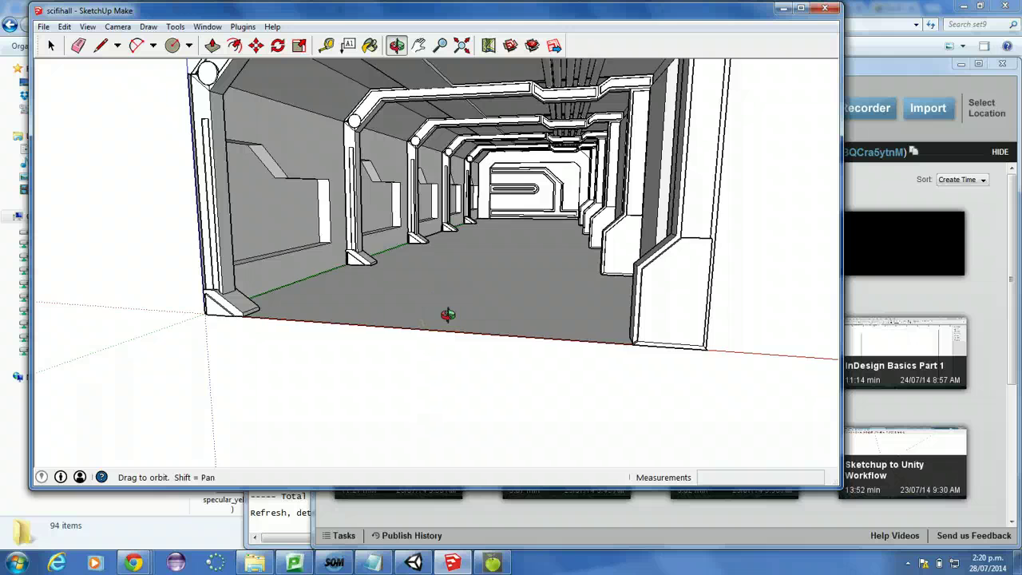
- Maximize the modelling window and turn off the Profiles edge style for the hallway model
{"action": "left_click", "coordinate": [801, 9]}
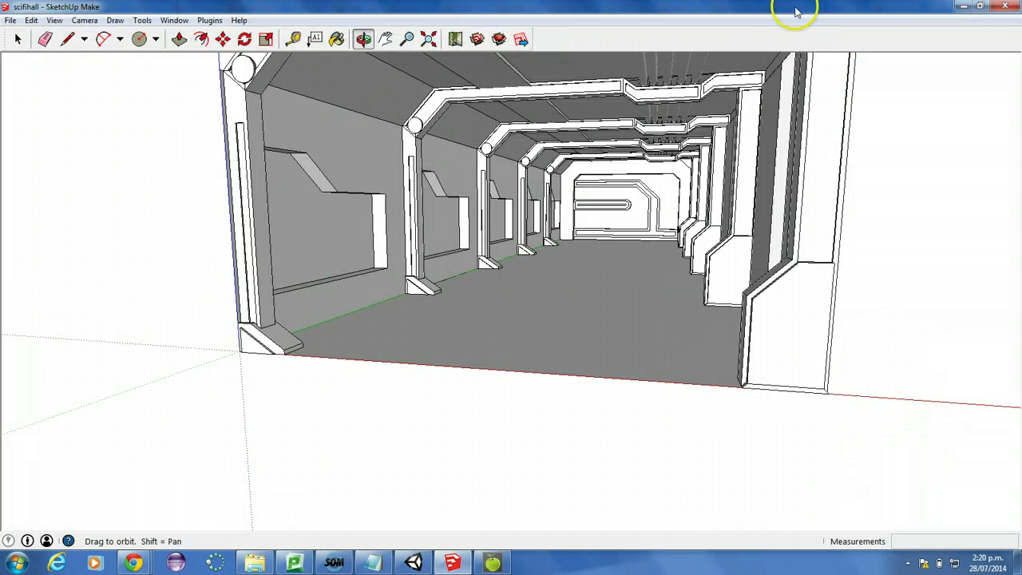
{"action": "left_click_drag", "start_coordinate": [561, 165], "coordinate": [448, 147]}
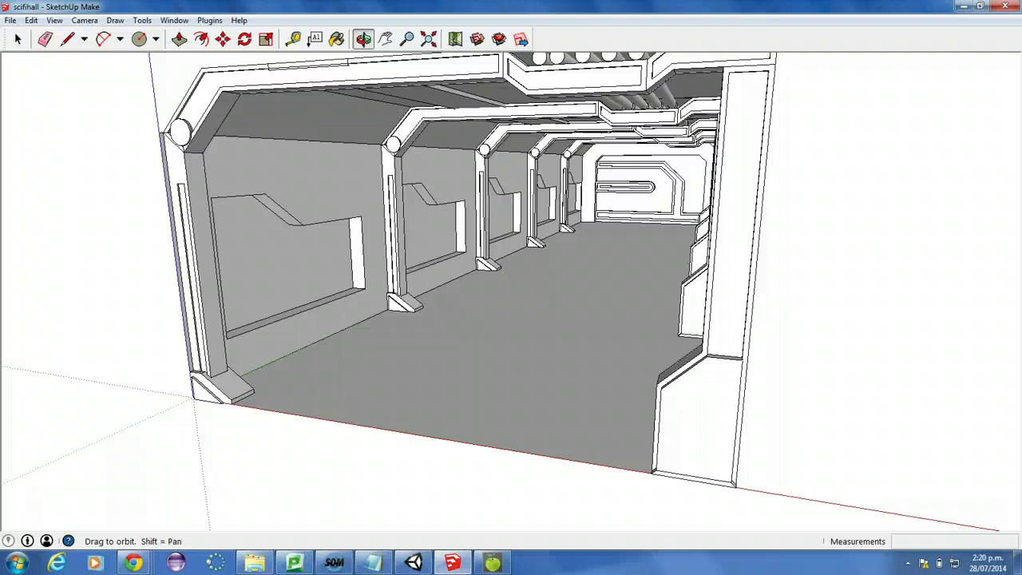
{"action": "left_click", "coordinate": [56, 20]}
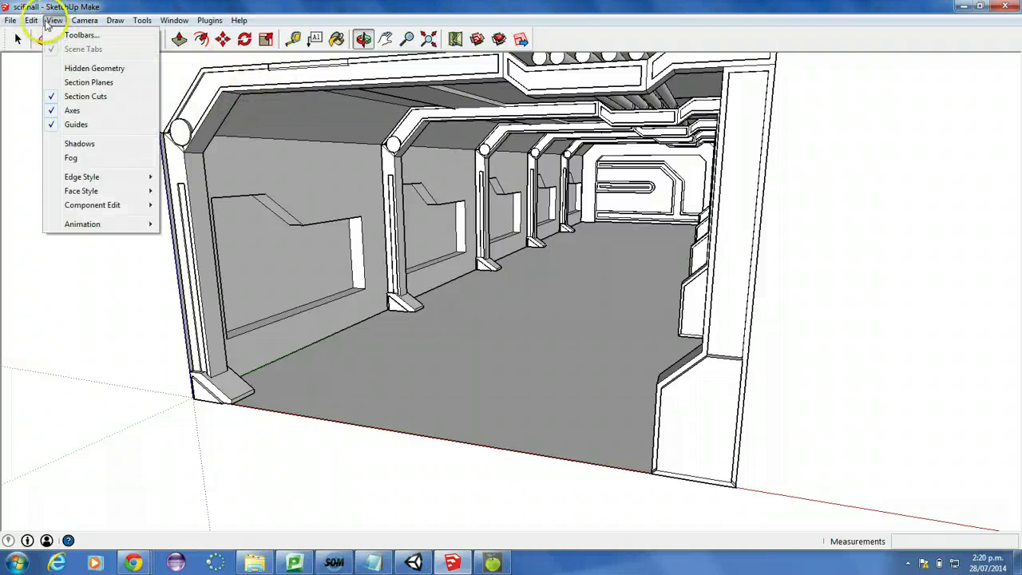
{"action": "left_click", "coordinate": [88, 177]}
{"action": "left_click", "coordinate": [196, 210]}
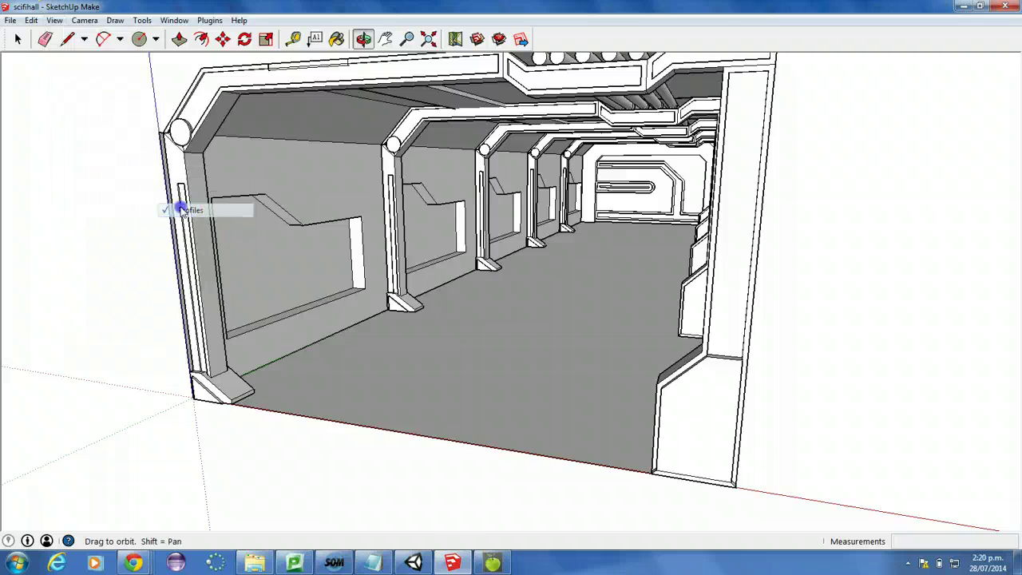
- Move the full-length hallway floor about 14" along the green axis, out through the hall's open front end
{"action": "left_click_drag", "start_coordinate": [272, 256], "coordinate": [286, 211]}
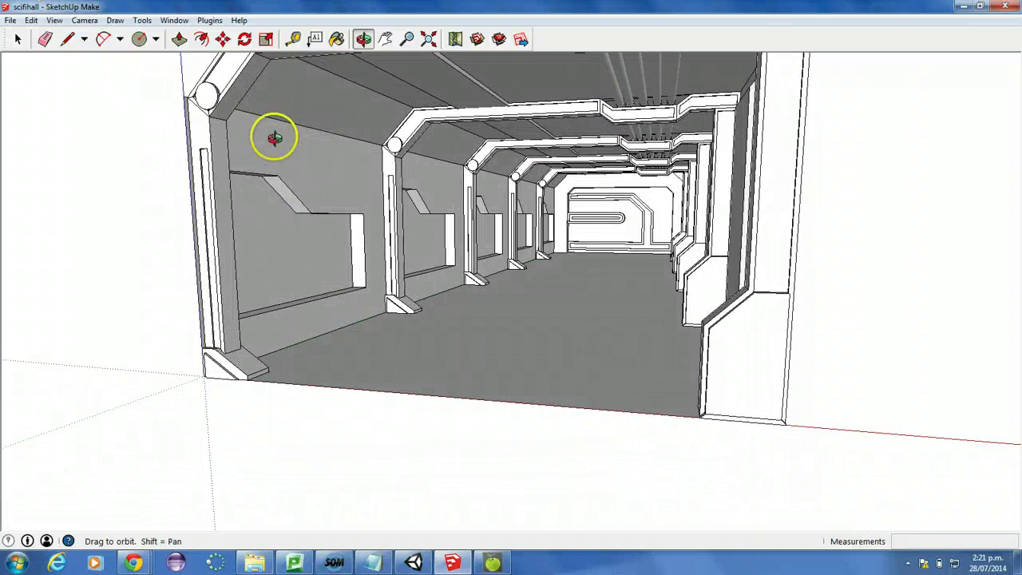
{"action": "left_click", "coordinate": [18, 38]}
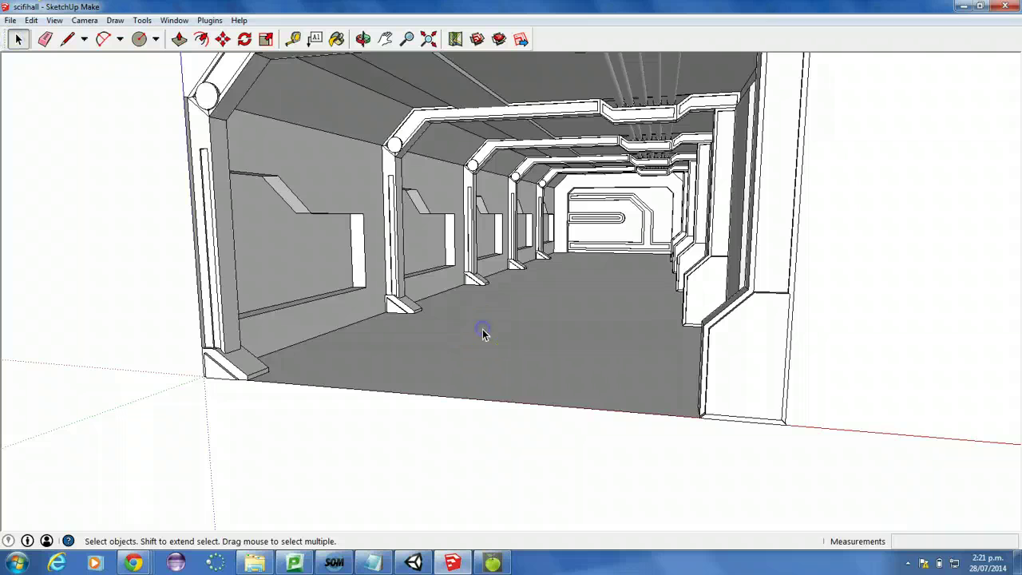
{"action": "double_click", "coordinate": [516, 356]}
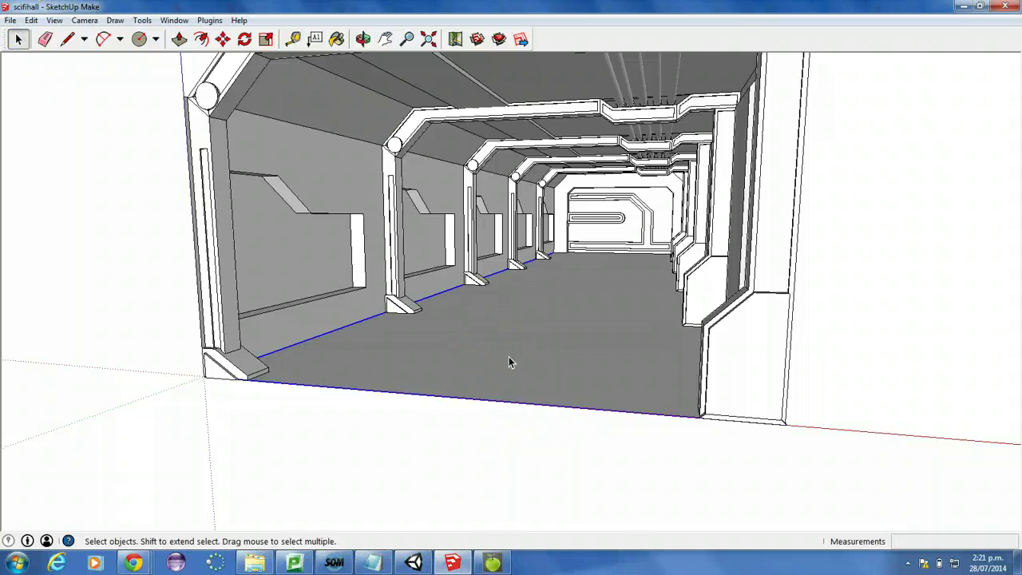
{"action": "double_click", "coordinate": [509, 357]}
{"action": "left_click", "coordinate": [139, 264]}
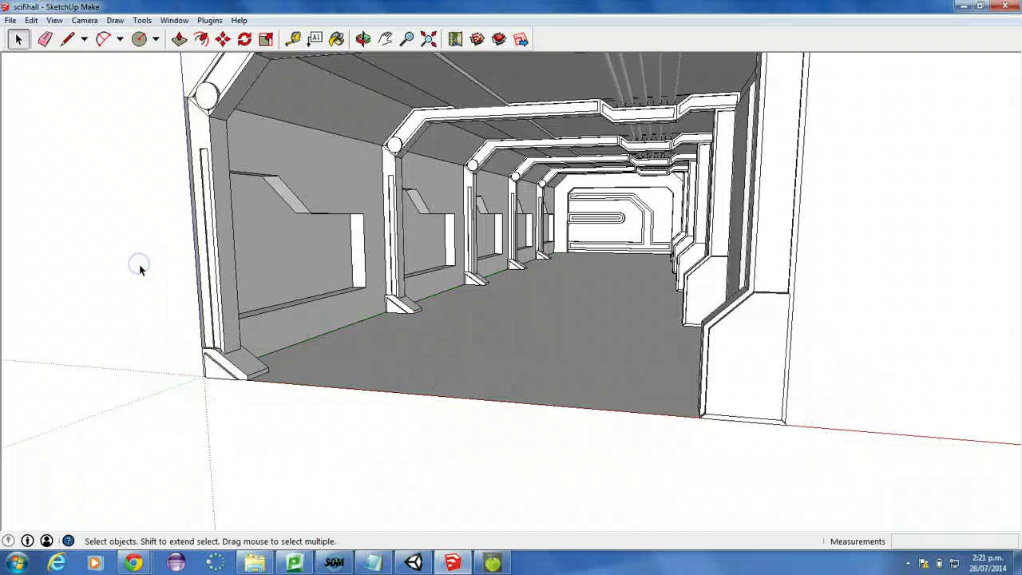
{"action": "double_click", "coordinate": [462, 372]}
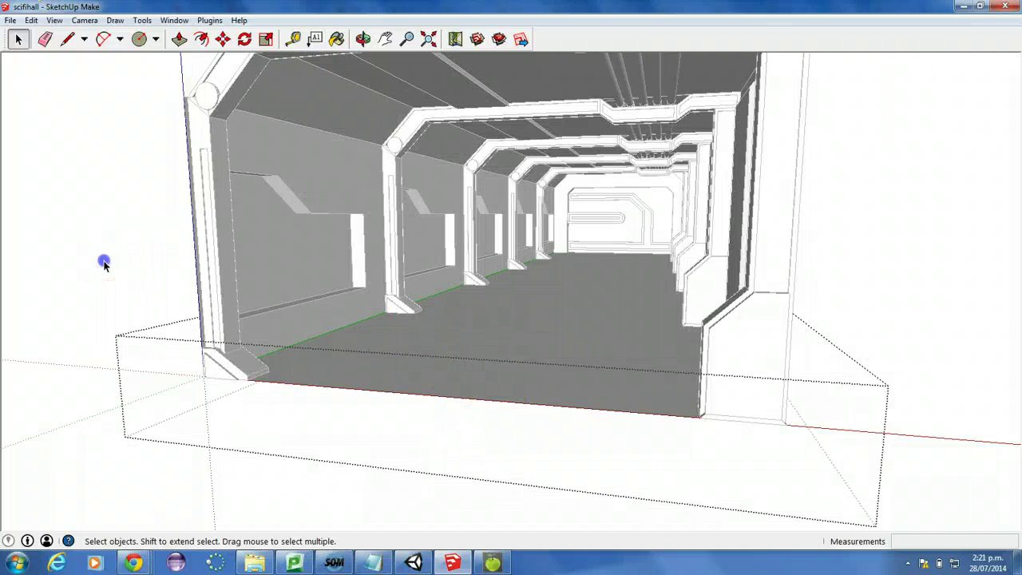
{"action": "left_click", "coordinate": [103, 260]}
{"action": "left_click", "coordinate": [489, 351]}
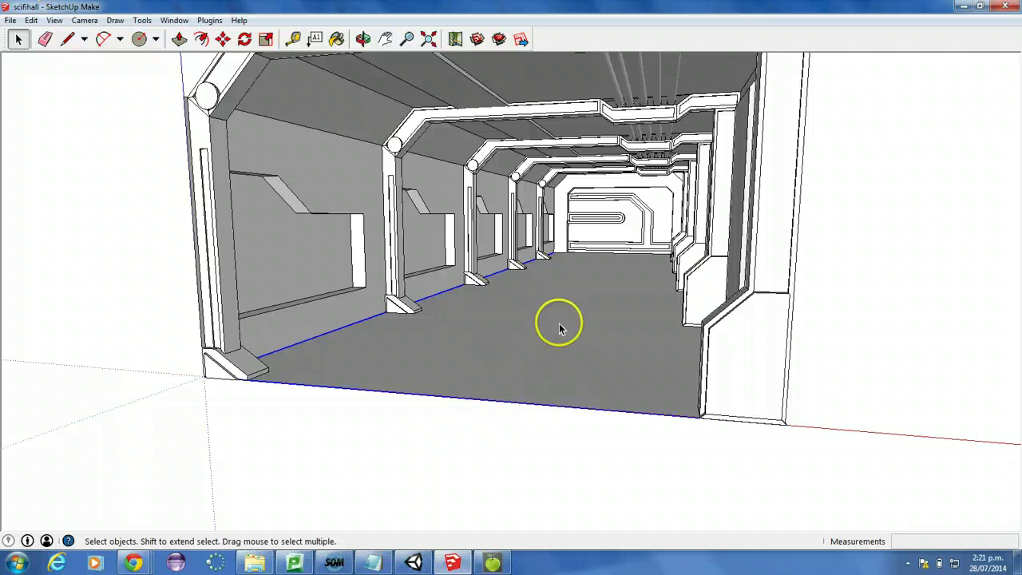
{"action": "left_click", "coordinate": [222, 39]}
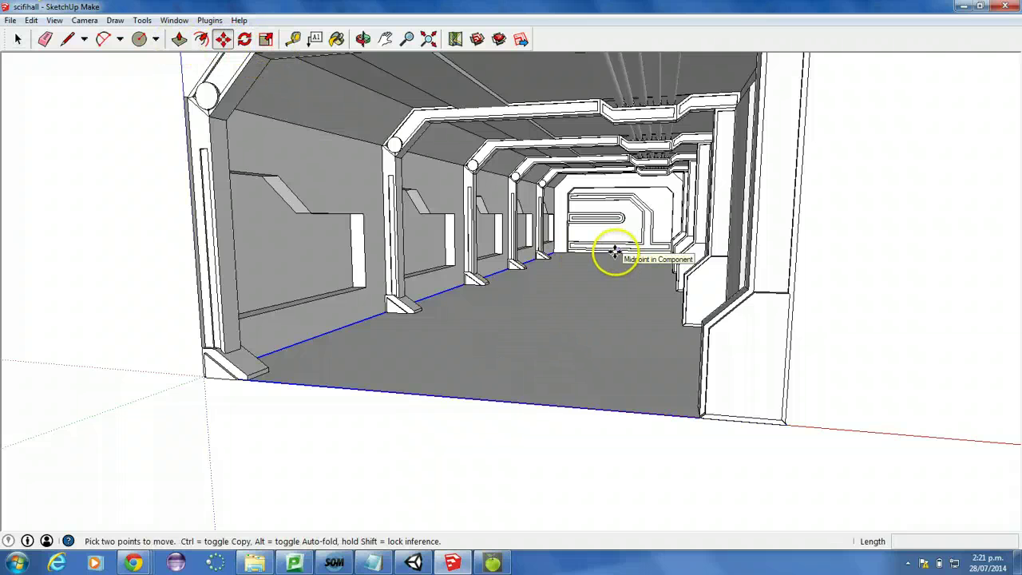
{"action": "left_click", "coordinate": [614, 252]}
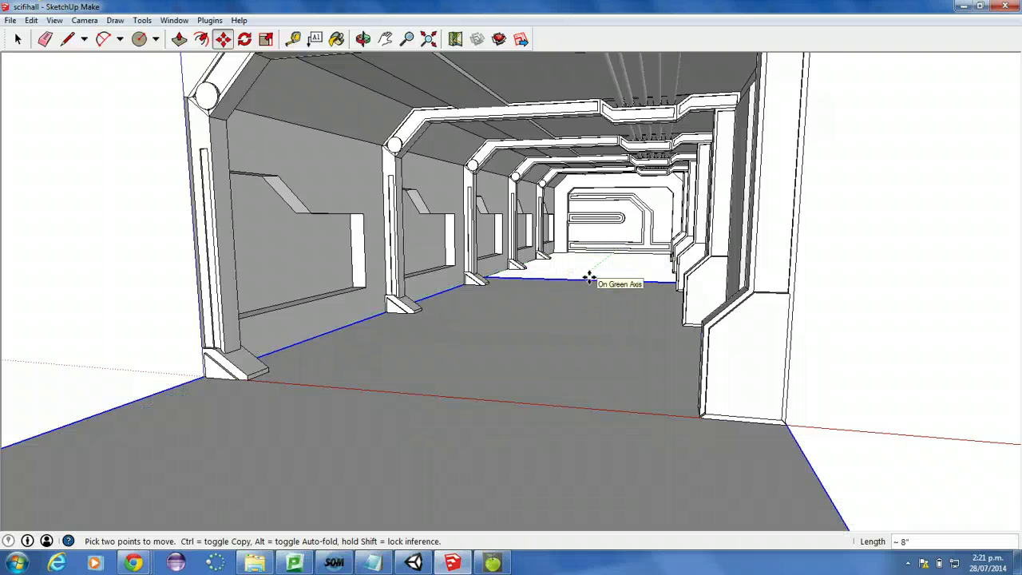
{"action": "left_click", "coordinate": [512, 350]}
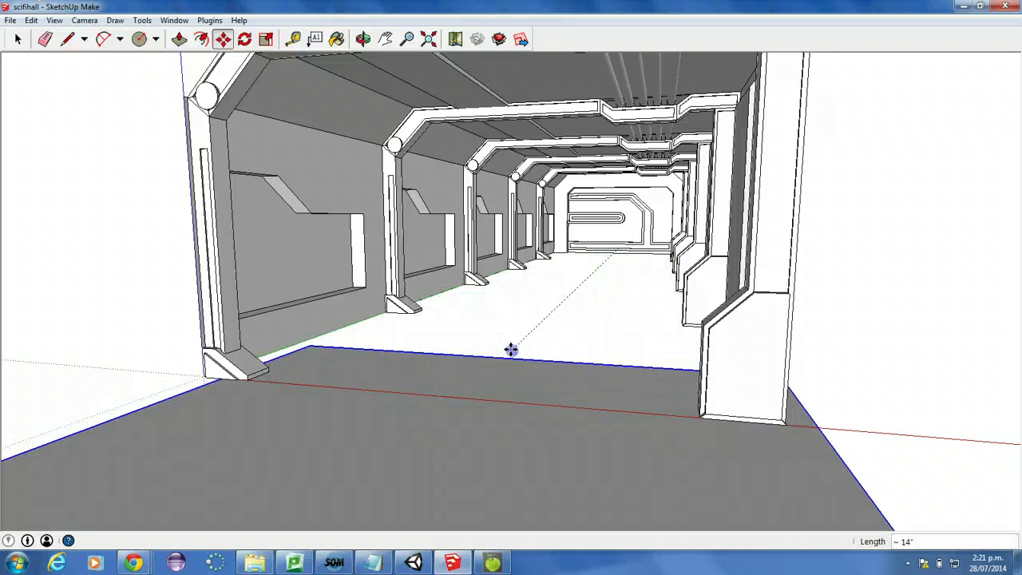
- Move the floor by its back corner and snap it to the outer base corner of the hall's second wall frame
{"action": "left_click_drag", "start_coordinate": [308, 345], "coordinate": [380, 310]}
{"action": "scroll", "coordinate": [382, 310], "scroll_direction": "up", "scroll_amount": 8}
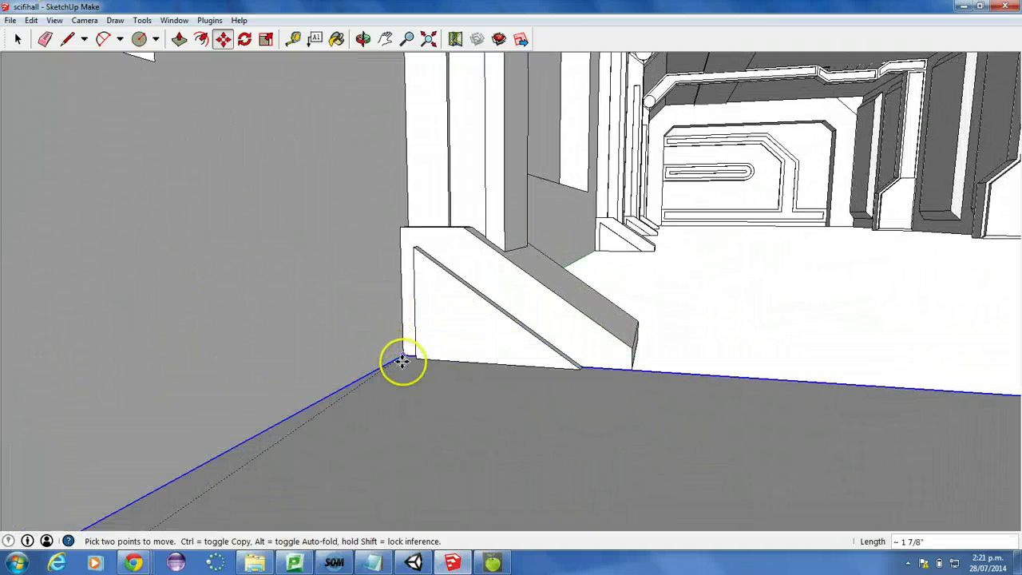
{"action": "left_click", "coordinate": [403, 358]}
- Open the floor for editing and move its front edge back along the green axis to just before the hall's first frame
{"action": "scroll", "coordinate": [403, 359], "scroll_direction": "down", "scroll_amount": 3}
{"action": "scroll", "coordinate": [406, 367], "scroll_direction": "down", "scroll_amount": 10}
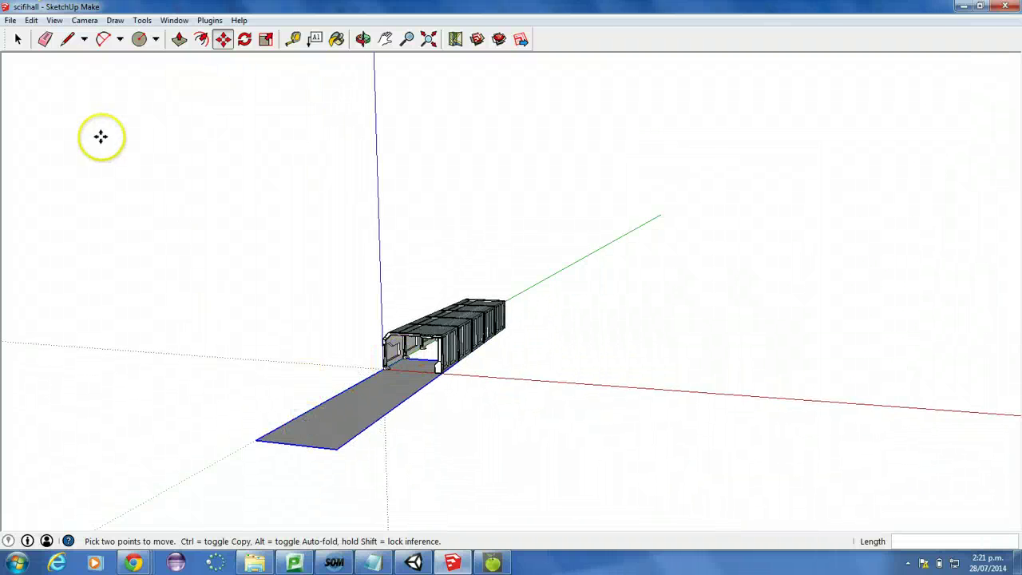
{"action": "left_click", "coordinate": [17, 39]}
{"action": "double_click", "coordinate": [342, 418]}
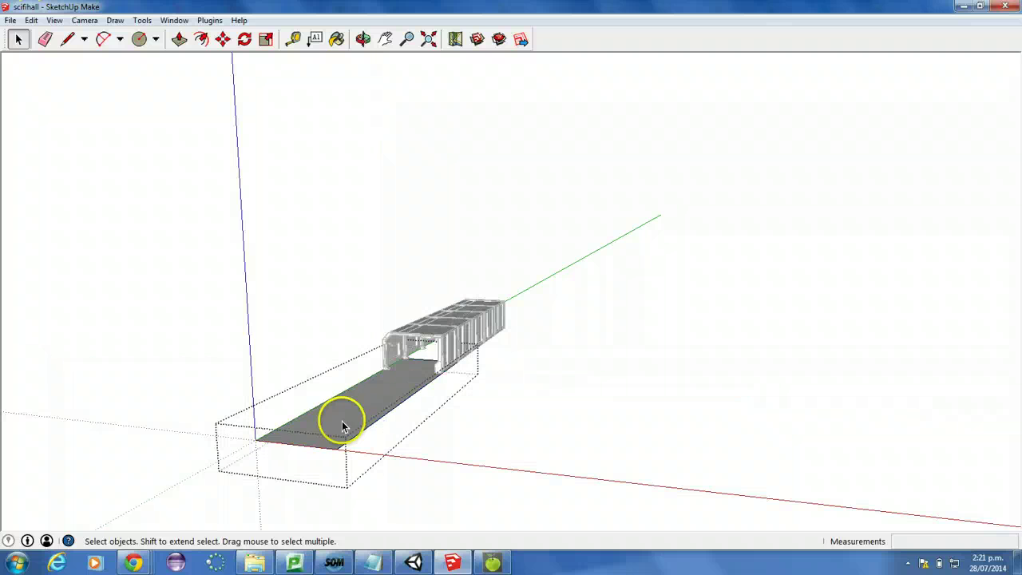
{"action": "key", "text": "m"}
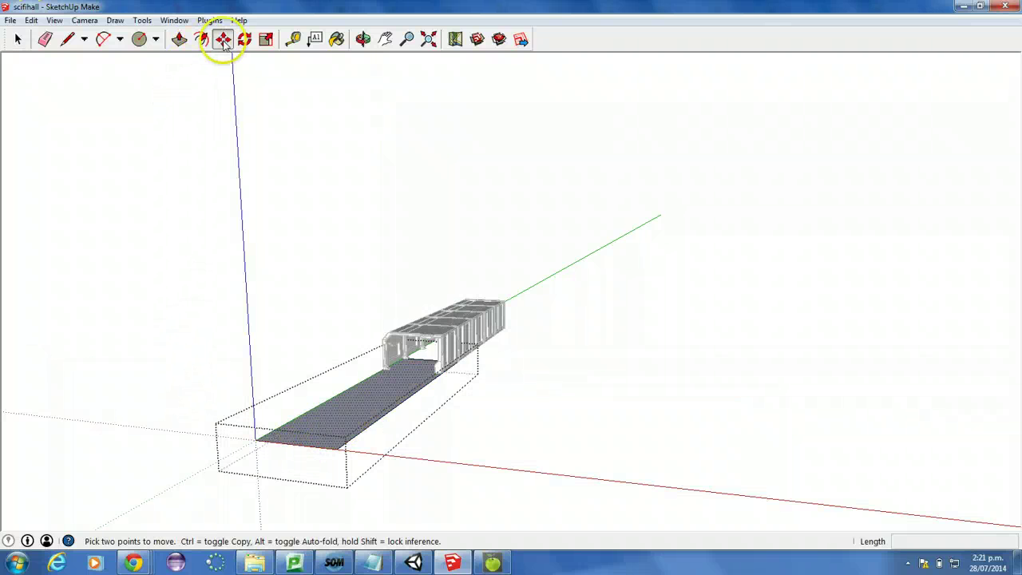
{"action": "left_click", "coordinate": [295, 446]}
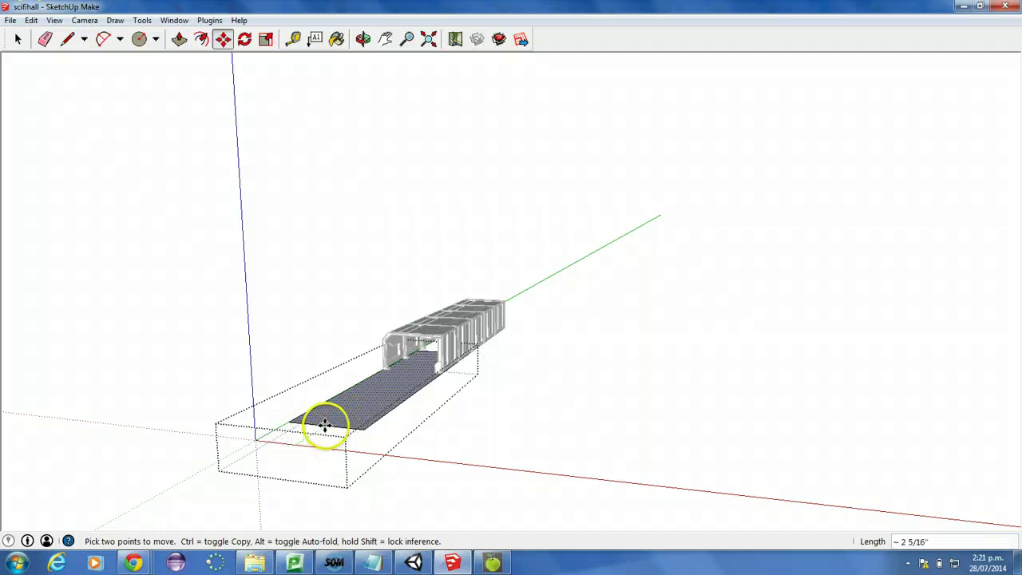
{"action": "key", "text": "Escape"}
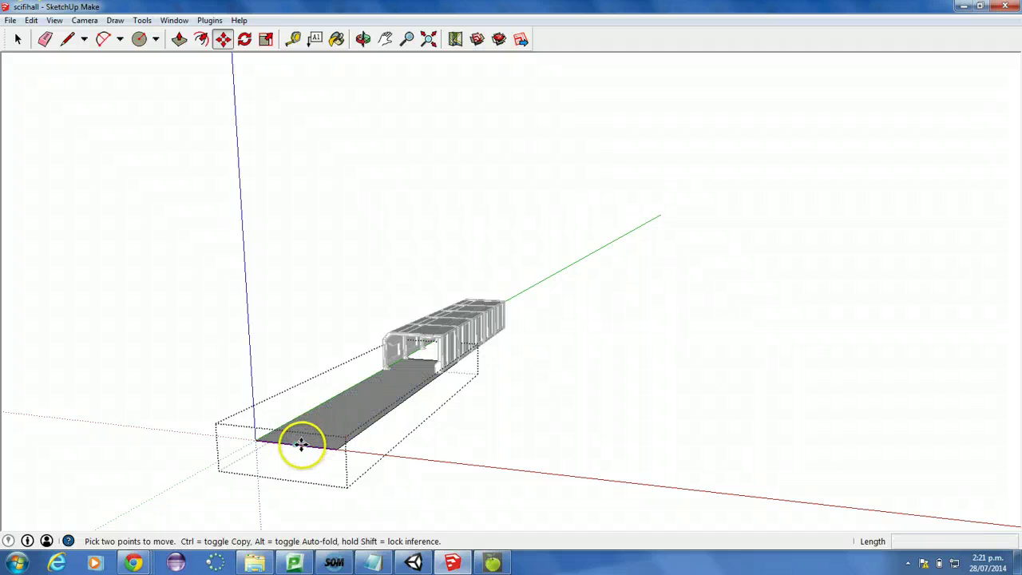
{"action": "left_click", "coordinate": [302, 446]}
{"action": "left_click_drag", "start_coordinate": [350, 409], "coordinate": [408, 371]}
{"action": "scroll", "coordinate": [407, 370], "scroll_direction": "up", "scroll_amount": 6}
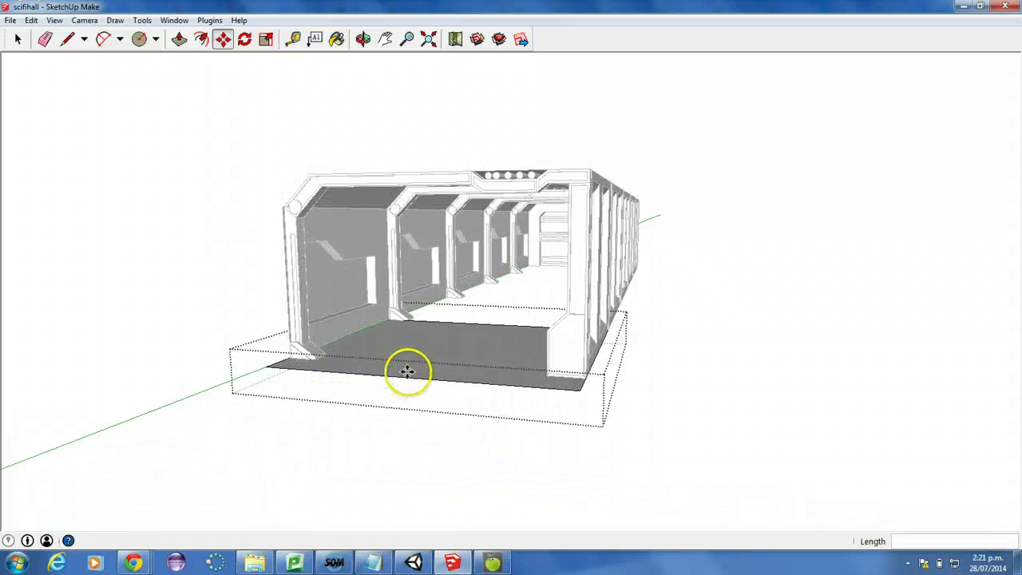
- Snap the floor's two front corners to the outer base corners of the first frame and finish editing the floor
{"action": "left_click", "coordinate": [577, 389]}
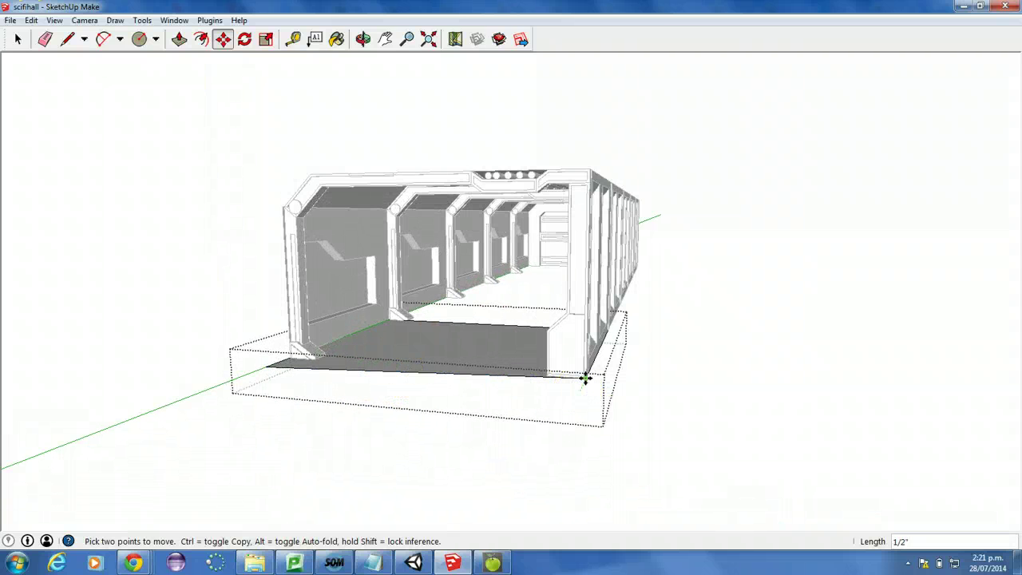
{"action": "left_click", "coordinate": [586, 376]}
{"action": "left_click", "coordinate": [272, 357]}
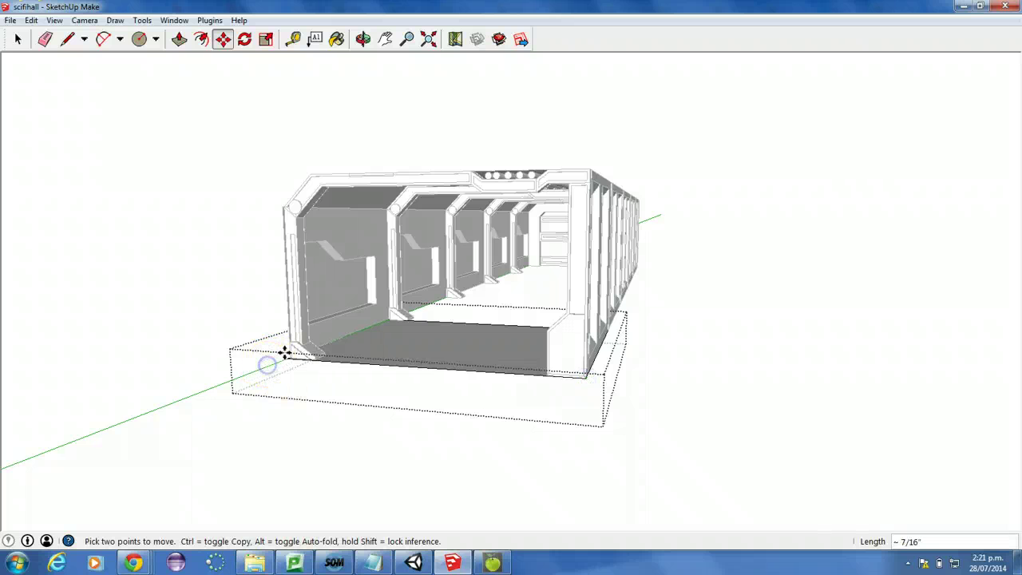
{"action": "left_click", "coordinate": [287, 353]}
{"action": "scroll", "coordinate": [294, 397], "scroll_direction": "up", "scroll_amount": 5}
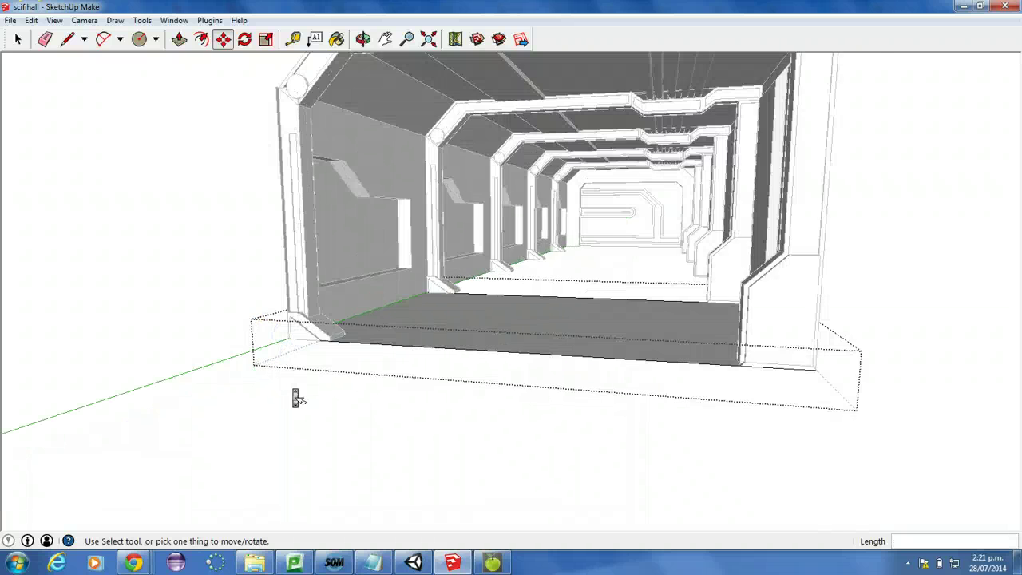
{"action": "scroll", "coordinate": [295, 397], "scroll_direction": "down", "scroll_amount": 6}
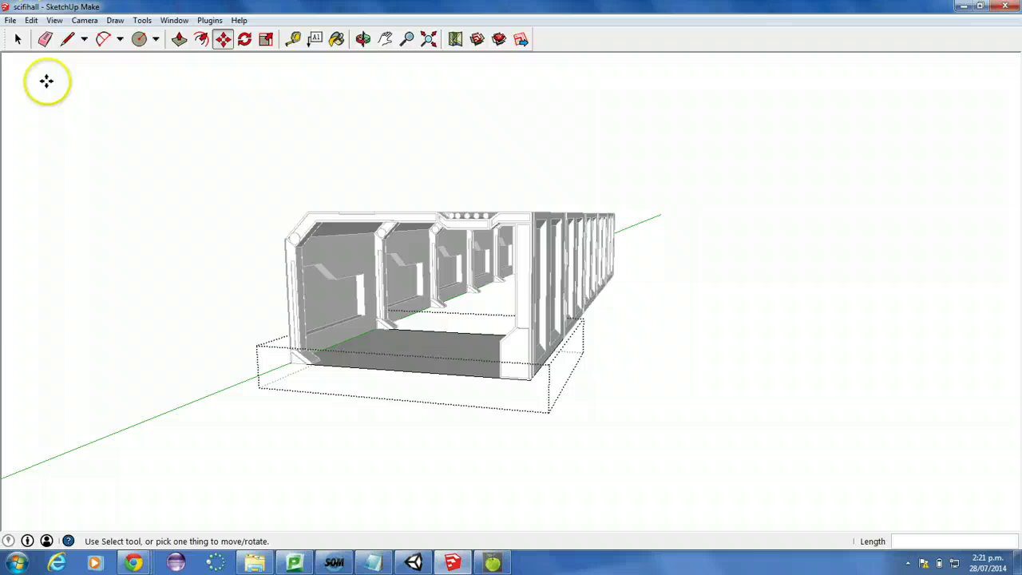
{"action": "left_click", "coordinate": [17, 39]}
{"action": "left_click", "coordinate": [171, 320]}
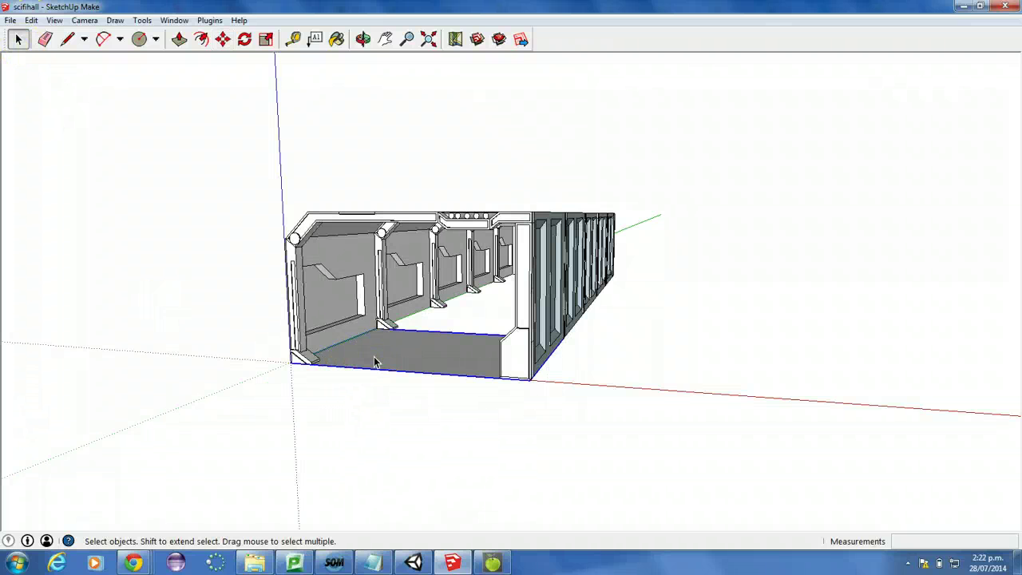
- Copy the shortened floor section into the second bay, from the first frame's base corner to the second's
{"action": "left_click", "coordinate": [363, 39]}
{"action": "left_click_drag", "start_coordinate": [655, 286], "coordinate": [695, 332]}
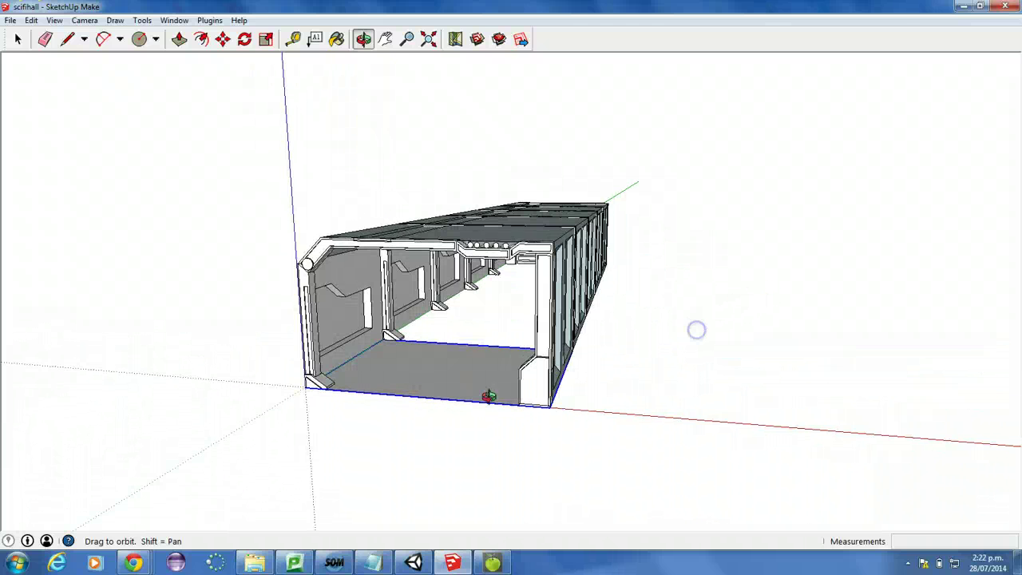
{"action": "left_click", "coordinate": [411, 343]}
{"action": "left_click", "coordinate": [17, 38]}
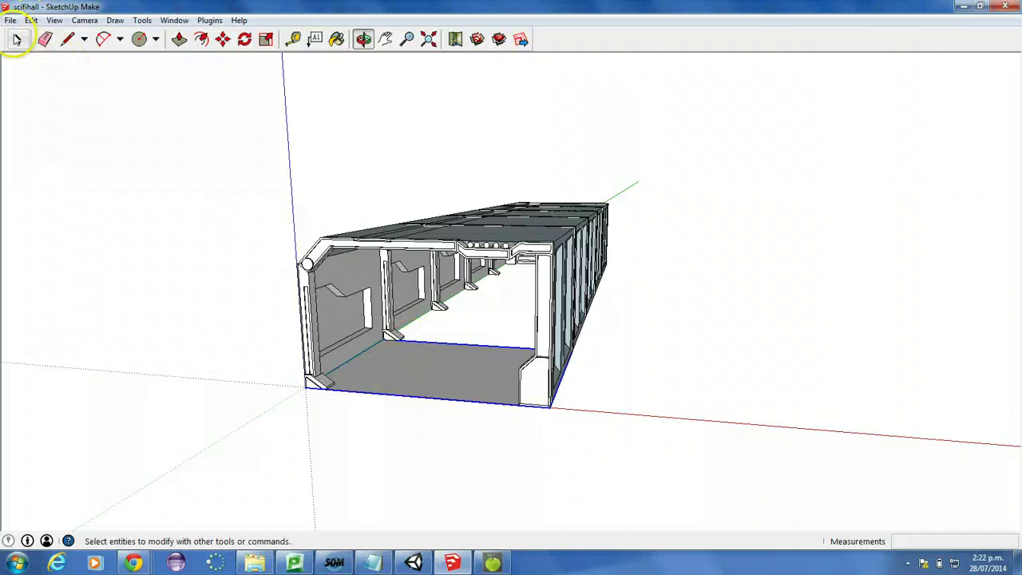
{"action": "left_click", "coordinate": [417, 436]}
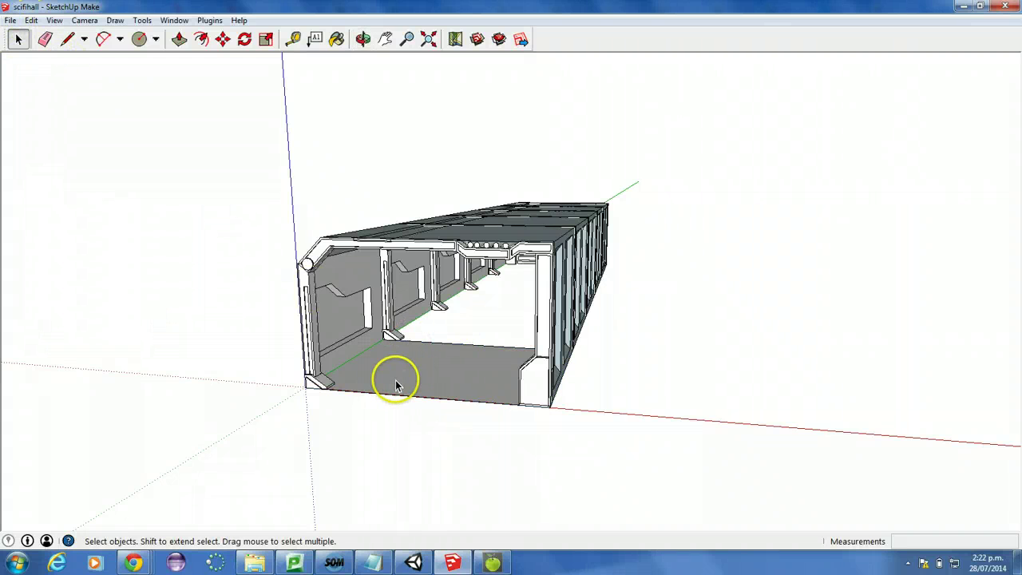
{"action": "scroll", "coordinate": [315, 398], "scroll_direction": "up", "scroll_amount": 2}
{"action": "left_click", "coordinate": [416, 358]}
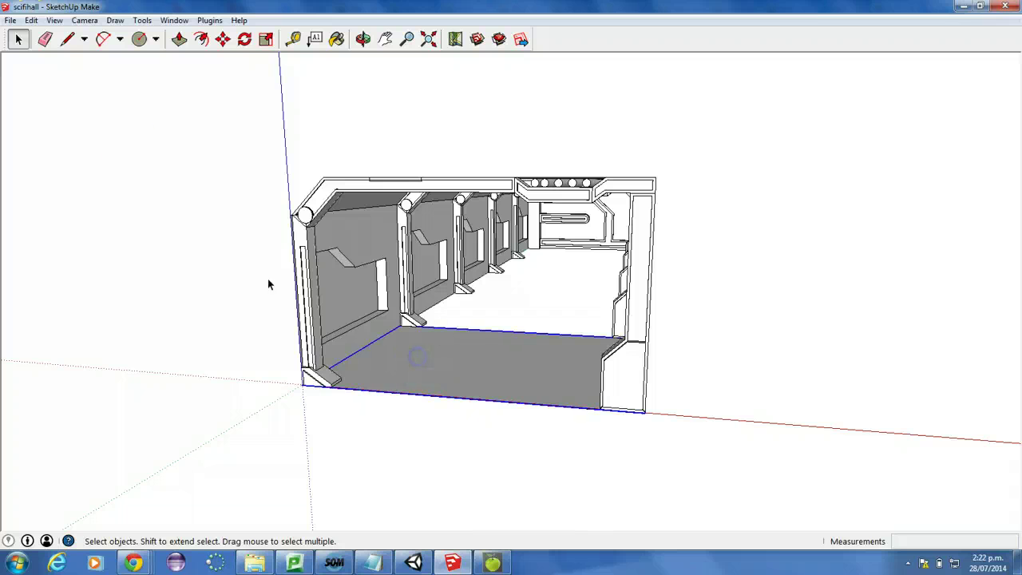
{"action": "left_click", "coordinate": [223, 38]}
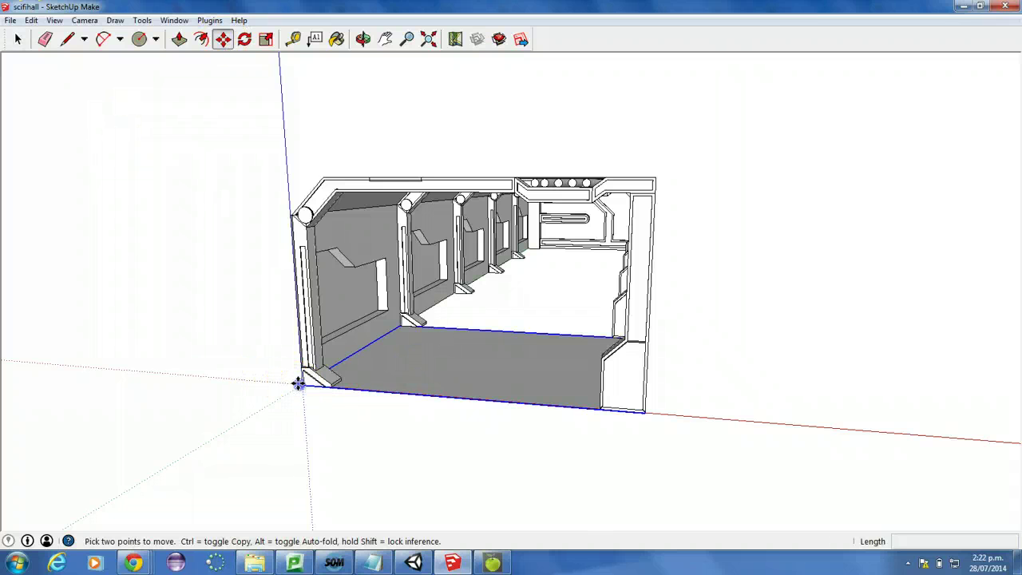
{"action": "left_click", "coordinate": [298, 382]}
{"action": "key", "text": "ctrl"}
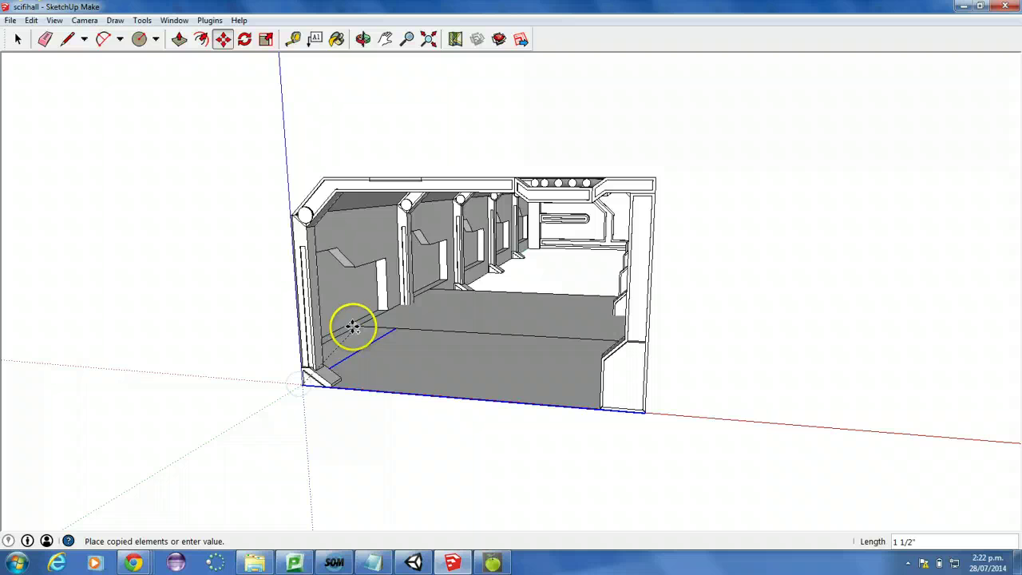
{"action": "left_click", "coordinate": [399, 324]}
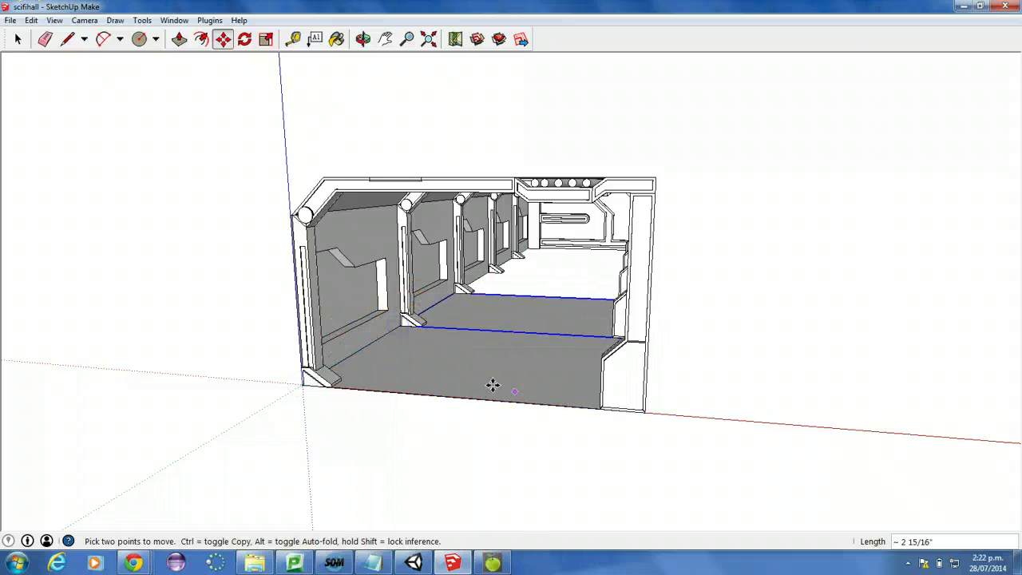
- Turn the floor section in the hall's first bay into a component
{"action": "left_click", "coordinate": [18, 39]}
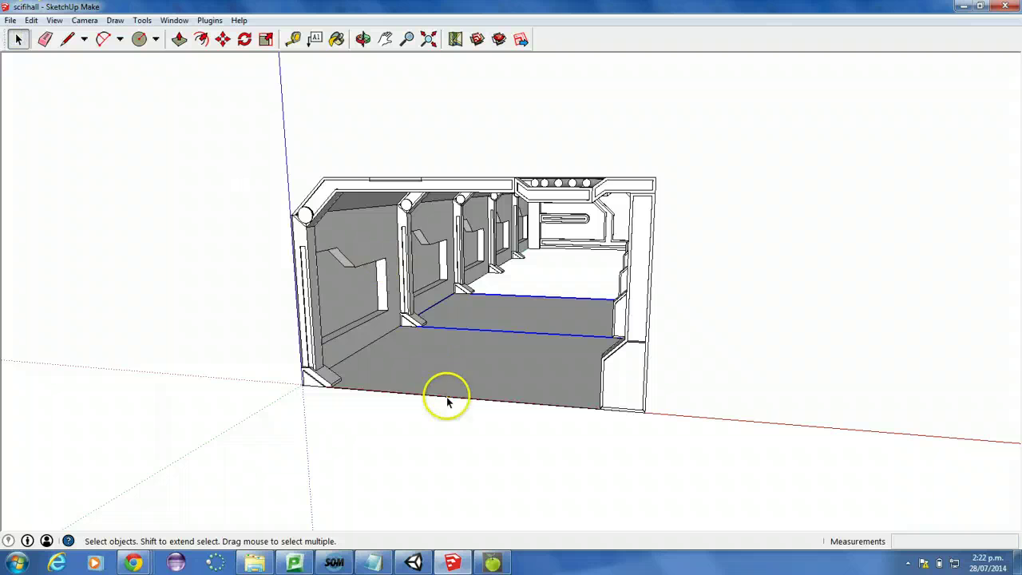
{"action": "double_click", "coordinate": [443, 364]}
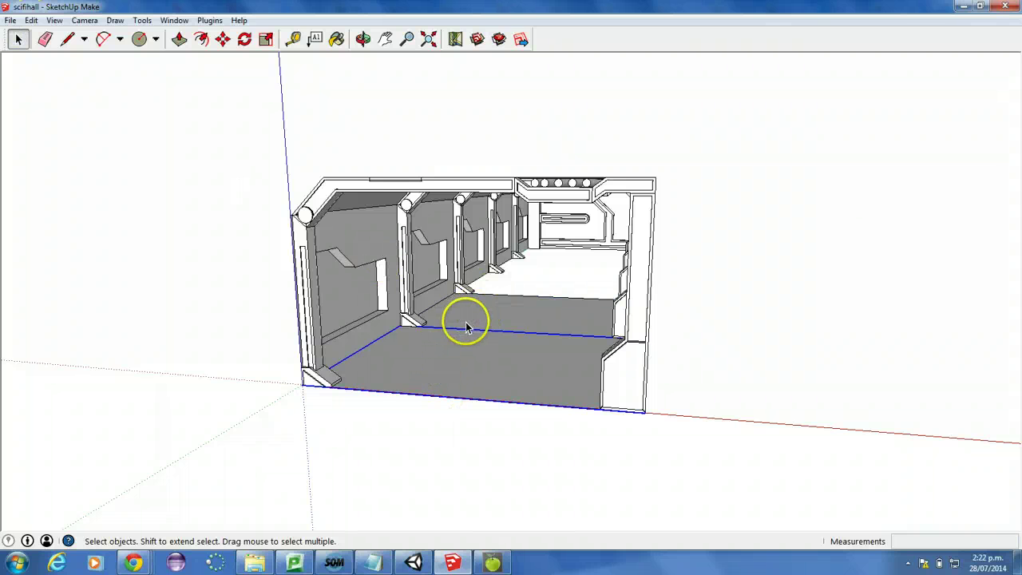
{"action": "double_click", "coordinate": [439, 352]}
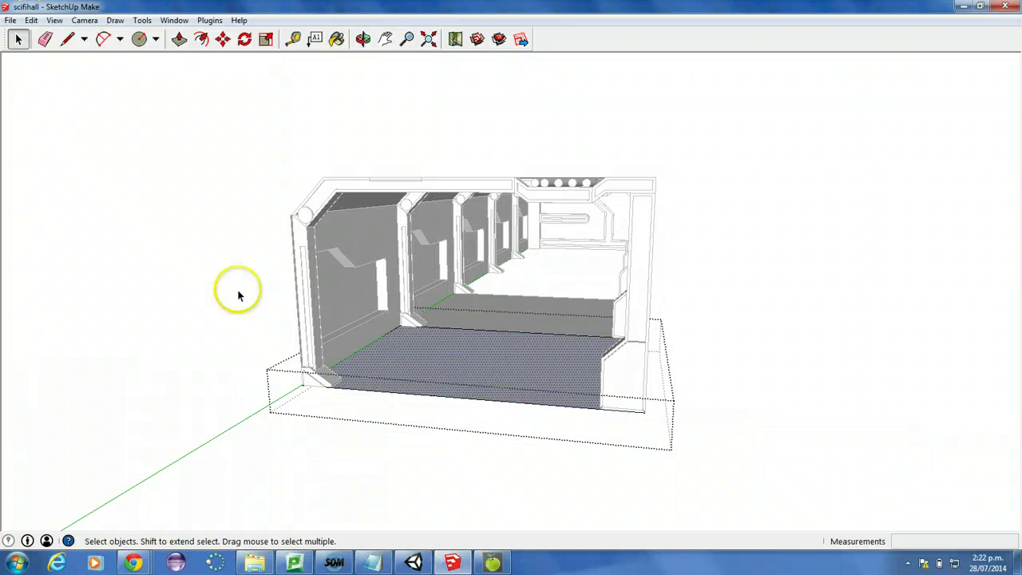
{"action": "left_click", "coordinate": [168, 312]}
{"action": "left_click", "coordinate": [461, 360]}
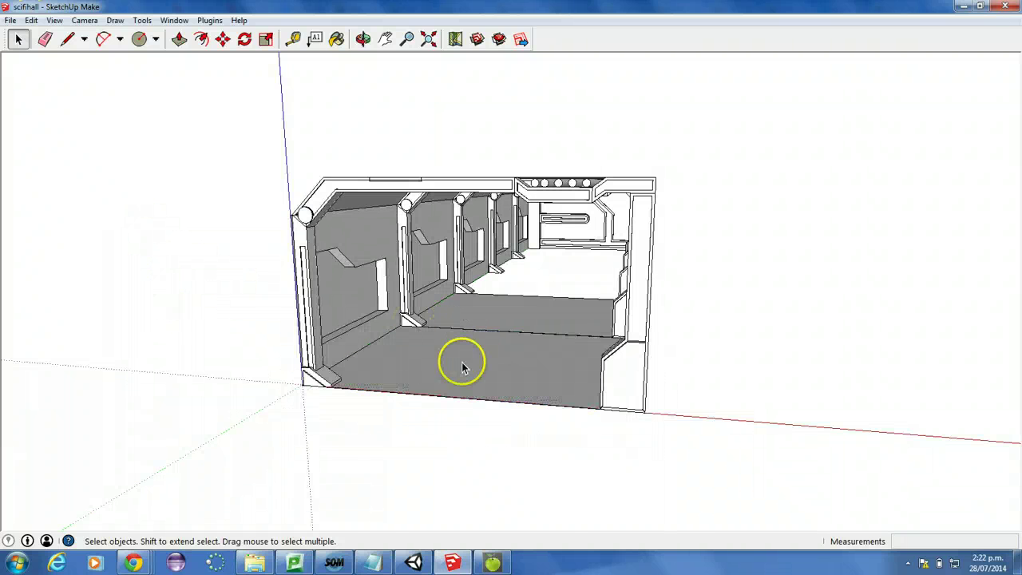
{"action": "right_click", "coordinate": [445, 379]}
{"action": "left_click", "coordinate": [502, 271]}
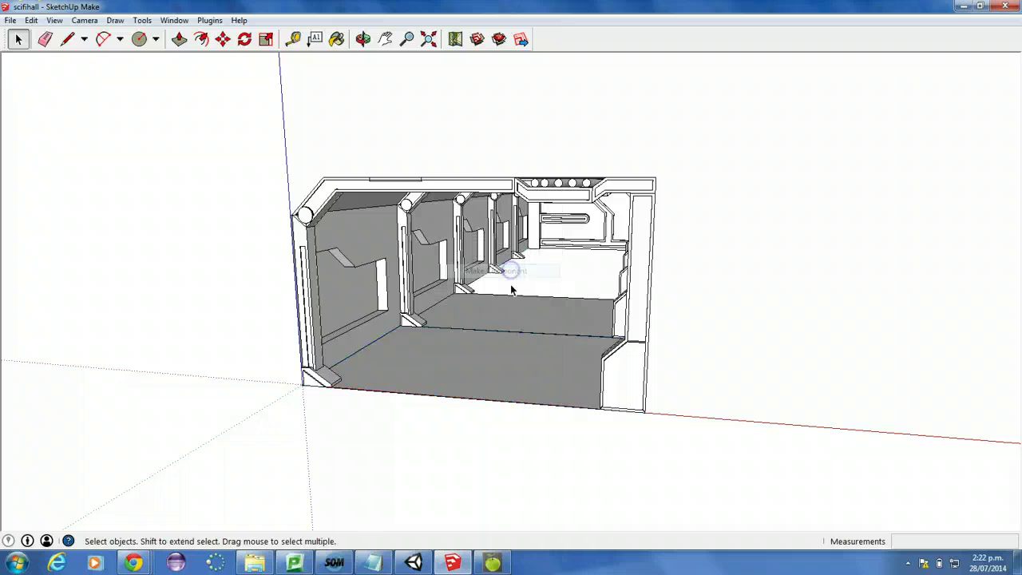
- Delete the old floor copy in the second bay and replace it with a copy of the floor component, moved from the first frame's base corner to the second's
{"action": "key", "text": "Delete"}
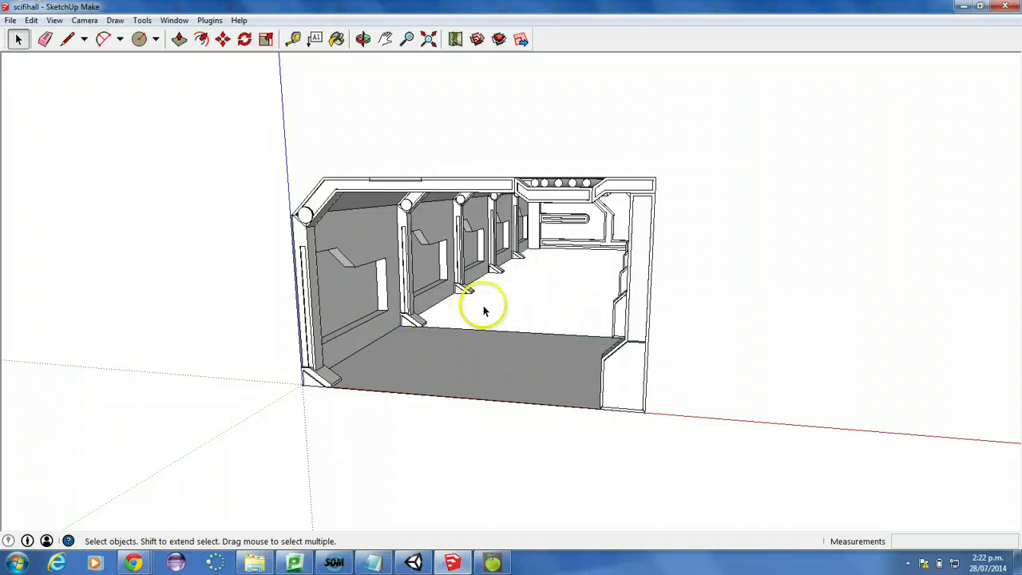
{"action": "left_click", "coordinate": [223, 38]}
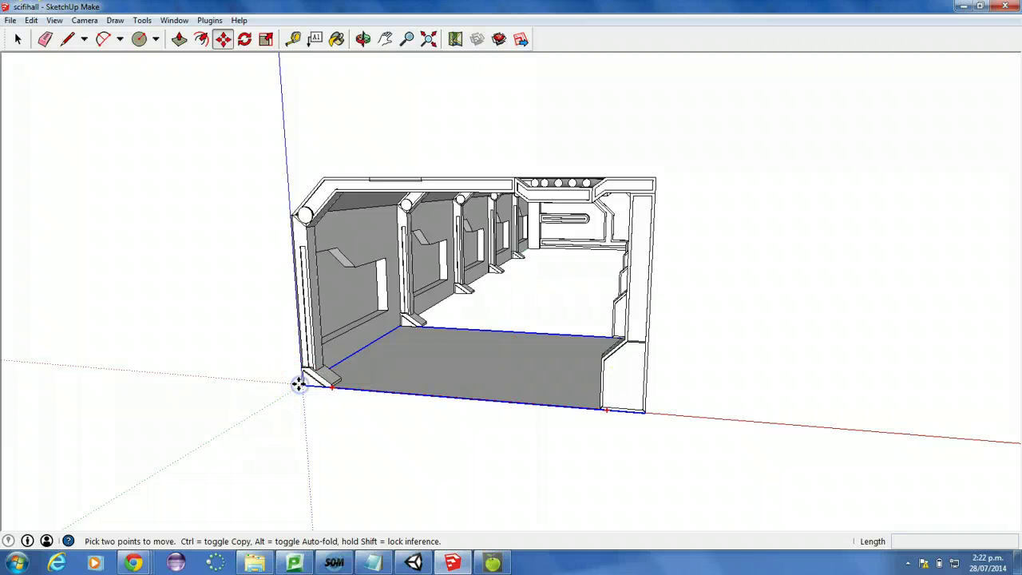
{"action": "key", "text": "ctrl"}
{"action": "left_click", "coordinate": [299, 383]}
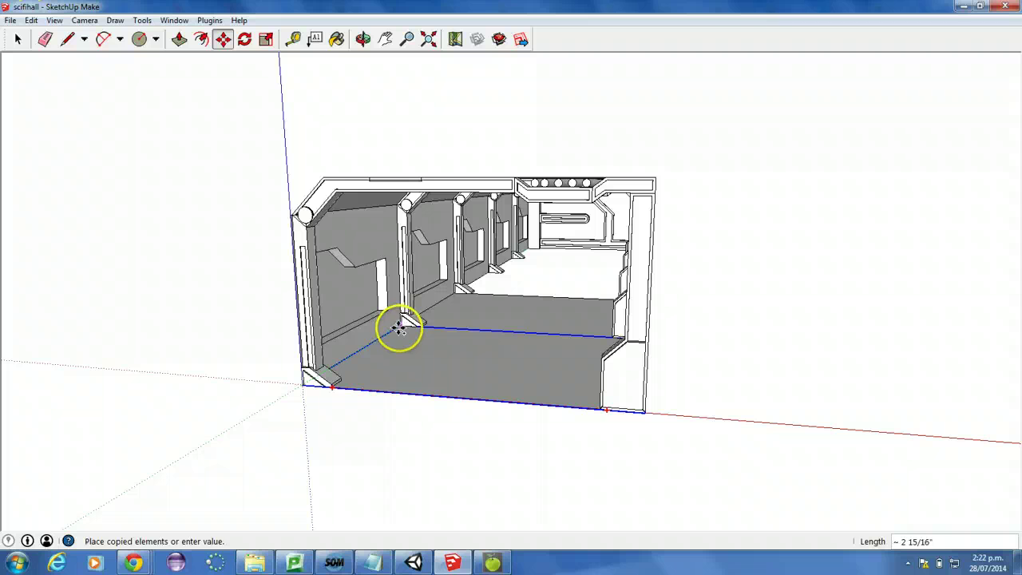
- Open the floor component for editing with its face selected and start a new material named Floor_a
{"action": "left_click", "coordinate": [18, 38]}
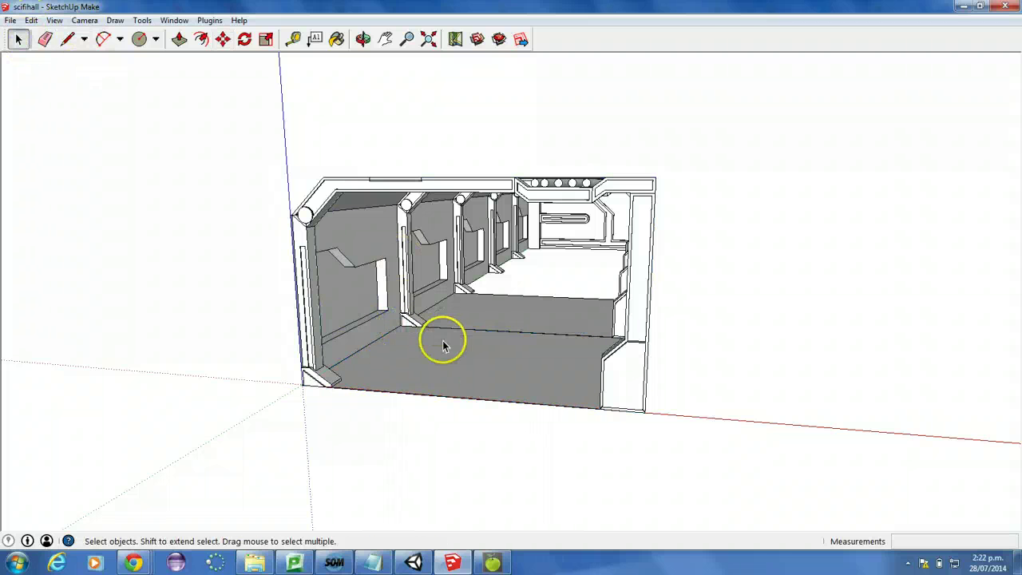
{"action": "double_click", "coordinate": [444, 344]}
{"action": "left_click", "coordinate": [445, 345]}
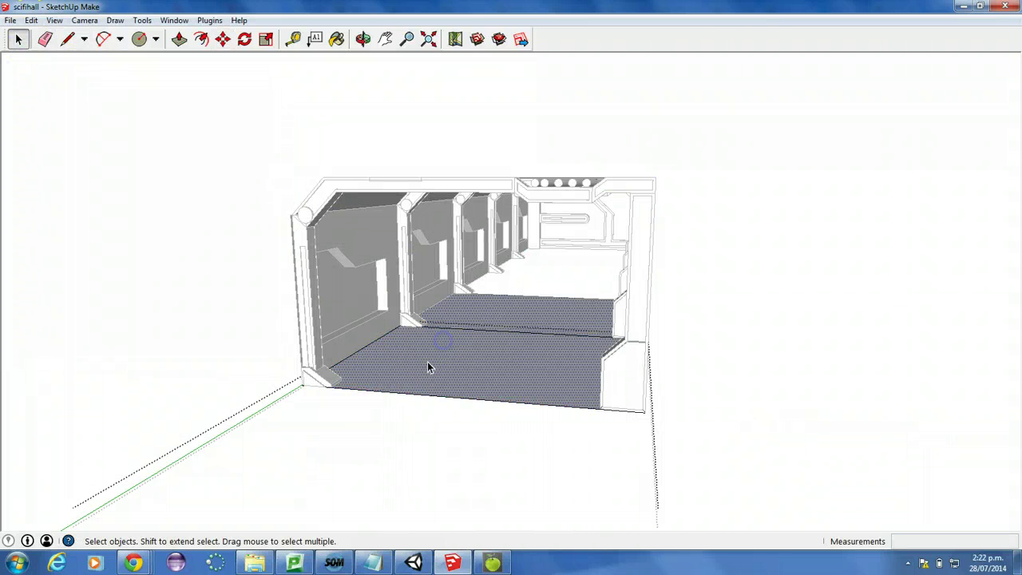
{"action": "left_click", "coordinate": [339, 40]}
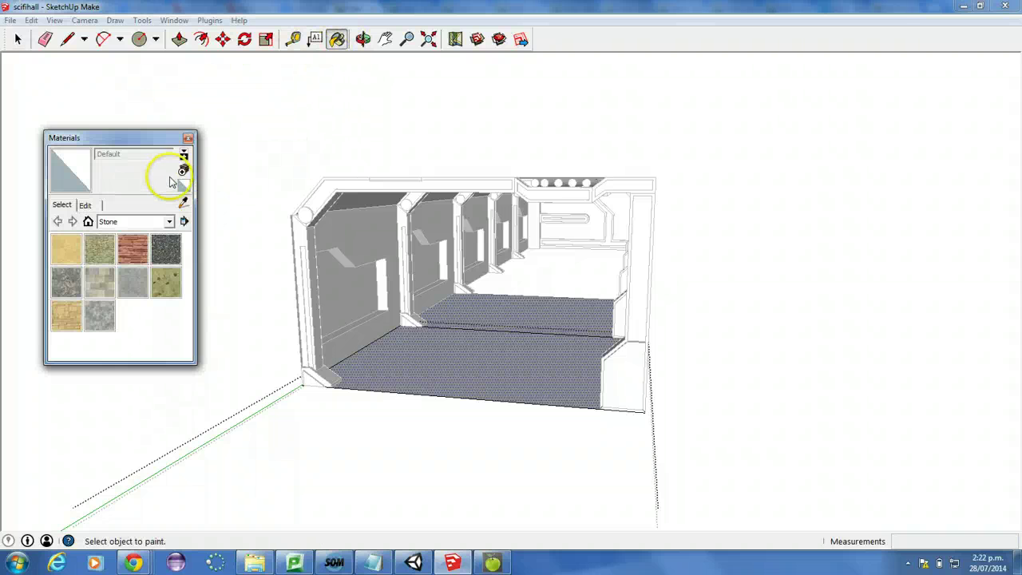
{"action": "left_click", "coordinate": [184, 169]}
{"action": "left_click", "coordinate": [213, 108]}
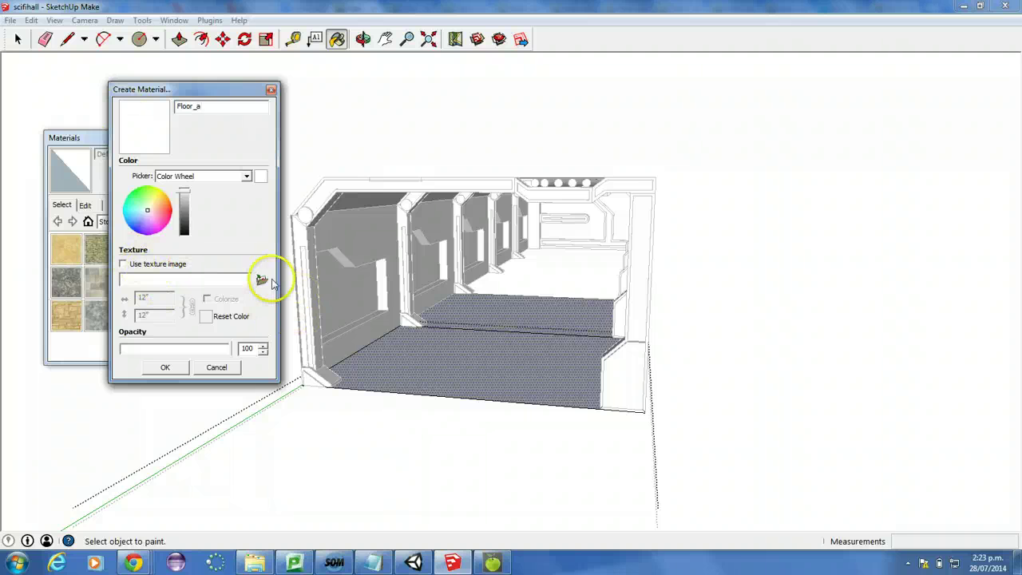
- Browse for the material's texture image and open the set9 folder in Downloads
{"action": "left_click", "coordinate": [261, 279]}
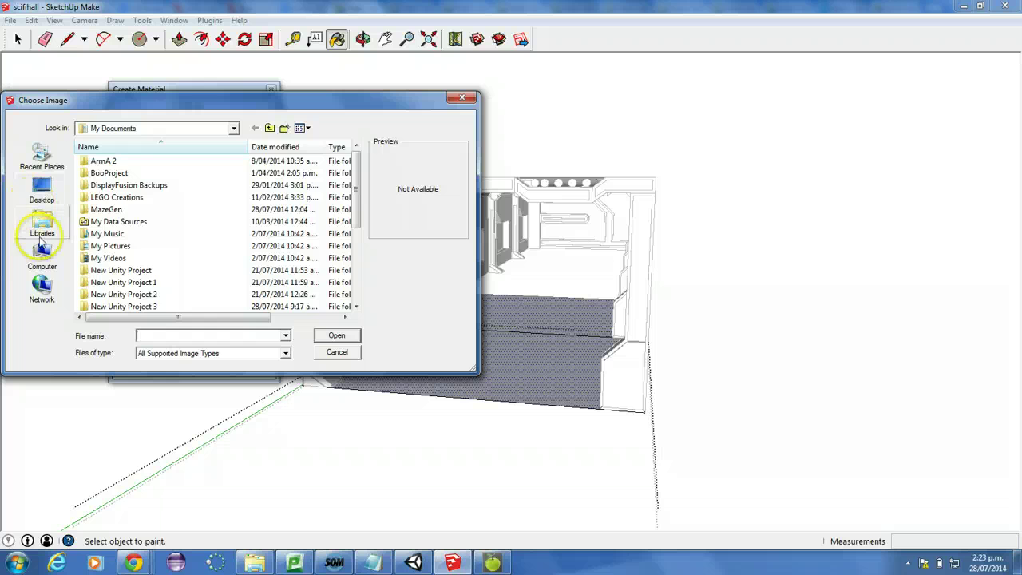
{"action": "left_click", "coordinate": [43, 256]}
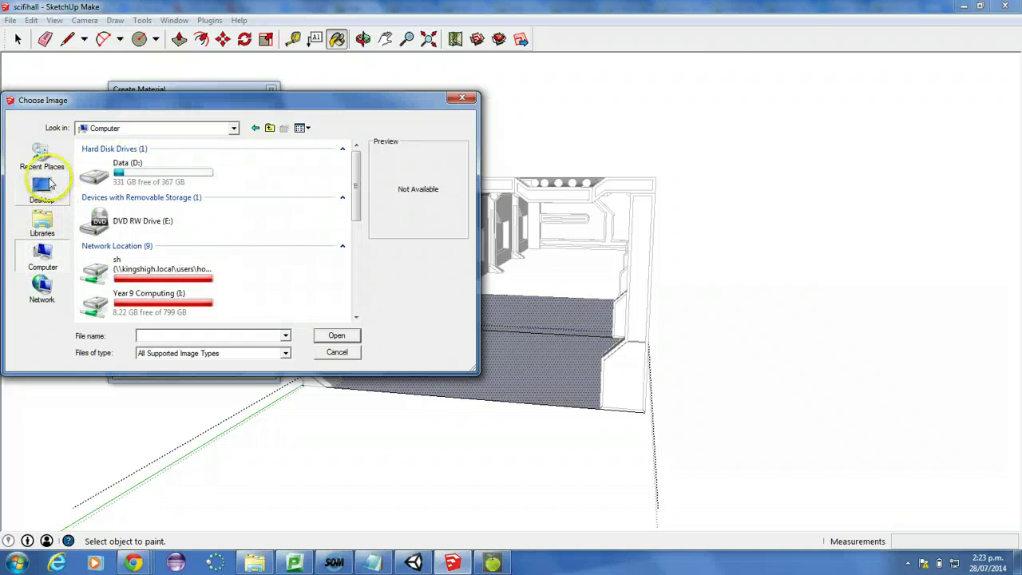
{"action": "left_click", "coordinate": [42, 156]}
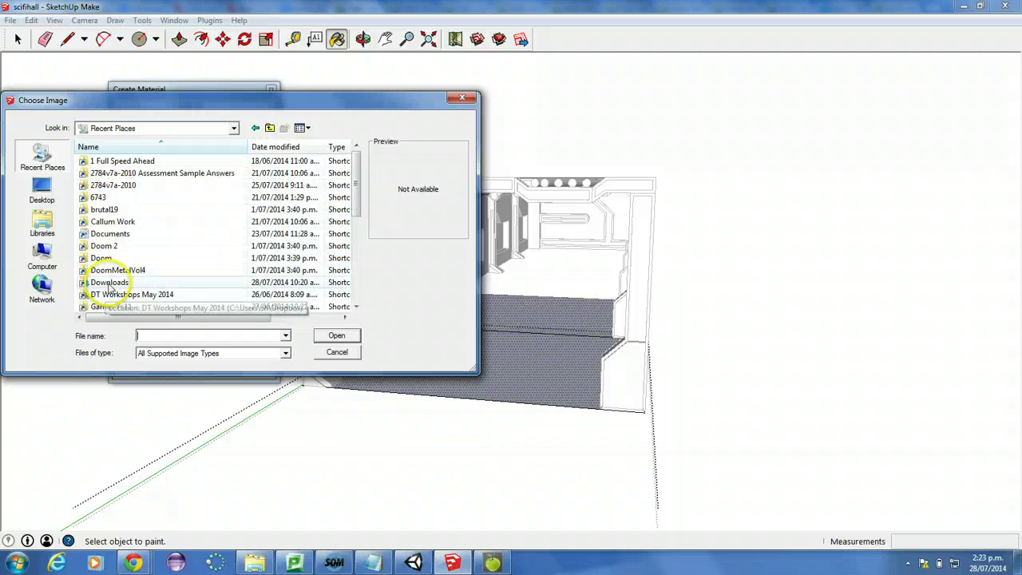
{"action": "left_click", "coordinate": [110, 284]}
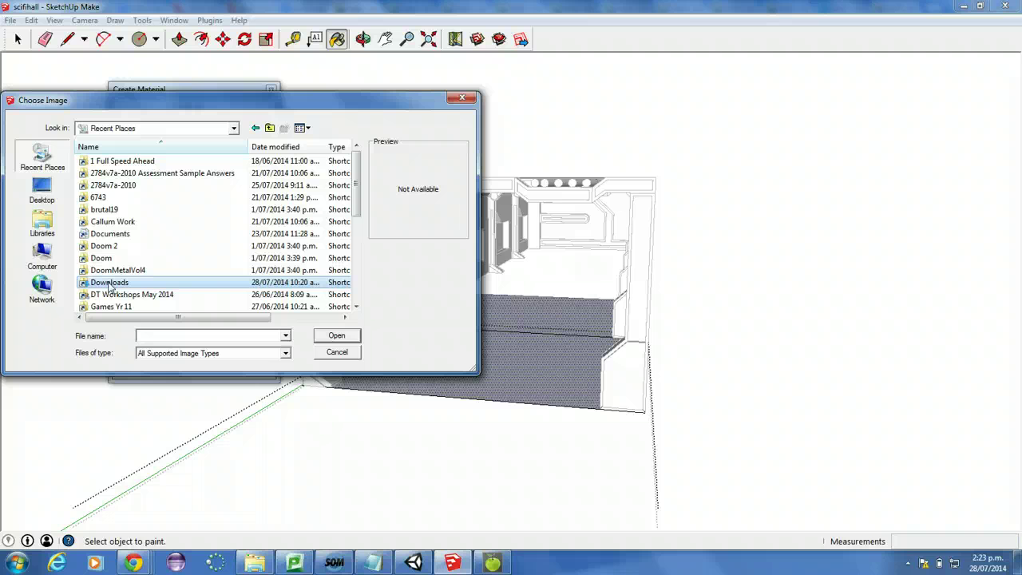
{"action": "left_click", "coordinate": [351, 339]}
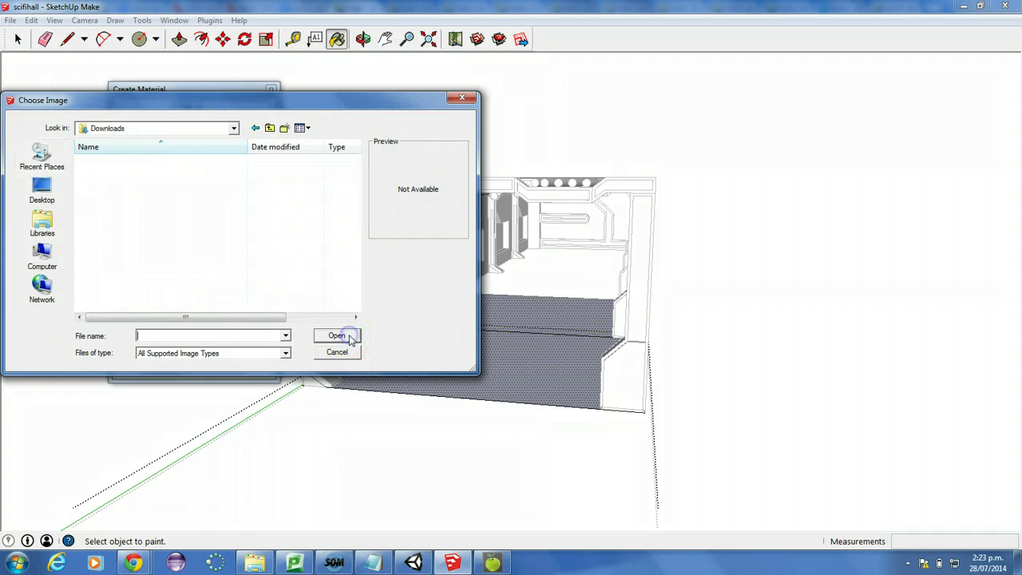
{"action": "scroll", "coordinate": [214, 240], "scroll_direction": "down", "scroll_amount": 12}
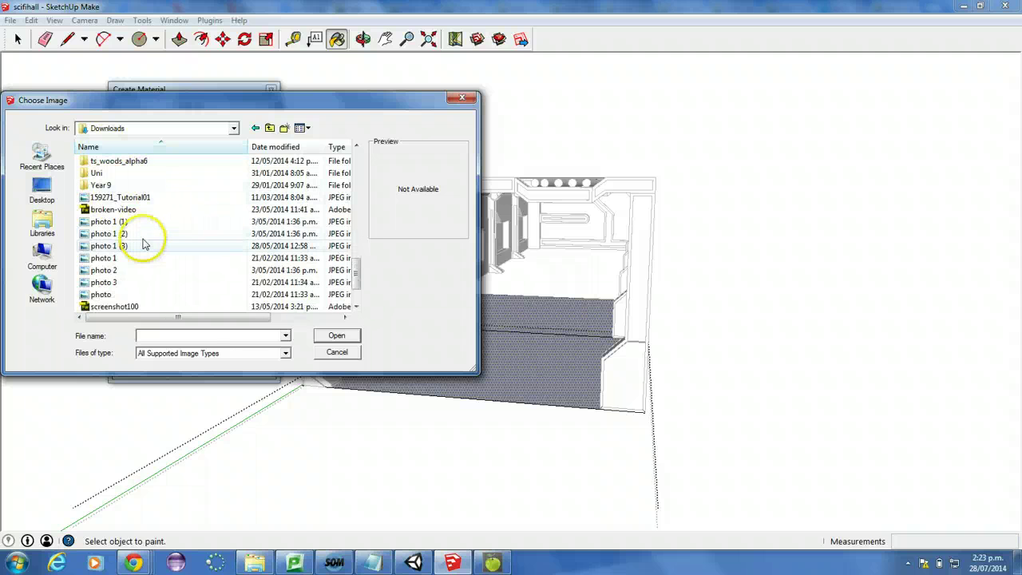
{"action": "scroll", "coordinate": [144, 239], "scroll_direction": "up", "scroll_amount": 5}
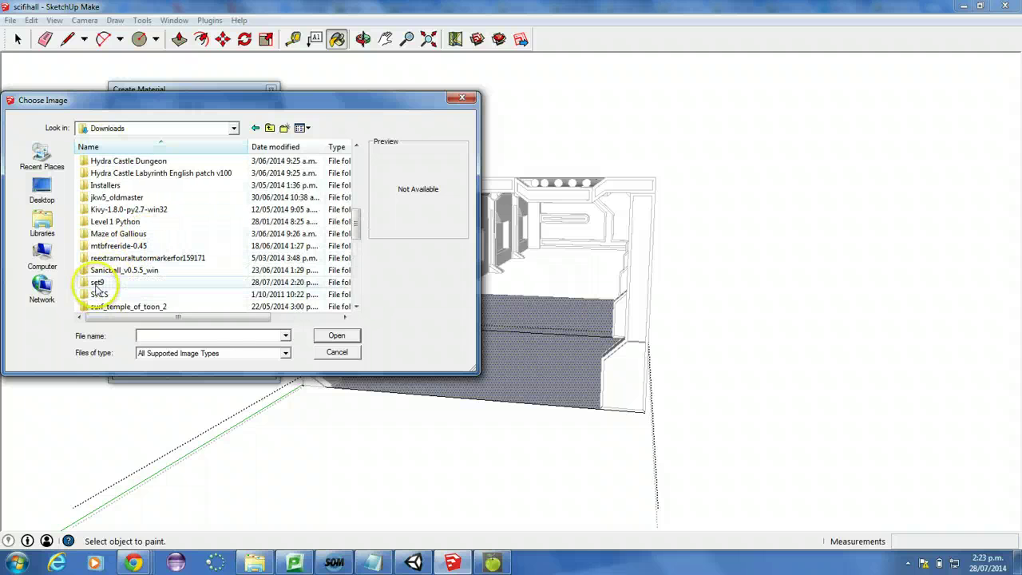
{"action": "left_click", "coordinate": [96, 283]}
{"action": "left_click", "coordinate": [336, 336]}
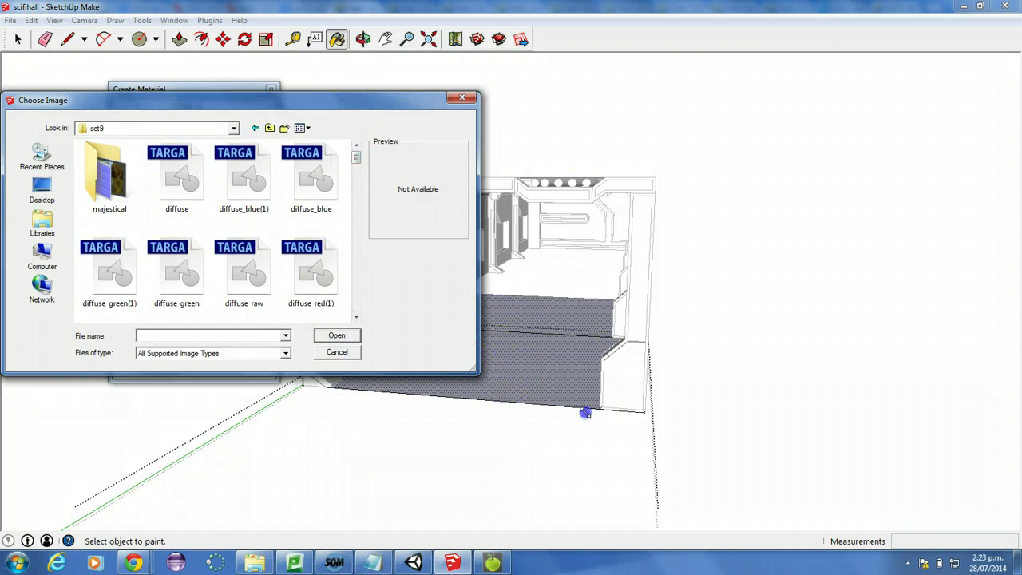
- Create the material with the m-030 image as a 4" texture and paint the front floor face with it
{"action": "left_click_drag", "start_coordinate": [475, 369], "coordinate": [769, 491]}
{"action": "scroll", "coordinate": [483, 309], "scroll_direction": "down", "scroll_amount": 5}
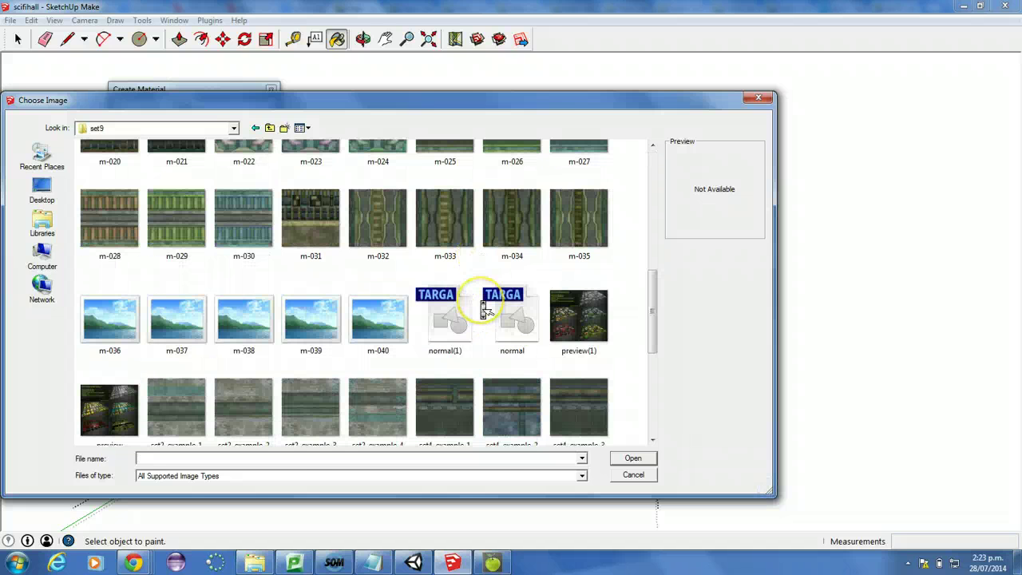
{"action": "scroll", "coordinate": [481, 305], "scroll_direction": "up", "scroll_amount": 3}
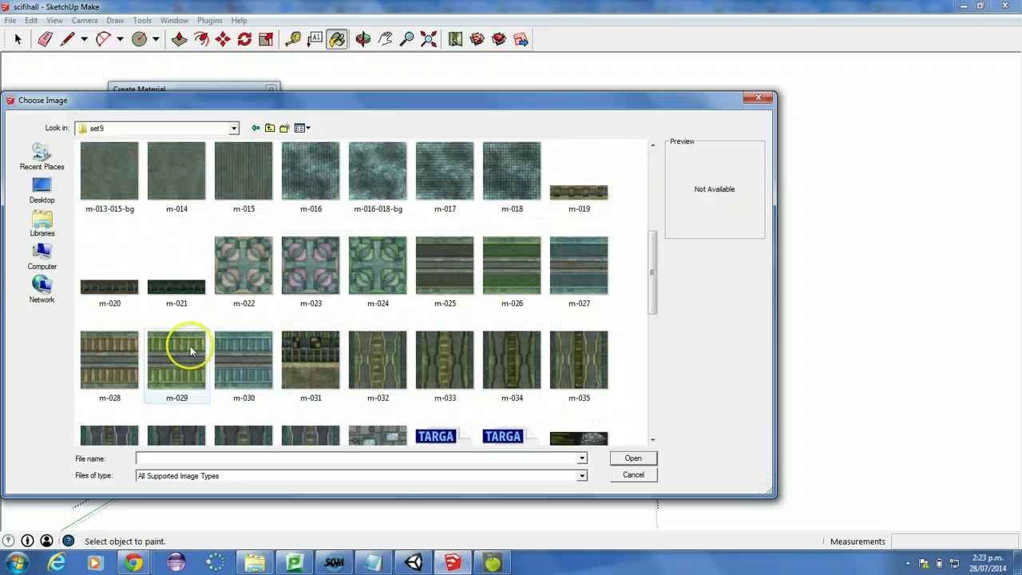
{"action": "left_click", "coordinate": [257, 353]}
{"action": "left_click", "coordinate": [632, 457]}
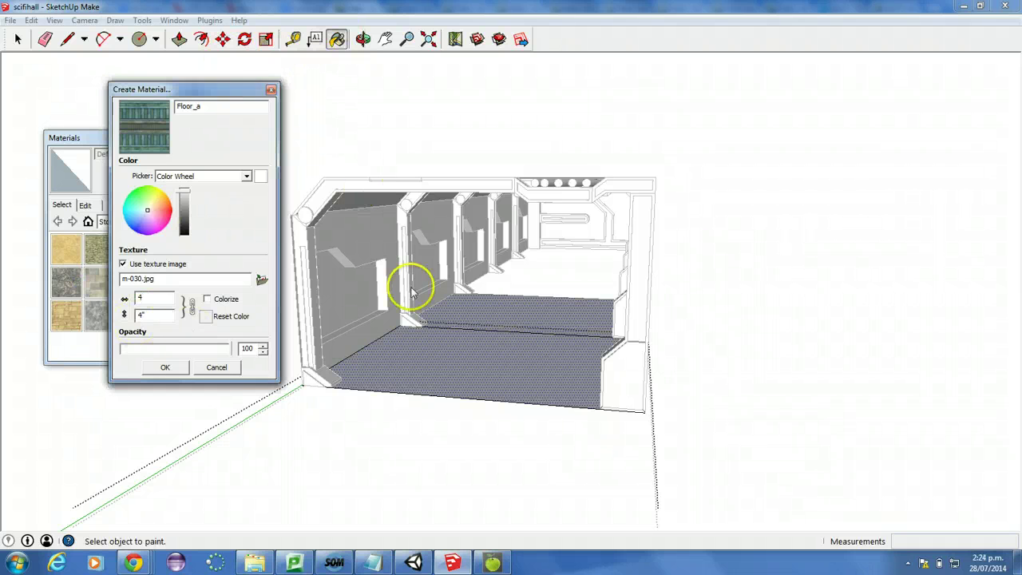
{"action": "left_click", "coordinate": [165, 367]}
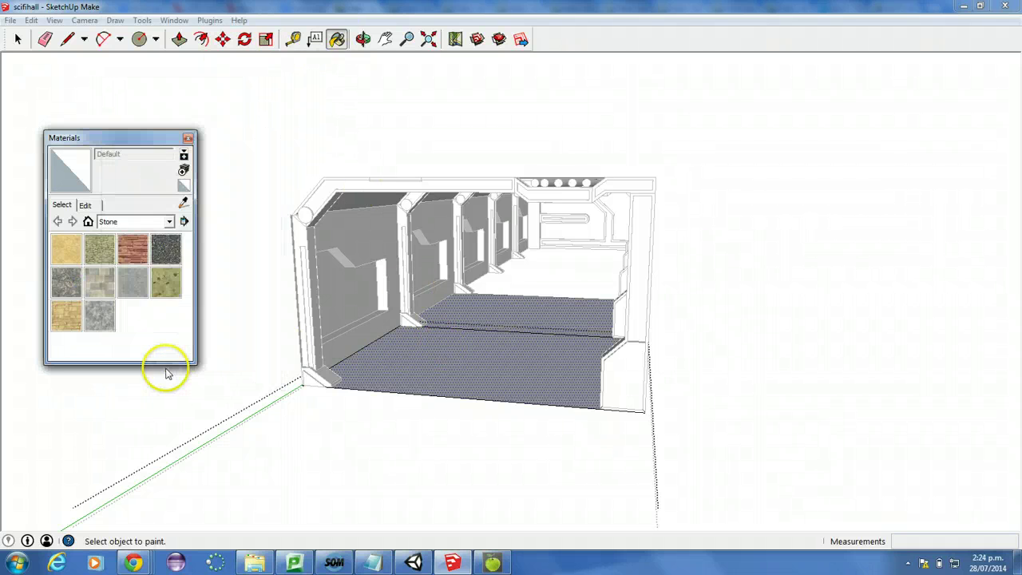
{"action": "left_click", "coordinate": [488, 370]}
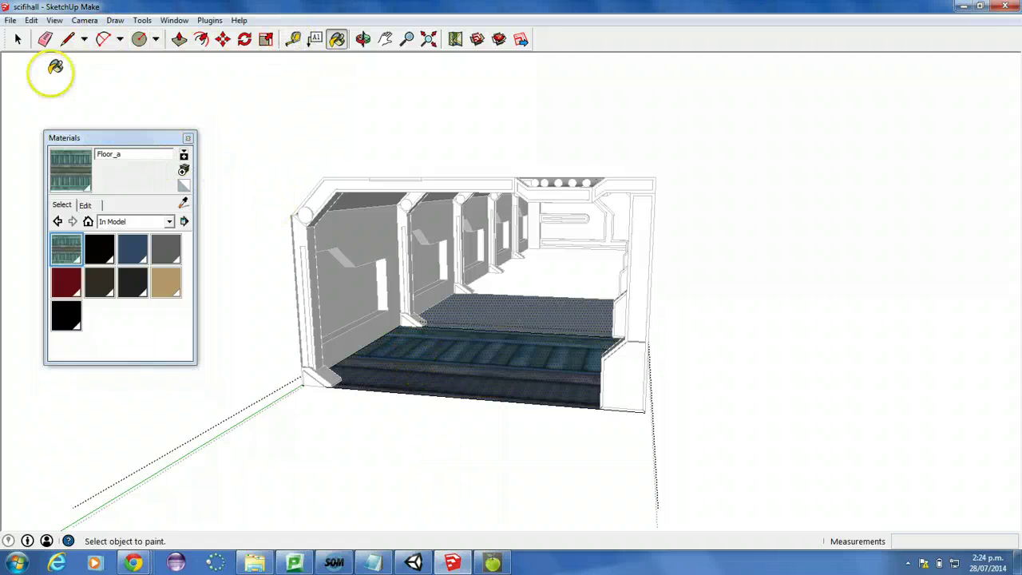
- Position the texture from the floor's front corner at the origin, rotate it so its strips run along the hall, and finish editing the floor
{"action": "left_click", "coordinate": [18, 39]}
{"action": "right_click", "coordinate": [423, 365]}
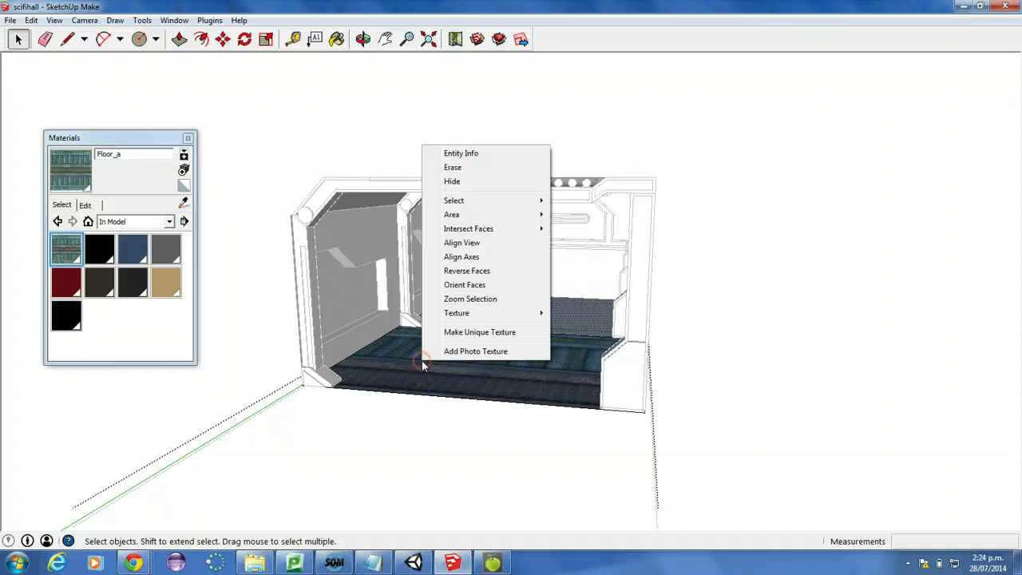
{"action": "mouse_move", "coordinate": [479, 313]}
{"action": "left_click", "coordinate": [589, 316]}
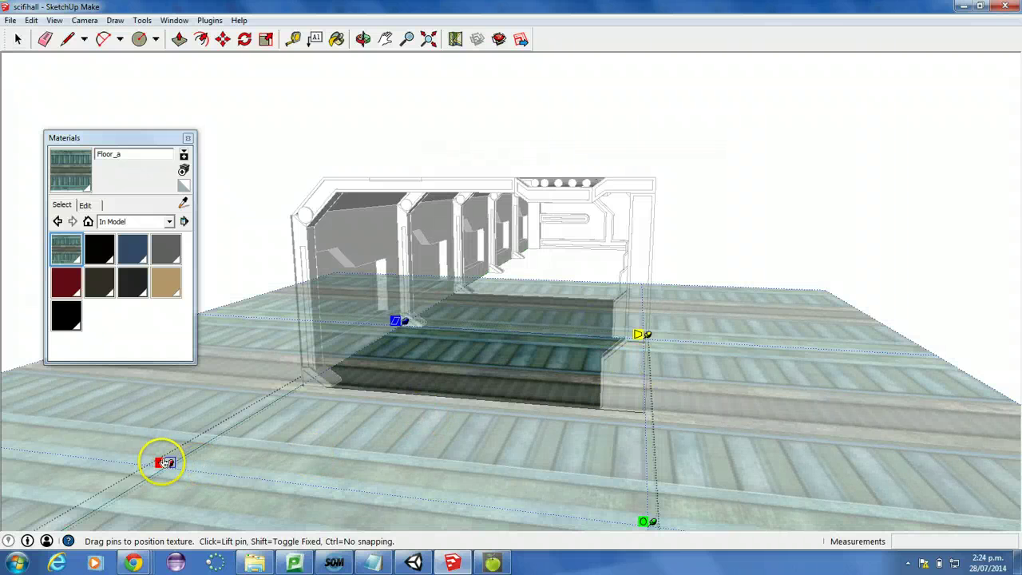
{"action": "left_click_drag", "start_coordinate": [159, 465], "coordinate": [297, 384]}
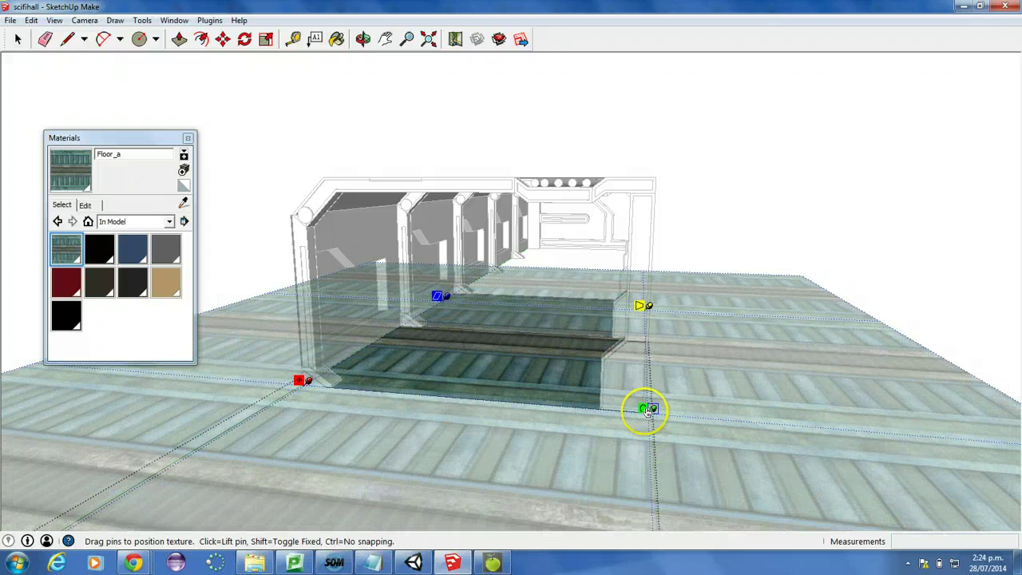
{"action": "left_click_drag", "start_coordinate": [644, 410], "coordinate": [359, 345]}
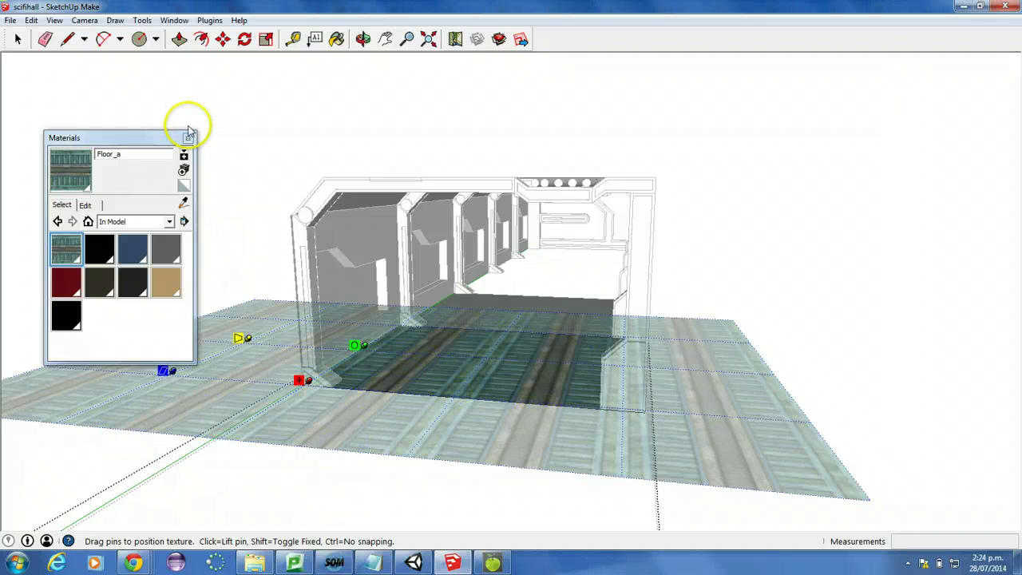
{"action": "left_click", "coordinate": [21, 94]}
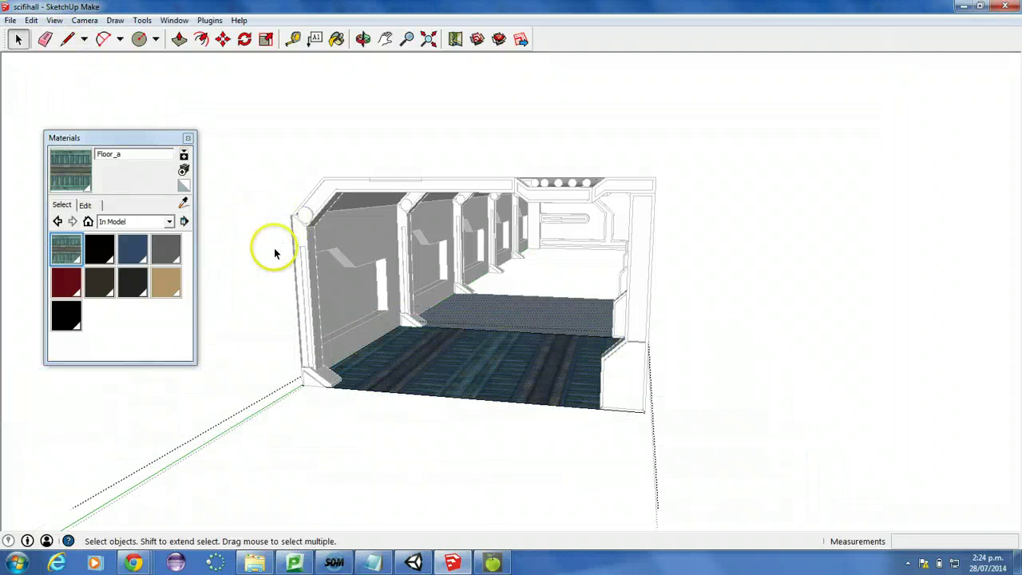
{"action": "left_click", "coordinate": [255, 352]}
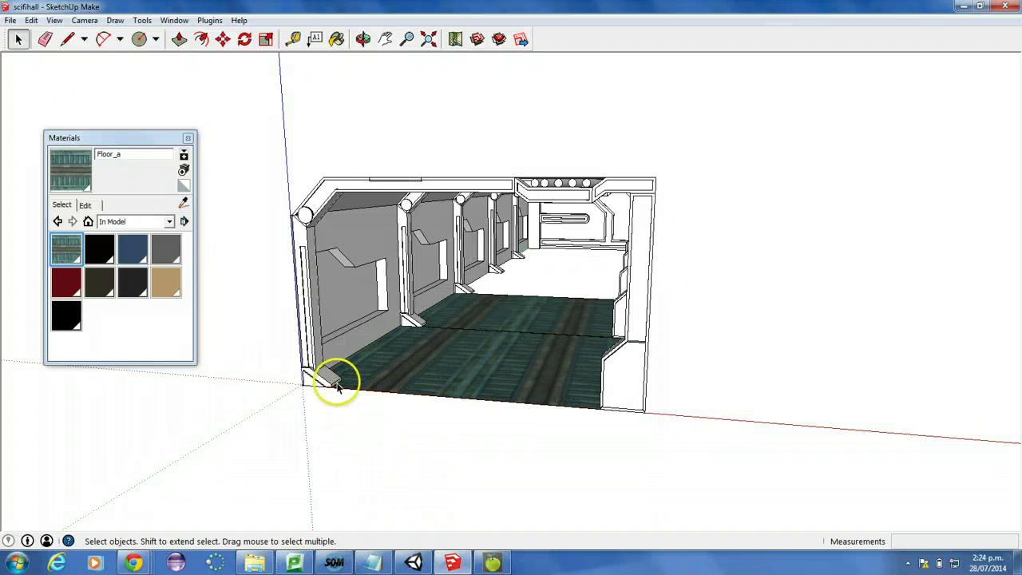
- View the textured floor from above the hall's entrance and undo closing the floor component
{"action": "left_click", "coordinate": [362, 38]}
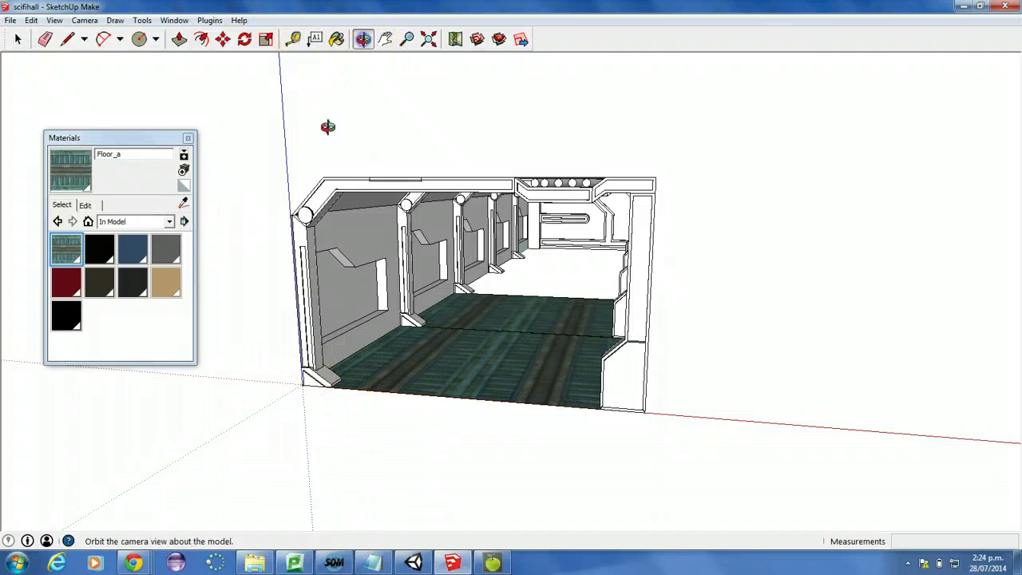
{"action": "left_click_drag", "start_coordinate": [326, 128], "coordinate": [318, 216]}
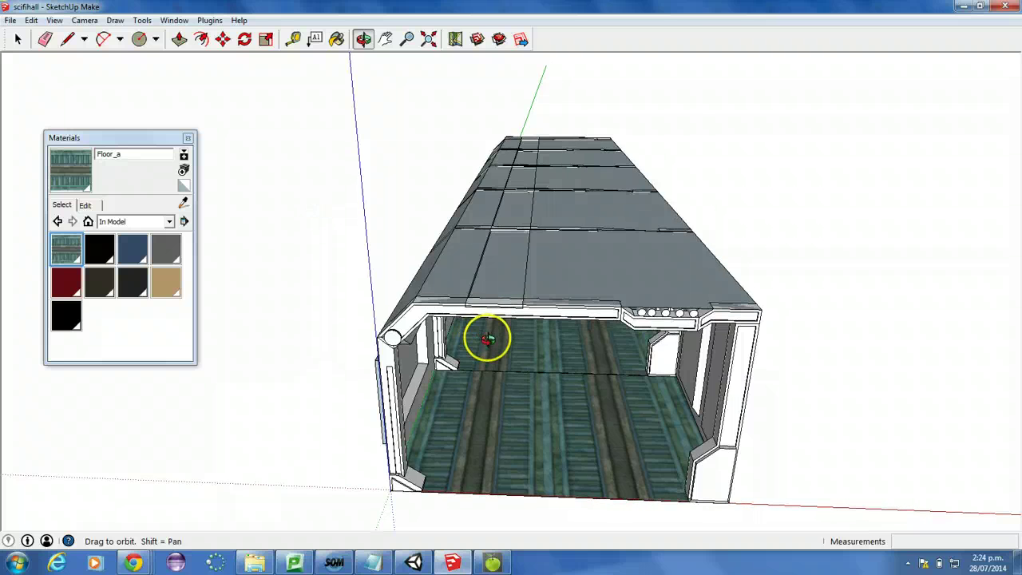
{"action": "left_click", "coordinate": [17, 38]}
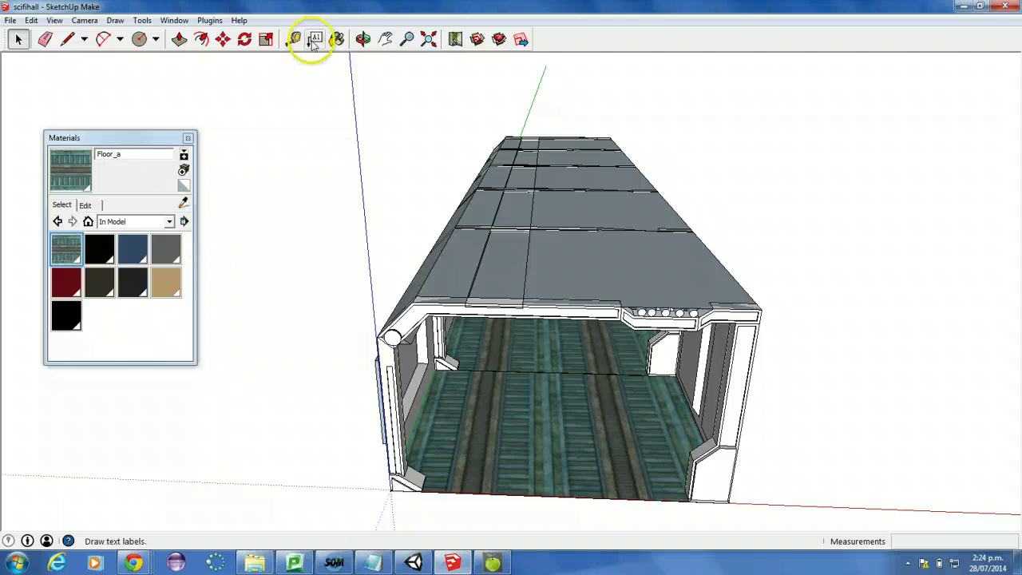
{"action": "key", "text": "ctrl+z"}
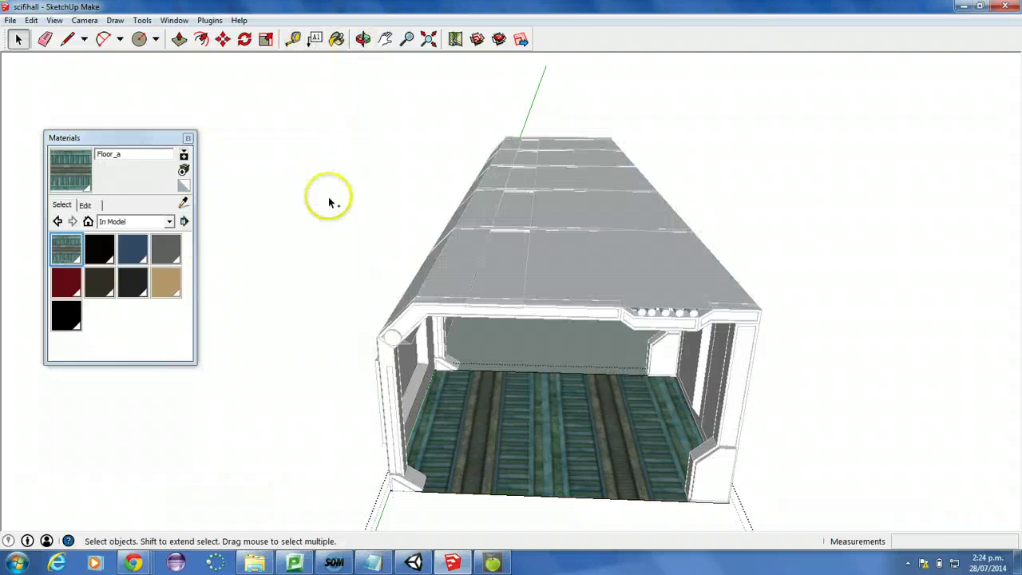
- Undo the last texture rotation and reposition the front floor face's texture, rotating it so its strips run along the hall
{"action": "key", "text": "ctrl+z"}
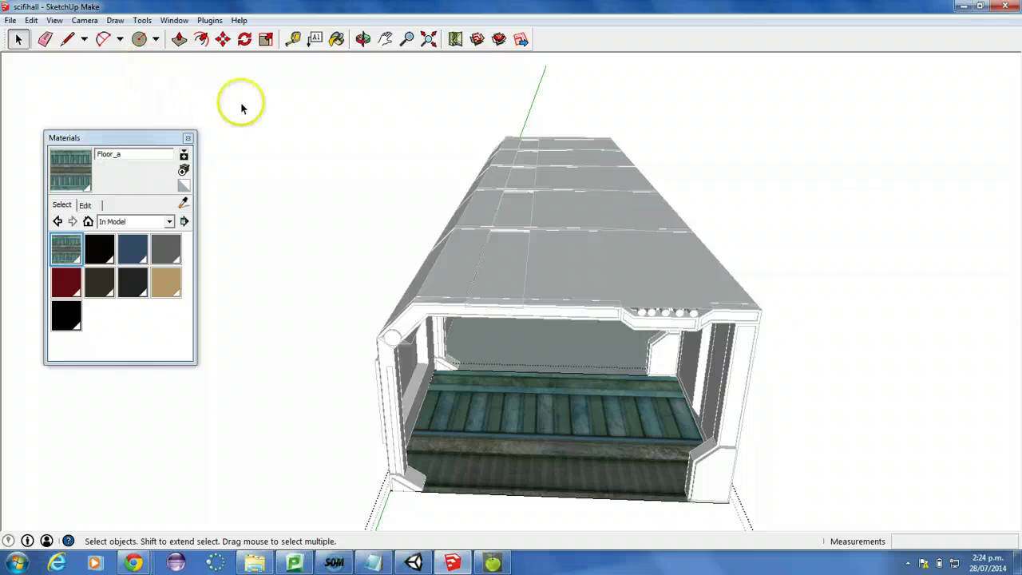
{"action": "right_click", "coordinate": [531, 414]}
{"action": "mouse_move", "coordinate": [580, 362]}
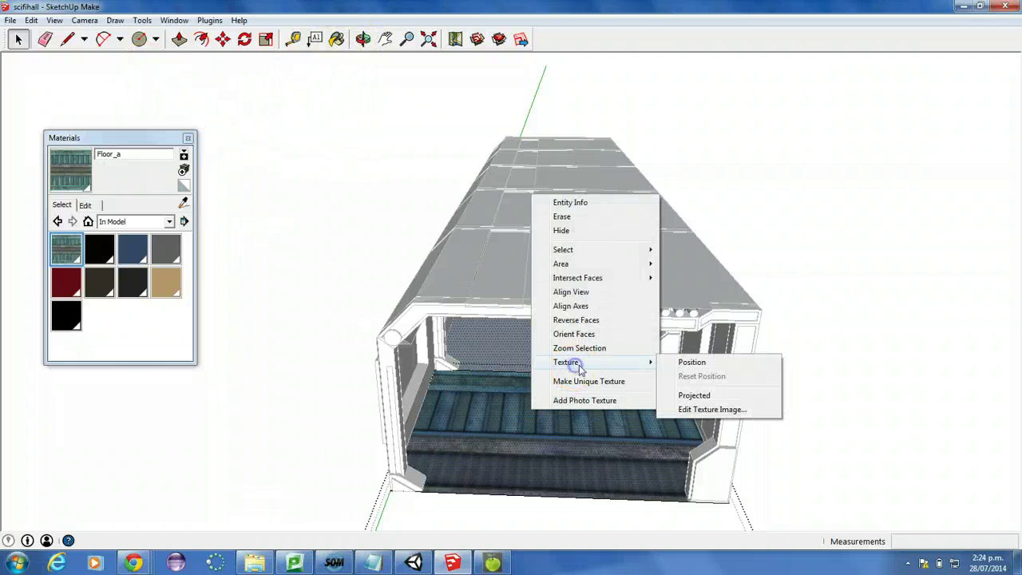
{"action": "left_click", "coordinate": [680, 360]}
{"action": "scroll", "coordinate": [678, 422], "scroll_direction": "down", "scroll_amount": 4}
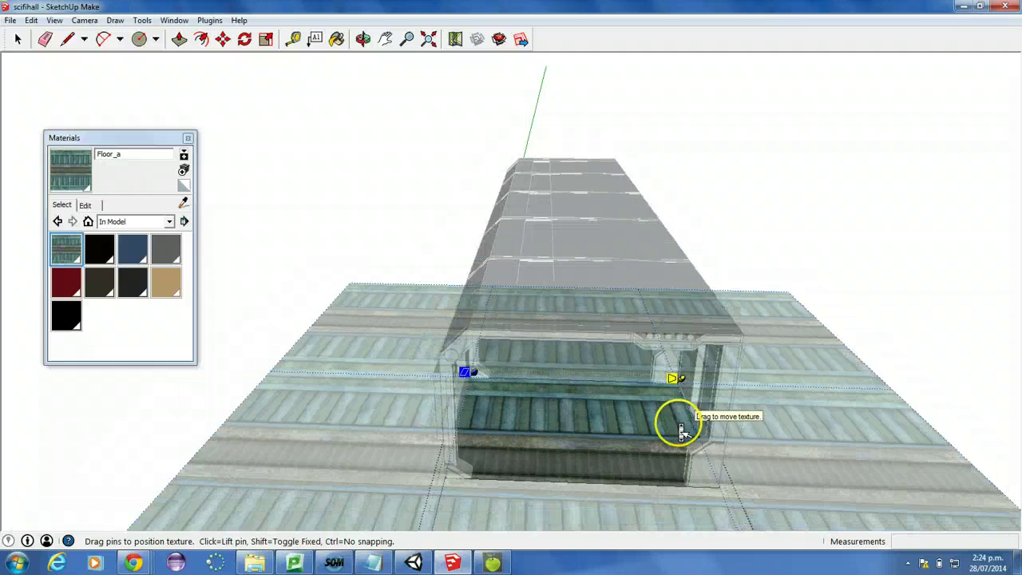
{"action": "left_click_drag", "start_coordinate": [717, 513], "coordinate": [543, 453]}
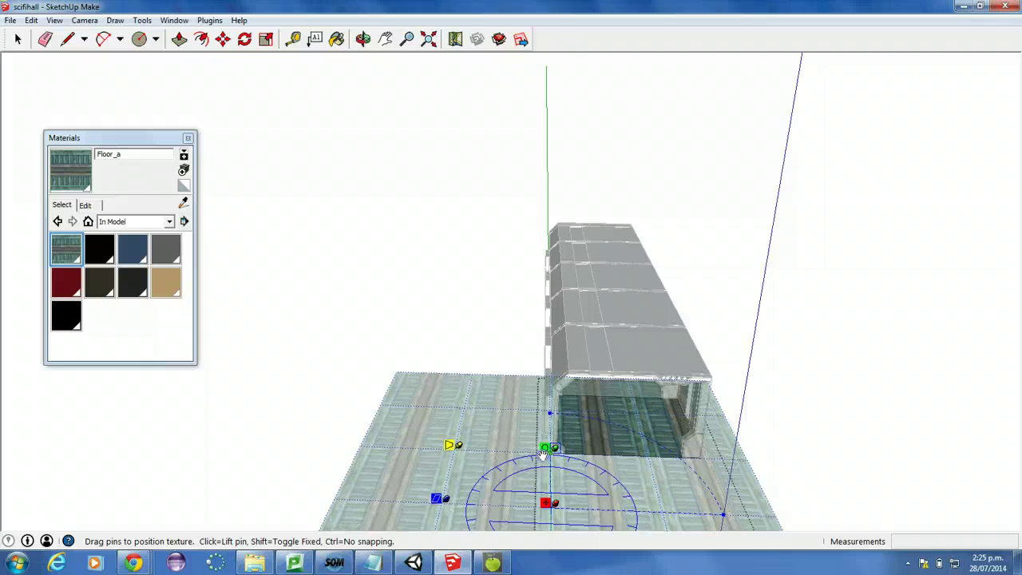
{"action": "left_click_drag", "start_coordinate": [542, 453], "coordinate": [544, 452]}
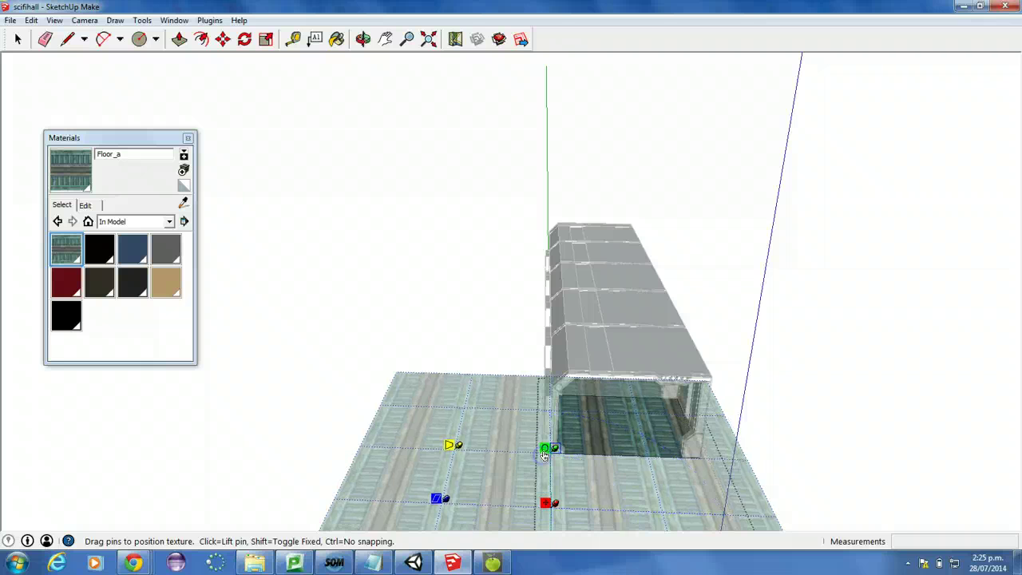
- Shift the texture so its central green strip is centred across the floor's width, and finish editing the floor
{"action": "scroll", "coordinate": [621, 479], "scroll_direction": "up", "scroll_amount": 4}
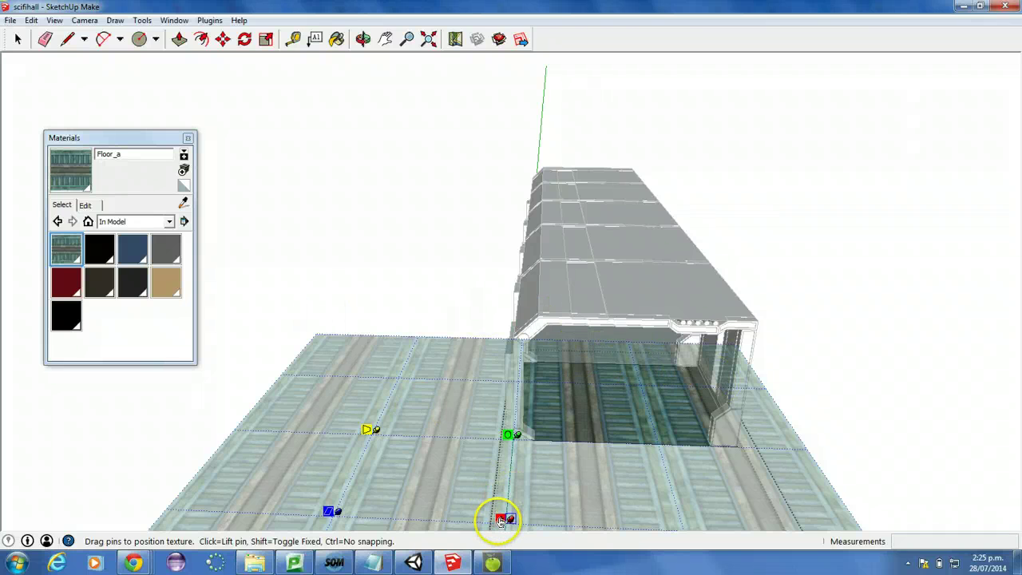
{"action": "left_click_drag", "start_coordinate": [500, 521], "coordinate": [616, 432]}
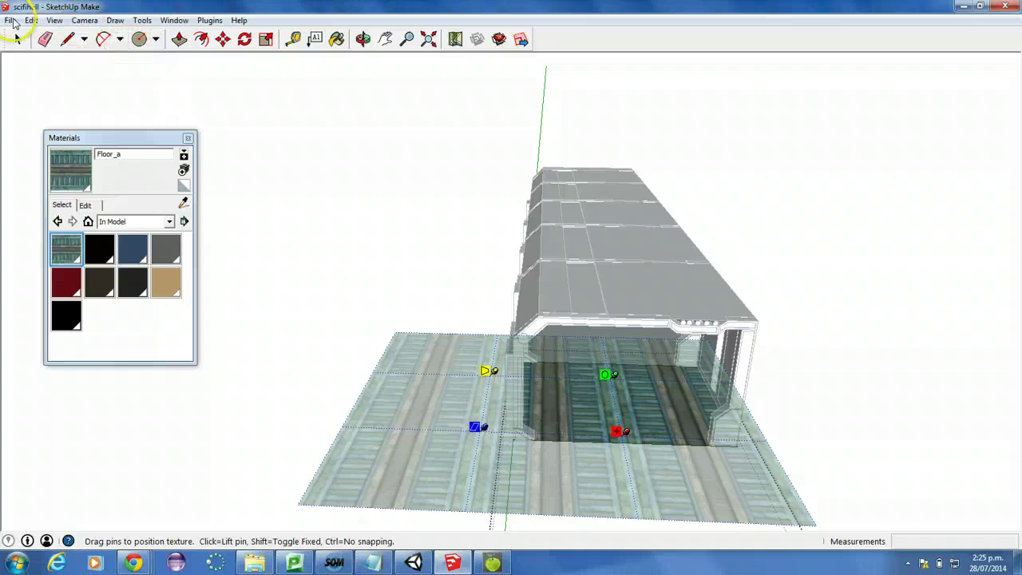
{"action": "left_click", "coordinate": [17, 39]}
{"action": "left_click", "coordinate": [275, 216]}
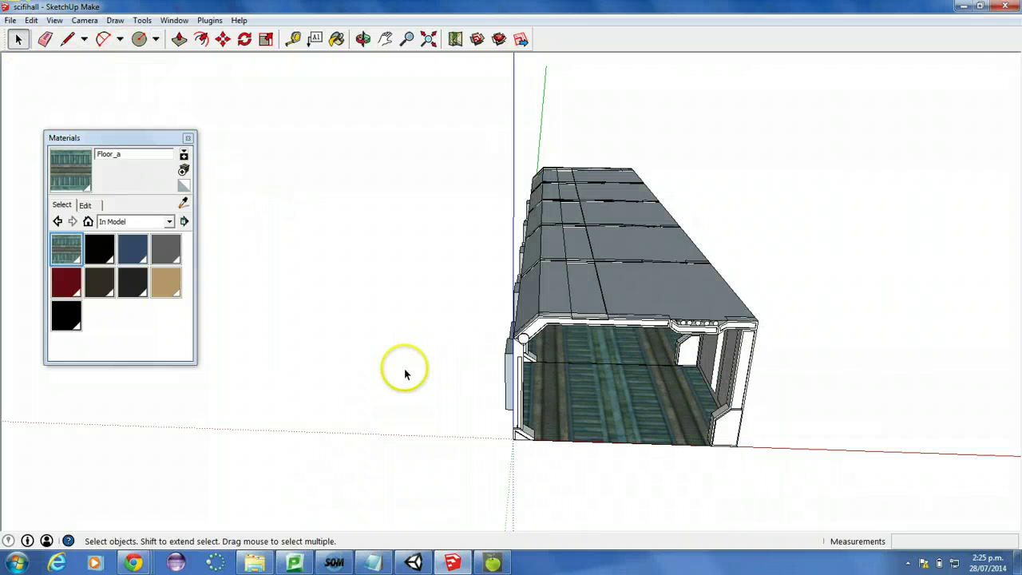
- Outline the front floor's central band between the two brown strips with a rectangle and push it down about 1/16"
{"action": "scroll", "coordinate": [613, 447], "scroll_direction": "up", "scroll_amount": 6}
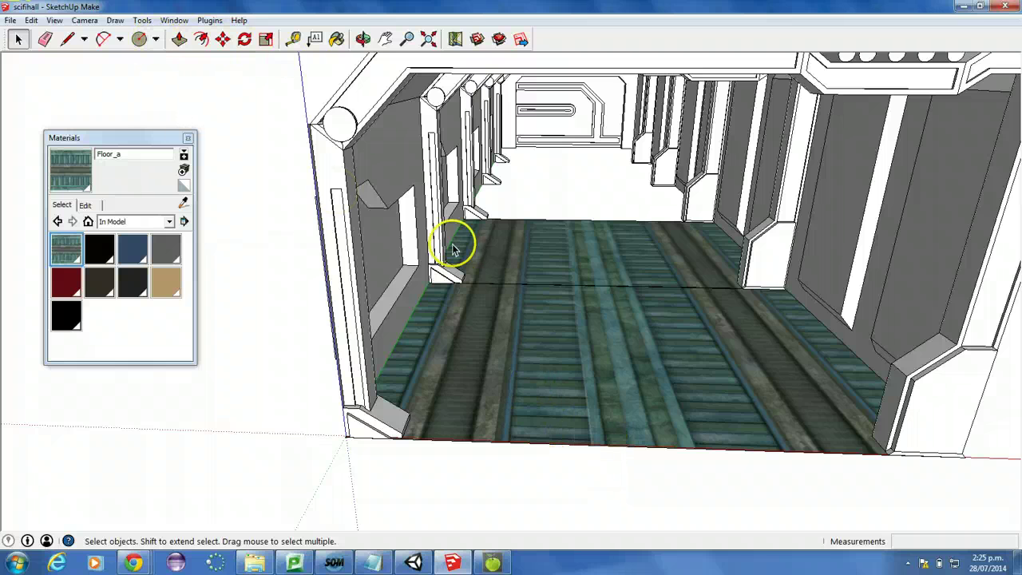
{"action": "left_click", "coordinate": [573, 419]}
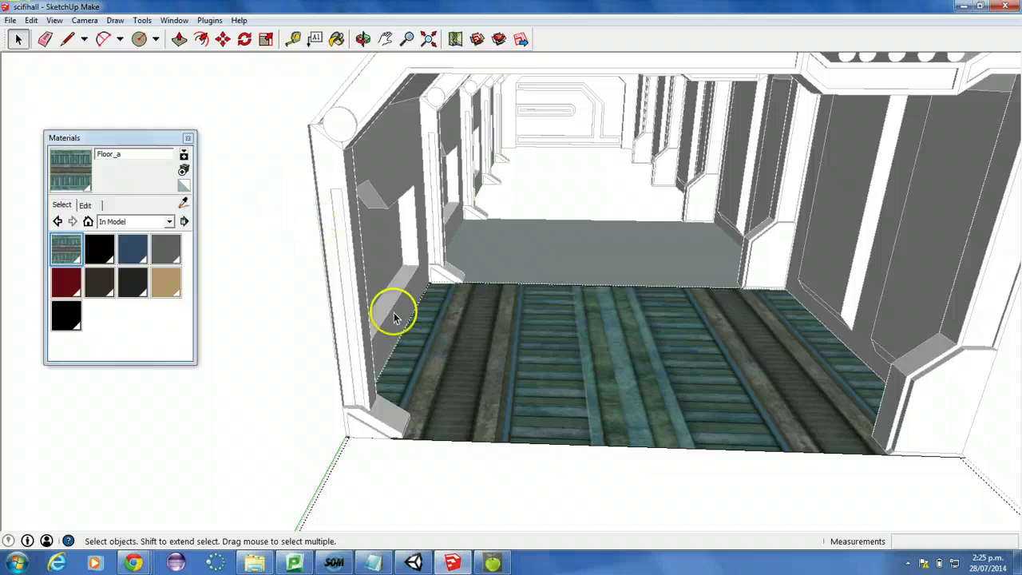
{"action": "left_click", "coordinate": [157, 40]}
{"action": "left_click", "coordinate": [164, 58]}
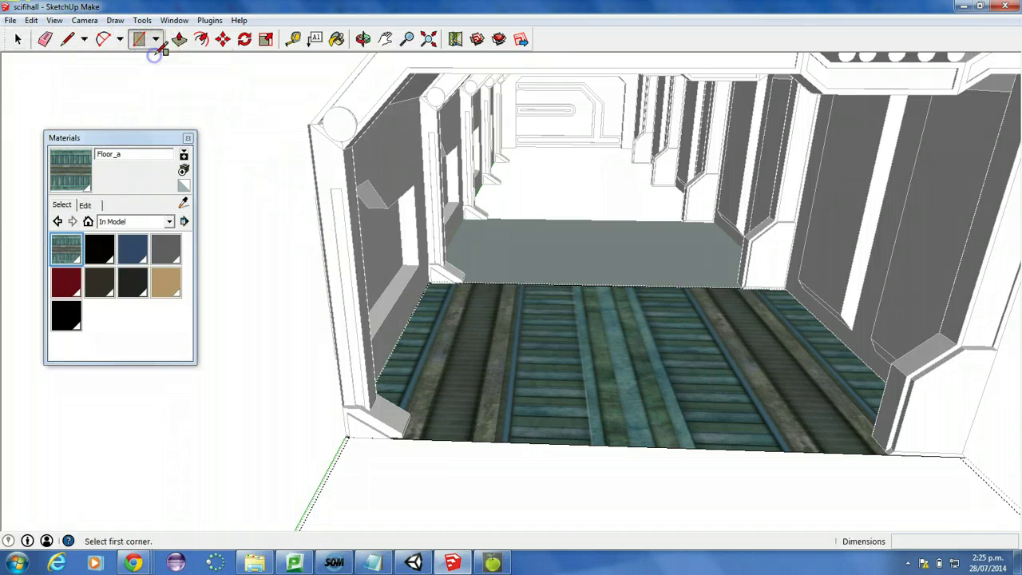
{"action": "left_click", "coordinate": [517, 283]}
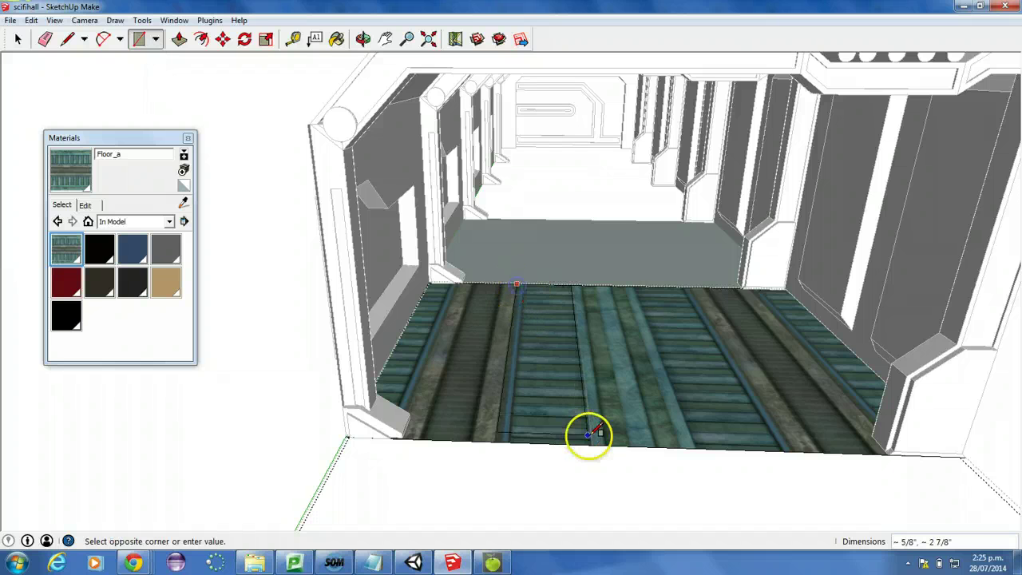
{"action": "left_click", "coordinate": [795, 453]}
{"action": "left_click", "coordinate": [179, 39]}
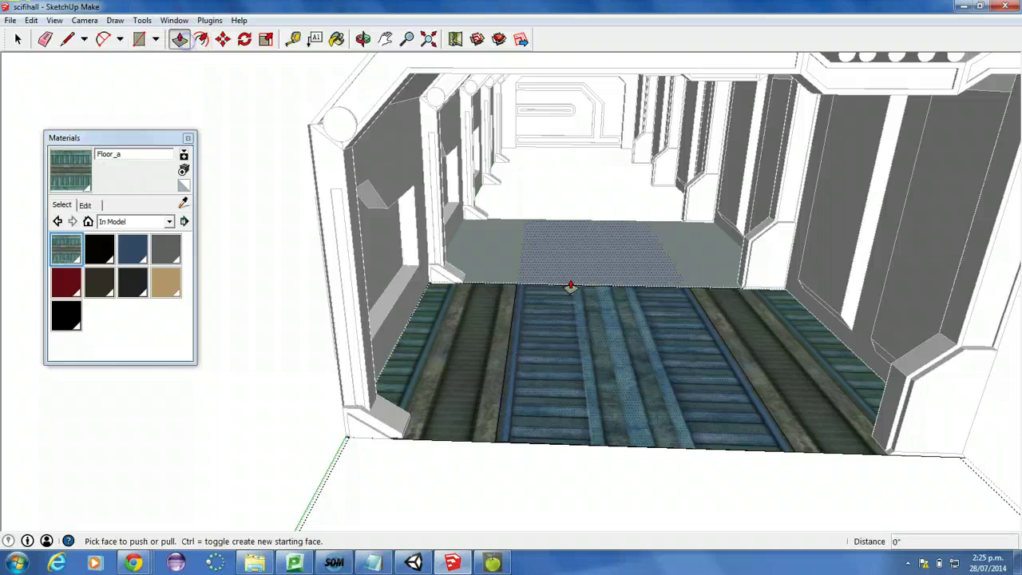
{"action": "left_click", "coordinate": [609, 345]}
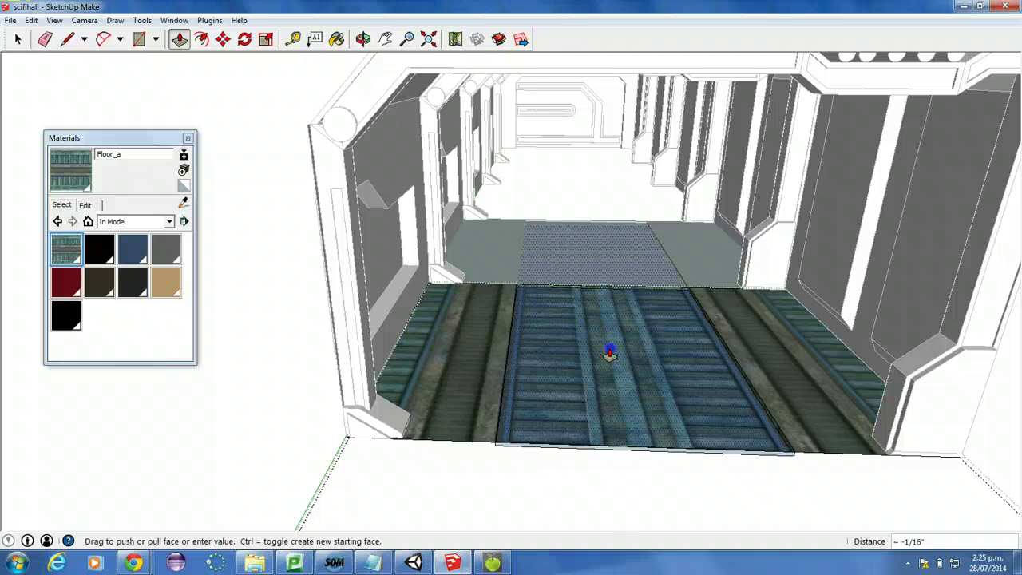
- Try to erase the front lip of the recessed central band and undo the erasure
{"action": "left_click", "coordinate": [45, 38]}
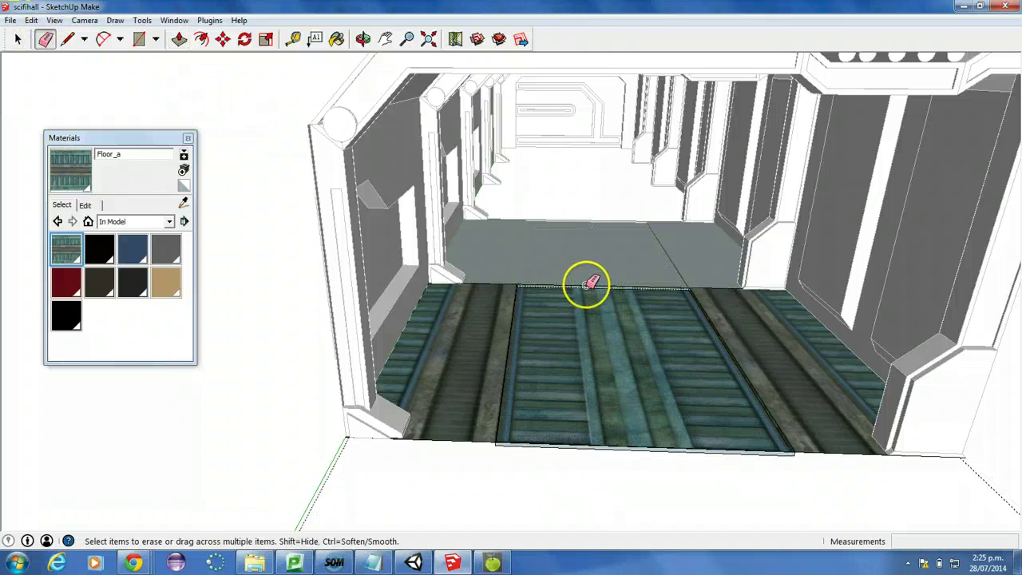
{"action": "scroll", "coordinate": [588, 289], "scroll_direction": "up", "scroll_amount": 3}
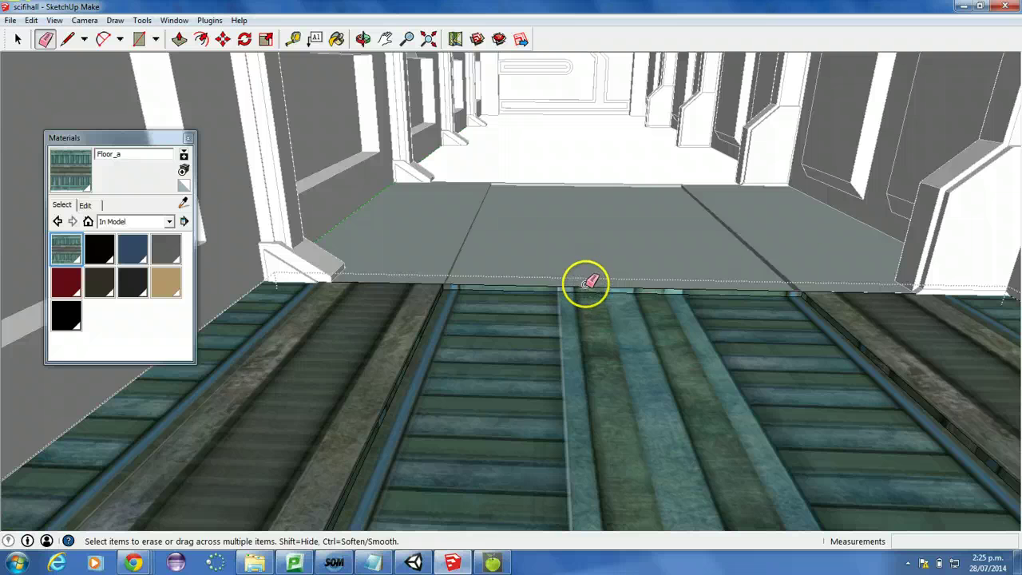
{"action": "scroll", "coordinate": [589, 284], "scroll_direction": "down", "scroll_amount": 5}
{"action": "scroll", "coordinate": [586, 292], "scroll_direction": "up", "scroll_amount": 3}
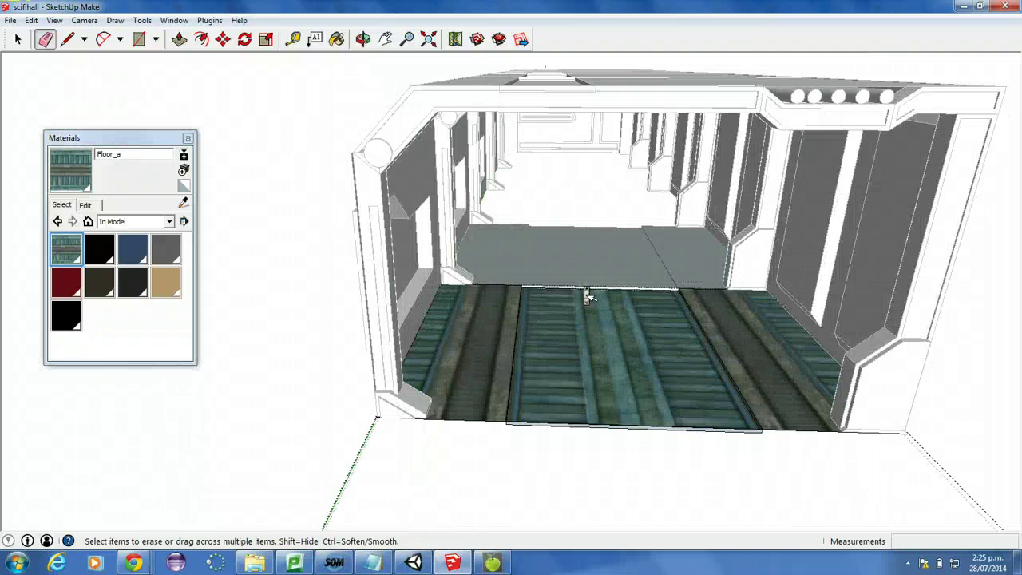
{"action": "left_click", "coordinate": [583, 449]}
{"action": "left_click", "coordinate": [579, 451]}
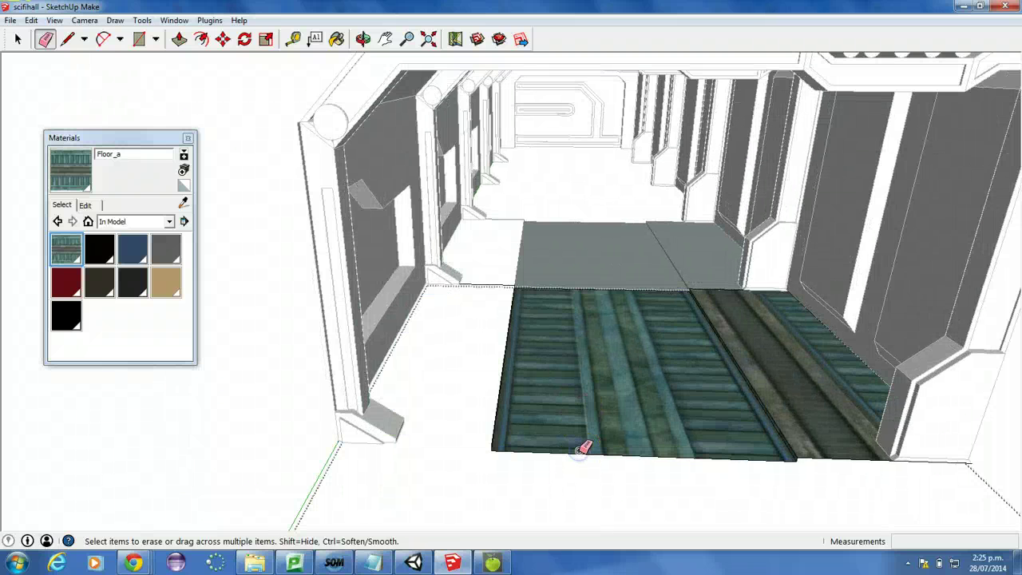
{"action": "key", "text": "ctrl+z"}
{"action": "scroll", "coordinate": [580, 459], "scroll_direction": "up", "scroll_amount": 3}
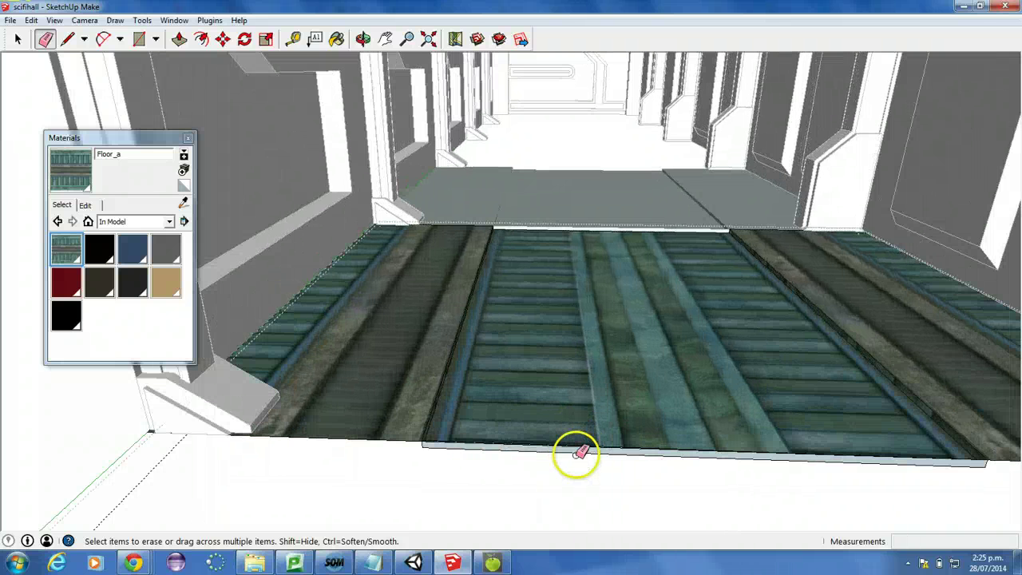
- Examine the recess's front edge up close and undo the recess and its outline
{"action": "left_click", "coordinate": [17, 38]}
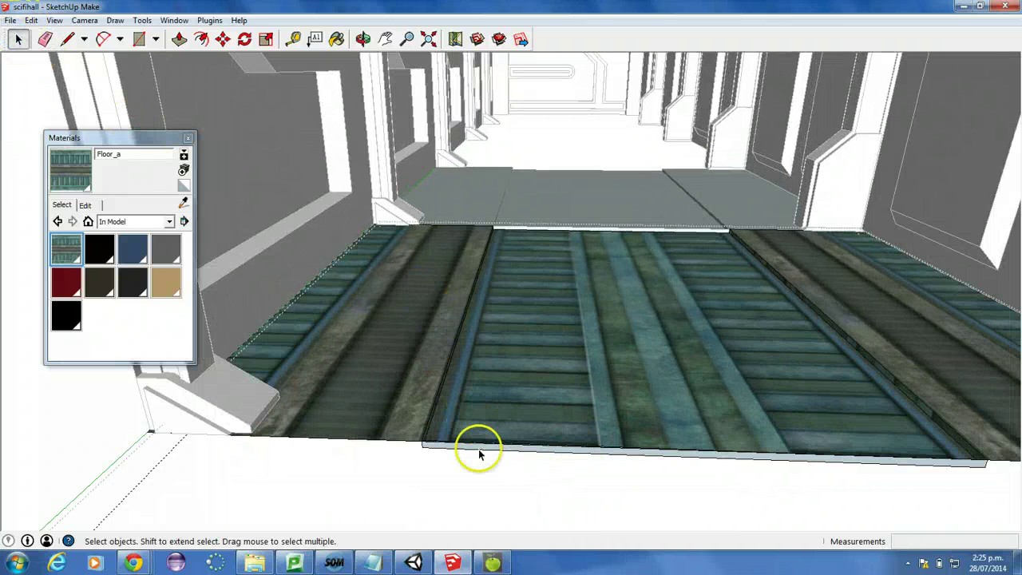
{"action": "scroll", "coordinate": [478, 447], "scroll_direction": "up", "scroll_amount": 5}
{"action": "scroll", "coordinate": [478, 447], "scroll_direction": "up", "scroll_amount": 2}
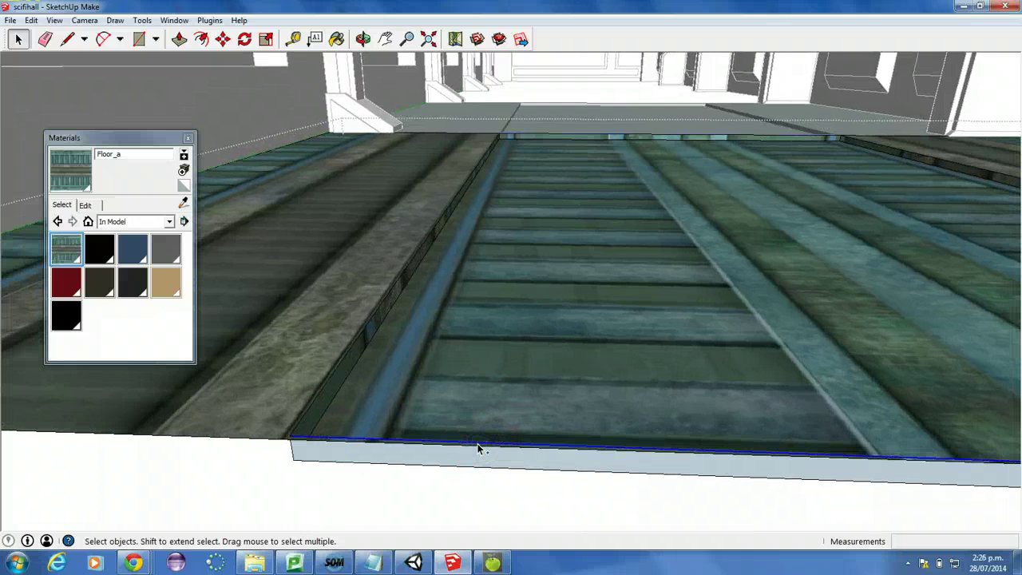
{"action": "scroll", "coordinate": [478, 447], "scroll_direction": "up", "scroll_amount": 2}
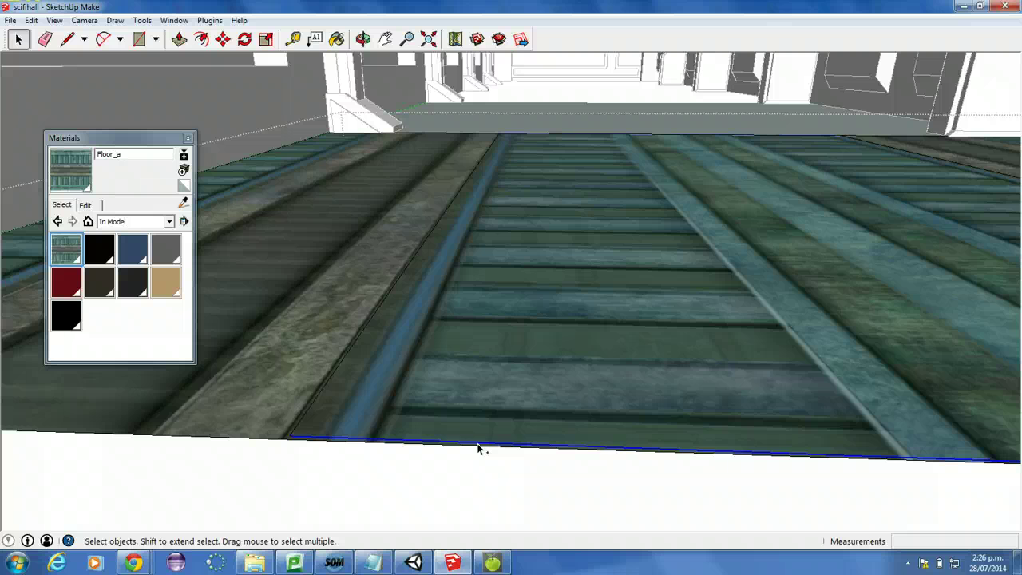
- Redraw the rectangle around the floor's central band from its back edge to its front edge and check its placement
{"action": "left_click", "coordinate": [139, 38]}
{"action": "left_click", "coordinate": [499, 131]}
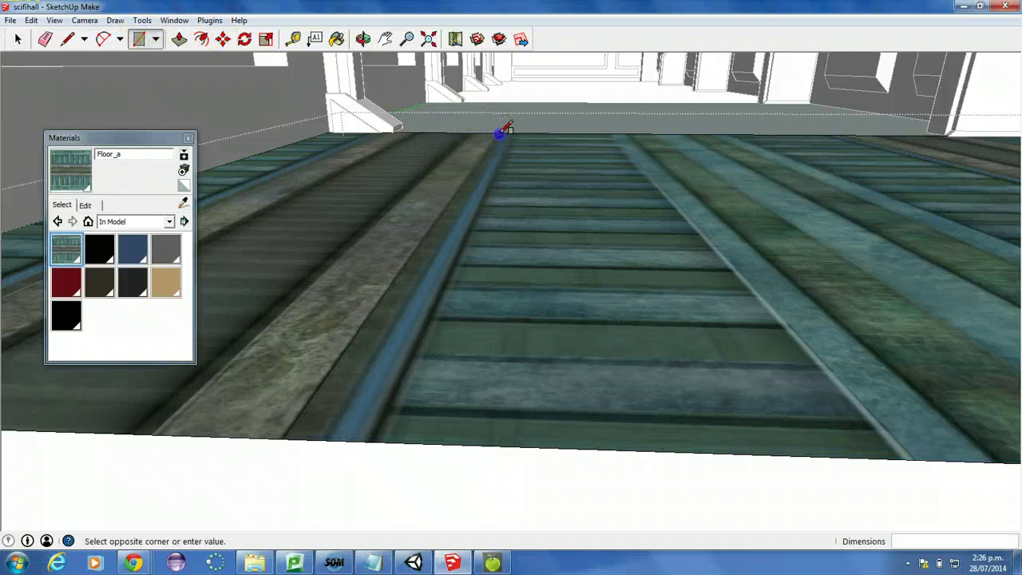
{"action": "scroll", "coordinate": [630, 399], "scroll_direction": "down", "scroll_amount": 3}
{"action": "scroll", "coordinate": [630, 399], "scroll_direction": "down", "scroll_amount": 3}
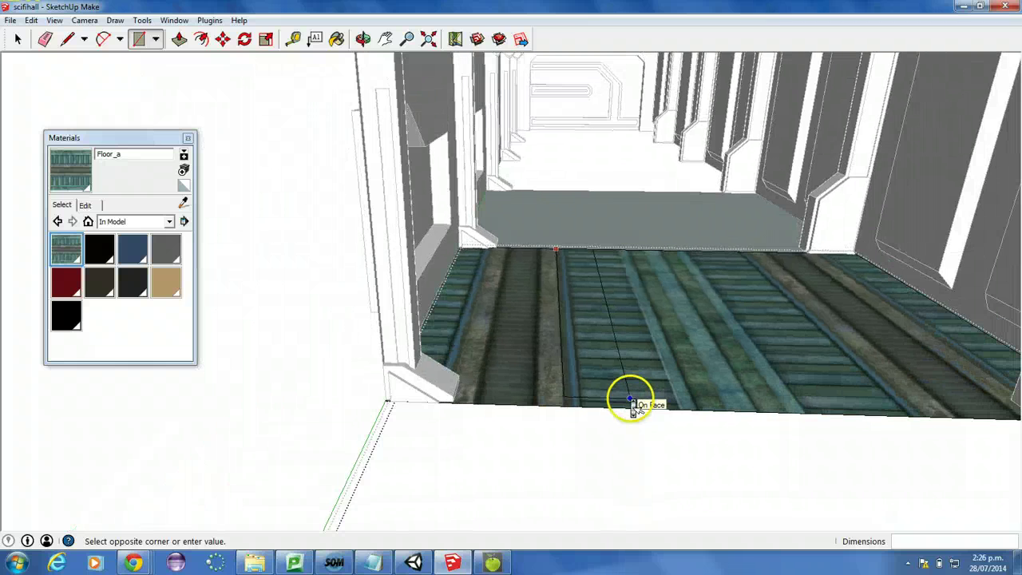
{"action": "left_click", "coordinate": [926, 416]}
{"action": "scroll", "coordinate": [630, 424], "scroll_direction": "up", "scroll_amount": 3}
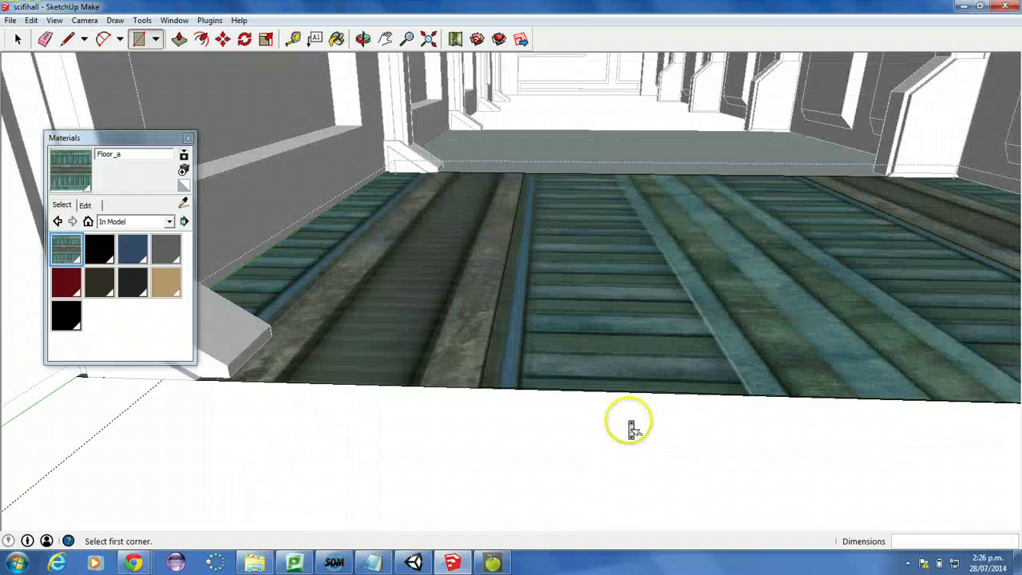
{"action": "scroll", "coordinate": [495, 383], "scroll_direction": "up", "scroll_amount": 4}
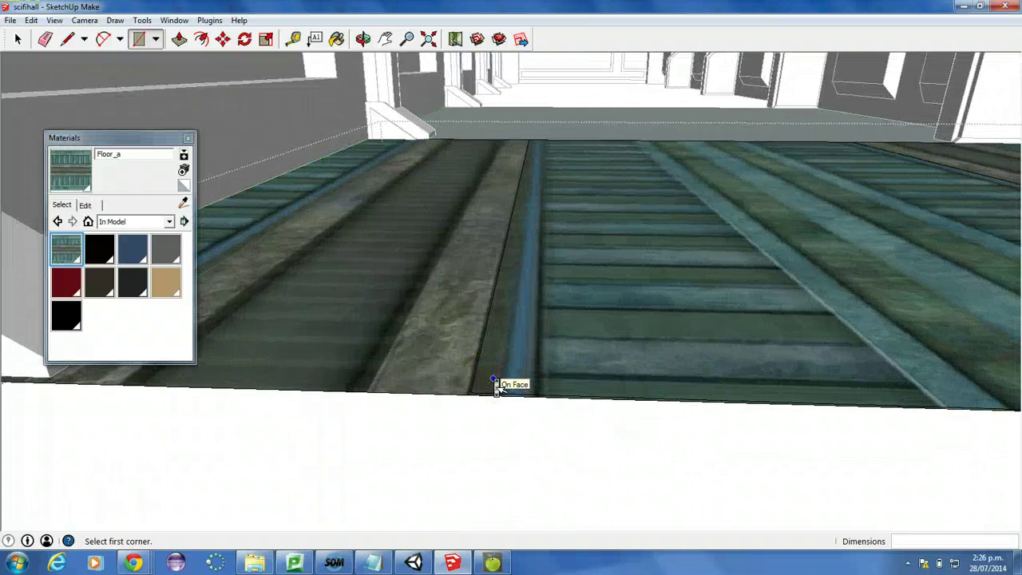
{"action": "scroll", "coordinate": [495, 384], "scroll_direction": "down", "scroll_amount": 4}
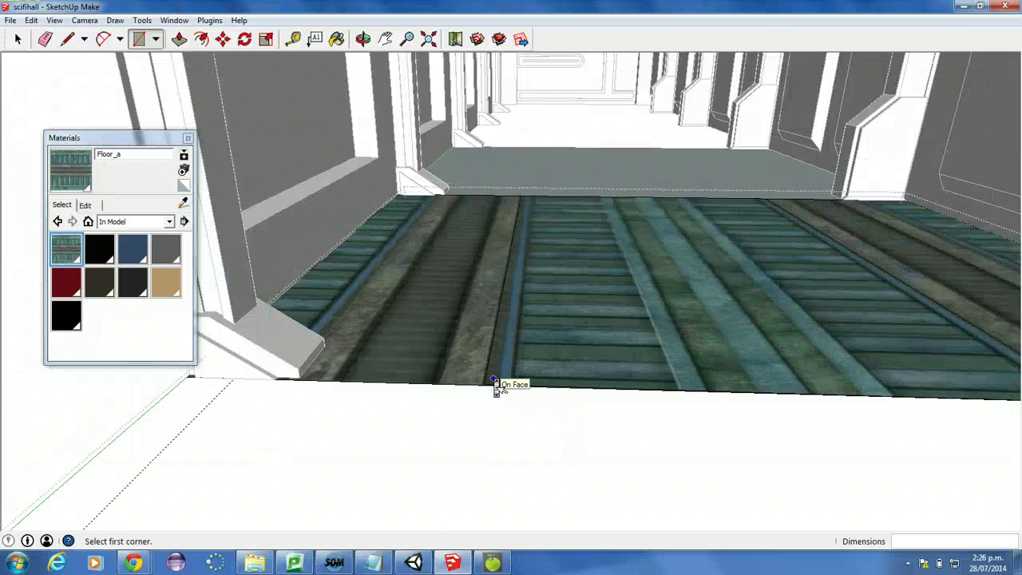
{"action": "scroll", "coordinate": [495, 384], "scroll_direction": "up", "scroll_amount": 3}
{"action": "scroll", "coordinate": [495, 382], "scroll_direction": "down", "scroll_amount": 3}
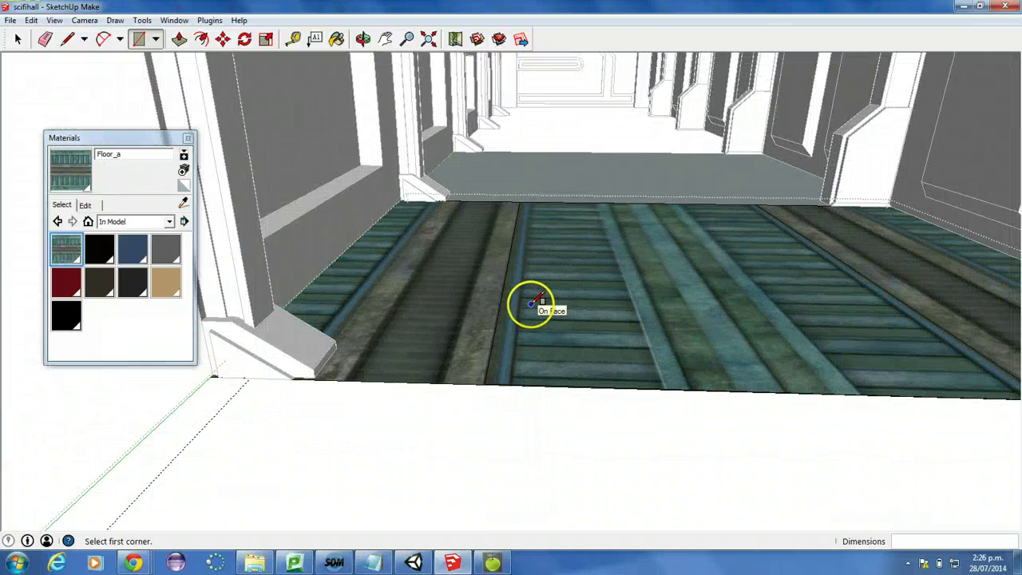
{"action": "scroll", "coordinate": [533, 303], "scroll_direction": "down", "scroll_amount": 5}
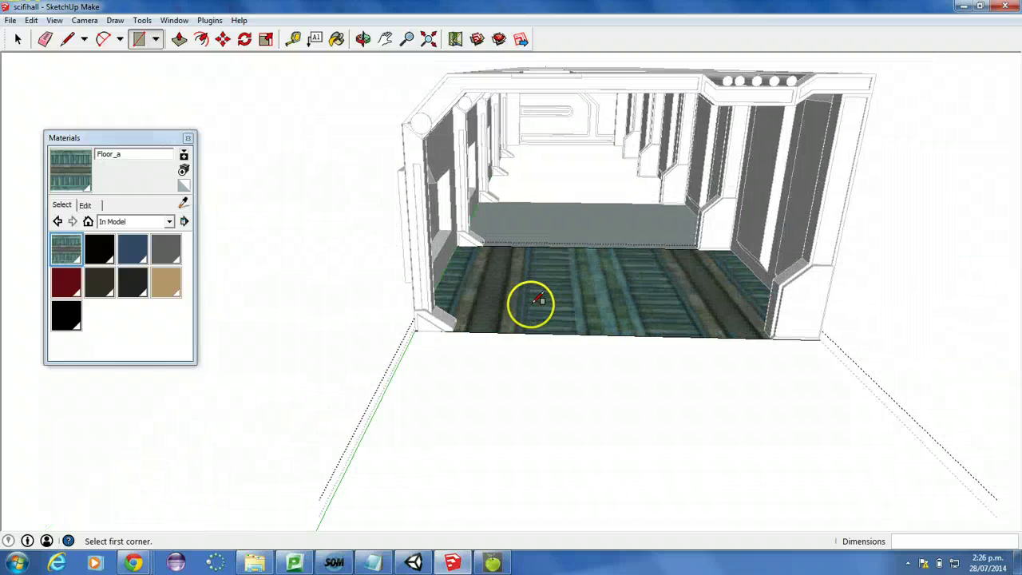
- Finish editing the floor, open the front bay's nested frame component, and select the triangular face at its foot
{"action": "left_click", "coordinate": [17, 40]}
{"action": "scroll", "coordinate": [331, 216], "scroll_direction": "up", "scroll_amount": 2}
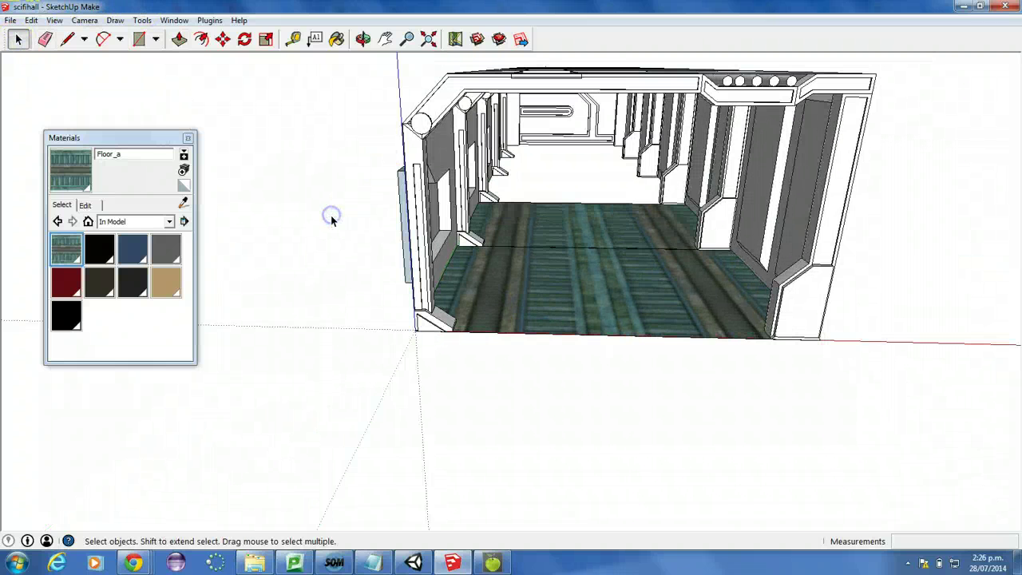
{"action": "scroll", "coordinate": [427, 354], "scroll_direction": "up", "scroll_amount": 2}
{"action": "scroll", "coordinate": [427, 354], "scroll_direction": "up", "scroll_amount": 1}
{"action": "left_click", "coordinate": [421, 302]}
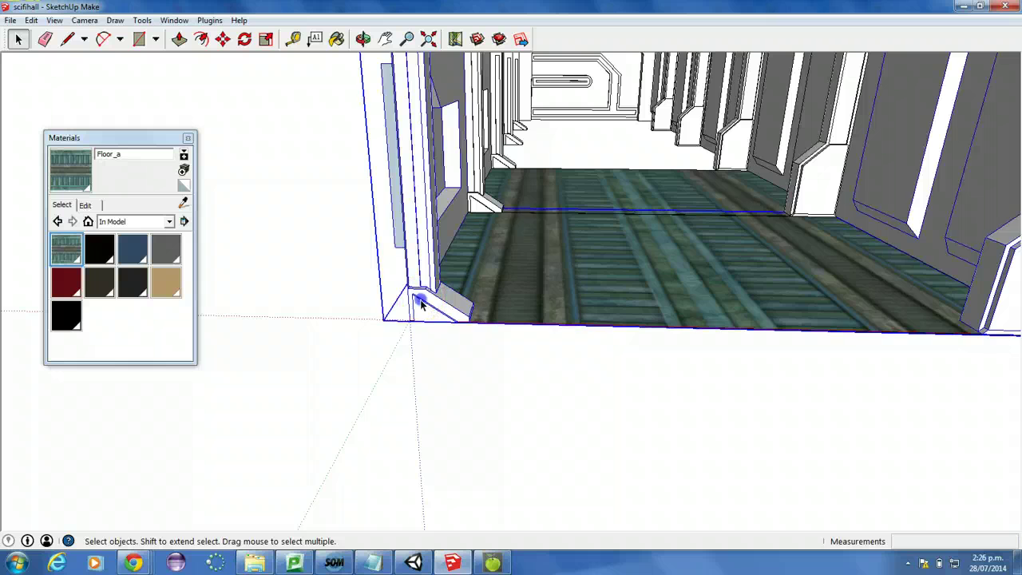
{"action": "double_click", "coordinate": [421, 302]}
{"action": "left_click", "coordinate": [420, 311]}
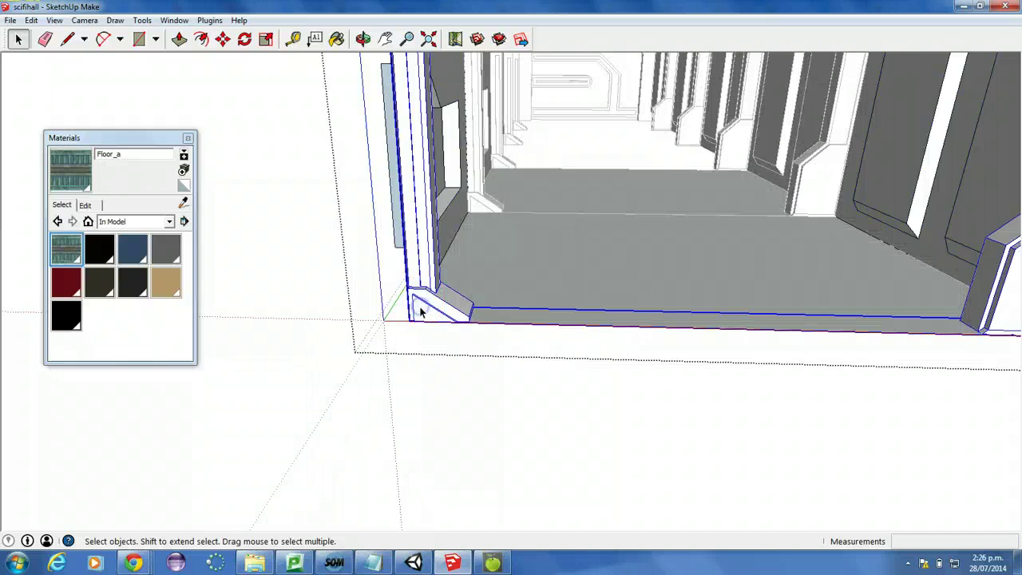
{"action": "double_click", "coordinate": [421, 311]}
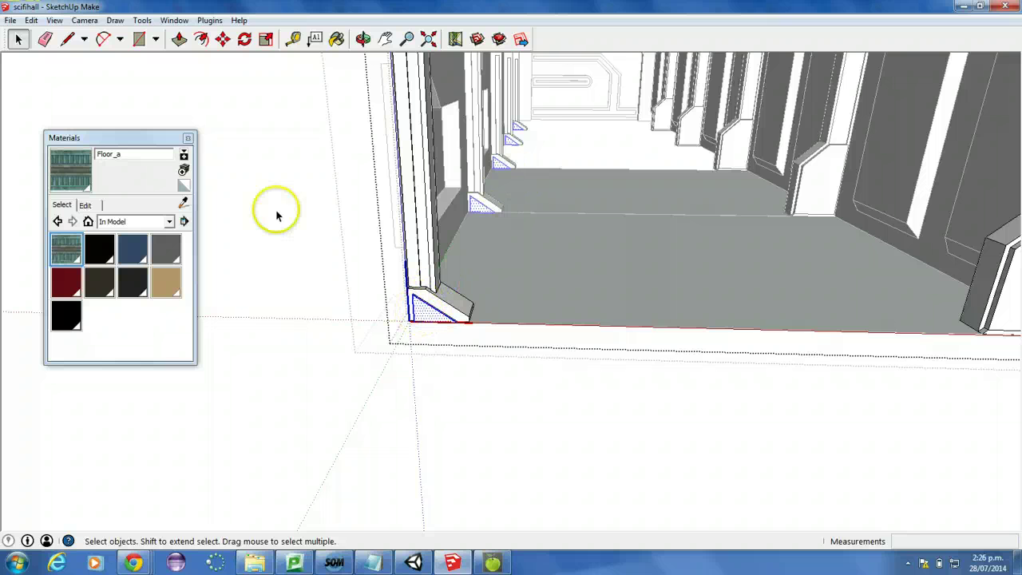
- Start a new material and load the m-014 image from the set9 folder as its texture
{"action": "left_click", "coordinate": [338, 41]}
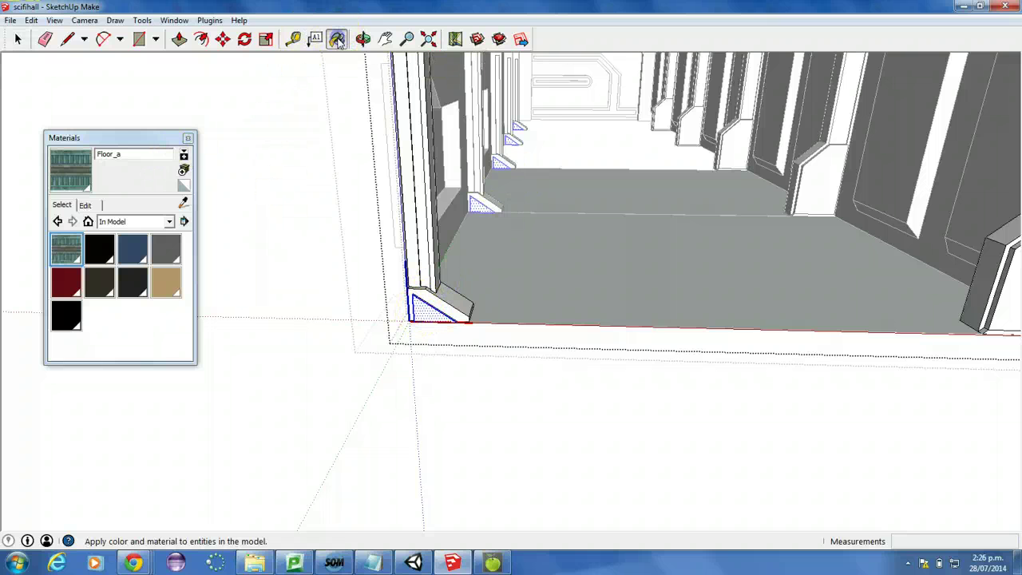
{"action": "left_click", "coordinate": [184, 170]}
{"action": "left_click", "coordinate": [261, 278]}
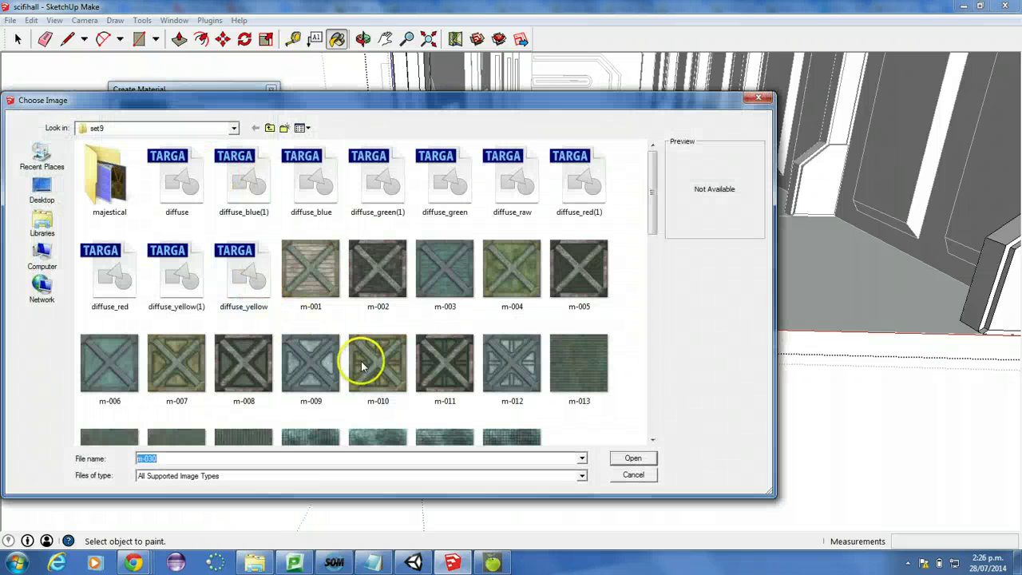
{"action": "scroll", "coordinate": [362, 365], "scroll_direction": "down", "scroll_amount": 3}
{"action": "scroll", "coordinate": [364, 369], "scroll_direction": "up", "scroll_amount": 3}
{"action": "scroll", "coordinate": [363, 369], "scroll_direction": "down", "scroll_amount": 2}
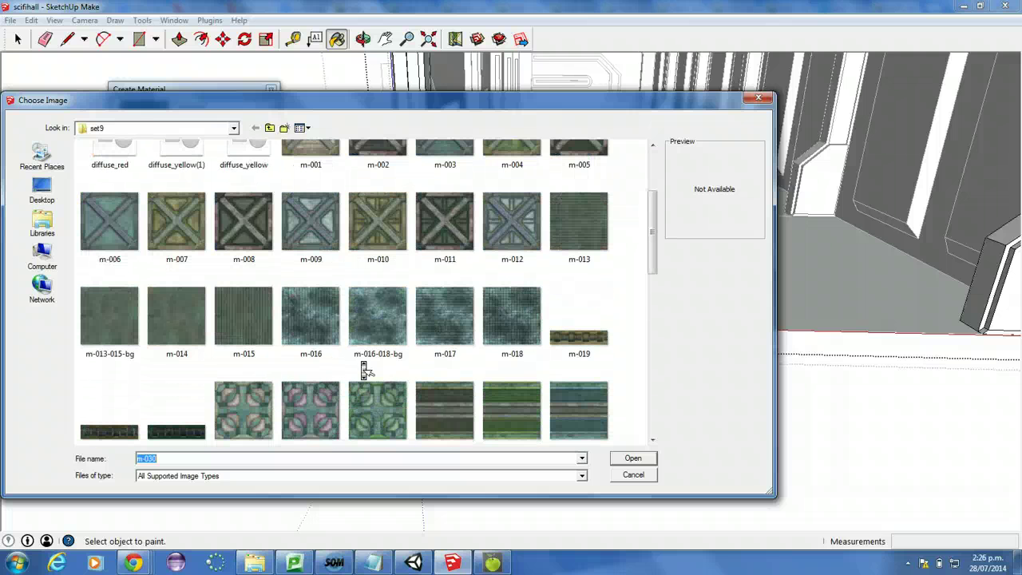
{"action": "left_click", "coordinate": [401, 339]}
{"action": "scroll", "coordinate": [403, 340], "scroll_direction": "down", "scroll_amount": 2}
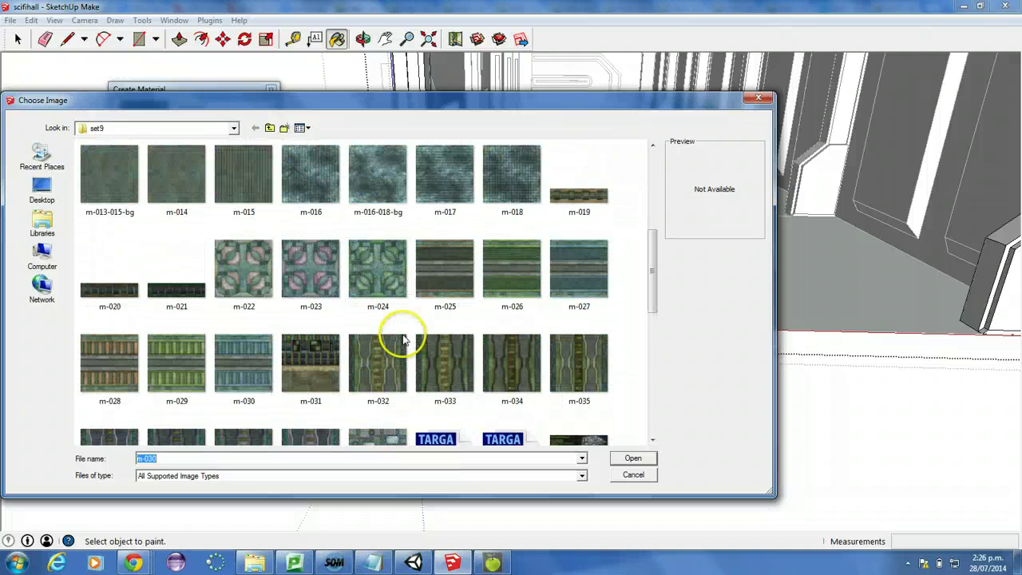
{"action": "left_click", "coordinate": [169, 186]}
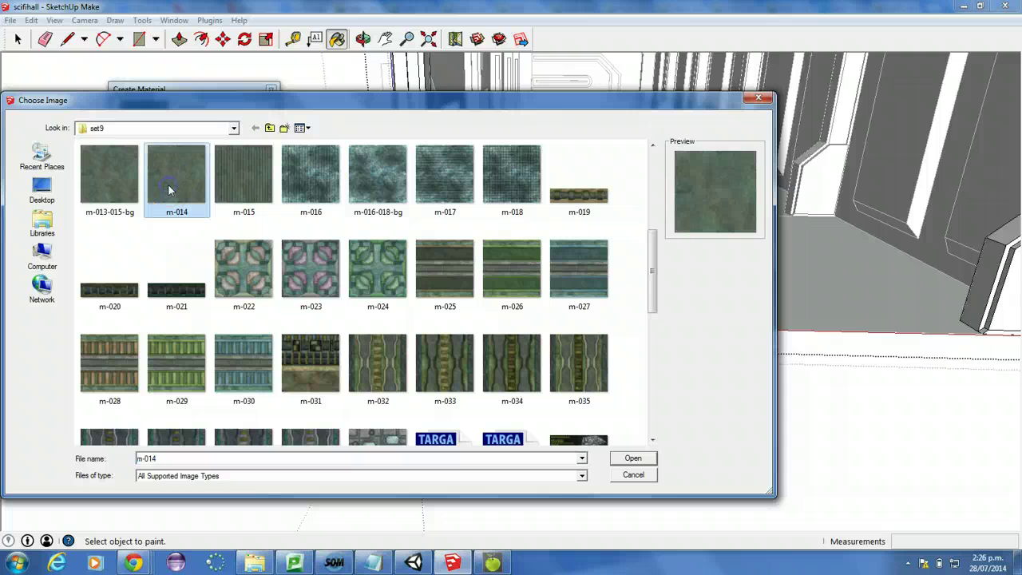
{"action": "left_click", "coordinate": [635, 456]}
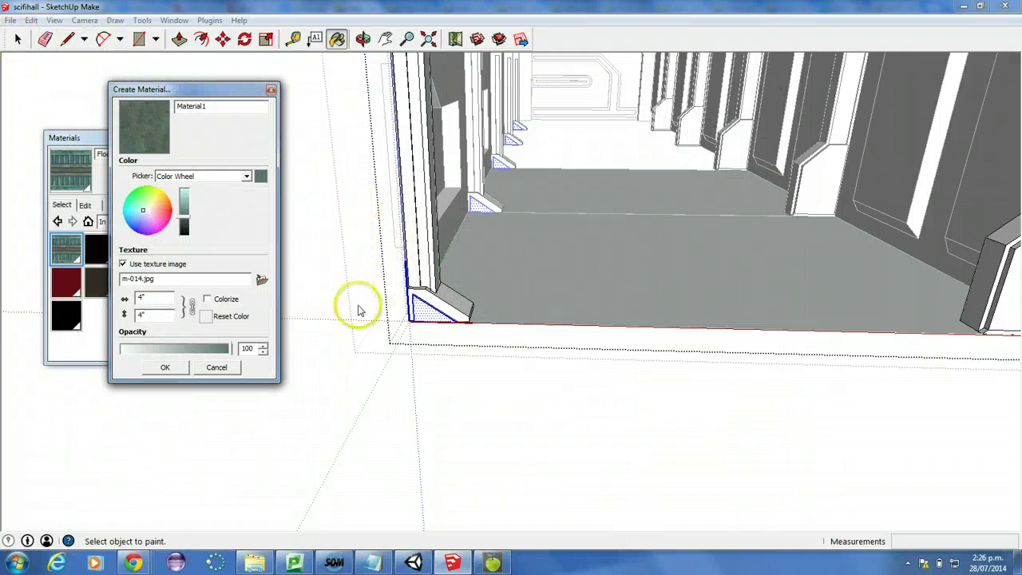
- Set the new material's texture size to 1", create it, and paint the triangular face at the front frame's foot
{"action": "left_click", "coordinate": [164, 365]}
{"action": "left_click", "coordinate": [147, 295]}
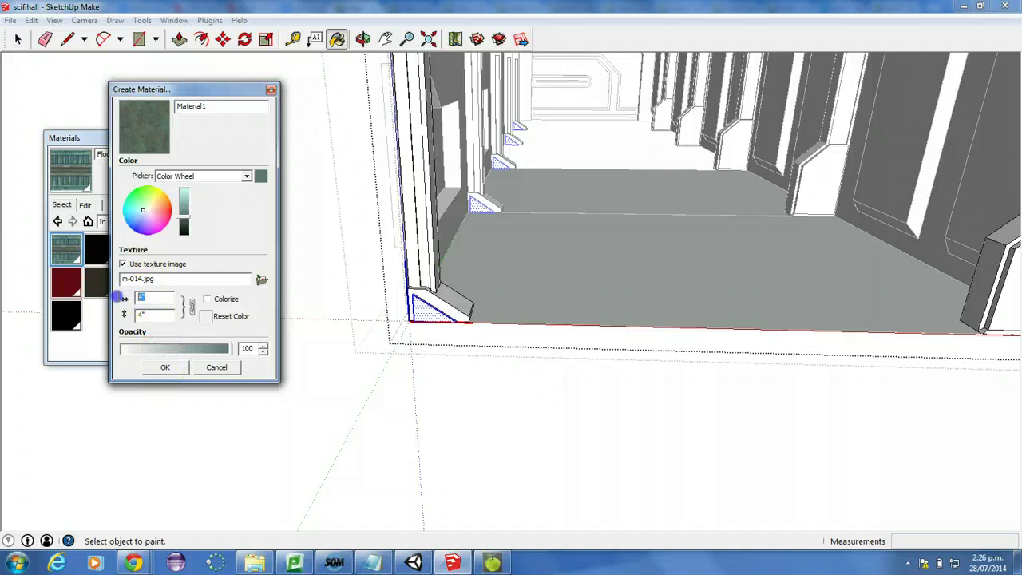
{"action": "left_click", "coordinate": [165, 367]}
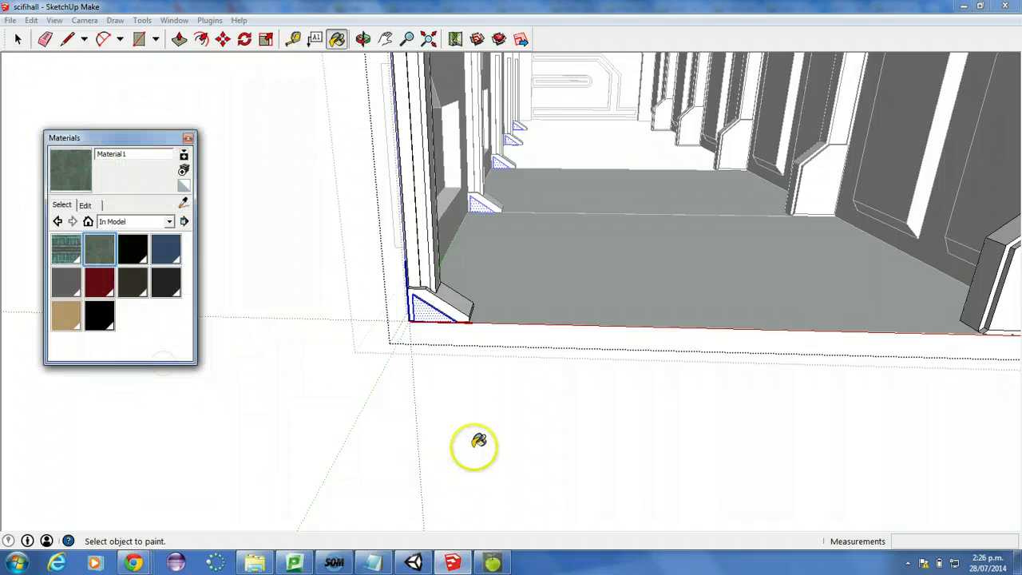
{"action": "left_click", "coordinate": [420, 304]}
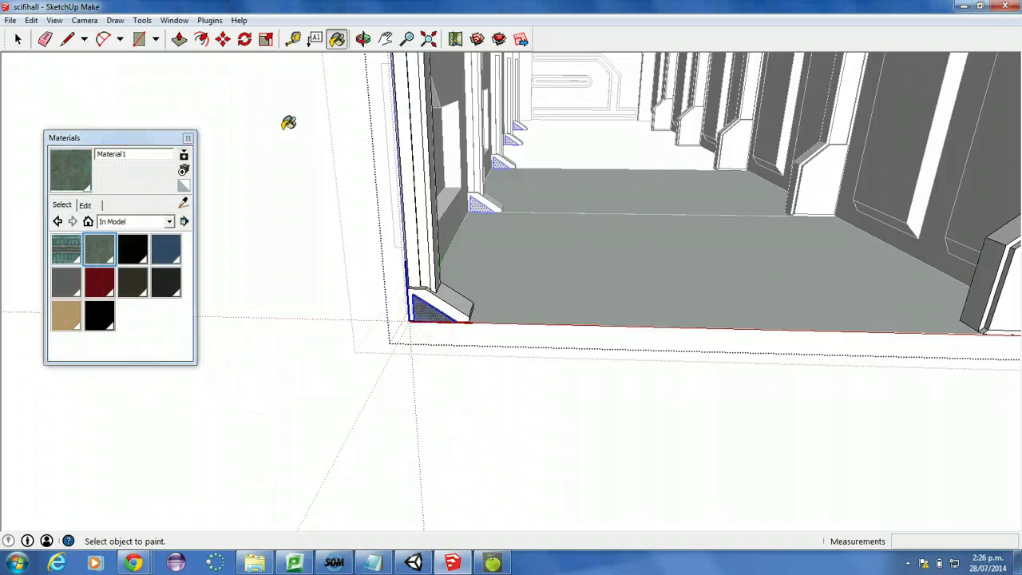
- Reopen the nested front frame component, select all its connected geometry, and paint it with the m-014 metal material
{"action": "left_click", "coordinate": [17, 40]}
{"action": "left_click", "coordinate": [321, 213]}
{"action": "left_click", "coordinate": [415, 273]}
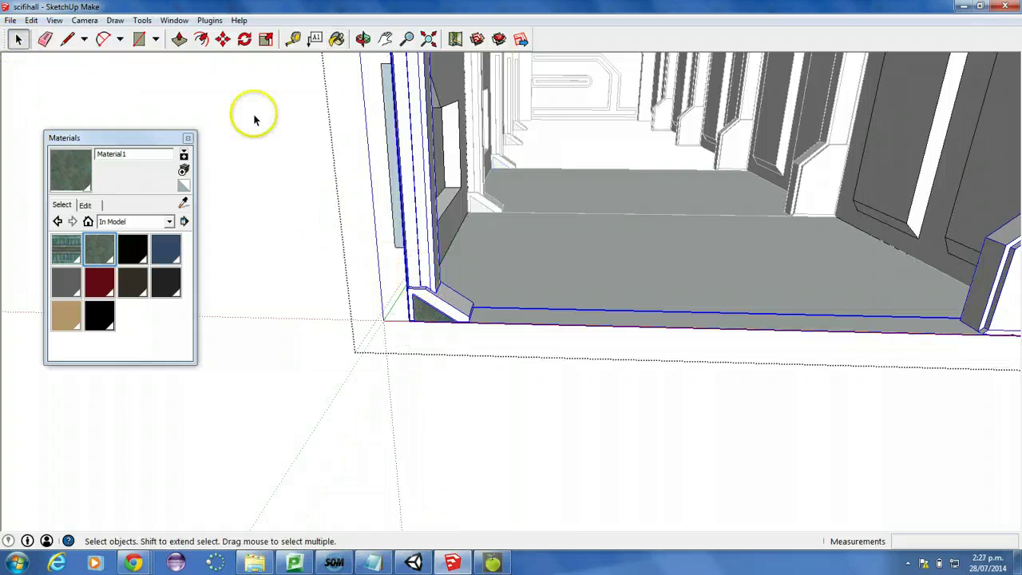
{"action": "double_click", "coordinate": [438, 274]}
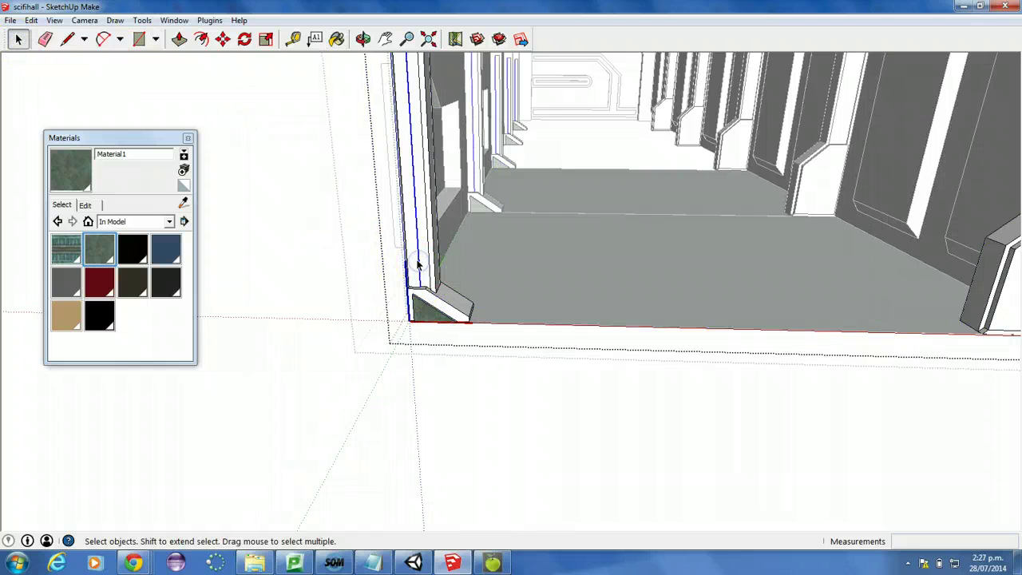
{"action": "left_click", "coordinate": [414, 263]}
{"action": "triple_click", "coordinate": [414, 264]}
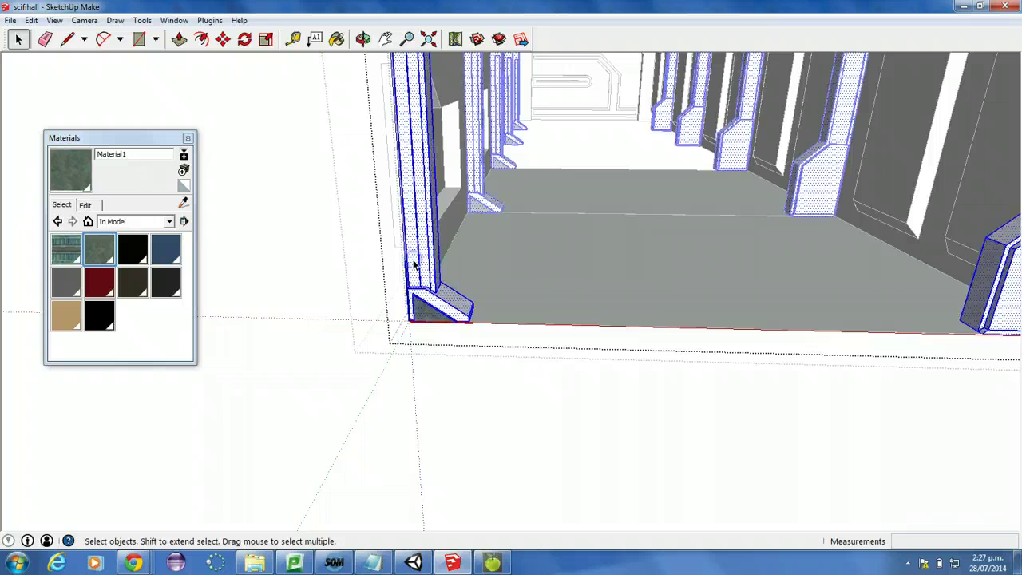
{"action": "left_click", "coordinate": [335, 38]}
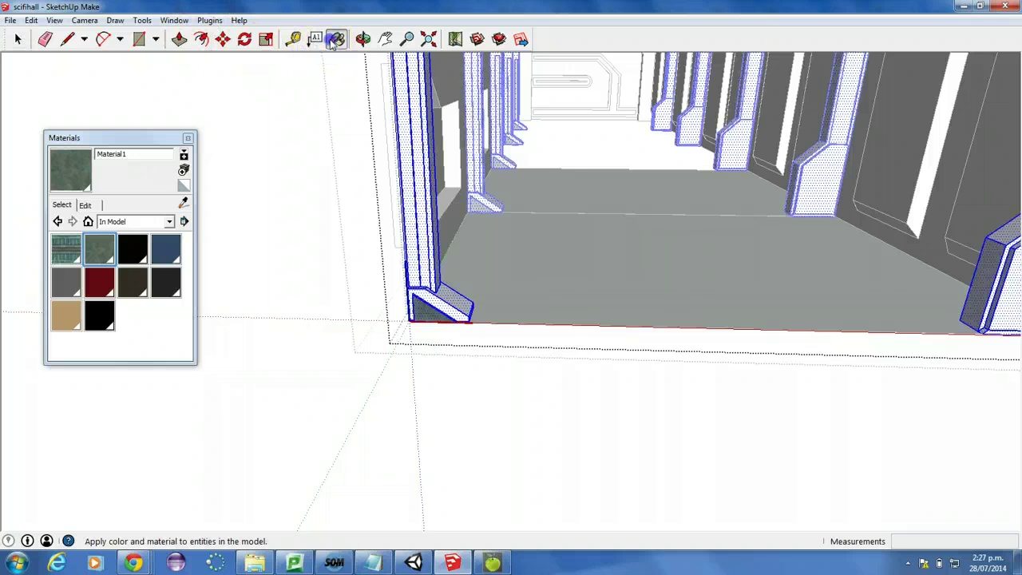
{"action": "left_click", "coordinate": [420, 172]}
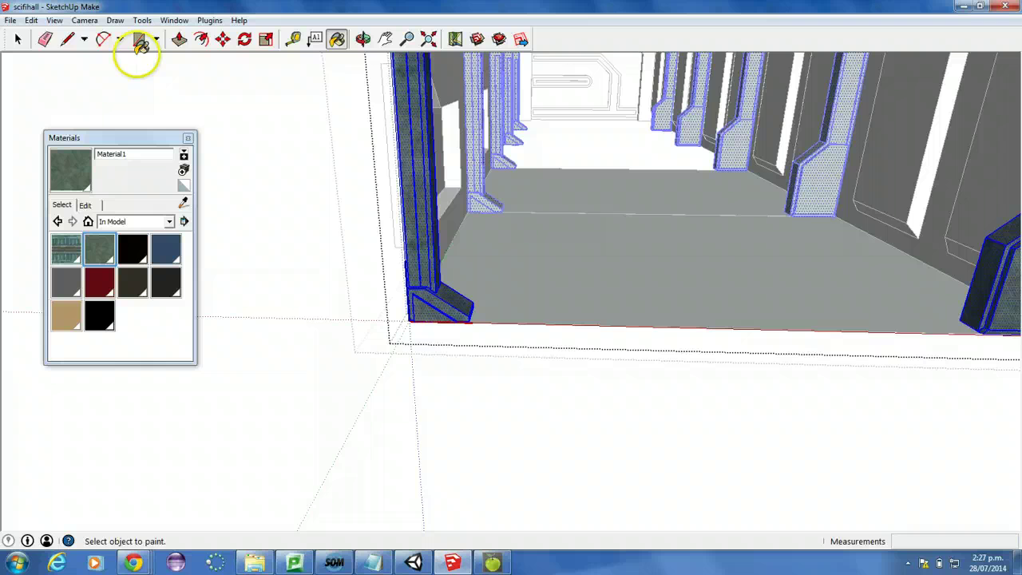
- Deselect the frame geometry and examine the painted pillars on both sides of the hallway entrance
{"action": "left_click", "coordinate": [19, 39]}
{"action": "left_click", "coordinate": [238, 195]}
{"action": "scroll", "coordinate": [382, 112], "scroll_direction": "down", "scroll_amount": 5}
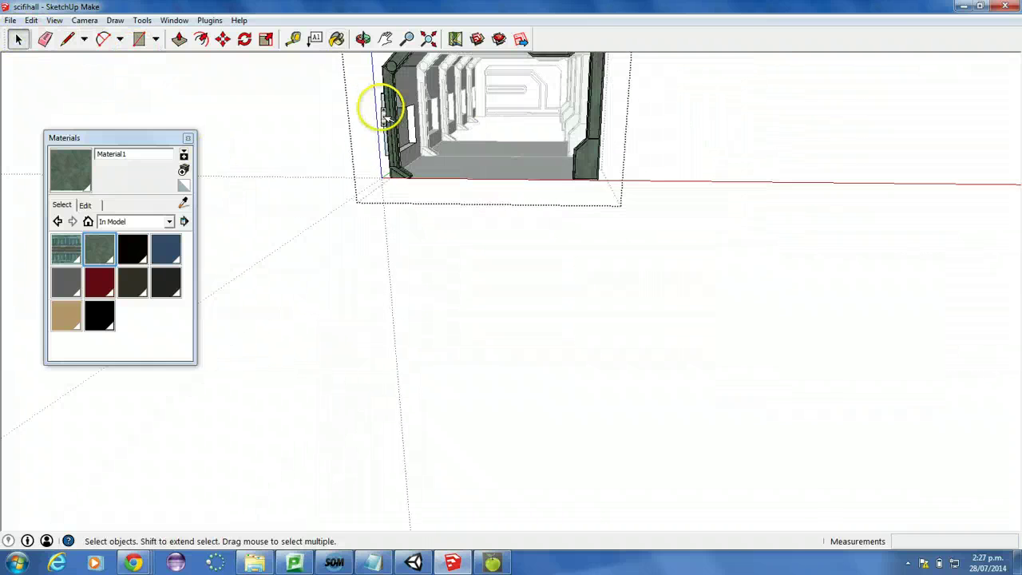
{"action": "scroll", "coordinate": [469, 147], "scroll_direction": "up", "scroll_amount": 6}
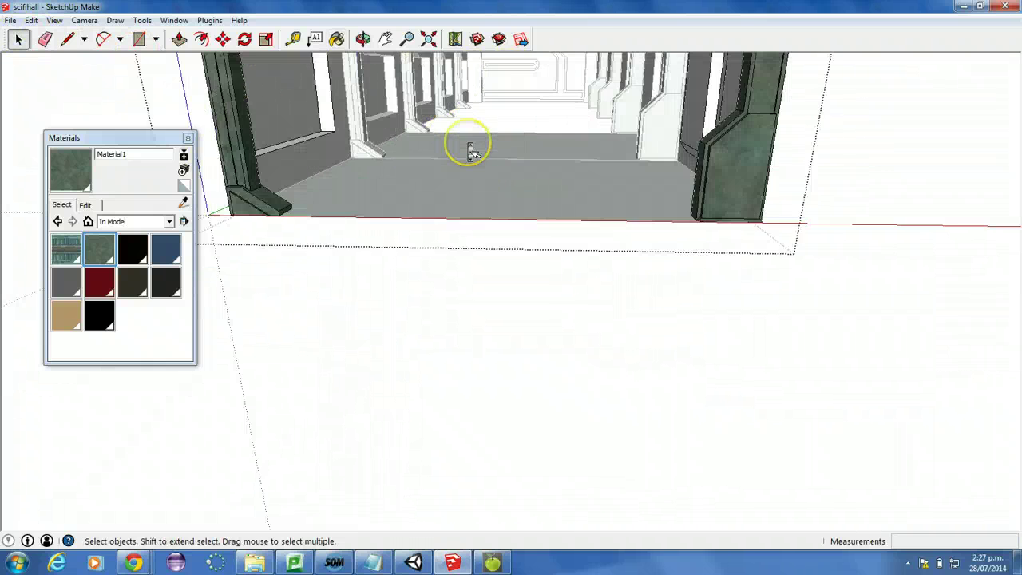
{"action": "scroll", "coordinate": [468, 147], "scroll_direction": "down", "scroll_amount": 1}
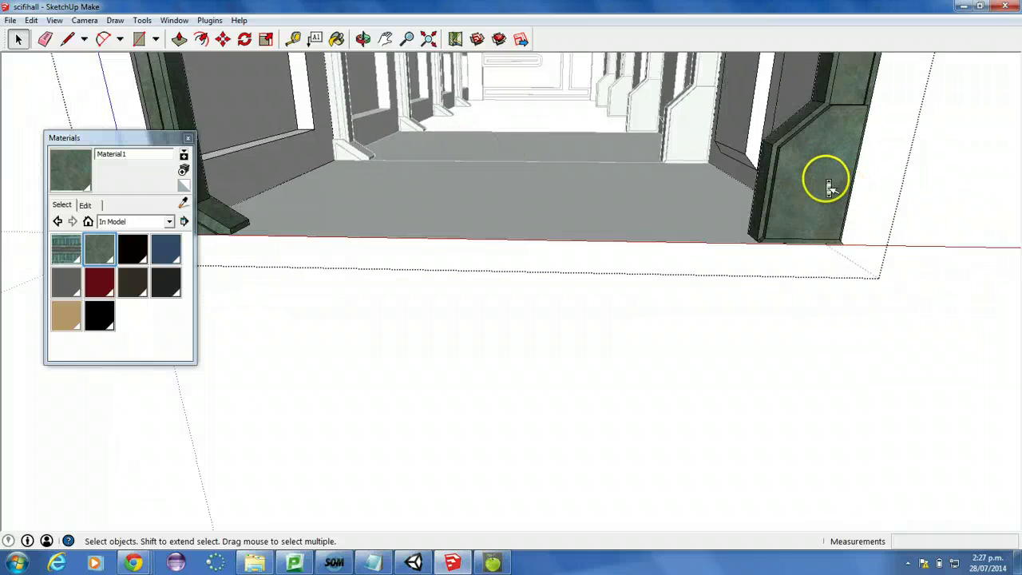
{"action": "scroll", "coordinate": [826, 180], "scroll_direction": "up", "scroll_amount": 3}
{"action": "scroll", "coordinate": [828, 185], "scroll_direction": "down", "scroll_amount": 5}
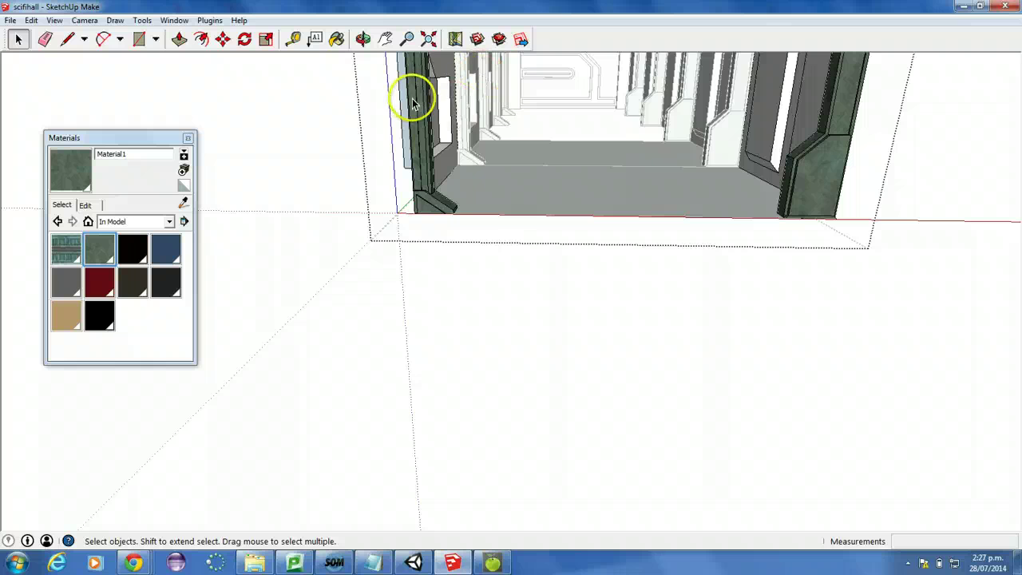
- Select the inset face of the front frame's left pillar and rename the current frame material Metal_Pillar
{"action": "scroll", "coordinate": [420, 104], "scroll_direction": "down", "scroll_amount": 1}
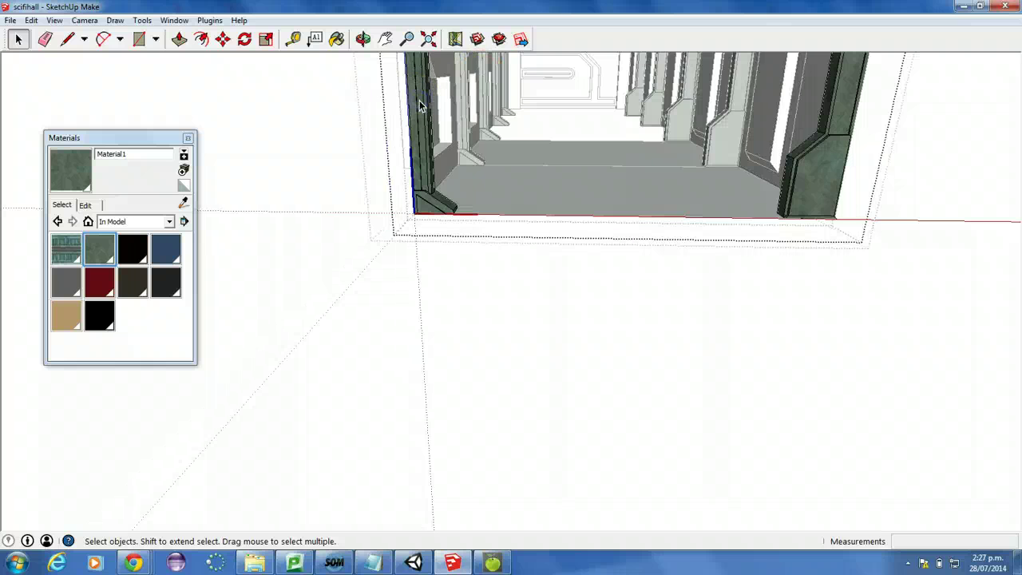
{"action": "left_click", "coordinate": [336, 39]}
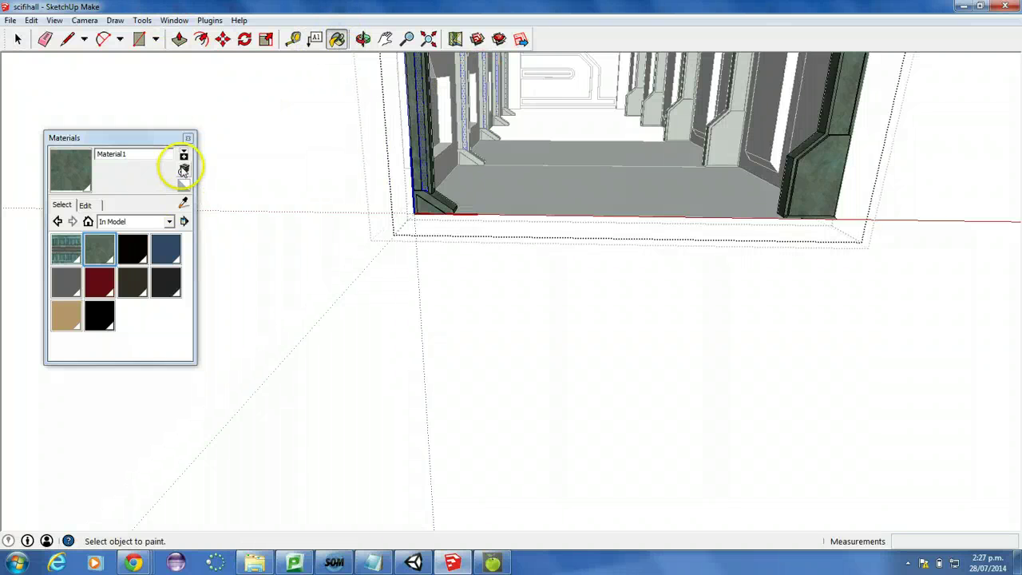
{"action": "left_click", "coordinate": [183, 170]}
{"action": "left_click", "coordinate": [274, 87]}
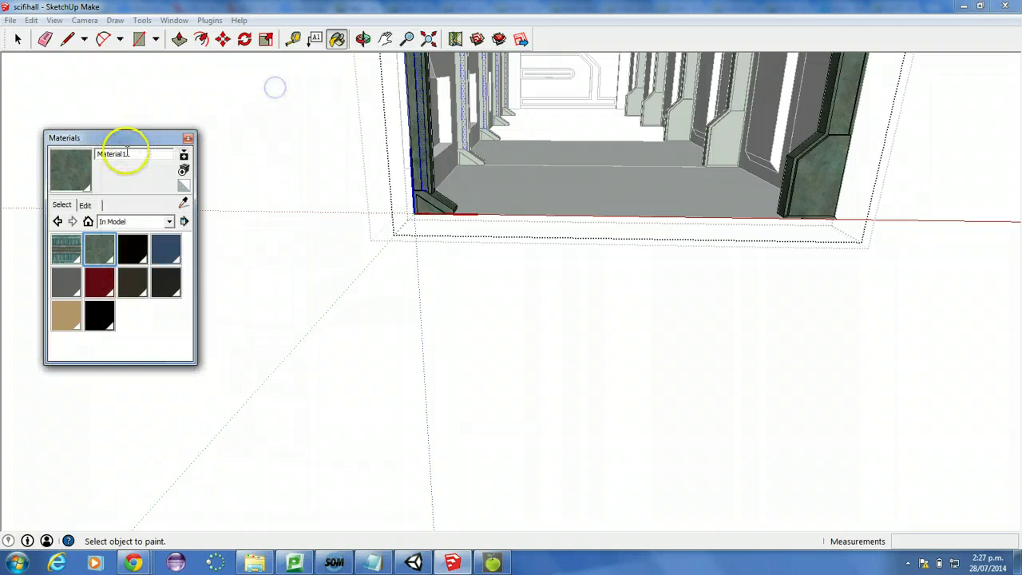
{"action": "left_click", "coordinate": [128, 153]}
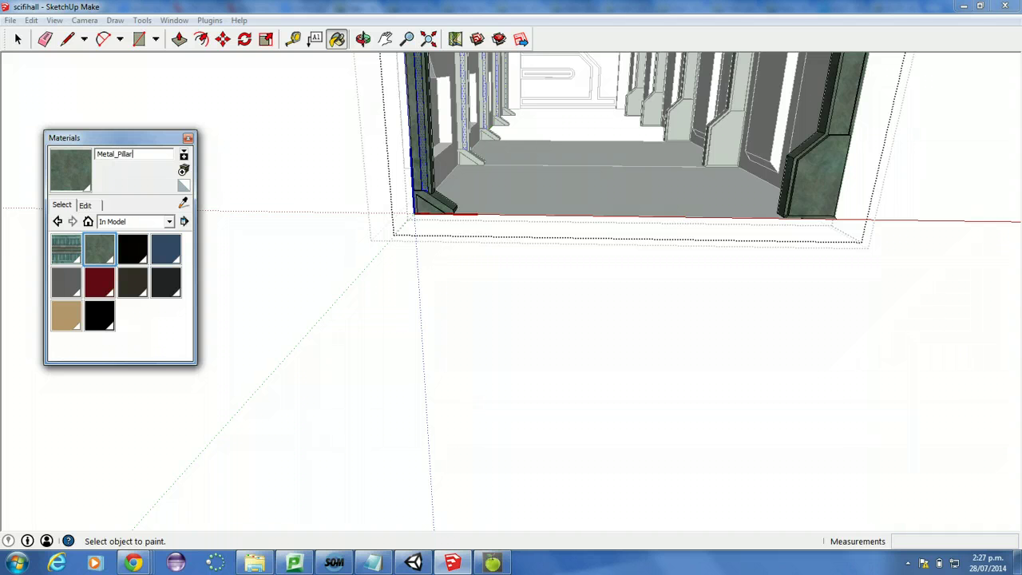
- Create a material named Metal_Pillars_2 using the m-016 image from the set9 folder as its texture
{"action": "left_click", "coordinate": [185, 170]}
{"action": "left_click", "coordinate": [225, 106]}
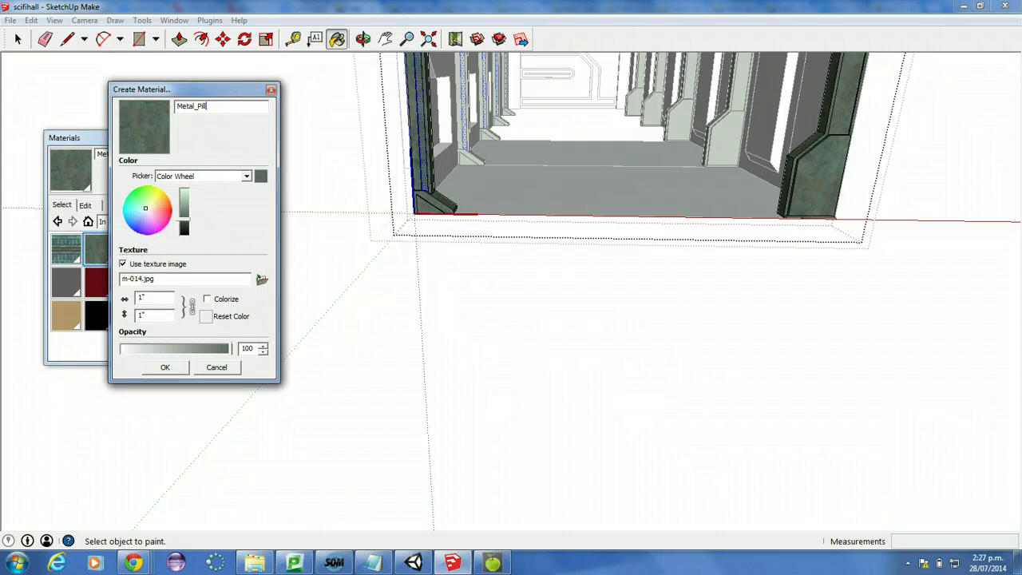
{"action": "left_click", "coordinate": [261, 279]}
{"action": "scroll", "coordinate": [363, 287], "scroll_direction": "down", "scroll_amount": 10}
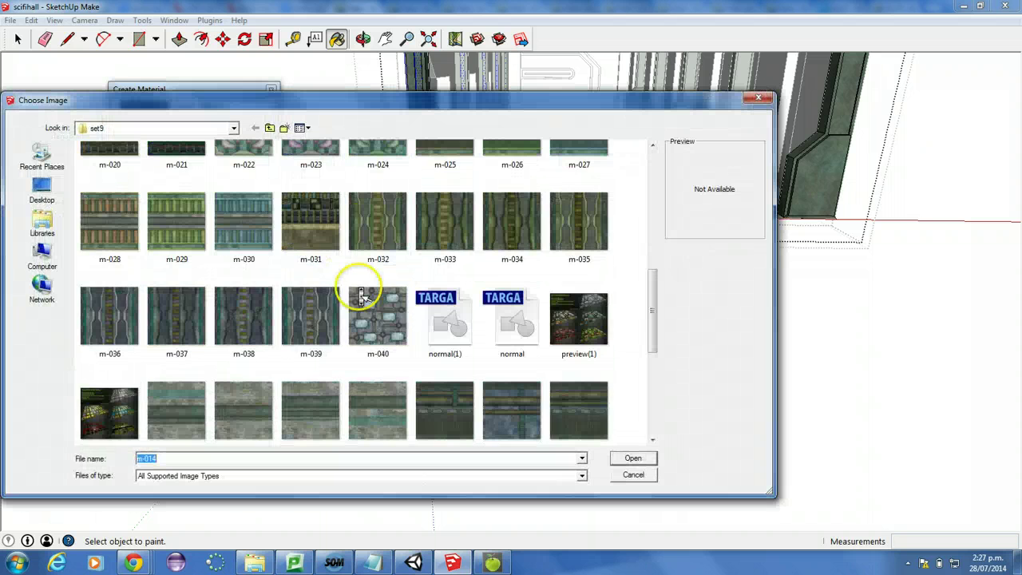
{"action": "scroll", "coordinate": [361, 295], "scroll_direction": "up", "scroll_amount": 3}
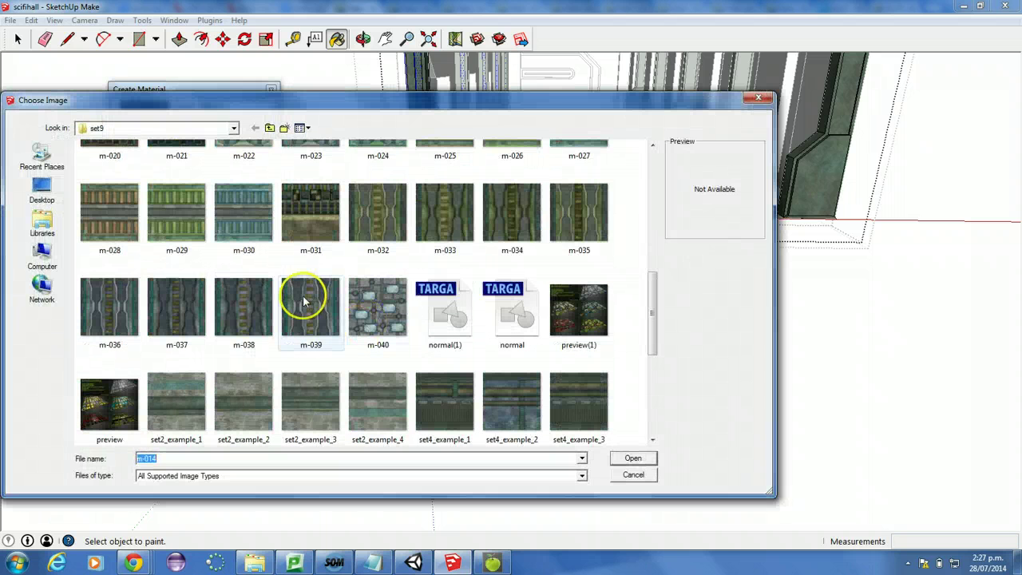
{"action": "scroll", "coordinate": [303, 295], "scroll_direction": "down", "scroll_amount": 3}
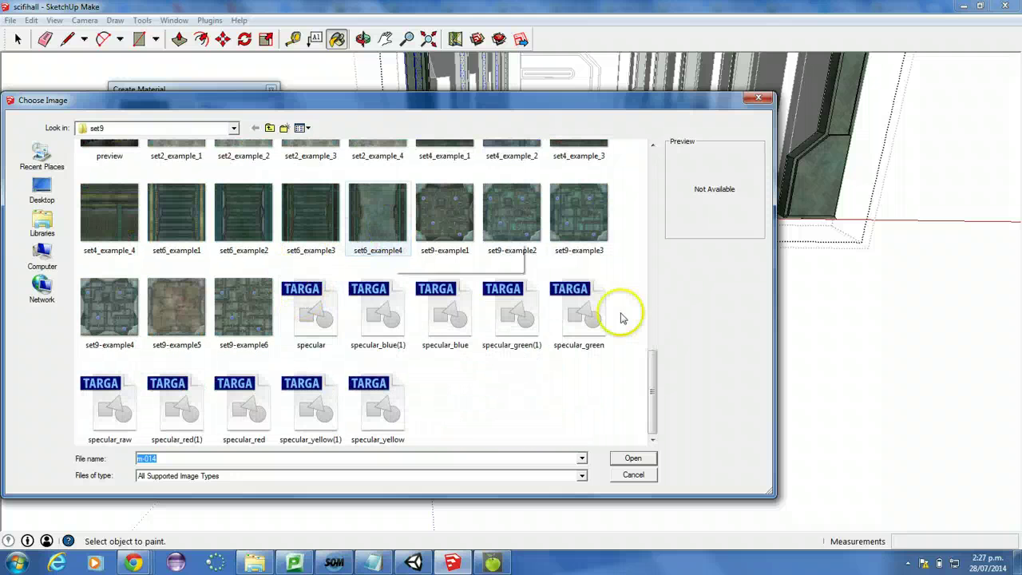
{"action": "left_click_drag", "start_coordinate": [652, 396], "coordinate": [660, 257]}
{"action": "left_click", "coordinate": [295, 232]}
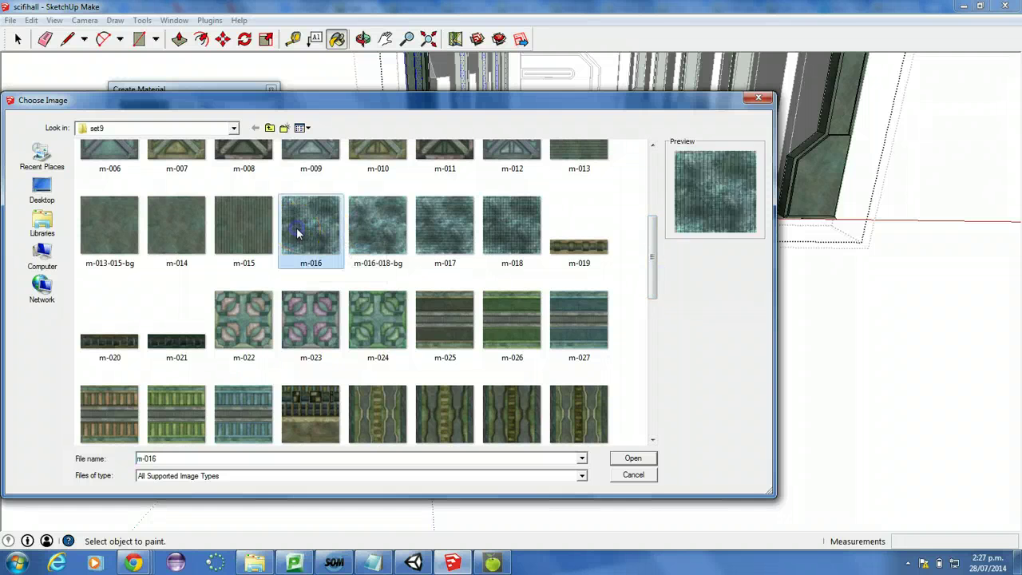
{"action": "double_click", "coordinate": [296, 231]}
{"action": "left_click", "coordinate": [165, 367]}
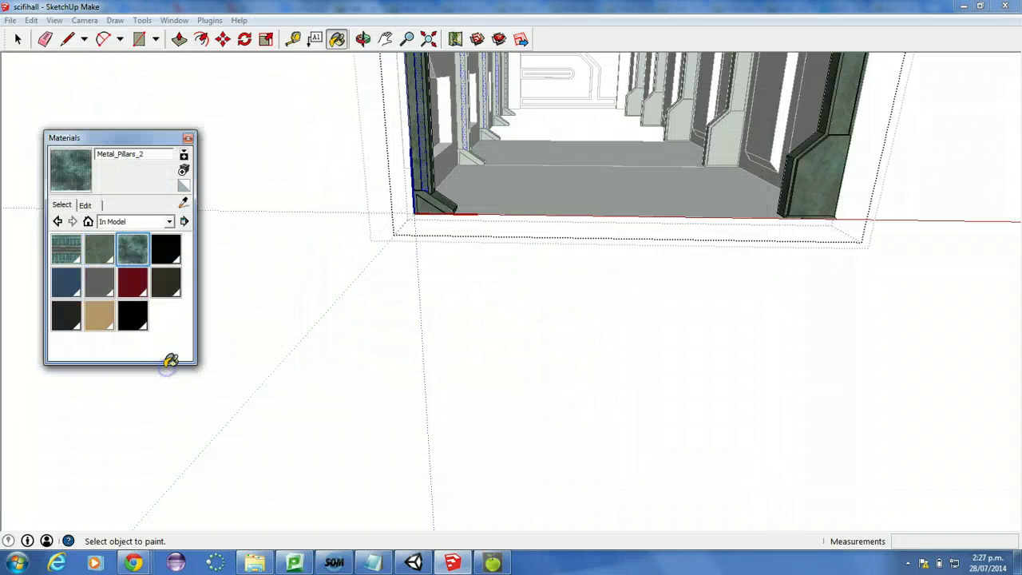
- Paint the selected inset face of the left pillar with Metal_Pillars_2 and check it up close
{"action": "left_click", "coordinate": [424, 118]}
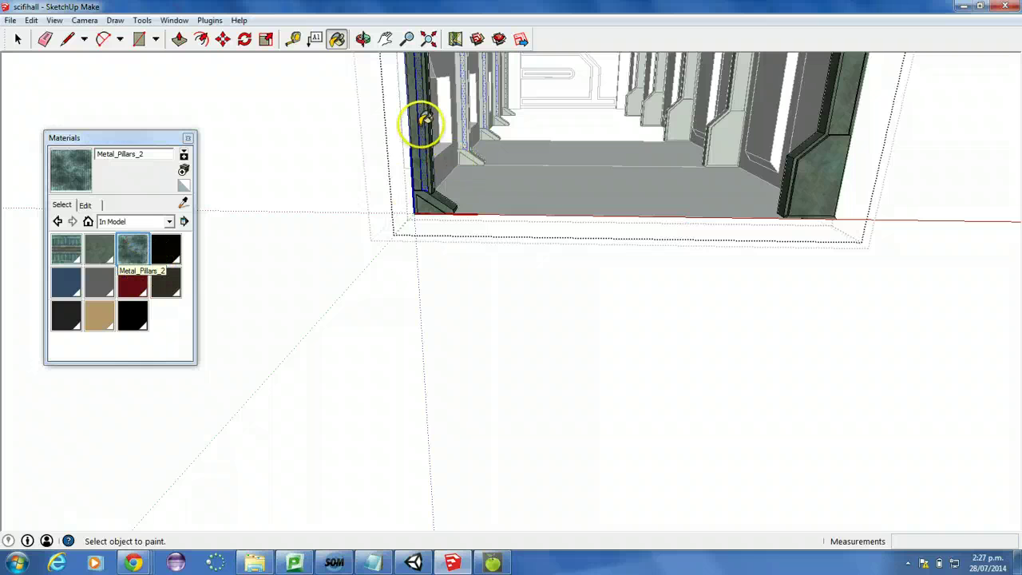
{"action": "scroll", "coordinate": [422, 128], "scroll_direction": "up", "scroll_amount": 4}
{"action": "scroll", "coordinate": [424, 133], "scroll_direction": "down", "scroll_amount": 4}
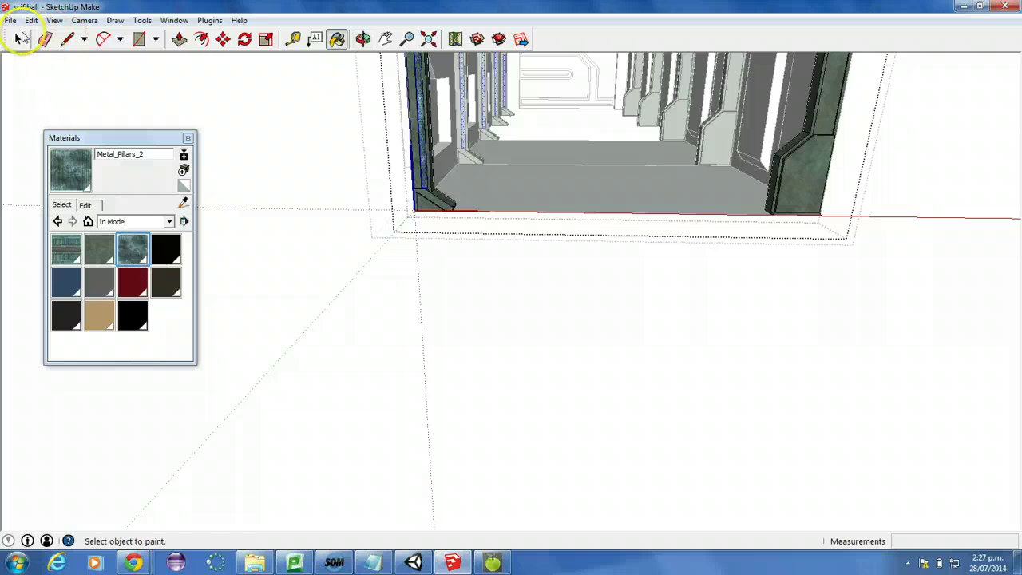
- Select the upper inset face of the right pillar and paint it with Metal_Pillars_2
{"action": "left_click", "coordinate": [17, 39]}
{"action": "left_click", "coordinate": [827, 105]}
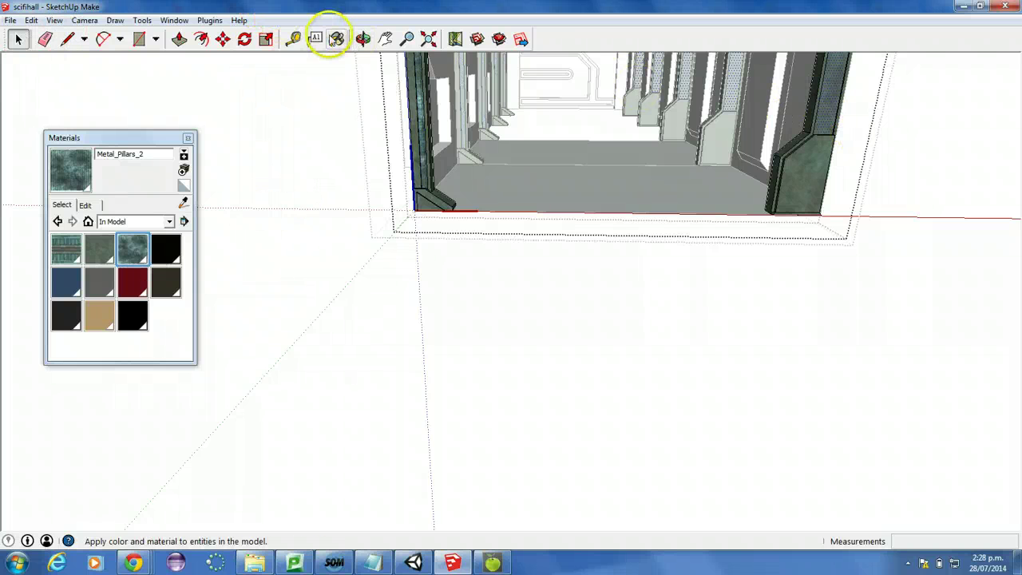
{"action": "left_click", "coordinate": [336, 38]}
{"action": "left_click", "coordinate": [827, 103]}
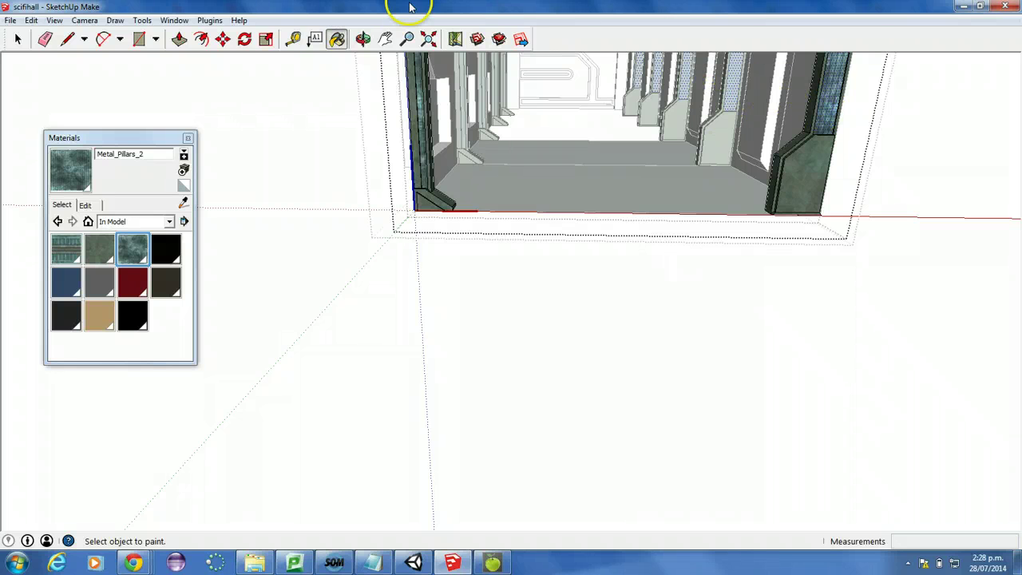
- Paint the front frame's angled upper corner and top beam inset with Metal_Pillars_2
{"action": "left_click", "coordinate": [385, 38]}
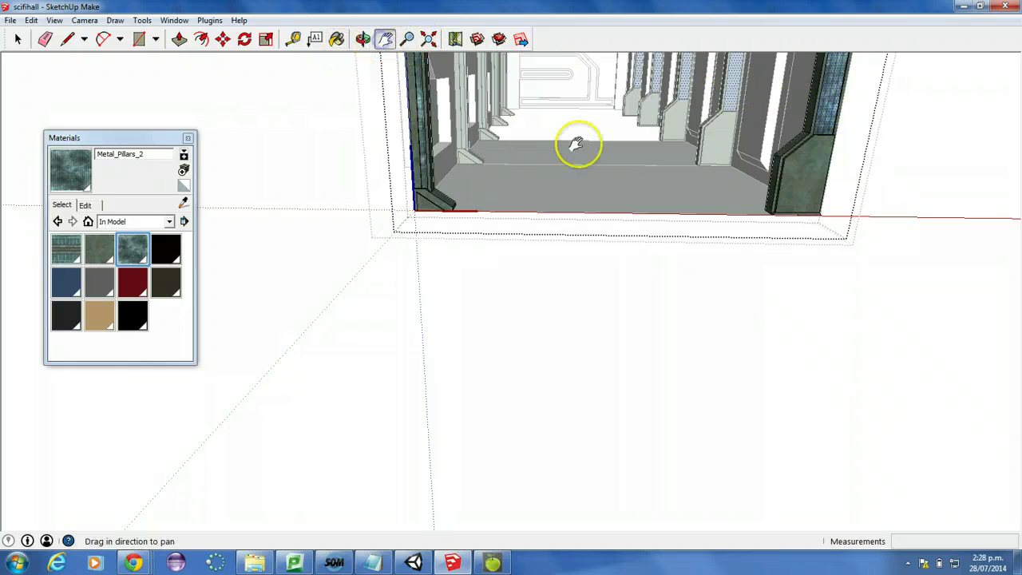
{"action": "left_click_drag", "start_coordinate": [576, 143], "coordinate": [536, 219]}
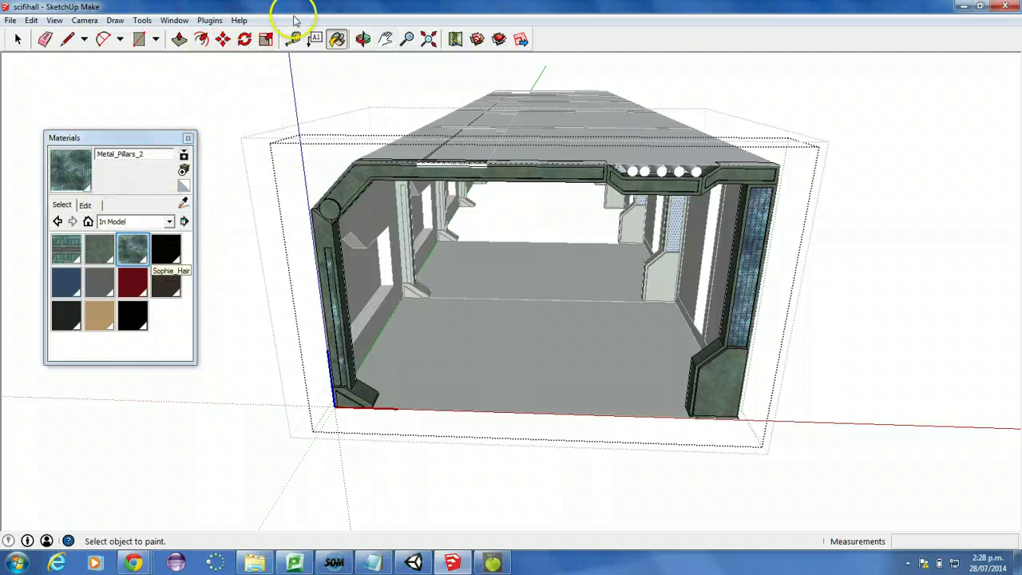
{"action": "left_click", "coordinate": [349, 177]}
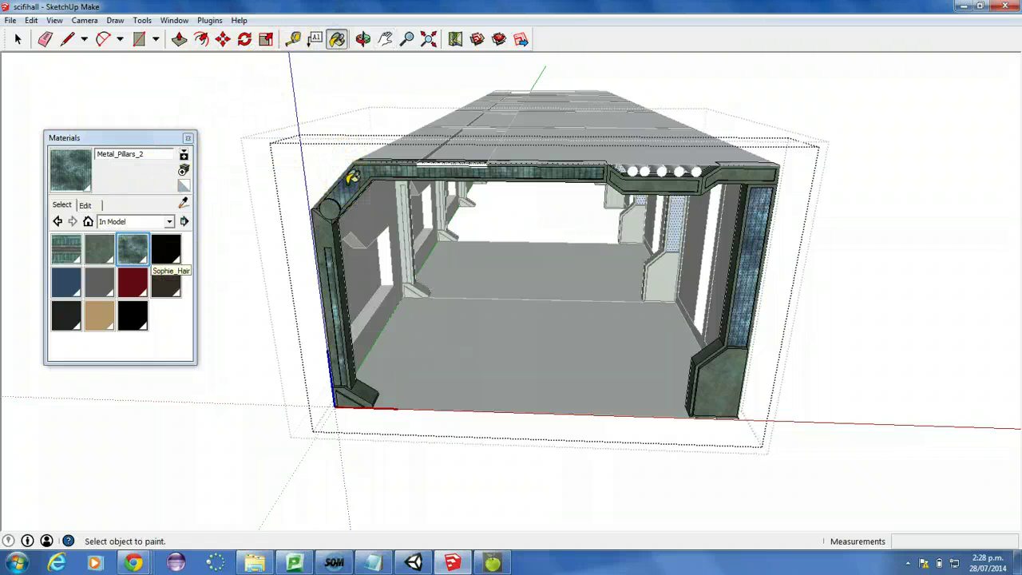
- Finish painting the front frame's lowered beam section, right beam inset and round corner joint with Metal_Pillars_2, and leave the frame group
{"action": "left_click", "coordinate": [621, 182]}
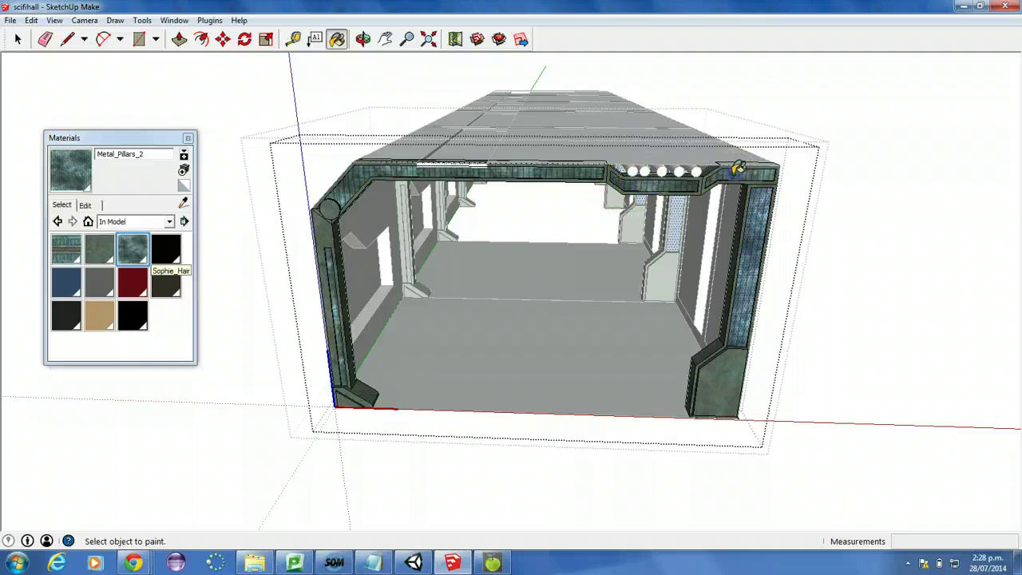
{"action": "left_click", "coordinate": [333, 213]}
{"action": "left_click", "coordinate": [346, 318]}
{"action": "left_click", "coordinate": [335, 204]}
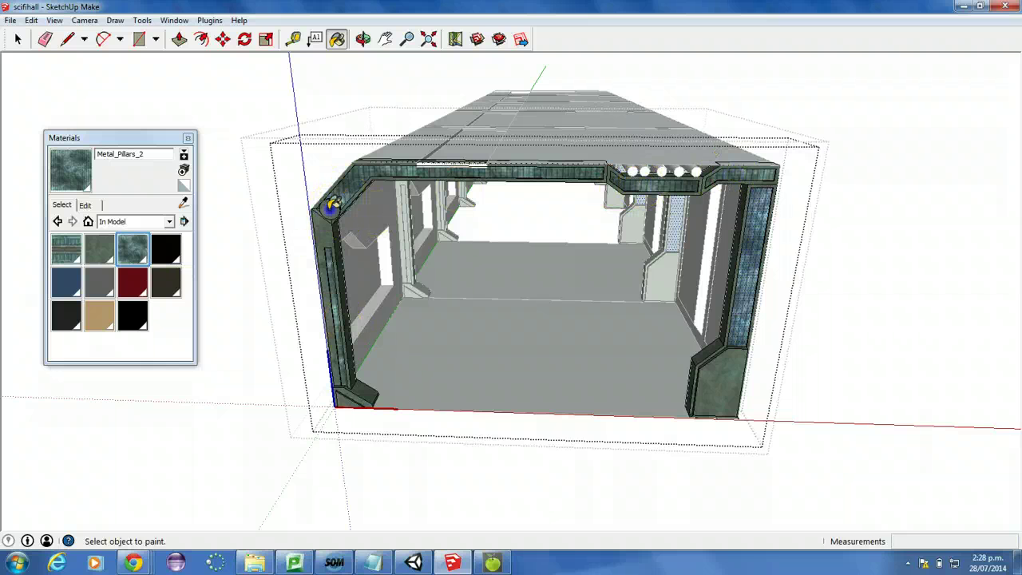
{"action": "left_click", "coordinate": [18, 39]}
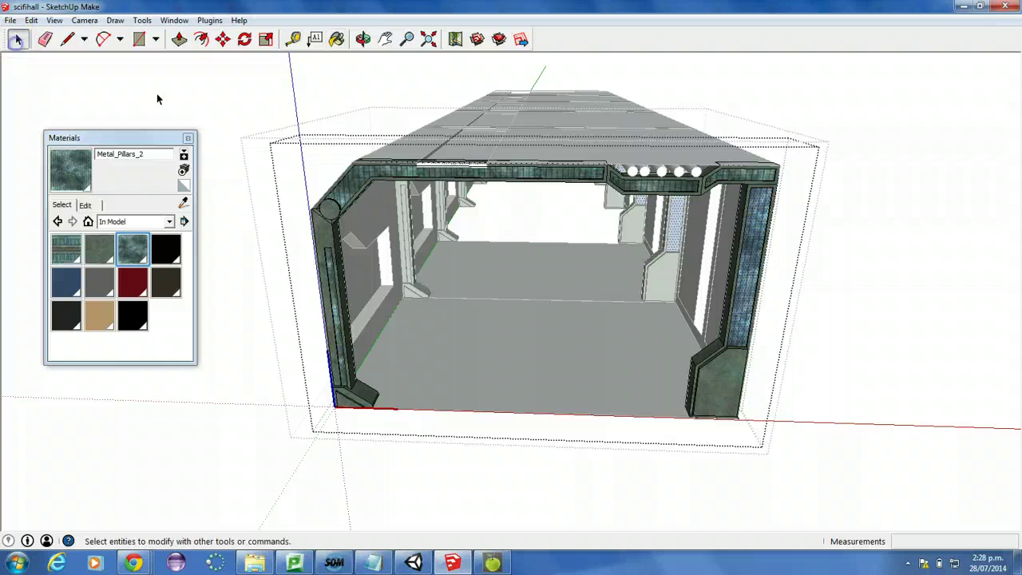
{"action": "middle_click_drag", "start_coordinate": [246, 114], "coordinate": [248, 117]}
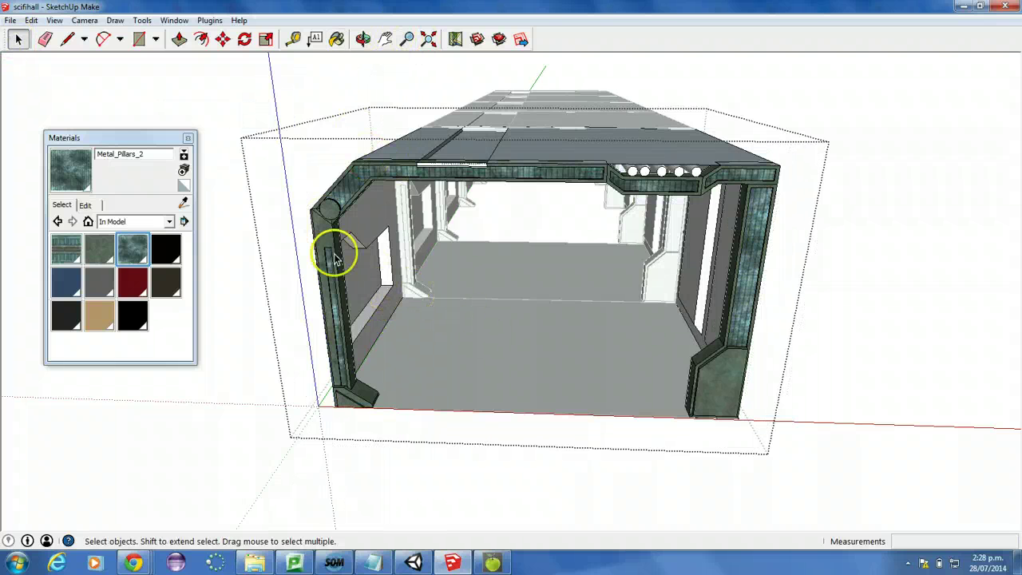
{"action": "left_click", "coordinate": [229, 108]}
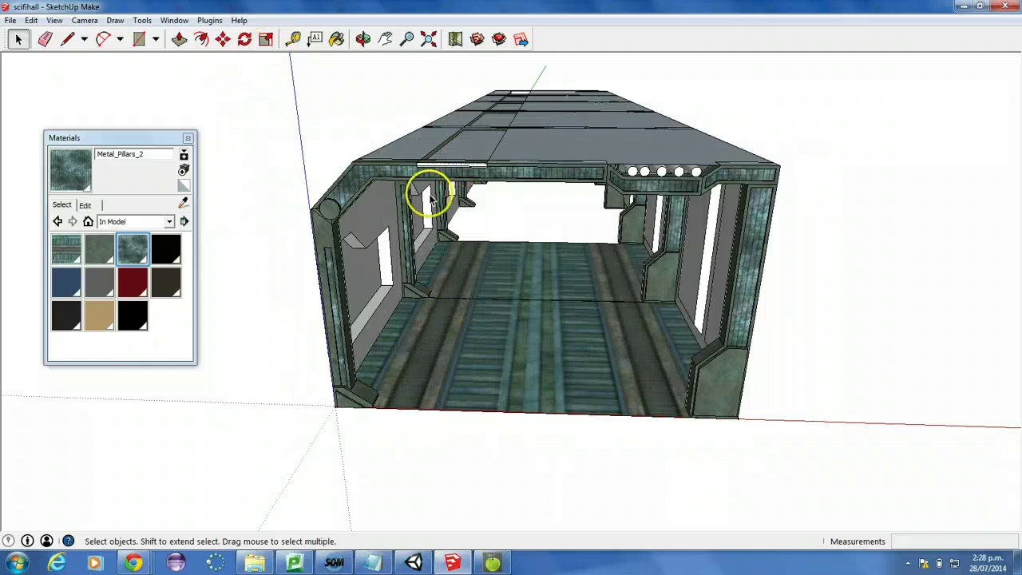
- Open the nested wall group of the front hallway section and select the left wall face around the recessed panel
{"action": "double_click", "coordinate": [375, 221]}
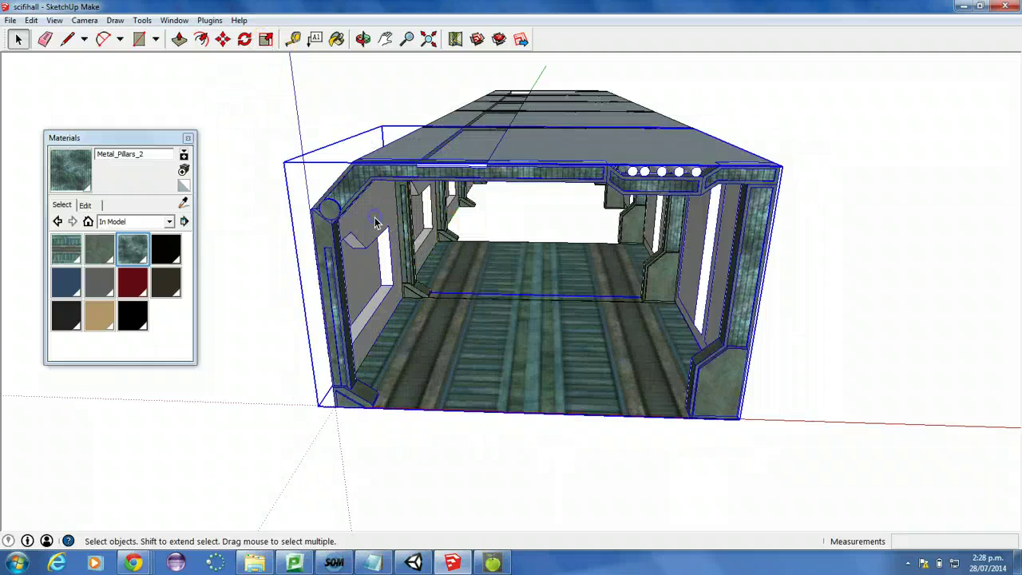
{"action": "left_click", "coordinate": [375, 221]}
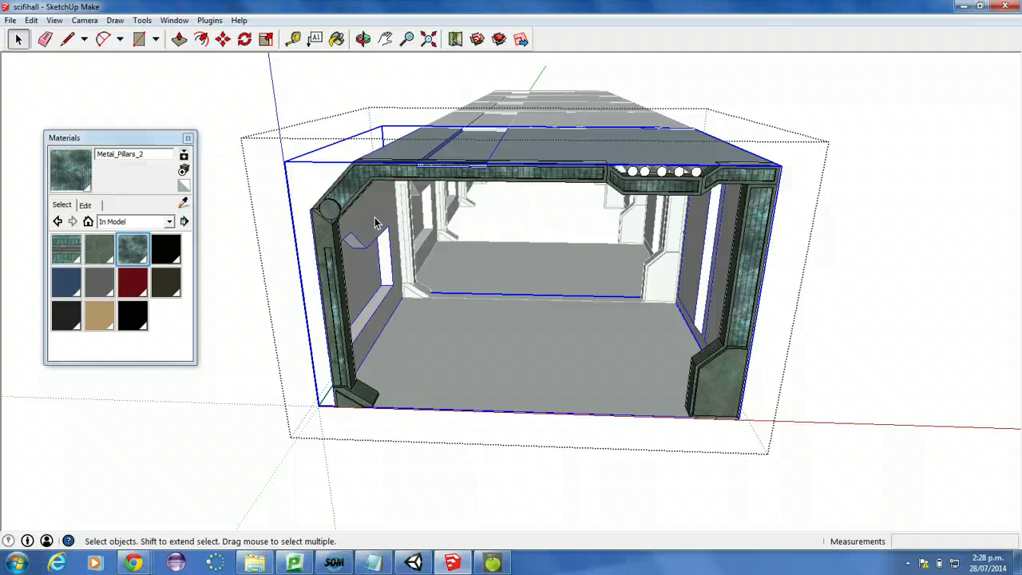
{"action": "double_click", "coordinate": [375, 221]}
{"action": "triple_click", "coordinate": [360, 216]}
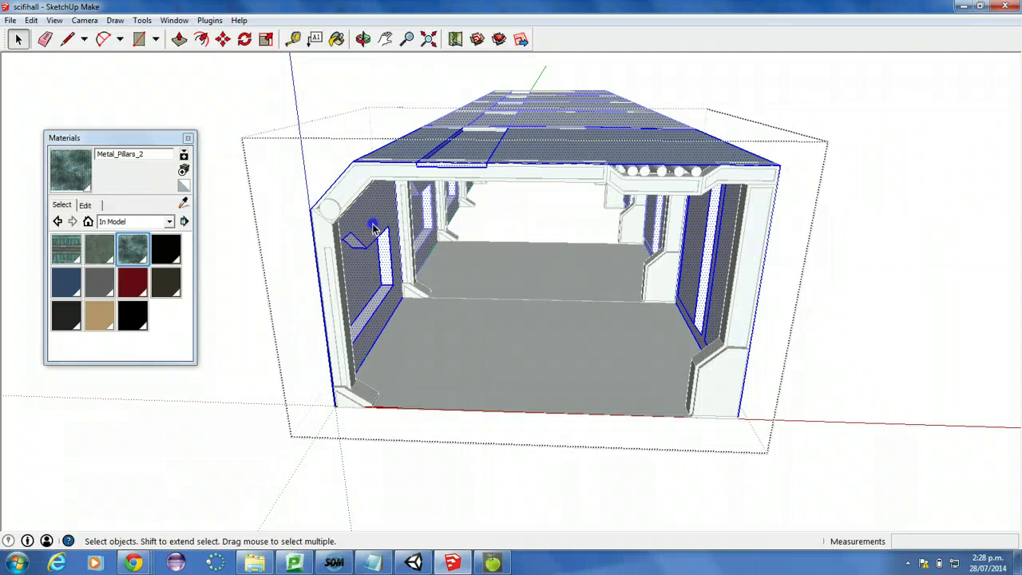
{"action": "left_click", "coordinate": [373, 228]}
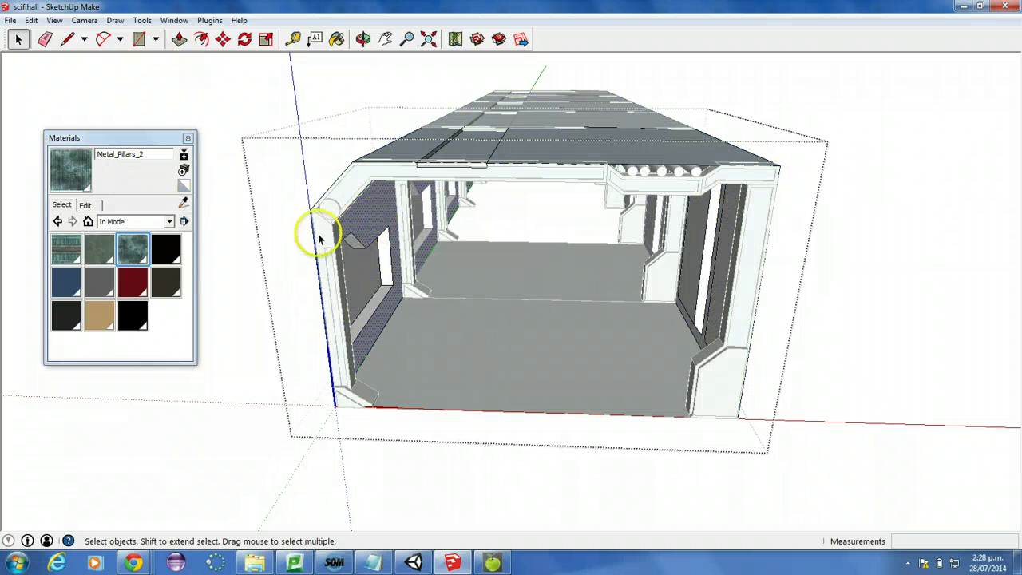
{"action": "left_click", "coordinate": [363, 40]}
{"action": "left_click_drag", "start_coordinate": [436, 298], "coordinate": [364, 269]}
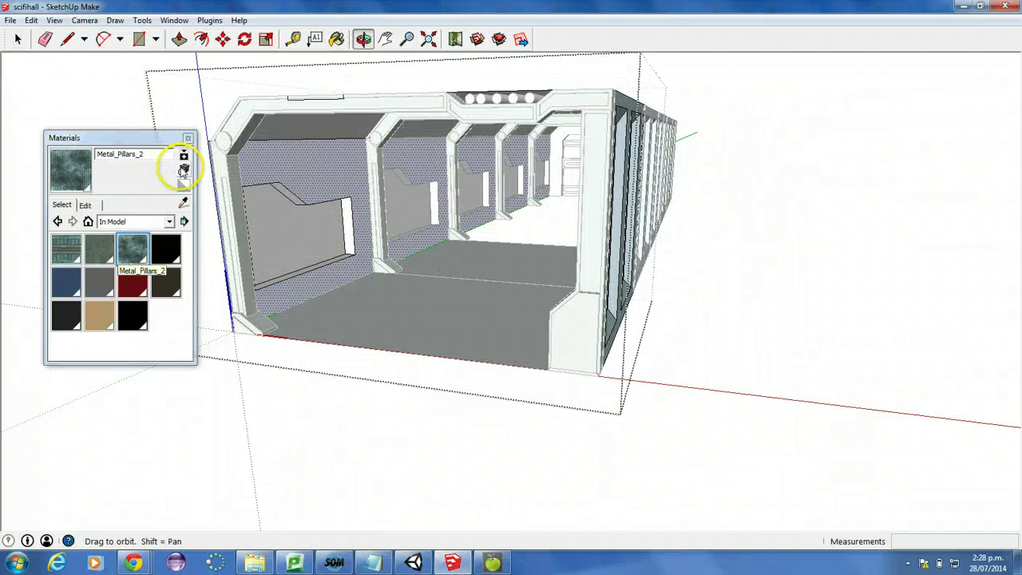
- Create a material named WallTexture using the set2_example_4 image from the set9 folder as its texture
{"action": "left_click", "coordinate": [183, 169]}
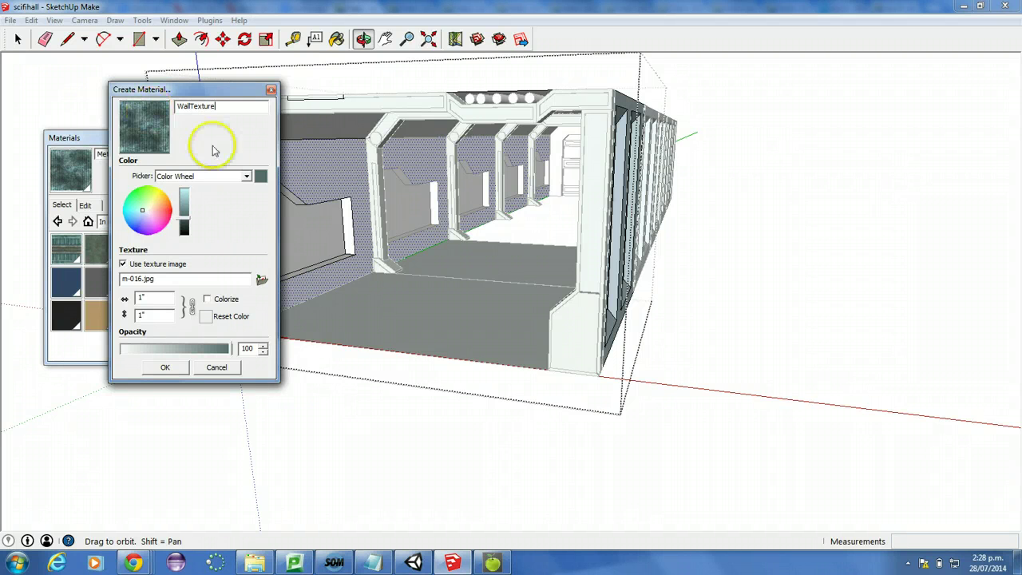
{"action": "type", "text": "WallTexture"}
{"action": "left_click", "coordinate": [262, 279]}
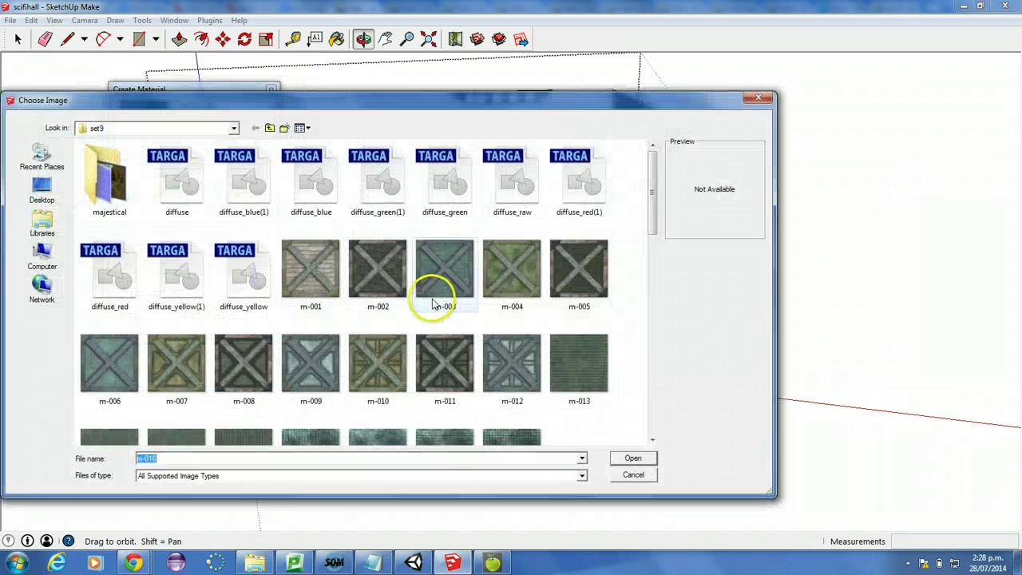
{"action": "scroll", "coordinate": [435, 306], "scroll_direction": "down", "scroll_amount": 4}
{"action": "scroll", "coordinate": [435, 305], "scroll_direction": "up", "scroll_amount": 2}
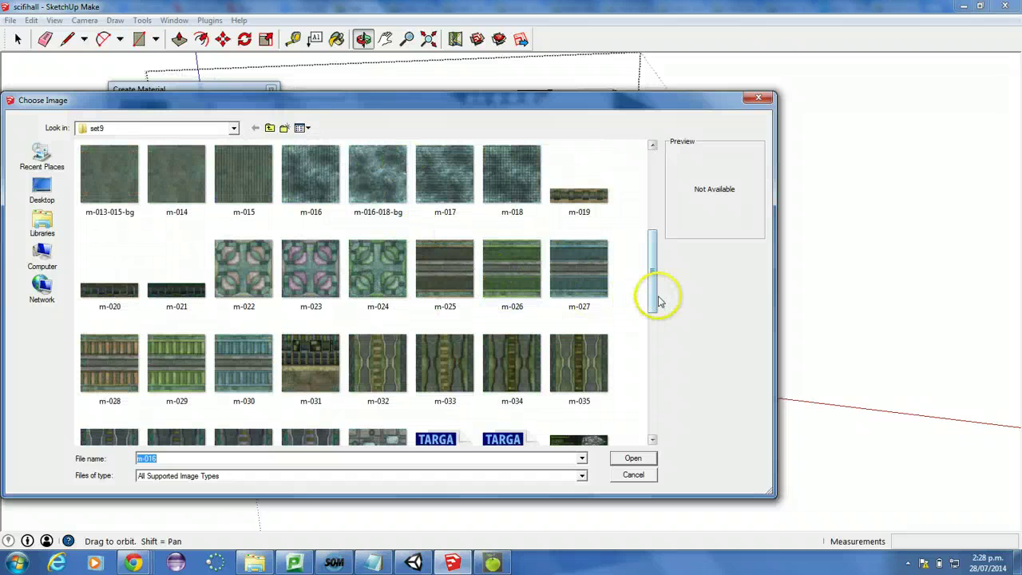
{"action": "left_click_drag", "start_coordinate": [655, 293], "coordinate": [645, 358]}
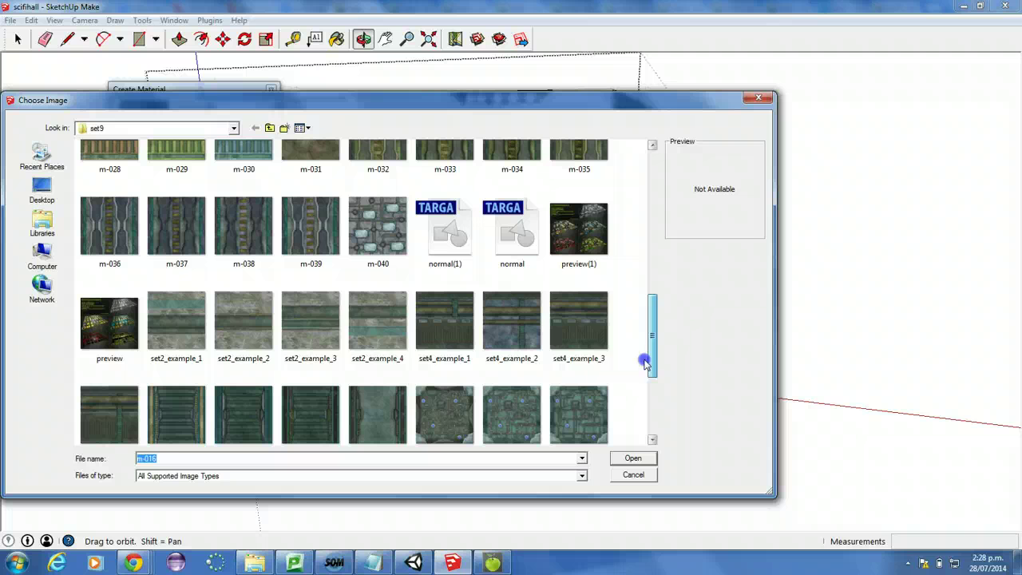
{"action": "left_click", "coordinate": [365, 342]}
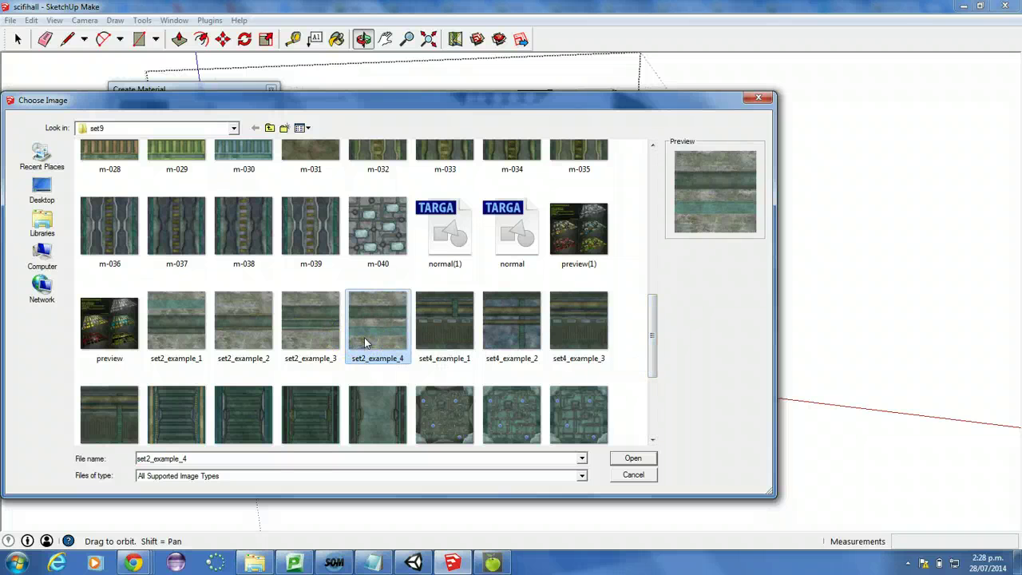
{"action": "left_click", "coordinate": [429, 330]}
{"action": "left_click", "coordinate": [384, 321]}
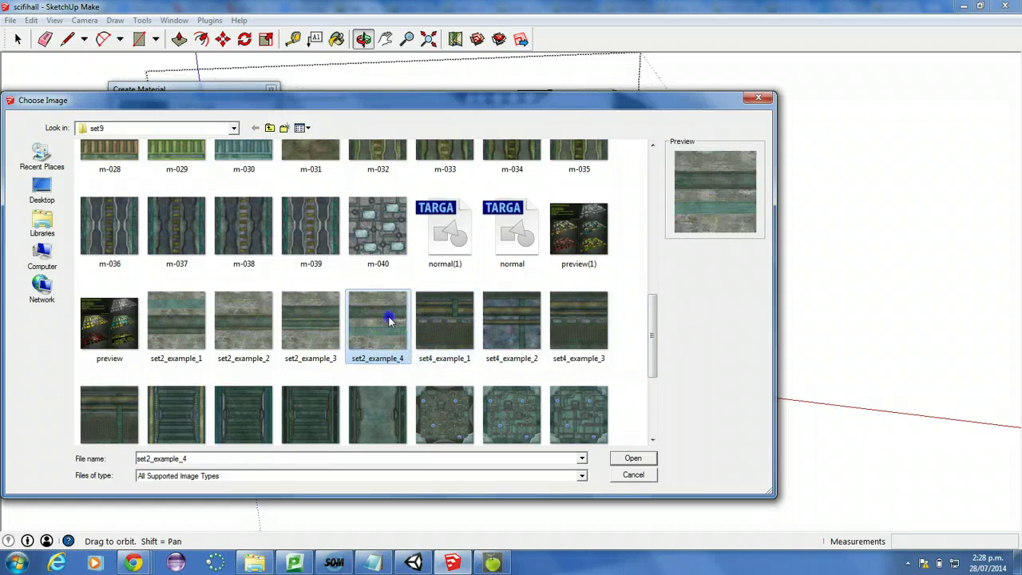
{"action": "left_click", "coordinate": [633, 460]}
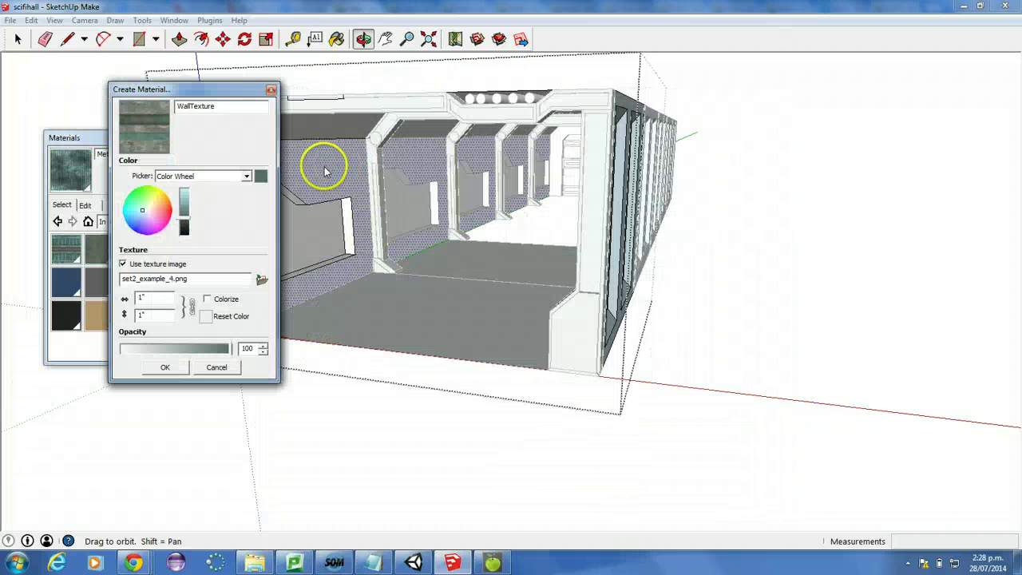
{"action": "left_click_drag", "start_coordinate": [140, 90], "coordinate": [124, 98]}
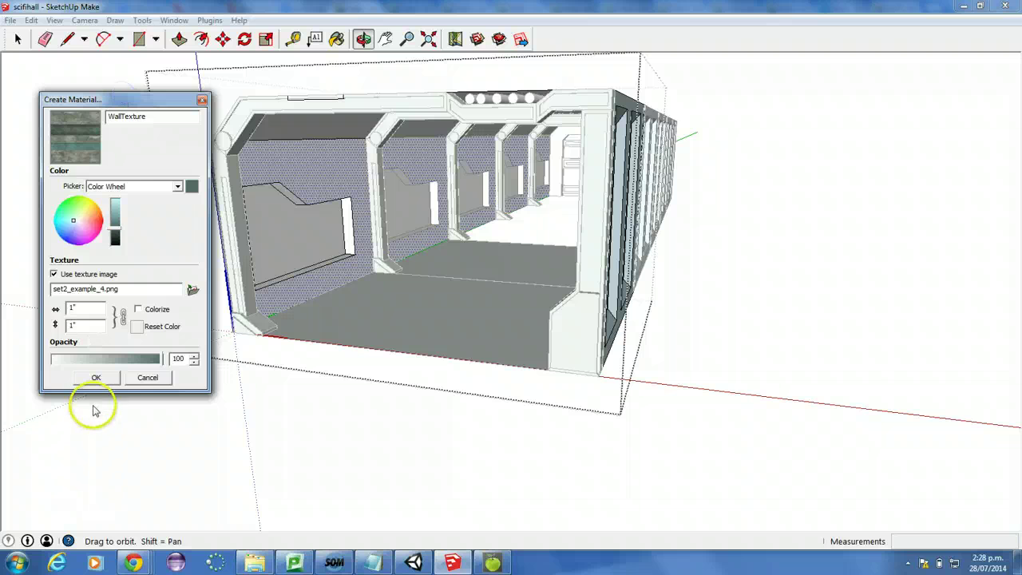
{"action": "left_click", "coordinate": [96, 377]}
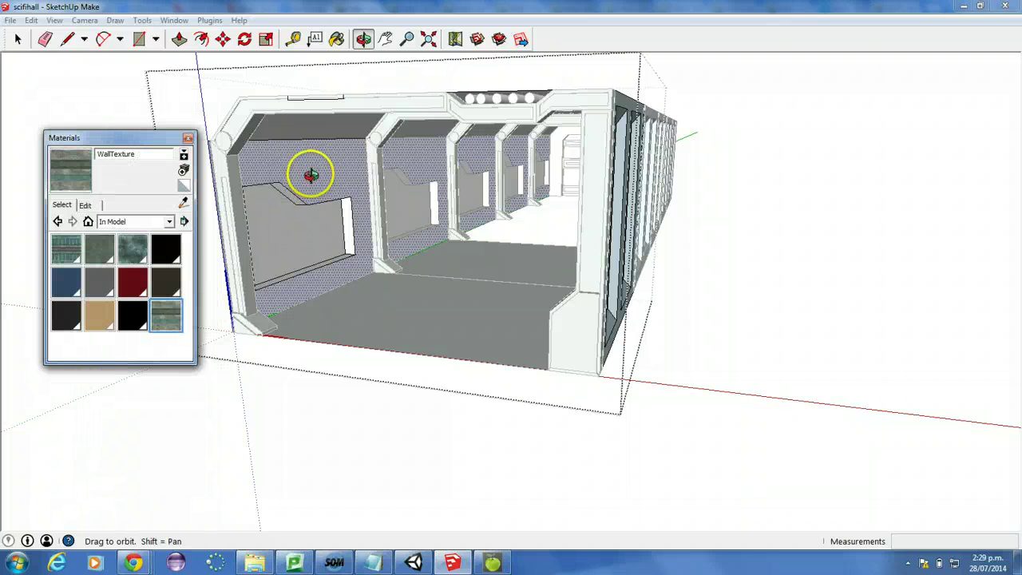
- Paint the selected left wall face with WallTexture, and enlarge and shift the texture on it with the positioning pins
{"action": "left_click", "coordinate": [336, 39]}
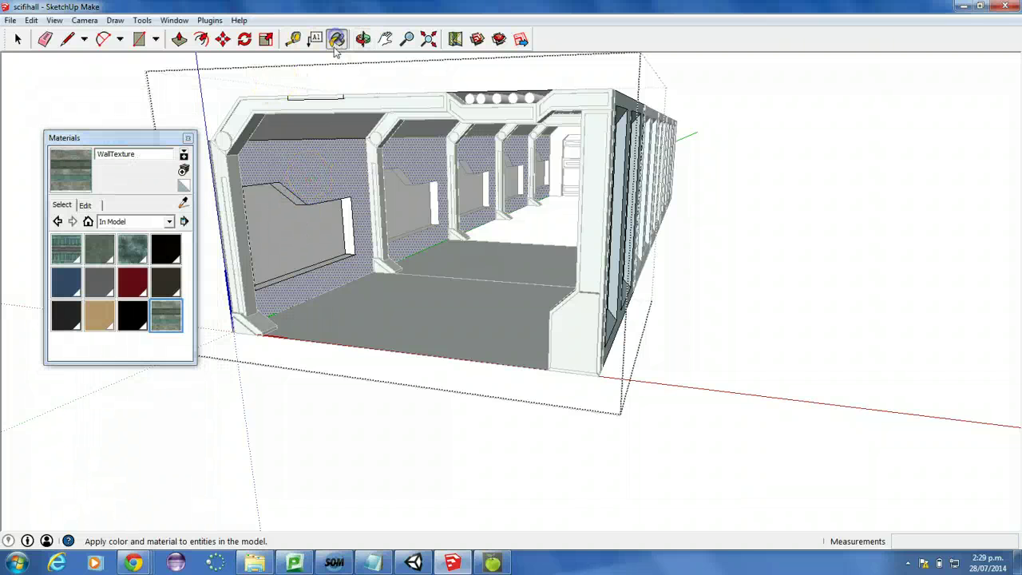
{"action": "left_click", "coordinate": [318, 182]}
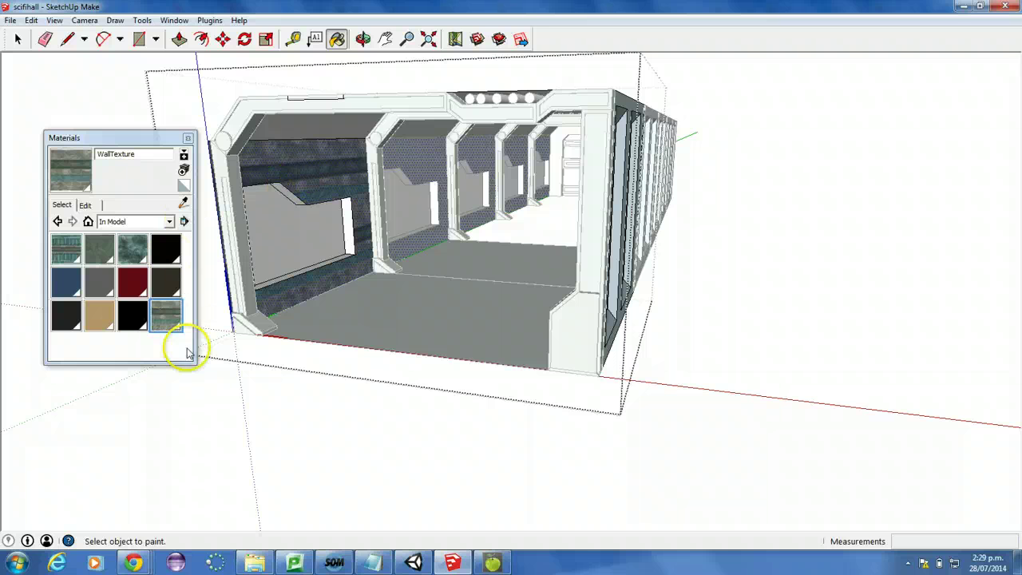
{"action": "left_click", "coordinate": [16, 38]}
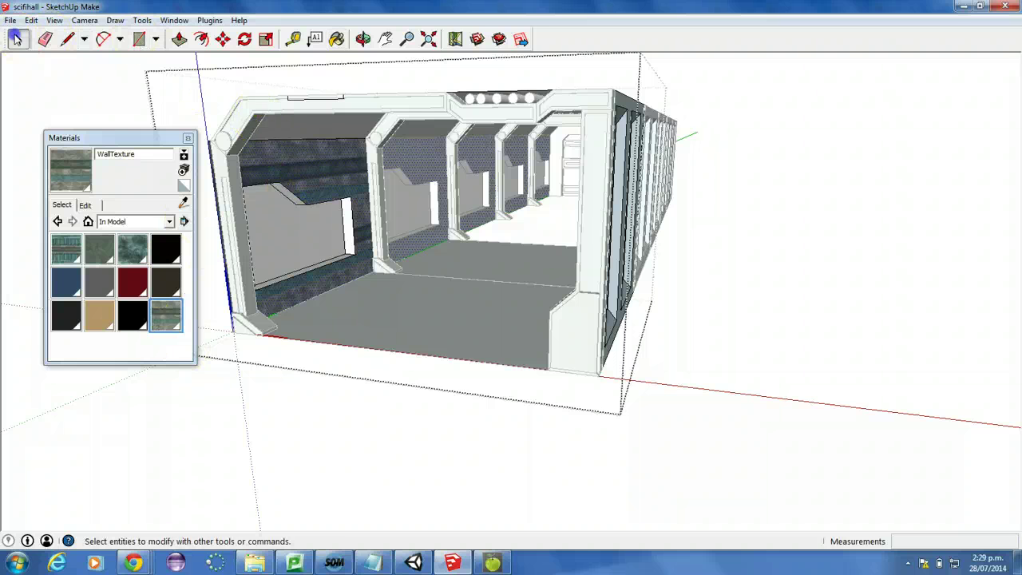
{"action": "right_click", "coordinate": [316, 165]}
{"action": "mouse_move", "coordinate": [374, 332]}
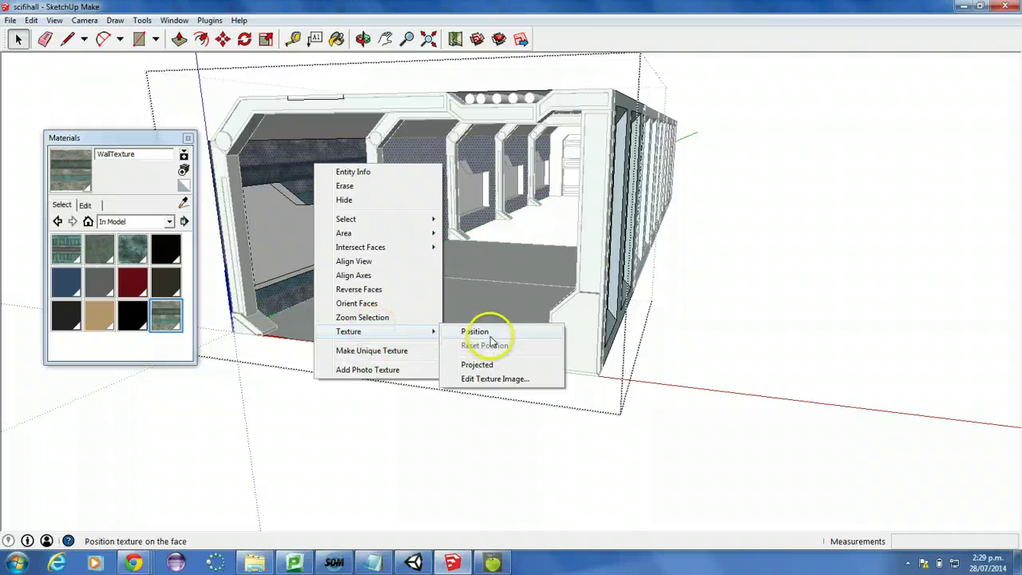
{"action": "left_click", "coordinate": [475, 332]}
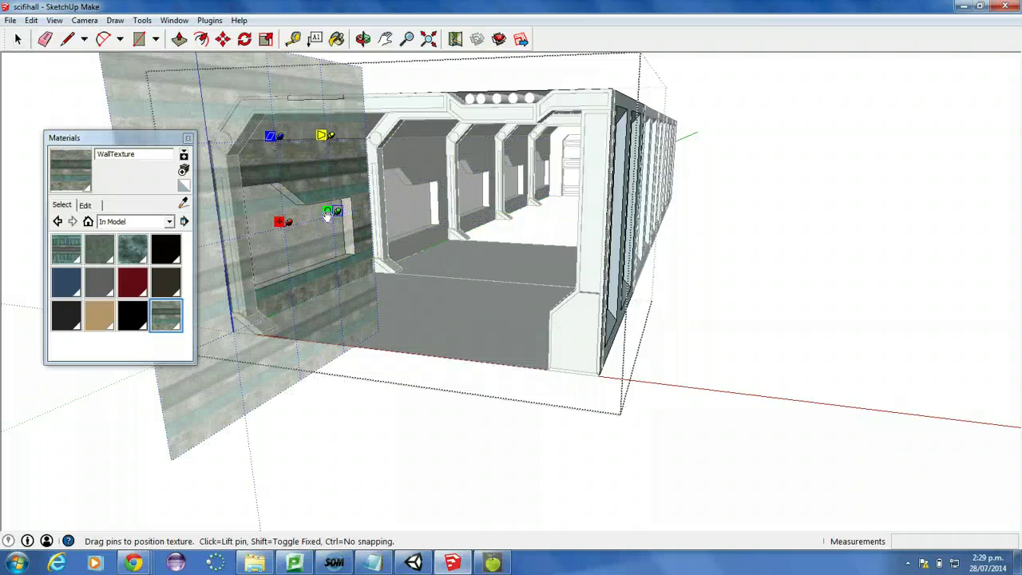
{"action": "left_click_drag", "start_coordinate": [327, 215], "coordinate": [365, 203]}
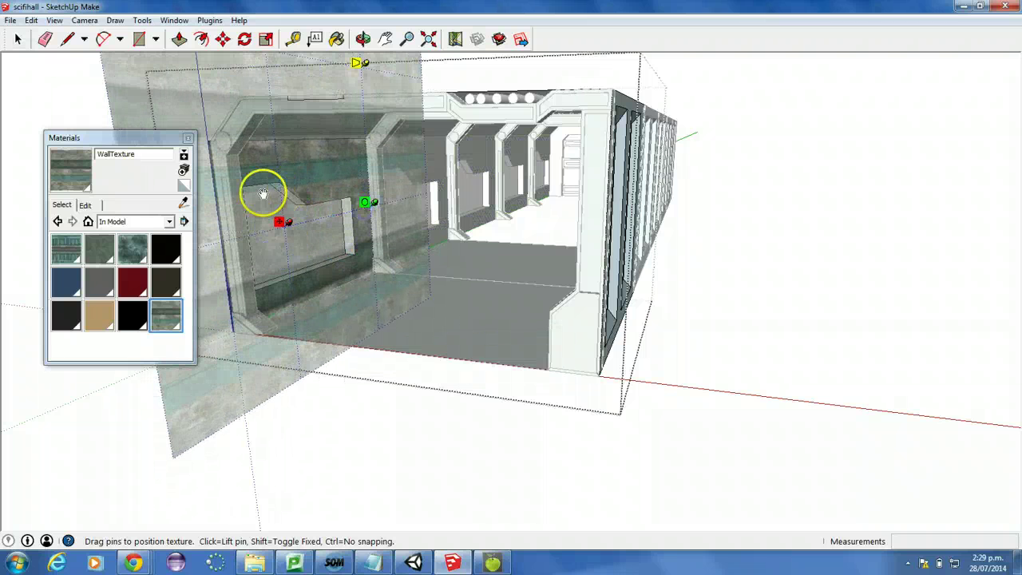
{"action": "left_click", "coordinate": [279, 228]}
{"action": "mouse_move", "coordinate": [281, 227]}
{"action": "left_mouse_down"}
{"action": "mouse_move", "coordinate": [275, 213]}
{"action": "mouse_move", "coordinate": [266, 237]}
{"action": "left_mouse_up"}
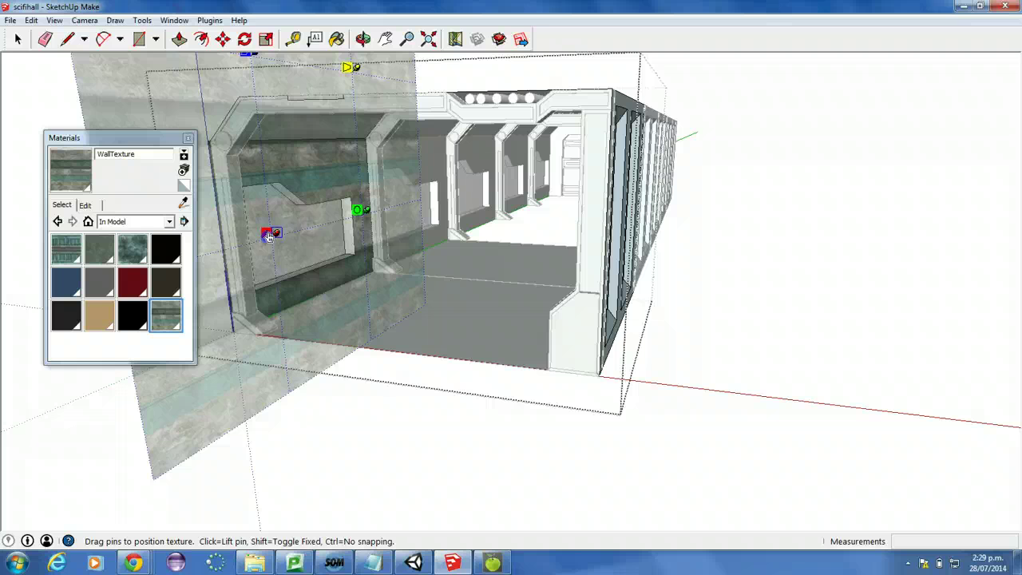
{"action": "left_click", "coordinate": [35, 117]}
{"action": "left_click", "coordinate": [18, 39]}
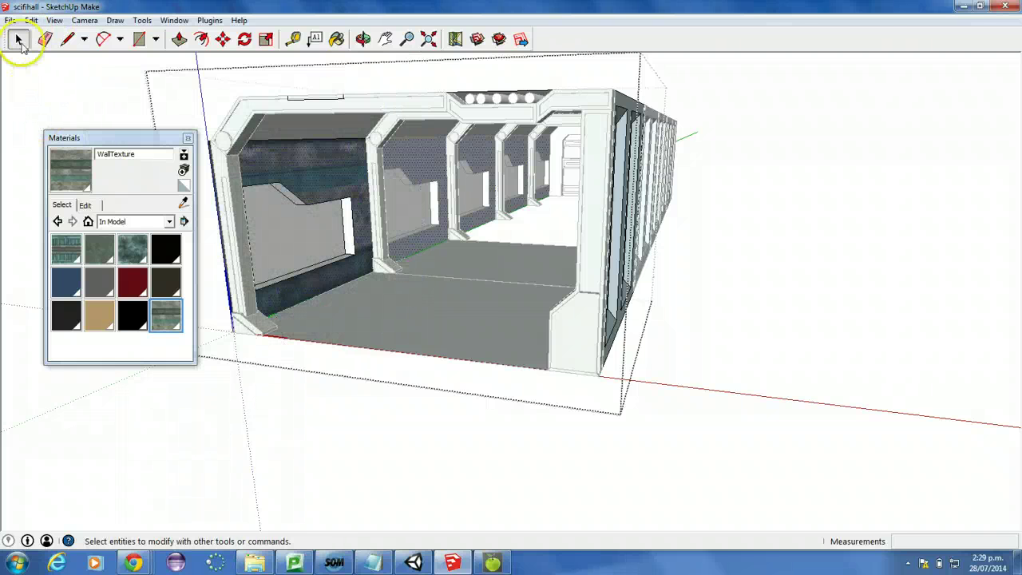
- Try to paint the entire wall group of the front section with WallTexture at once
{"action": "left_click", "coordinate": [42, 83]}
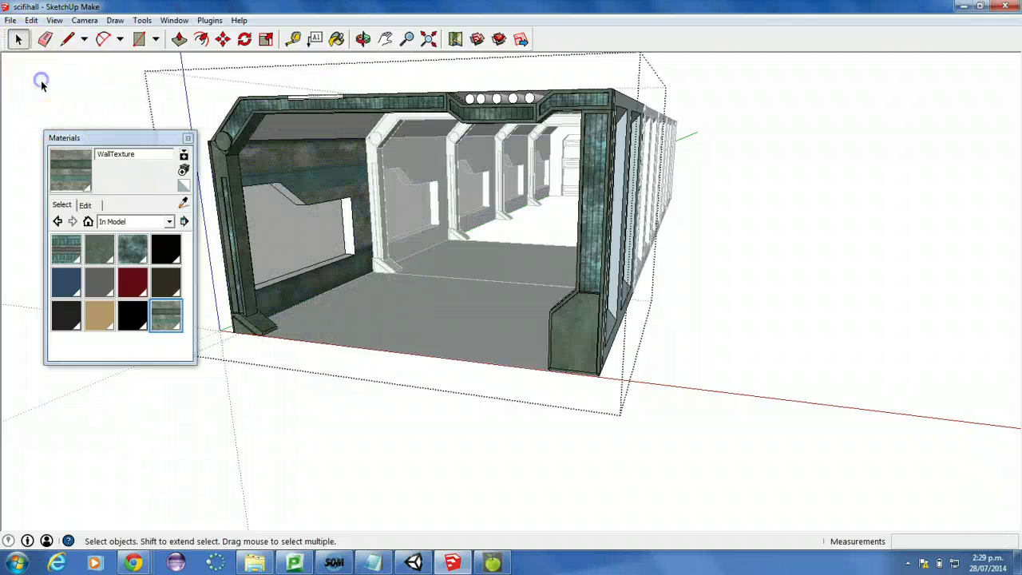
{"action": "left_click", "coordinate": [337, 40]}
{"action": "left_click", "coordinate": [291, 161], "text": "ctrl"}
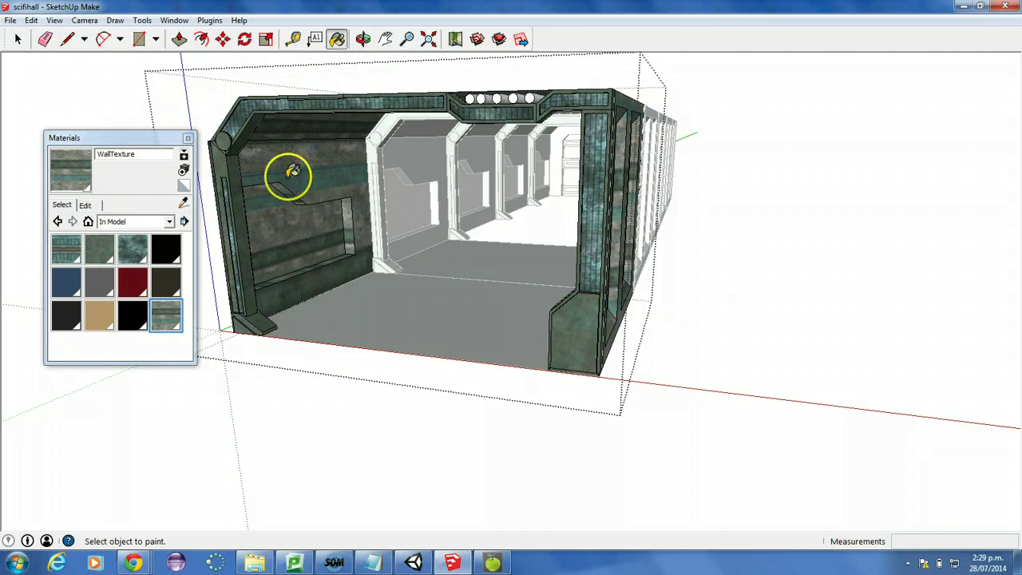
{"action": "key", "text": "ctrl+z"}
{"action": "key", "text": "ctrl+y"}
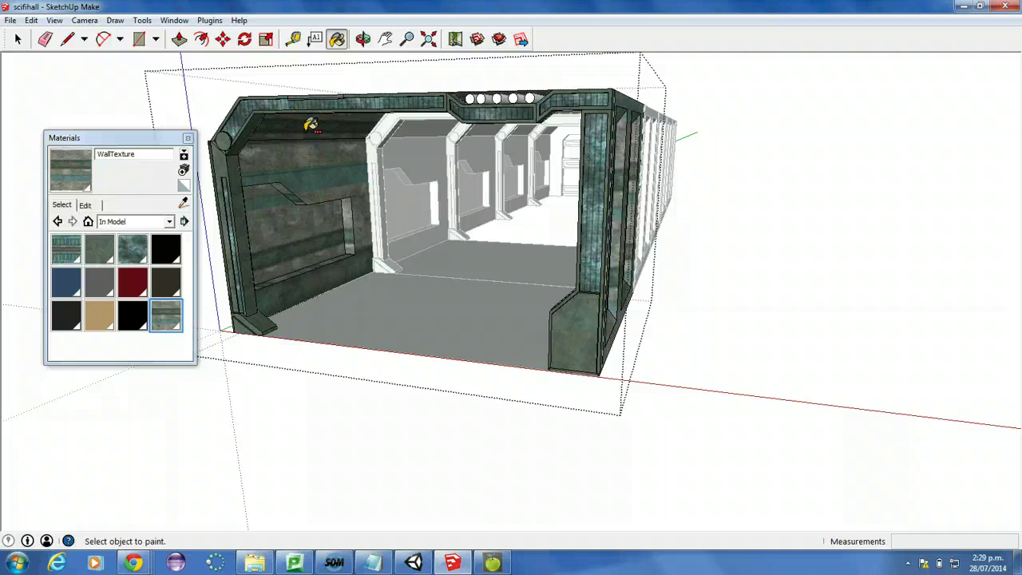
{"action": "key", "text": "ctrl+z"}
- Reopen the wall group and paint the angled face above the left wall and the adjoining ceiling strip with WallTexture
{"action": "left_click", "coordinate": [363, 39]}
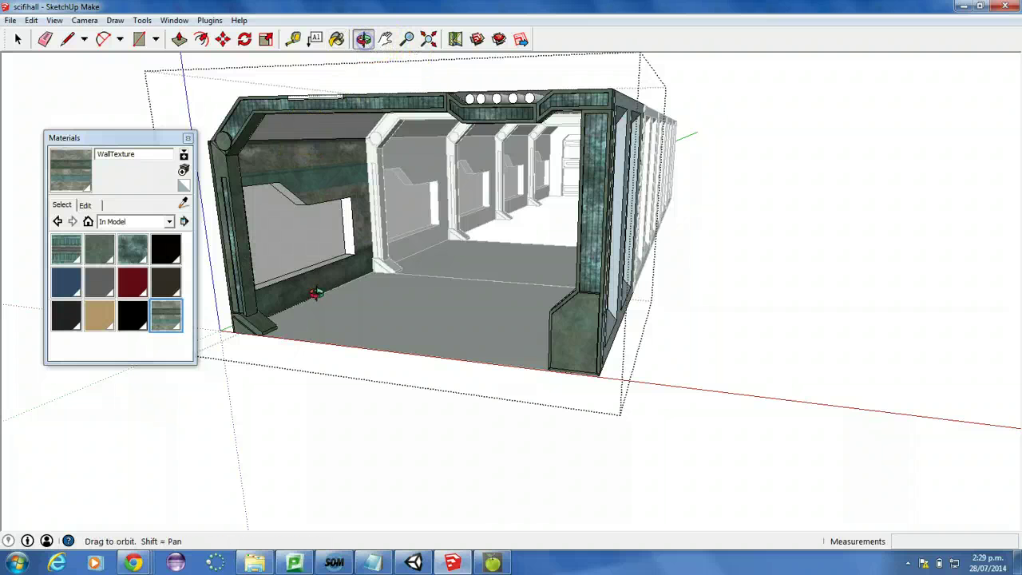
{"action": "left_click_drag", "start_coordinate": [316, 294], "coordinate": [322, 199]}
{"action": "left_click", "coordinate": [18, 39]}
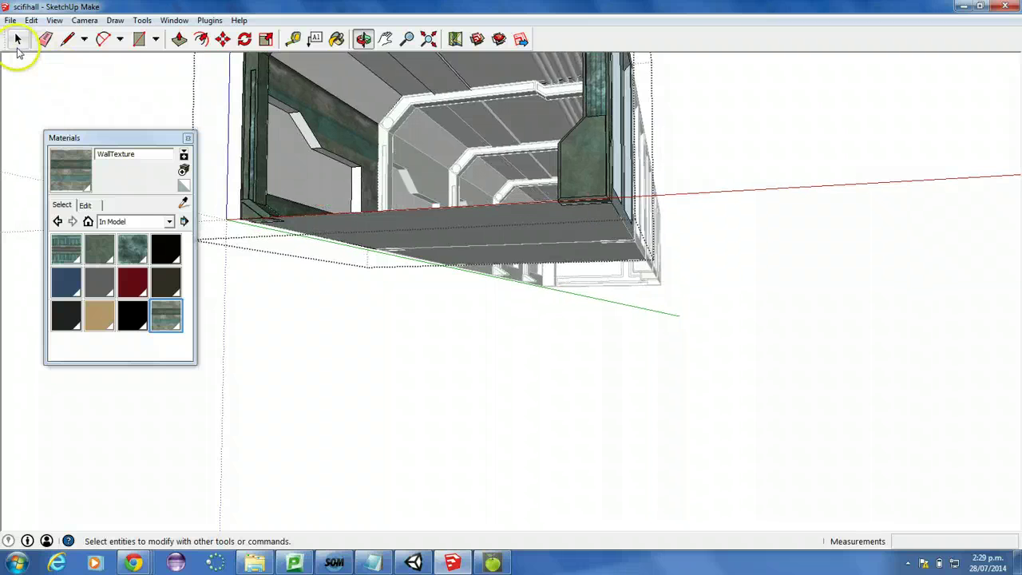
{"action": "double_click", "coordinate": [350, 67]}
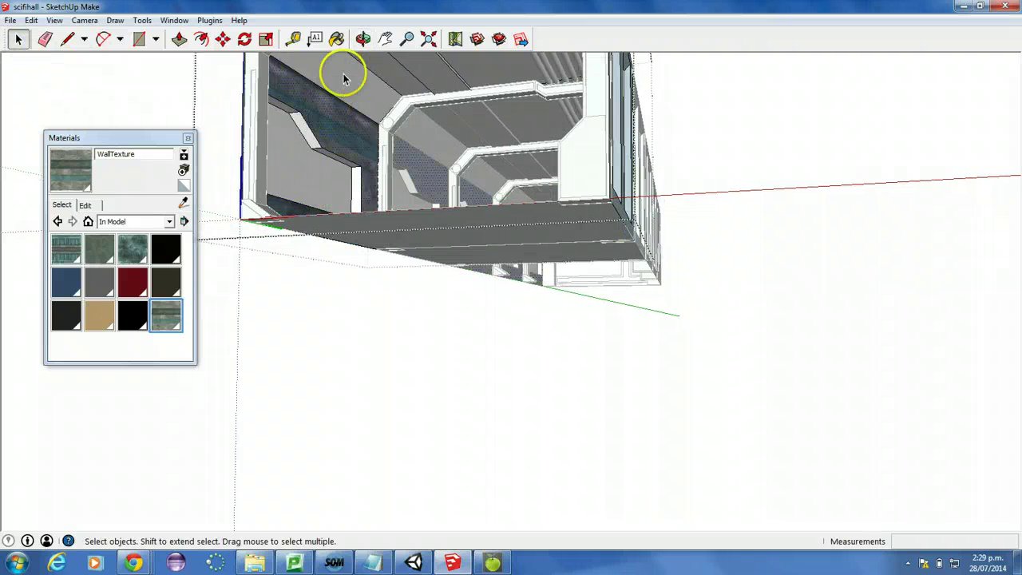
{"action": "left_click", "coordinate": [345, 78]}
{"action": "left_click", "coordinate": [337, 39]}
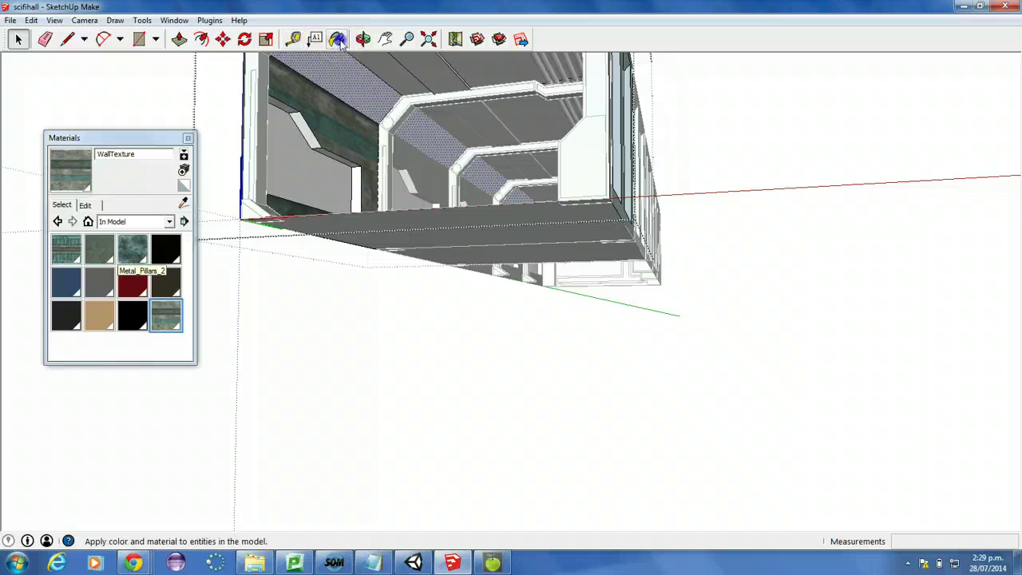
{"action": "left_click", "coordinate": [383, 66]}
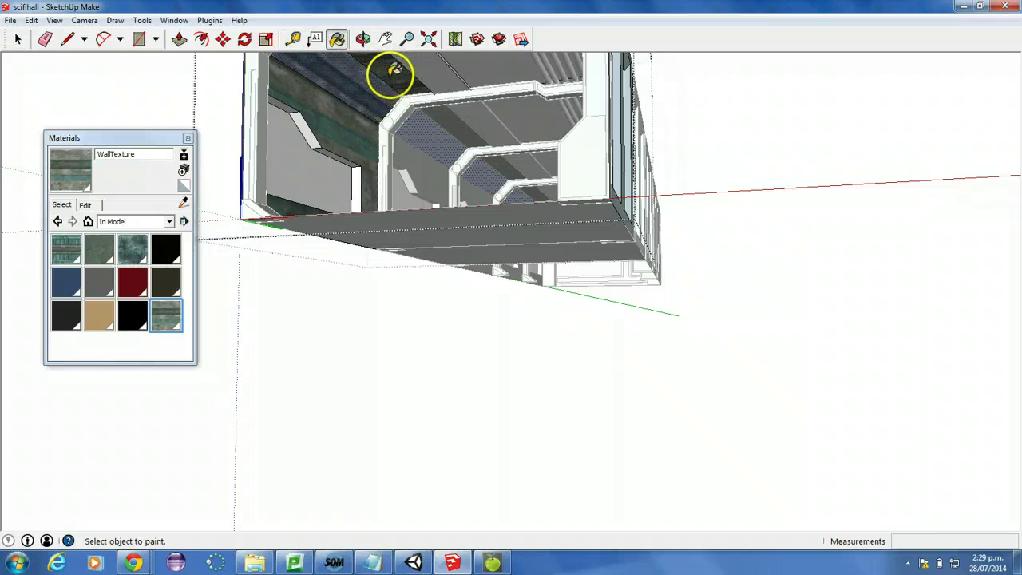
- Create a material named Ceiling Texutre from the m-013 image in the set9 folder and cover the front section's ceiling strips with it
{"action": "left_click", "coordinate": [479, 55]}
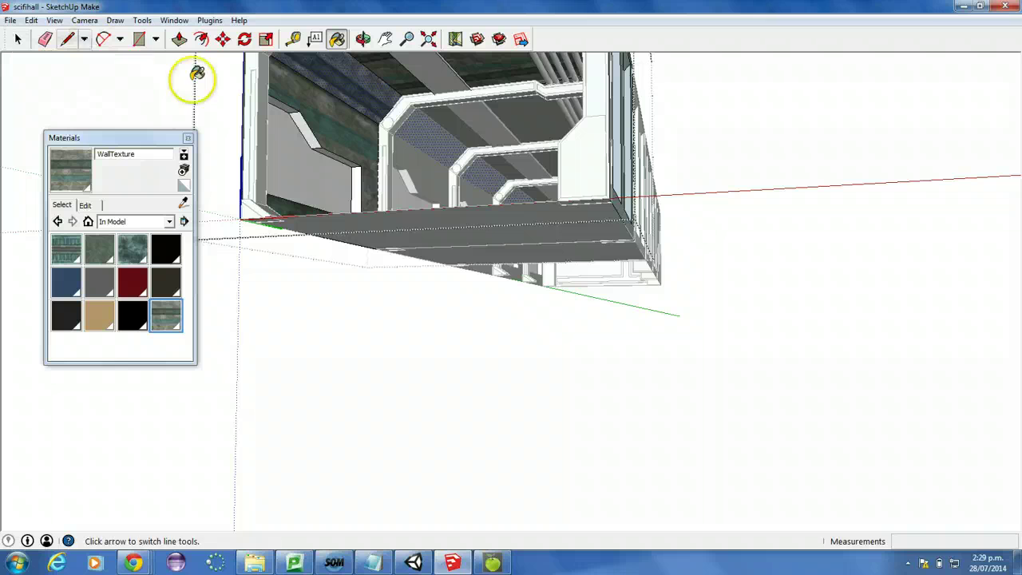
{"action": "left_click", "coordinate": [183, 171]}
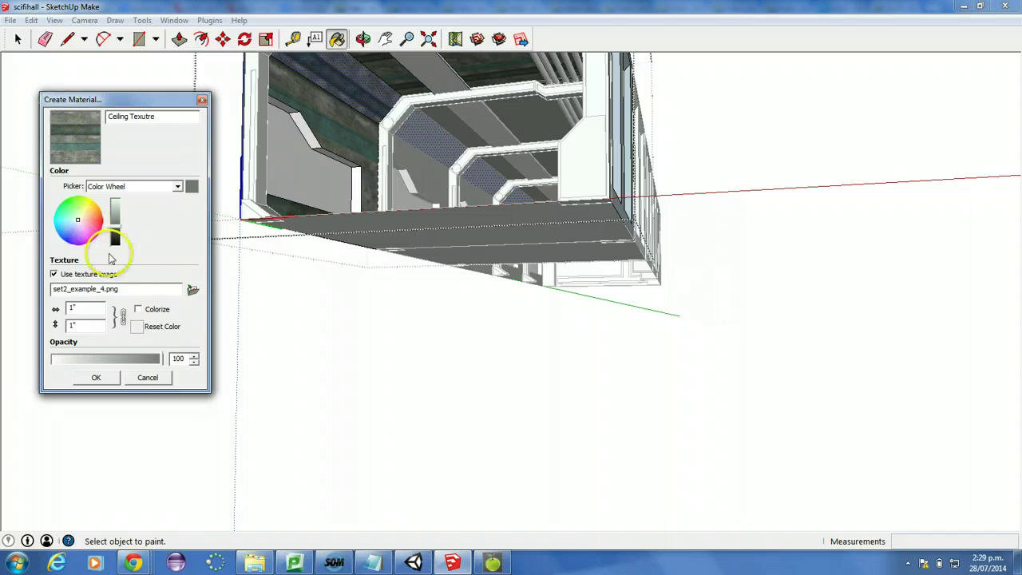
{"action": "left_click", "coordinate": [192, 290]}
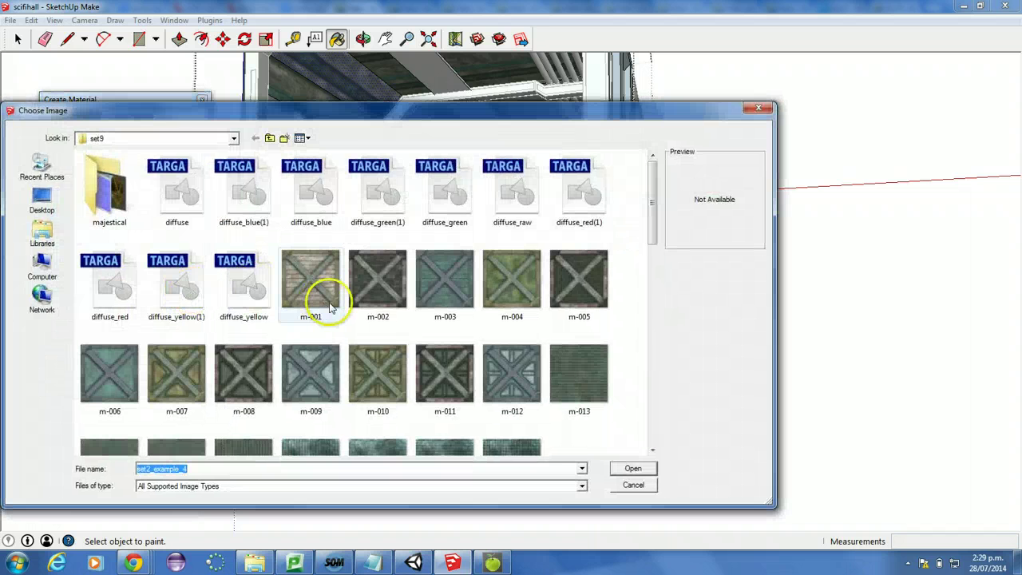
{"action": "scroll", "coordinate": [376, 312], "scroll_direction": "down", "scroll_amount": 6}
{"action": "scroll", "coordinate": [376, 312], "scroll_direction": "up", "scroll_amount": 6}
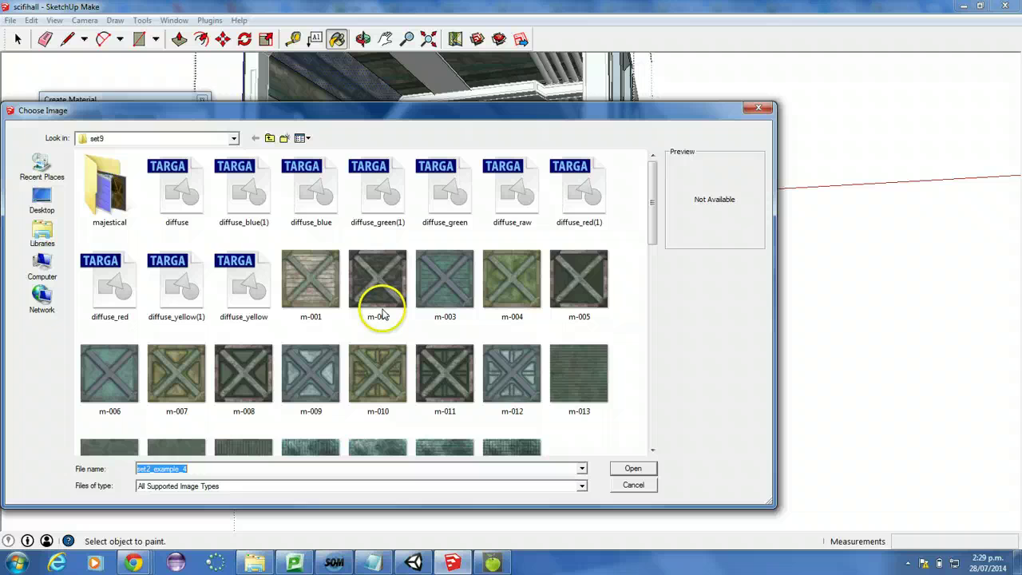
{"action": "double_click", "coordinate": [604, 375]}
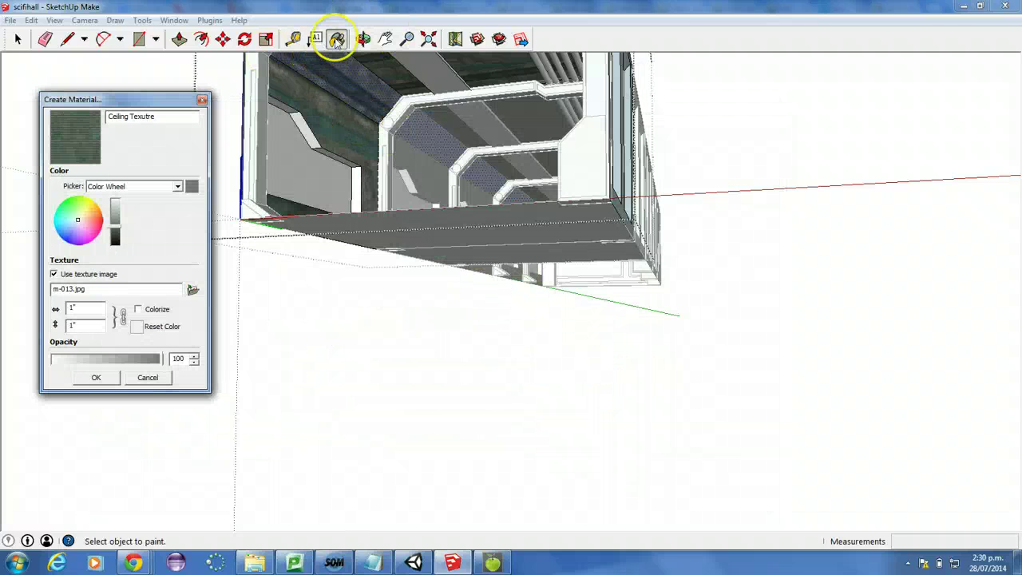
{"action": "left_click", "coordinate": [102, 373]}
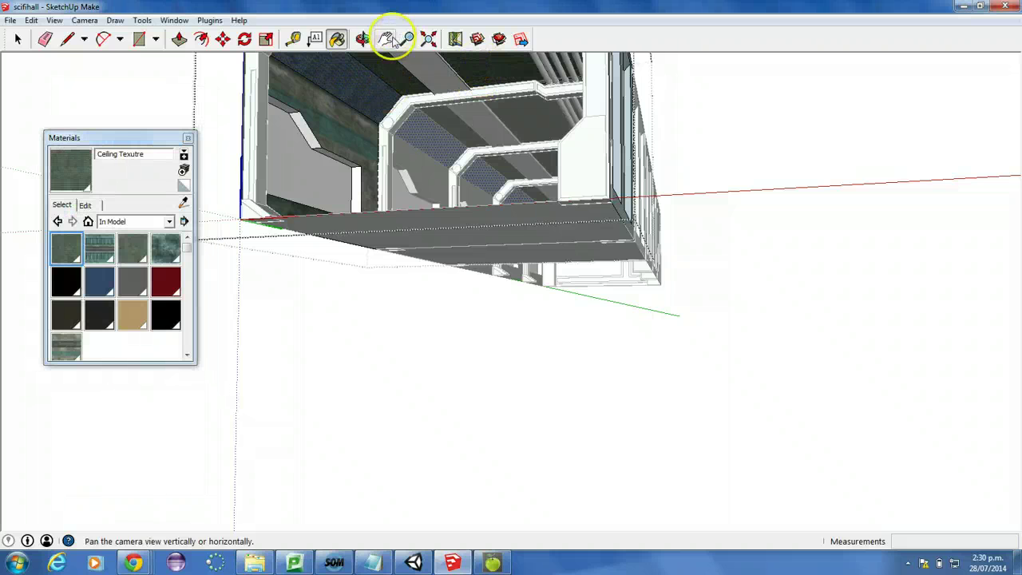
- Paint the right wall face of the front section with WallTexture
{"action": "left_click", "coordinate": [361, 41]}
{"action": "left_click_drag", "start_coordinate": [358, 85], "coordinate": [503, 136]}
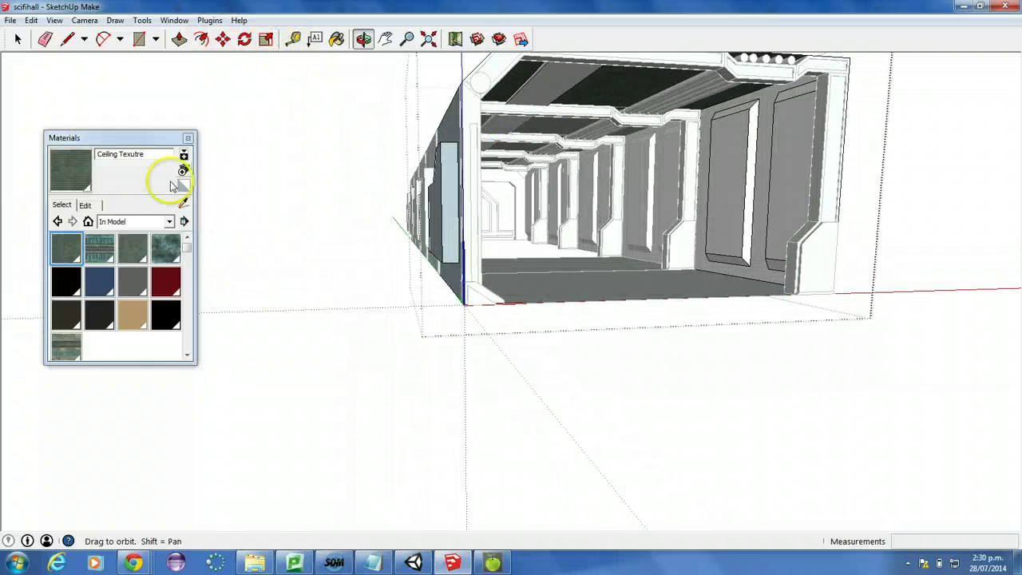
{"action": "left_click", "coordinate": [64, 349]}
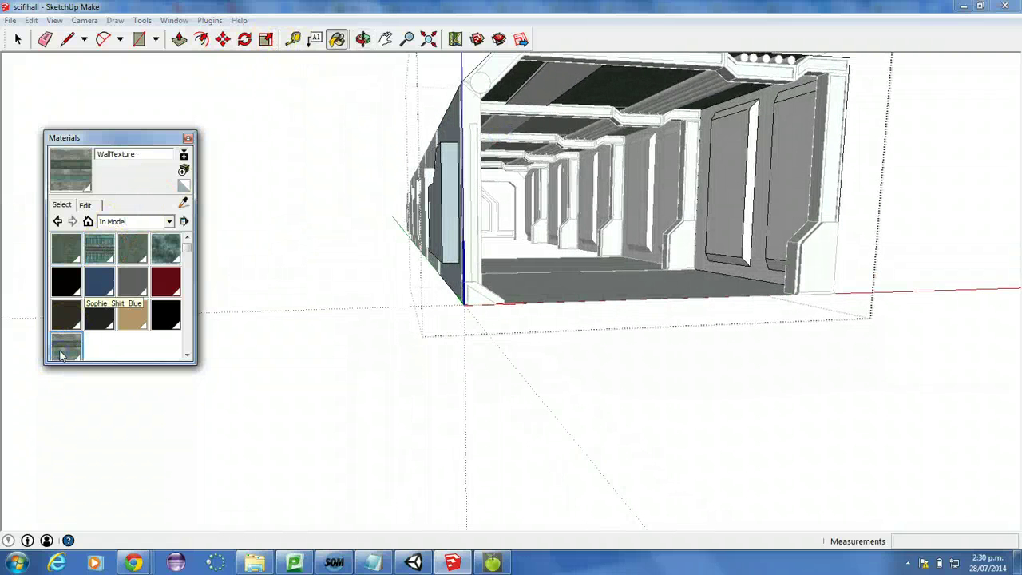
{"action": "left_click", "coordinate": [708, 142]}
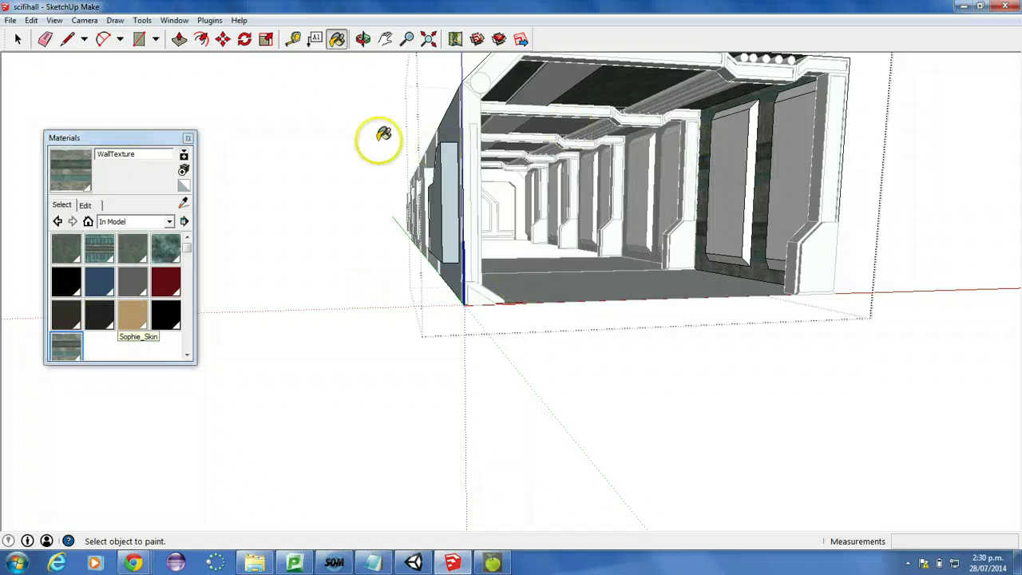
- Sample the enlarged WallTexture from the left wall and repaint the right wall face with it
{"action": "left_click", "coordinate": [364, 40]}
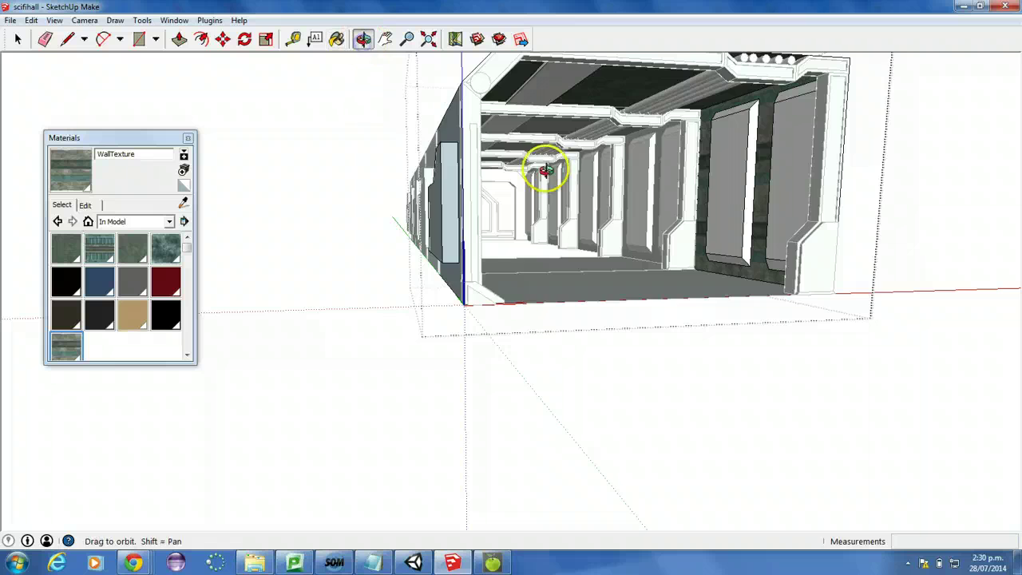
{"action": "left_click_drag", "start_coordinate": [543, 164], "coordinate": [353, 171]}
{"action": "left_click", "coordinate": [336, 39]}
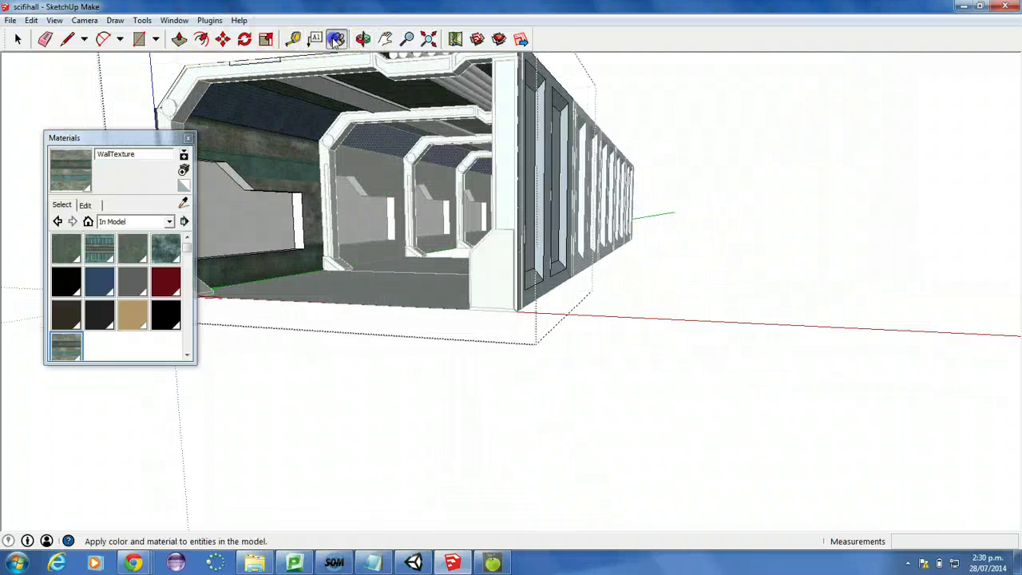
{"action": "left_click", "coordinate": [273, 155]}
{"action": "left_click", "coordinate": [273, 154]}
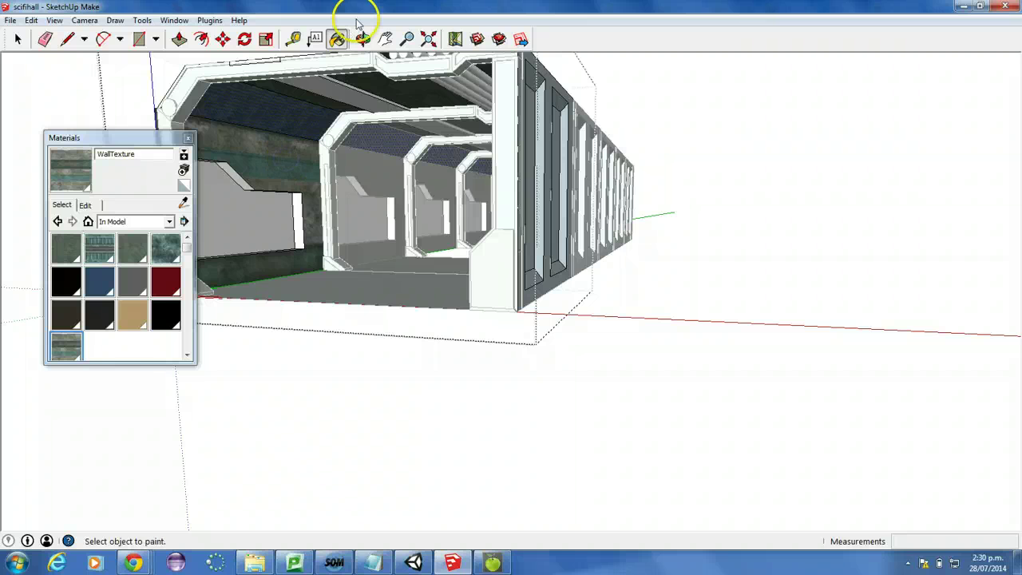
{"action": "left_click_drag", "start_coordinate": [297, 151], "coordinate": [484, 146]}
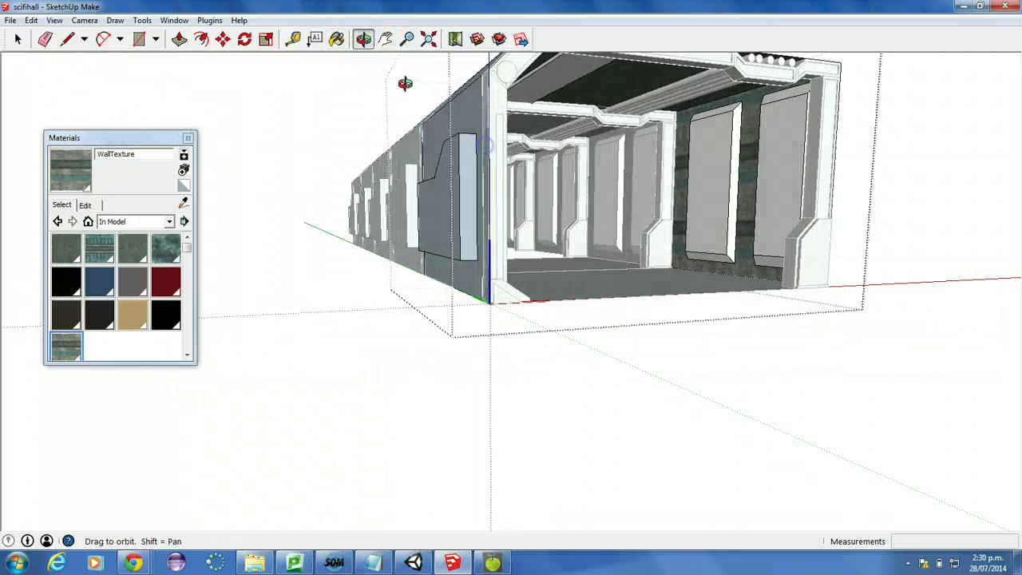
{"action": "left_click", "coordinate": [337, 39]}
{"action": "left_click", "coordinate": [747, 145]}
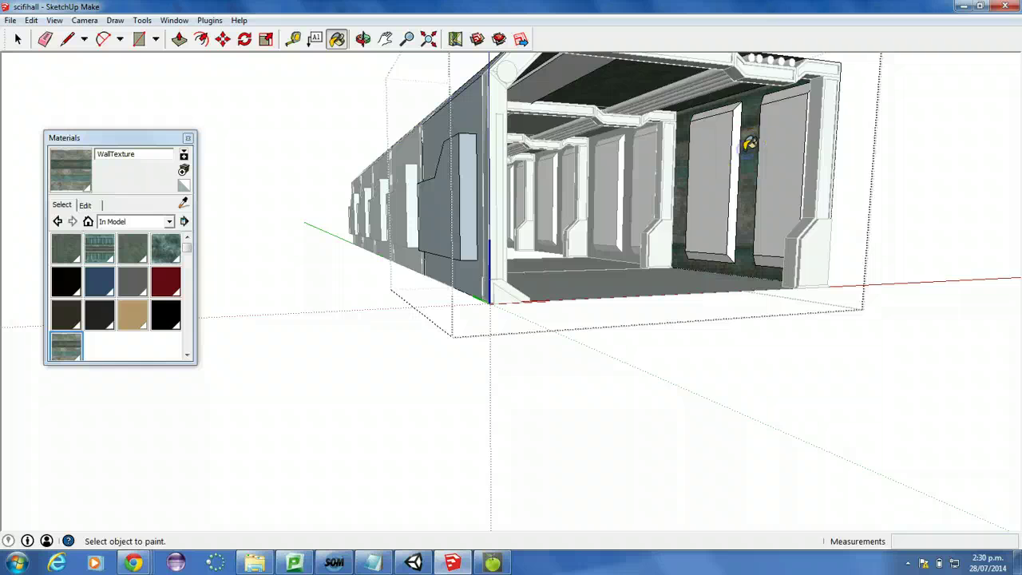
{"action": "left_click", "coordinate": [592, 120]}
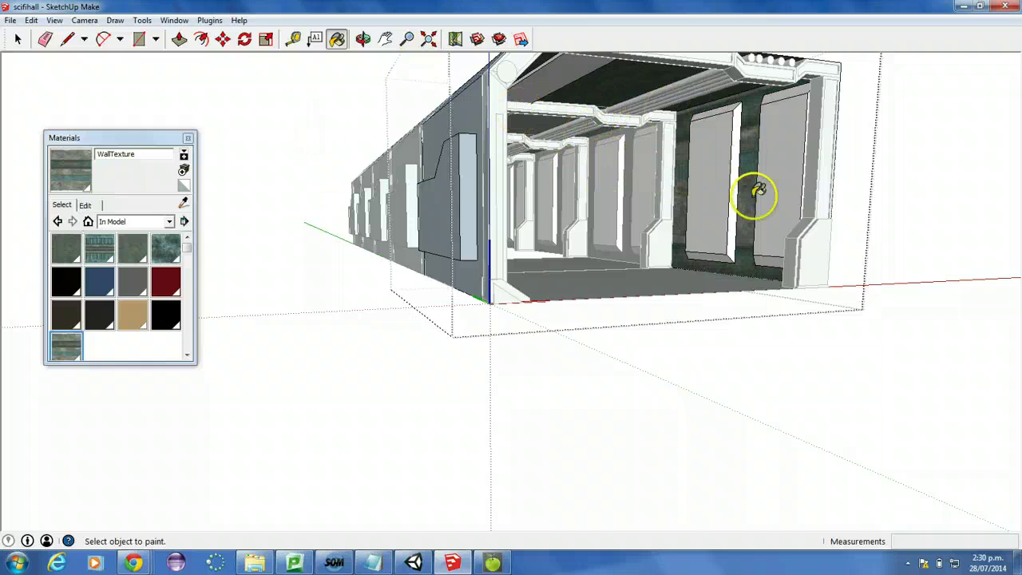
- Create a material named Scifi_bits using the set9-example6 image from the set9 folder, with a texture size of 1 1/2"
{"action": "left_click", "coordinate": [184, 155]}
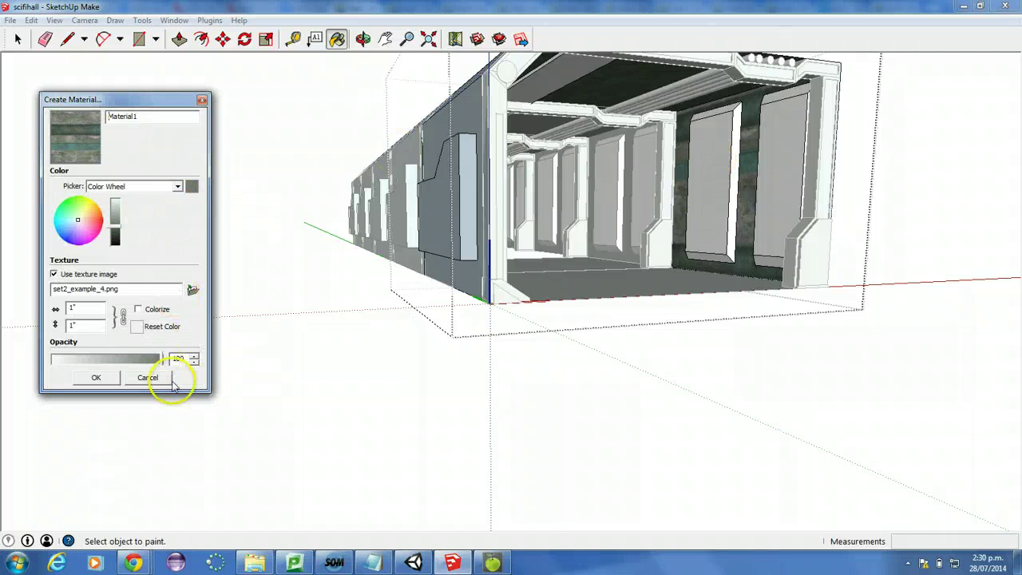
{"action": "left_click", "coordinate": [192, 291]}
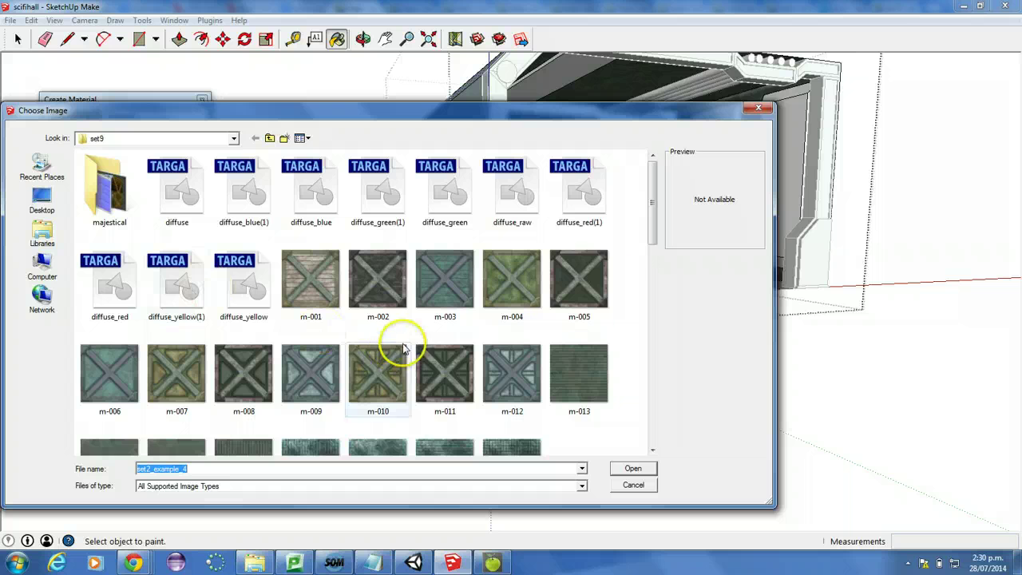
{"action": "left_click_drag", "start_coordinate": [653, 227], "coordinate": [641, 284]}
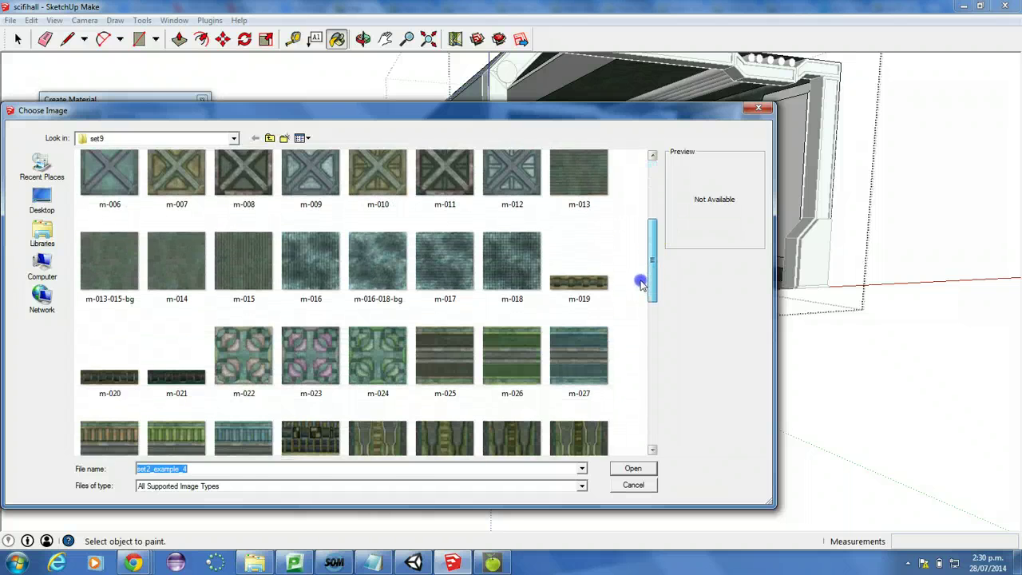
{"action": "left_click", "coordinate": [513, 281]}
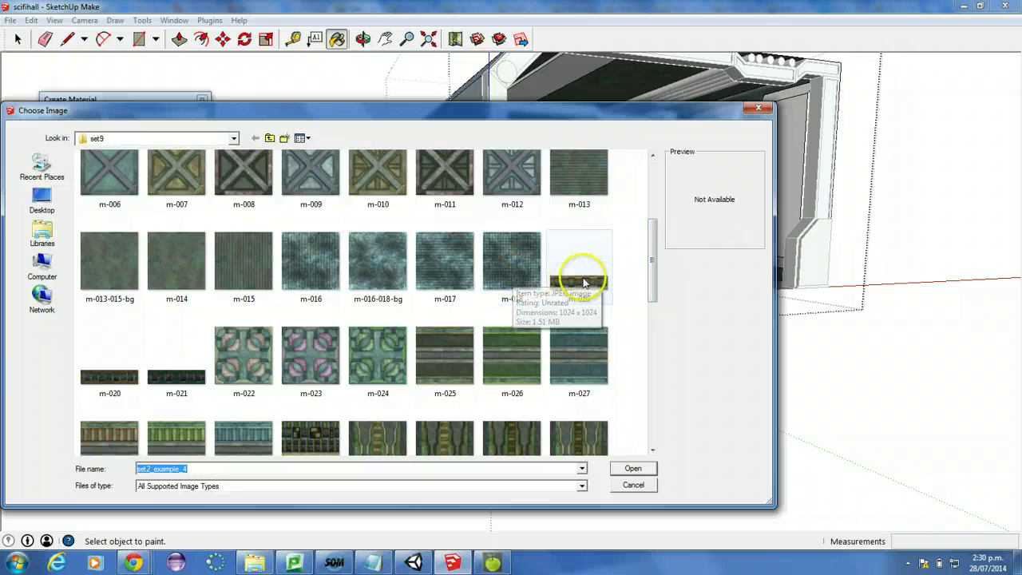
{"action": "left_click_drag", "start_coordinate": [648, 238], "coordinate": [646, 292]}
{"action": "left_click_drag", "start_coordinate": [647, 318], "coordinate": [643, 371]}
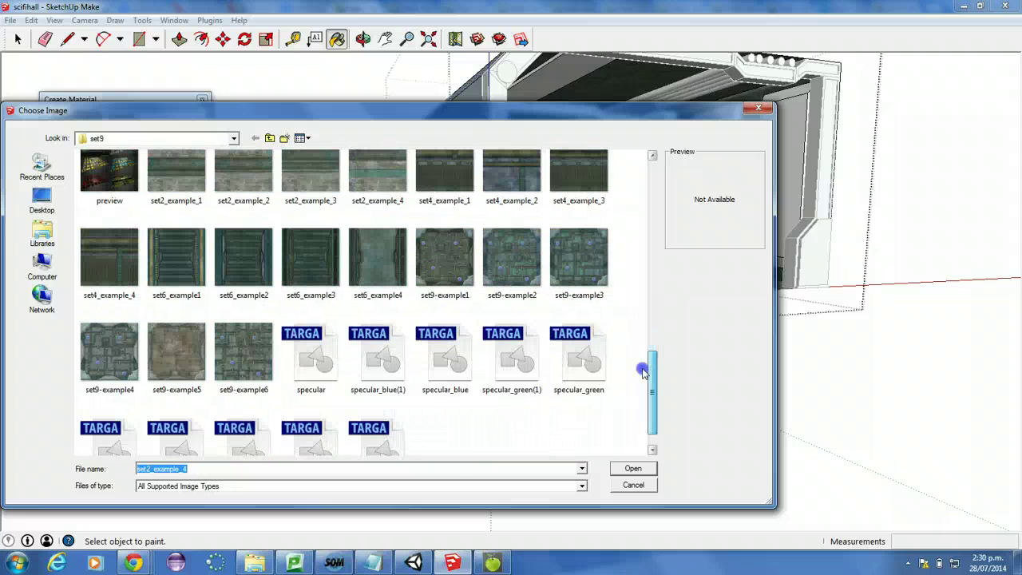
{"action": "left_click", "coordinate": [247, 368]}
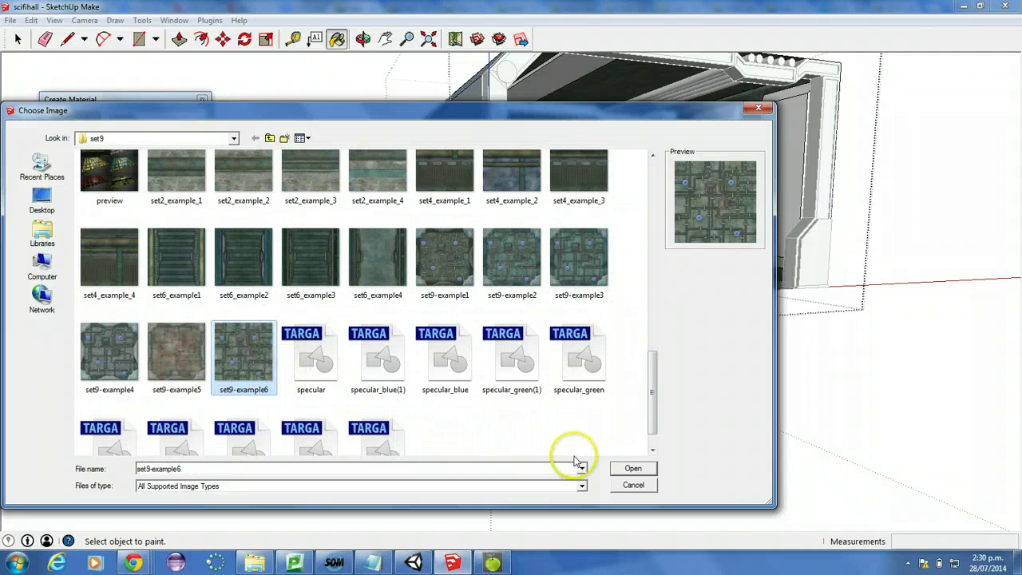
{"action": "left_click", "coordinate": [632, 467]}
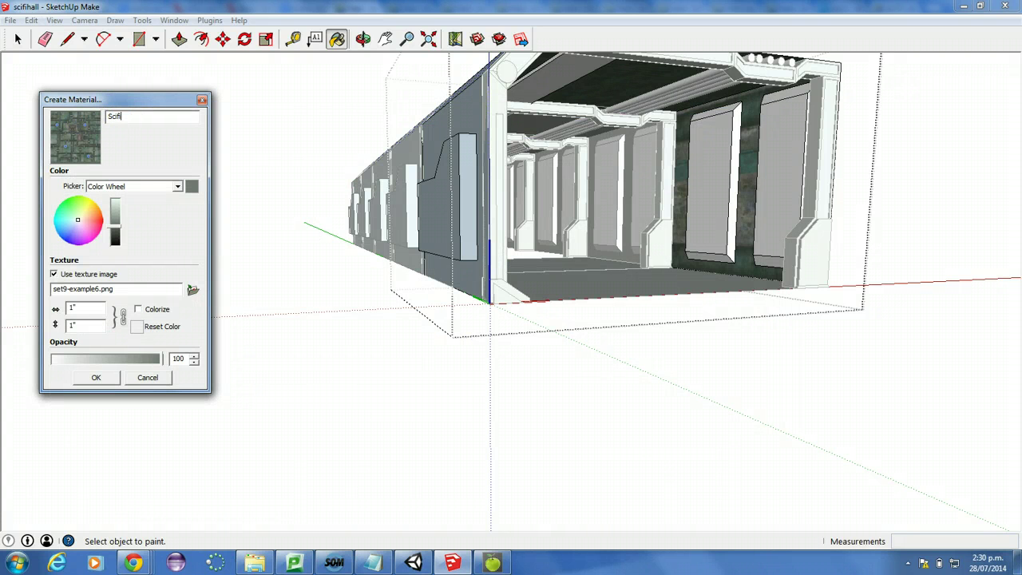
{"action": "left_click", "coordinate": [73, 307]}
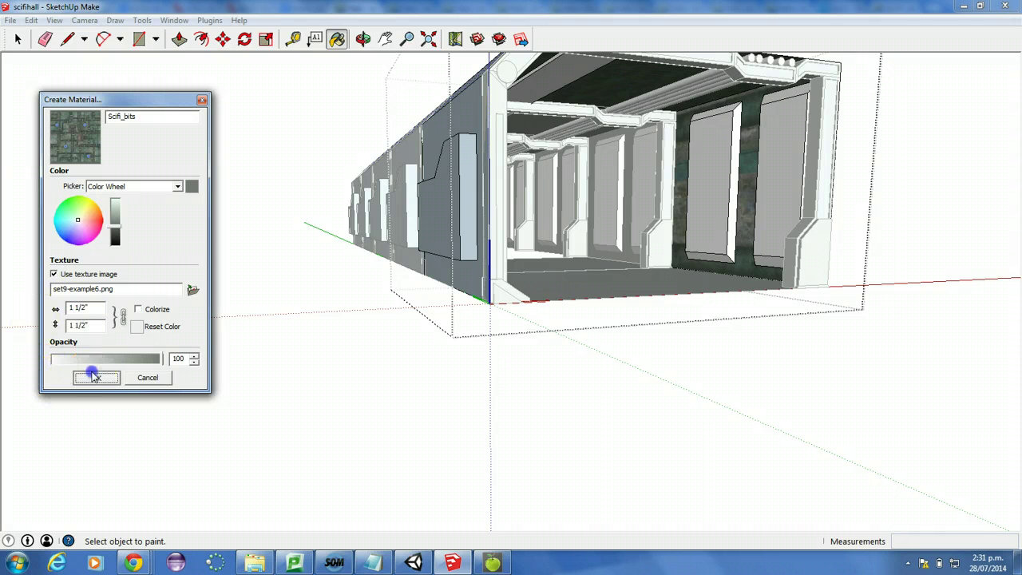
{"action": "left_click", "coordinate": [94, 377]}
- Paint the front face of the stepped panel on the left wall with Scifi_bits
{"action": "left_click", "coordinate": [364, 38]}
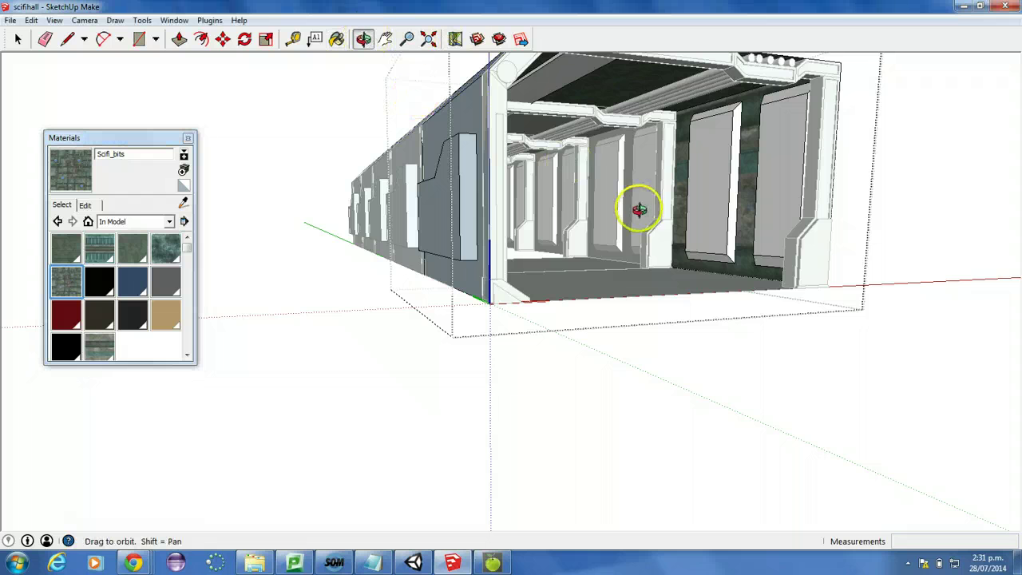
{"action": "left_click_drag", "start_coordinate": [641, 208], "coordinate": [502, 209]}
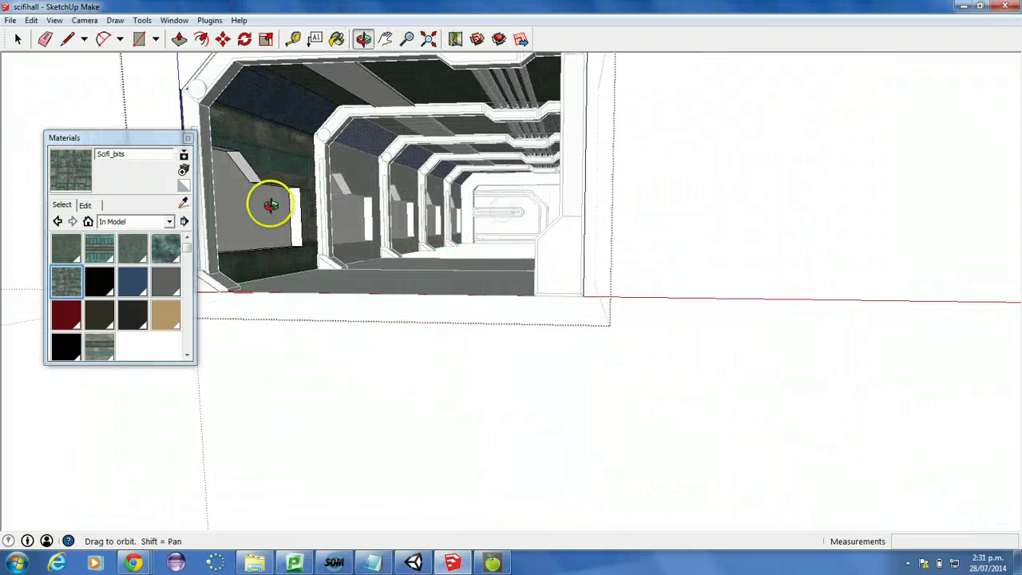
{"action": "left_click", "coordinate": [66, 282]}
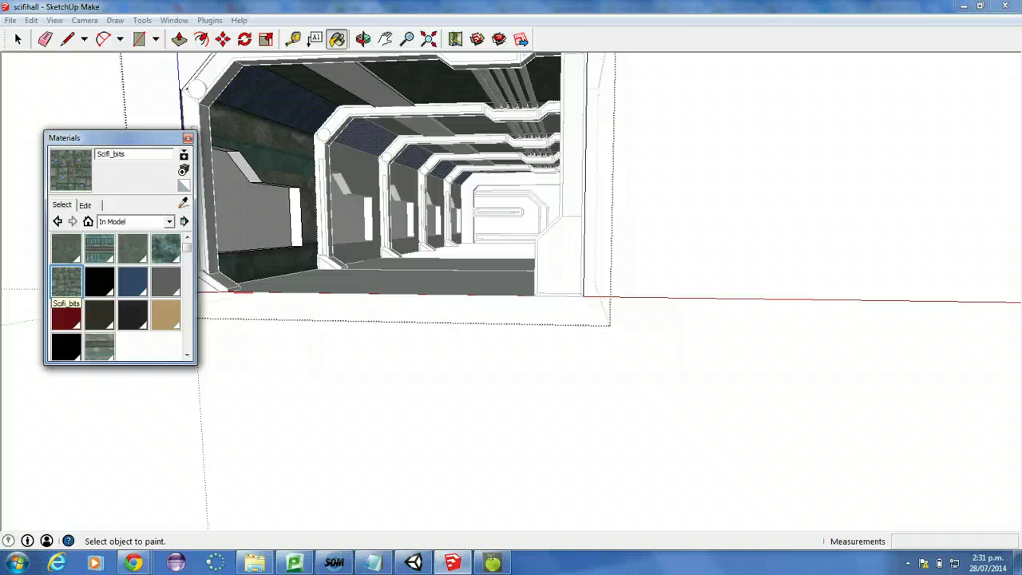
{"action": "left_click", "coordinate": [261, 182]}
{"action": "left_click", "coordinate": [237, 188]}
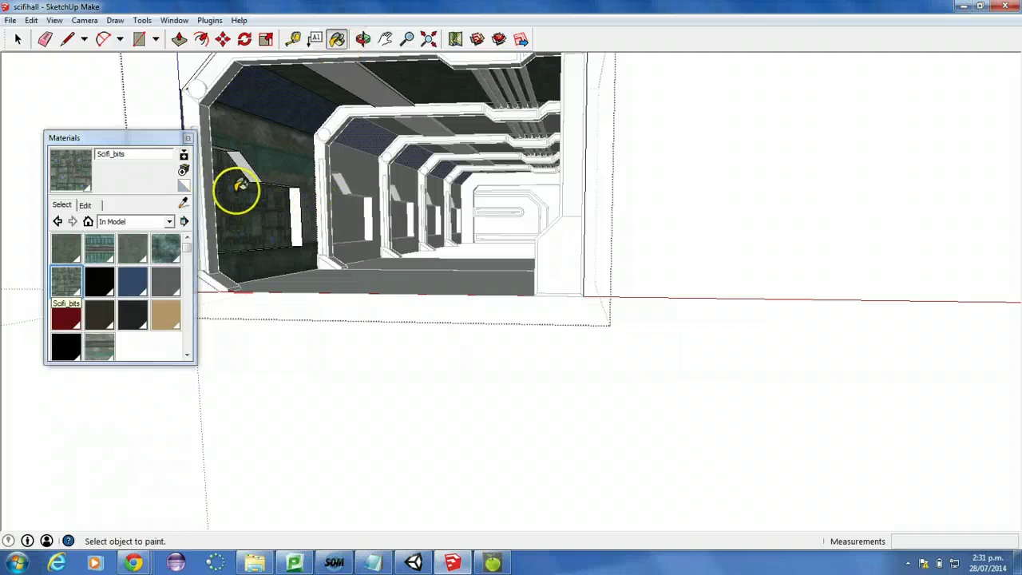
{"action": "left_click", "coordinate": [238, 219]}
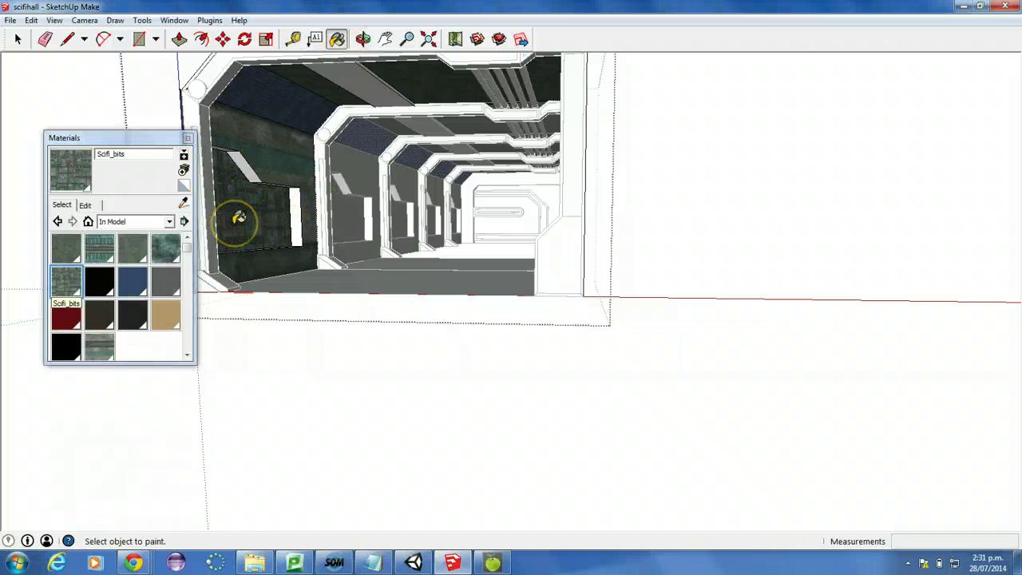
{"action": "left_click", "coordinate": [241, 177]}
- Paint the narrow edge faces around the left wall's stepped panel, including the lower ledge, with Metal_Pillars
{"action": "left_click", "coordinate": [128, 254]}
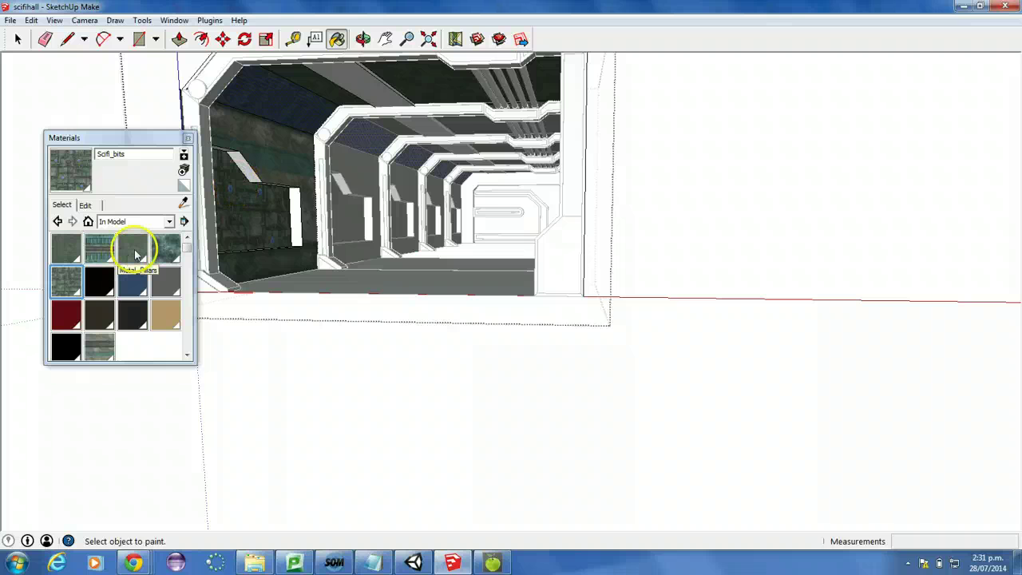
{"action": "left_click", "coordinate": [239, 158]}
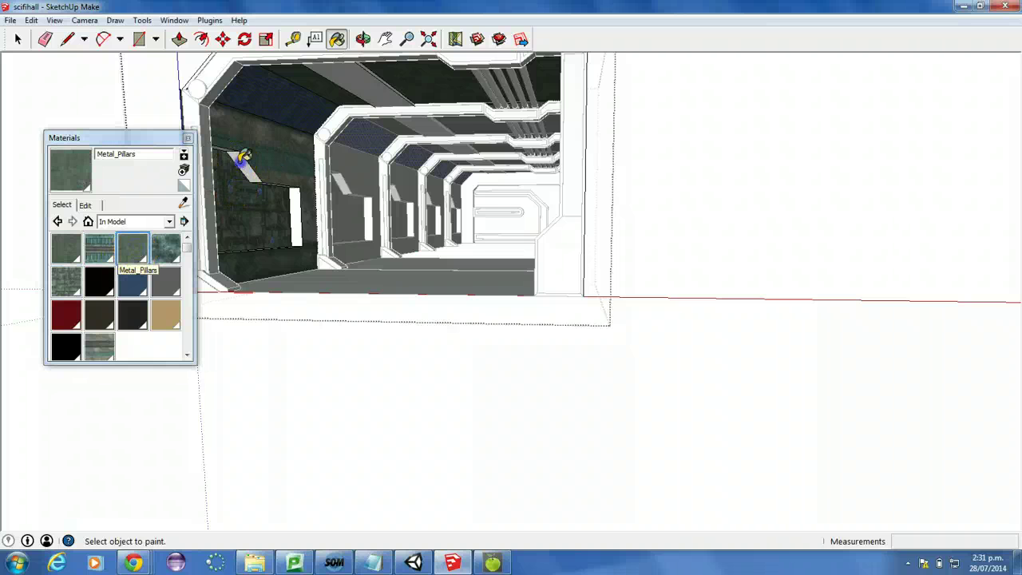
{"action": "left_click", "coordinate": [297, 198]}
{"action": "left_click", "coordinate": [216, 139]}
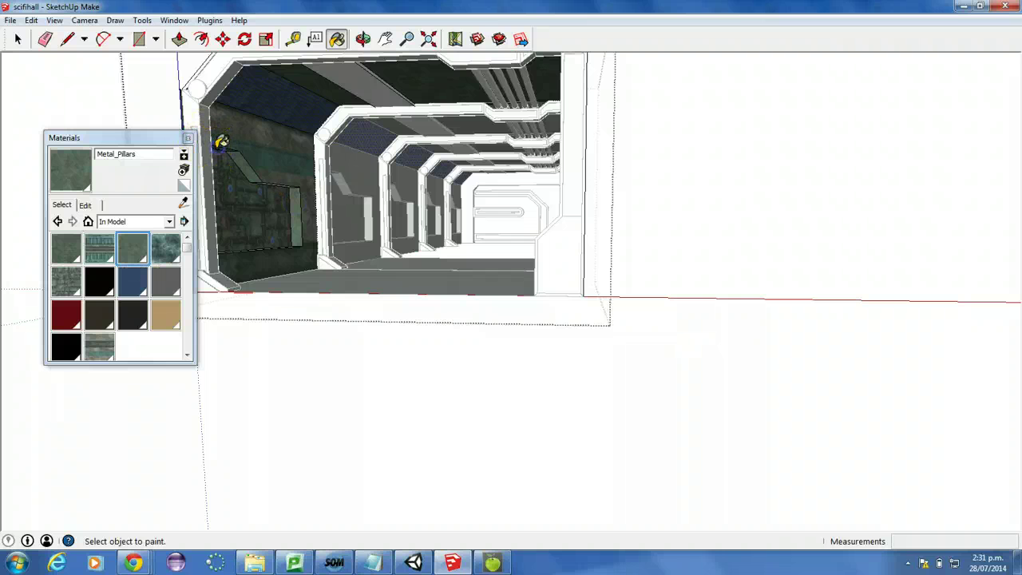
{"action": "left_click", "coordinate": [247, 171]}
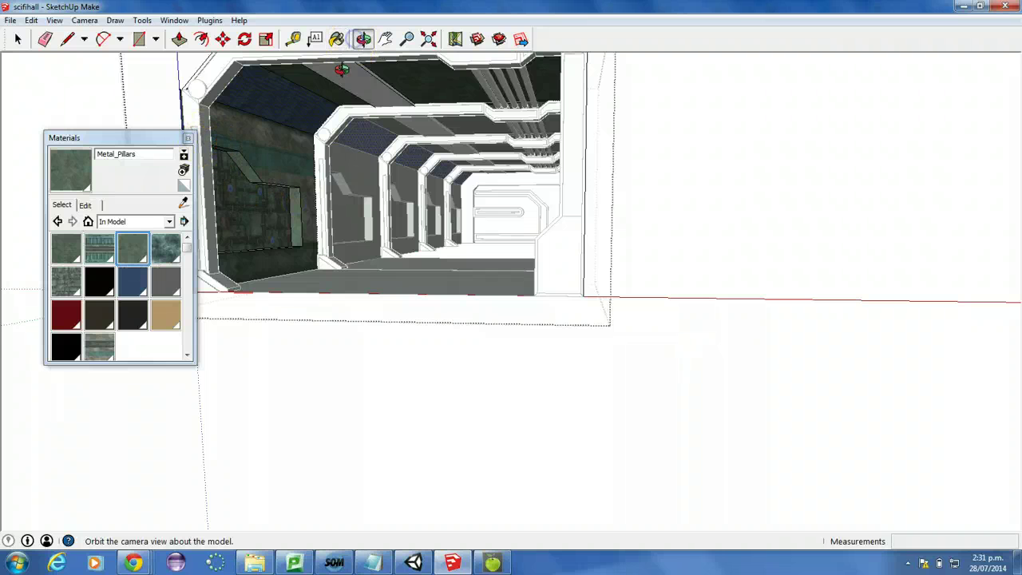
{"action": "left_click", "coordinate": [362, 38]}
{"action": "mouse_move", "coordinate": [296, 120]}
{"action": "left_mouse_down"}
{"action": "mouse_move", "coordinate": [292, 162]}
{"action": "mouse_move", "coordinate": [208, 72]}
{"action": "left_mouse_up"}
{"action": "left_click", "coordinate": [265, 40]}
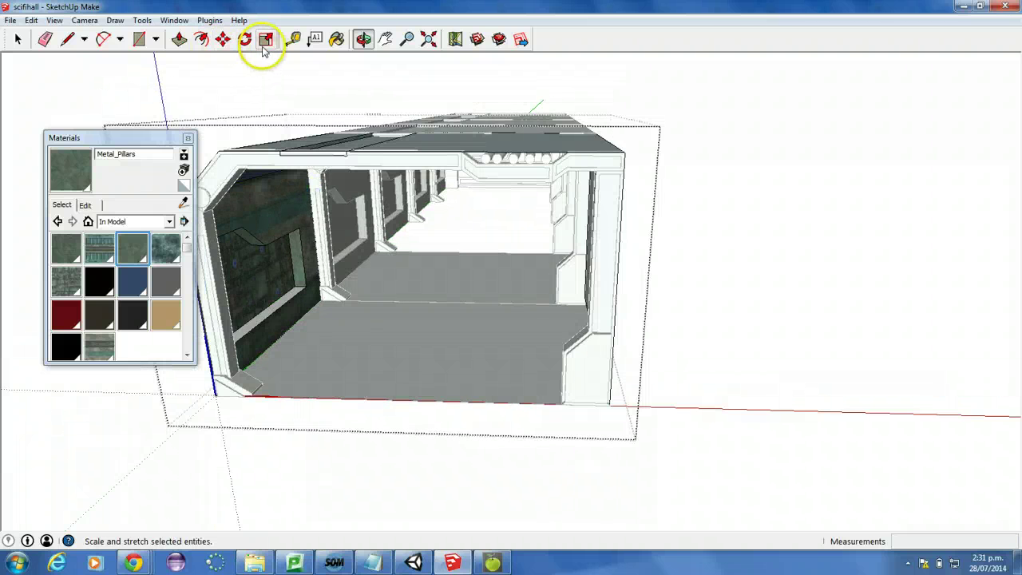
{"action": "left_click", "coordinate": [337, 39]}
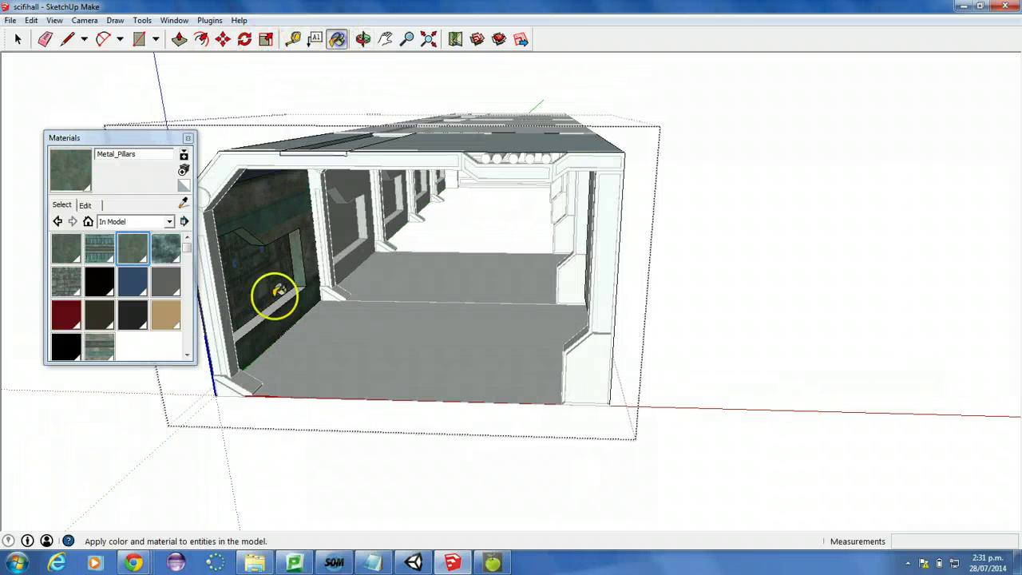
- Draw a line between two corners along the angled edge of the left wall's stepped recess to close it with a covering face
{"action": "left_click", "coordinate": [362, 39]}
{"action": "left_click_drag", "start_coordinate": [355, 199], "coordinate": [328, 294]}
{"action": "left_click_drag", "start_coordinate": [128, 142], "coordinate": [645, 145]}
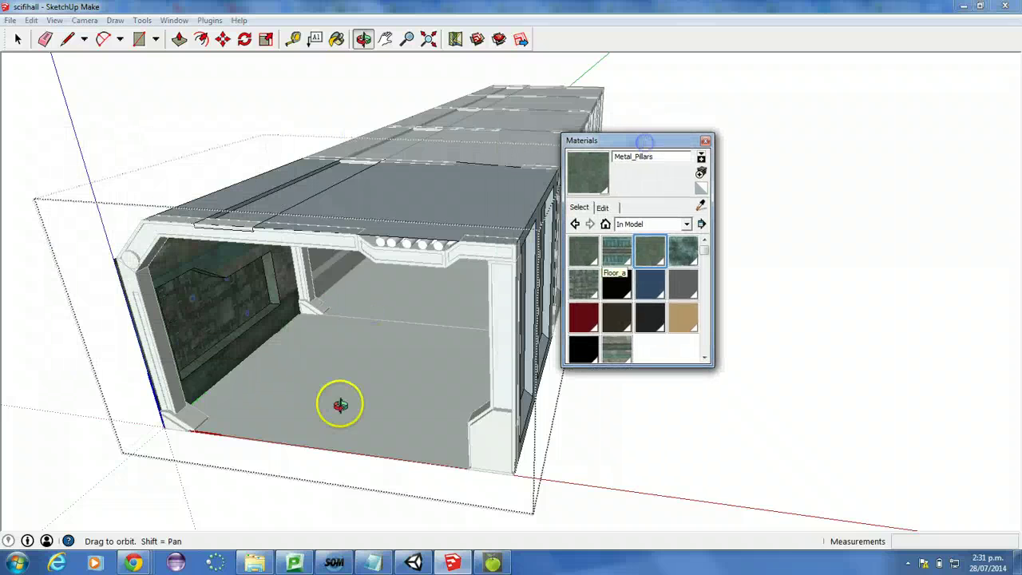
{"action": "left_click_drag", "start_coordinate": [268, 384], "coordinate": [244, 209]}
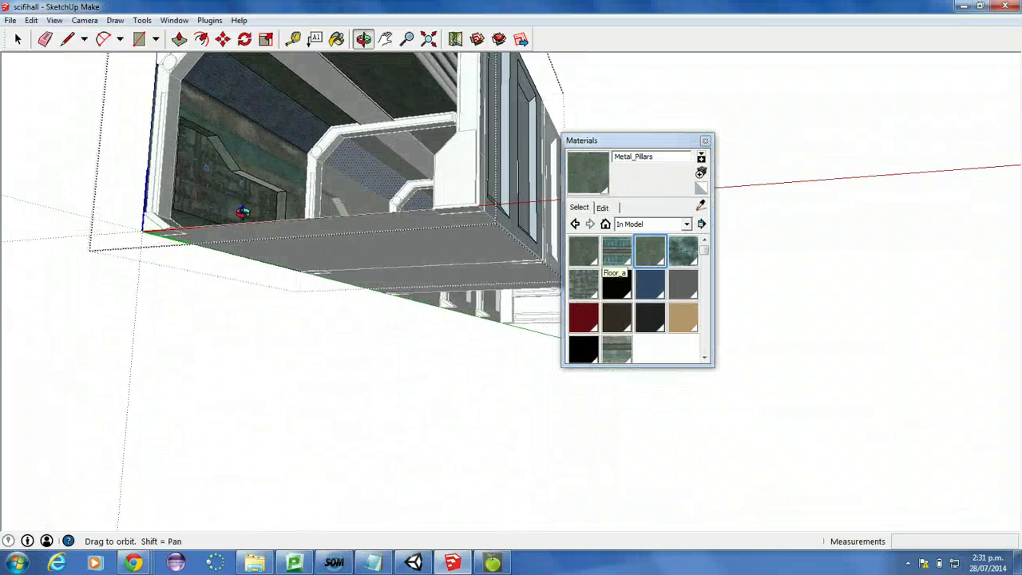
{"action": "left_click", "coordinate": [336, 39]}
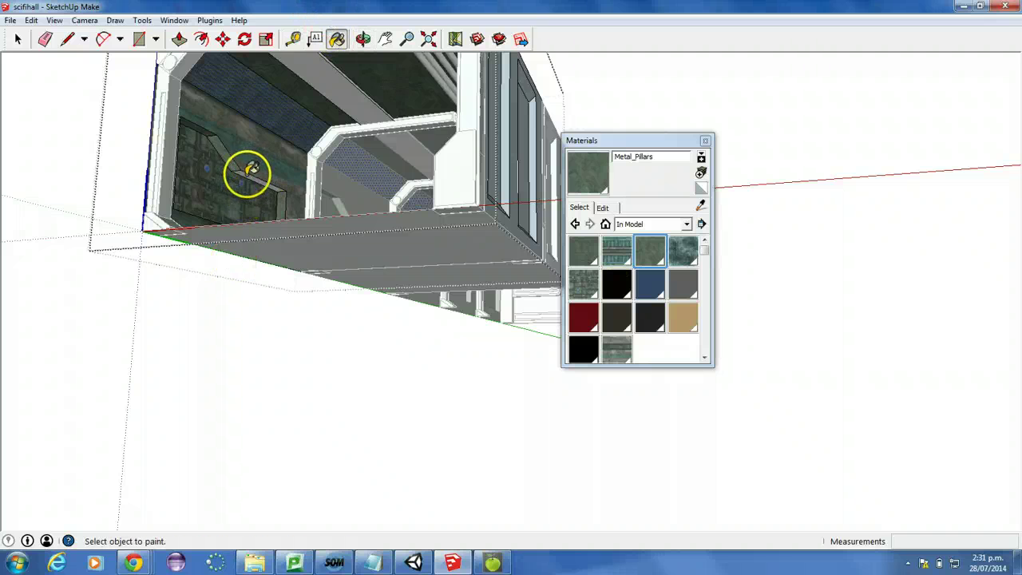
{"action": "left_click", "coordinate": [68, 38]}
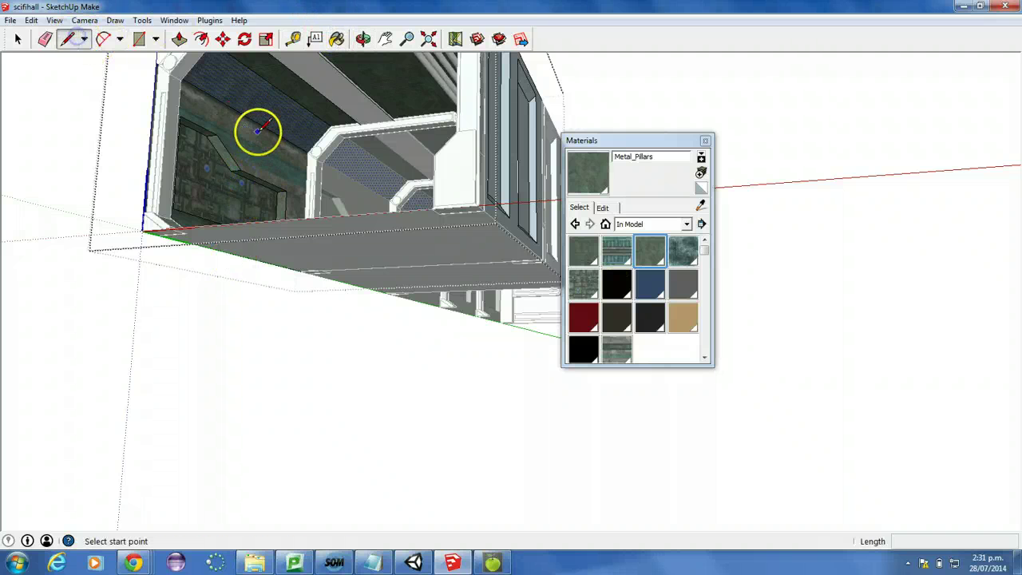
{"action": "left_click", "coordinate": [218, 136]}
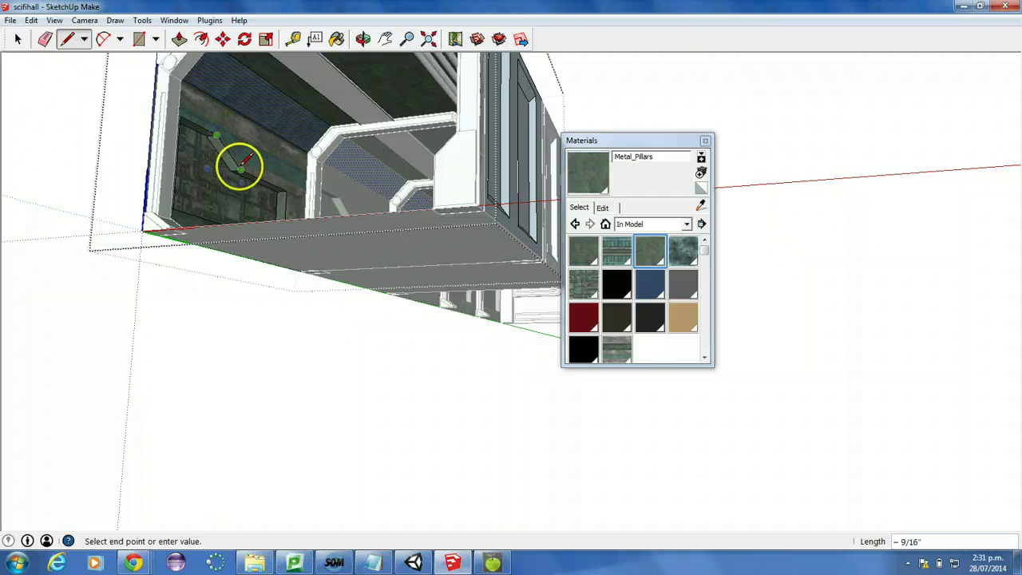
{"action": "left_click", "coordinate": [240, 165]}
{"action": "left_click", "coordinate": [18, 39]}
{"action": "left_click", "coordinate": [203, 163]}
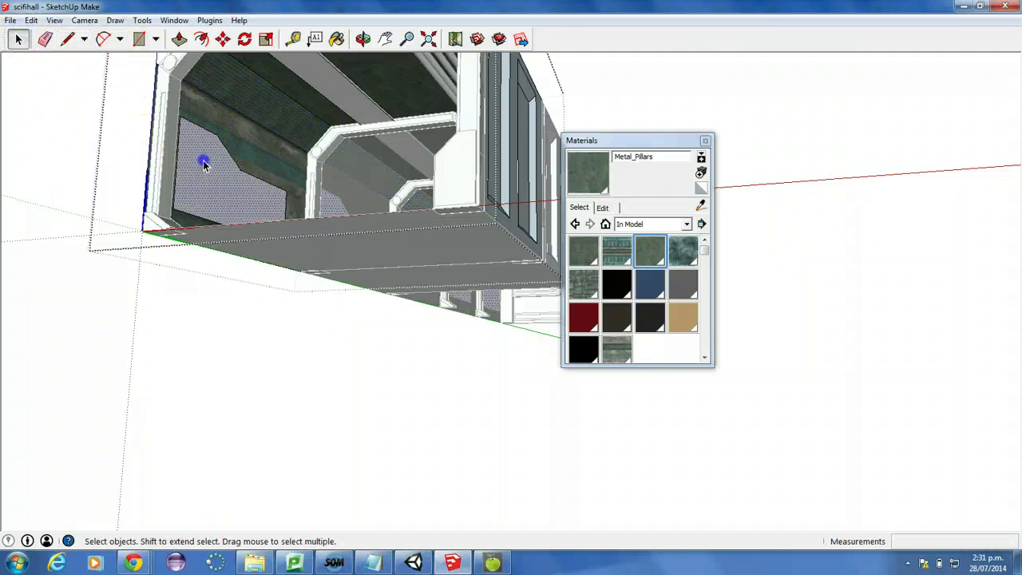
- Create a material named Glass using the m-016-018-bg image from the set9 folder, with 35 opacity
{"action": "left_click", "coordinate": [701, 173]}
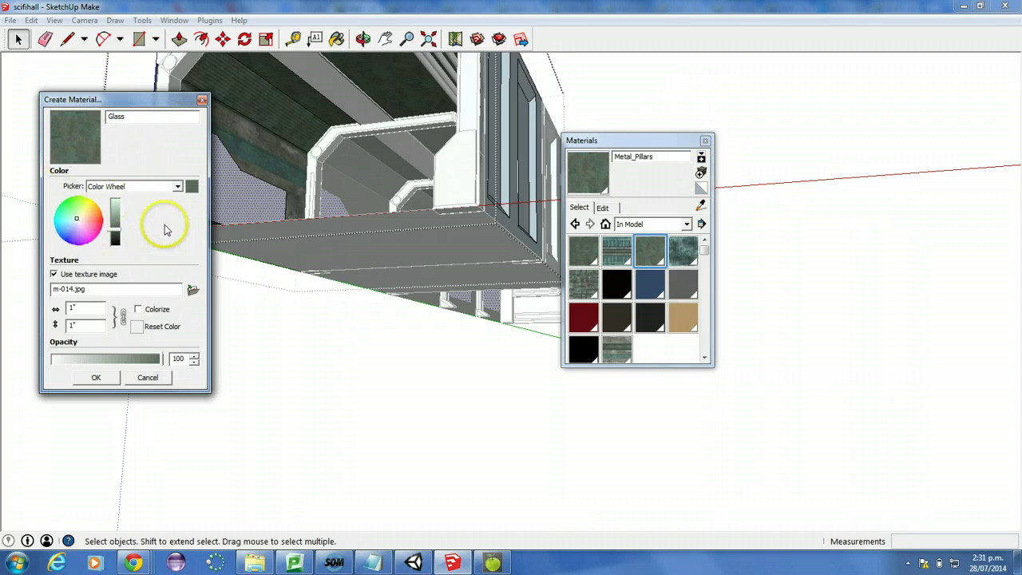
{"action": "left_click", "coordinate": [192, 288]}
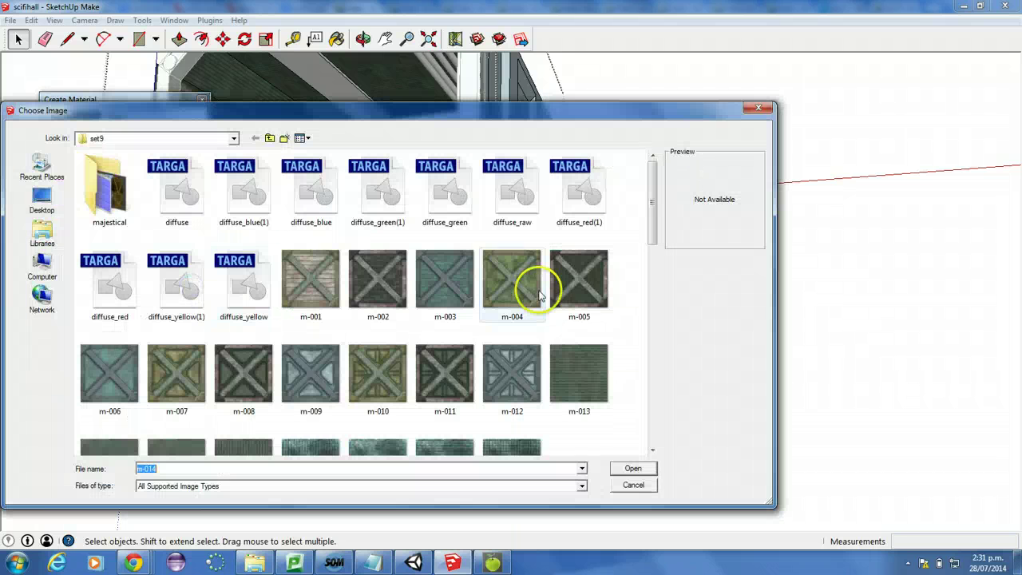
{"action": "left_click_drag", "start_coordinate": [648, 213], "coordinate": [647, 285]}
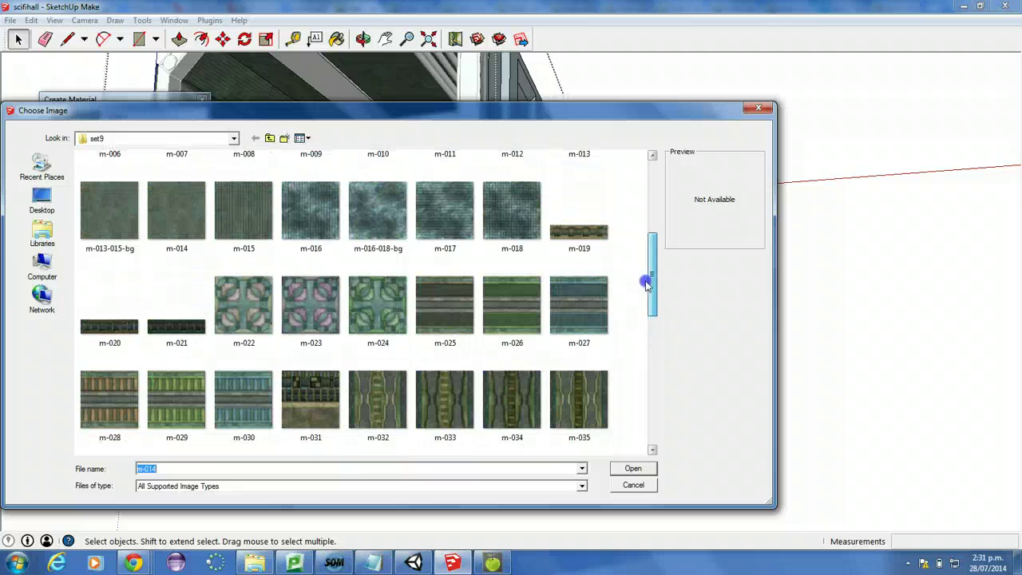
{"action": "left_click", "coordinate": [378, 209]}
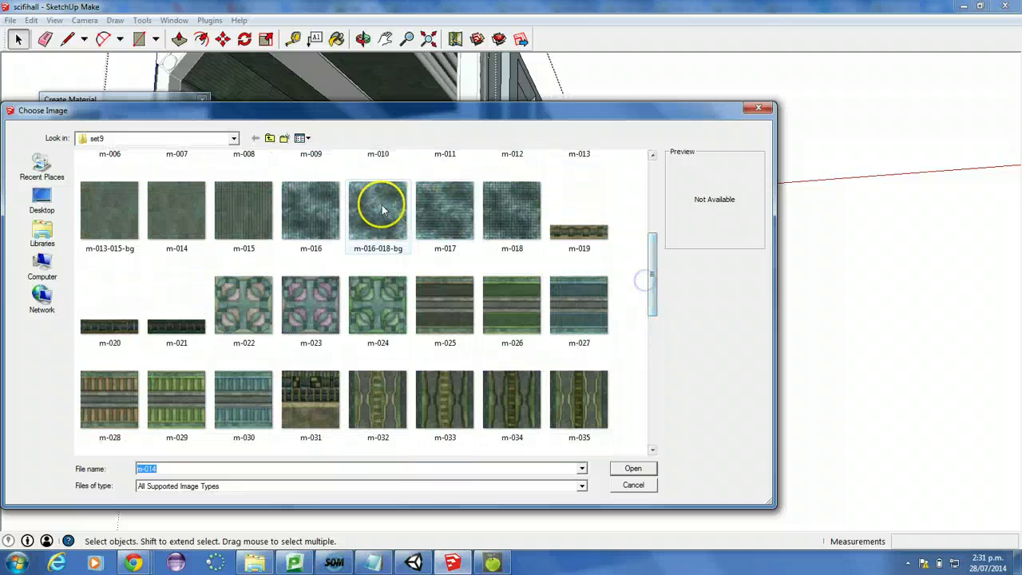
{"action": "left_click", "coordinate": [631, 468]}
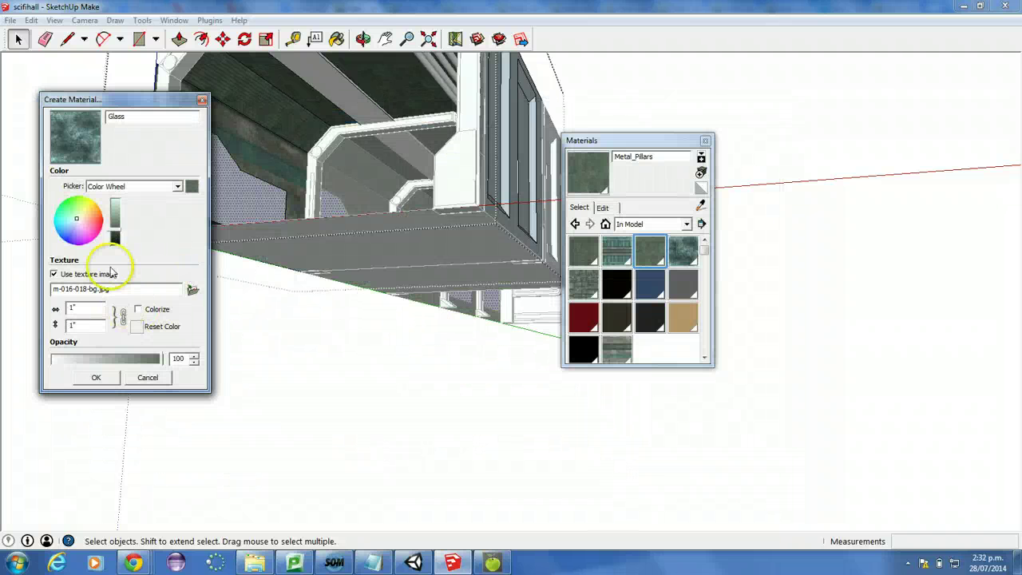
{"action": "left_click", "coordinate": [110, 358]}
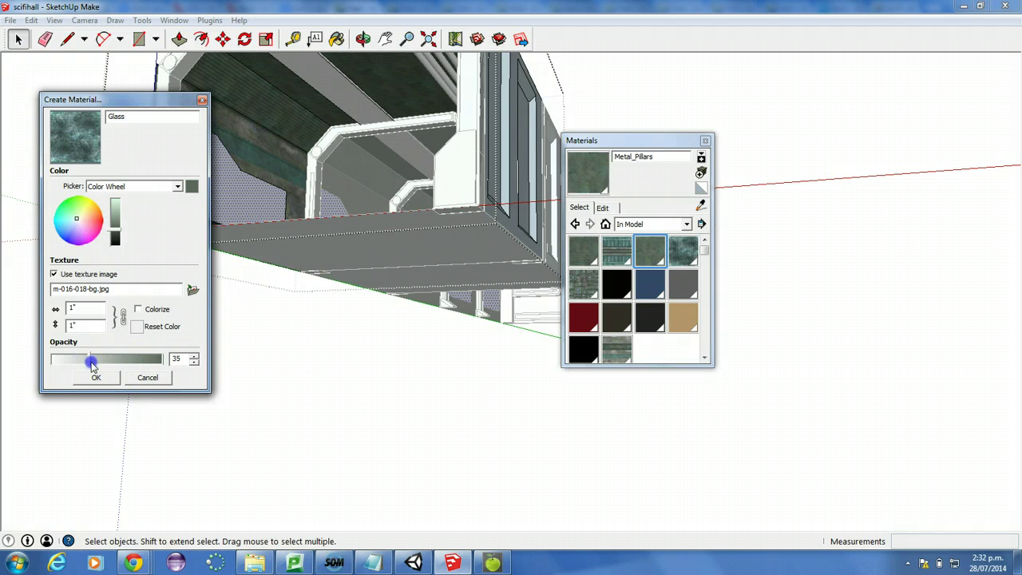
{"action": "left_click", "coordinate": [96, 377]}
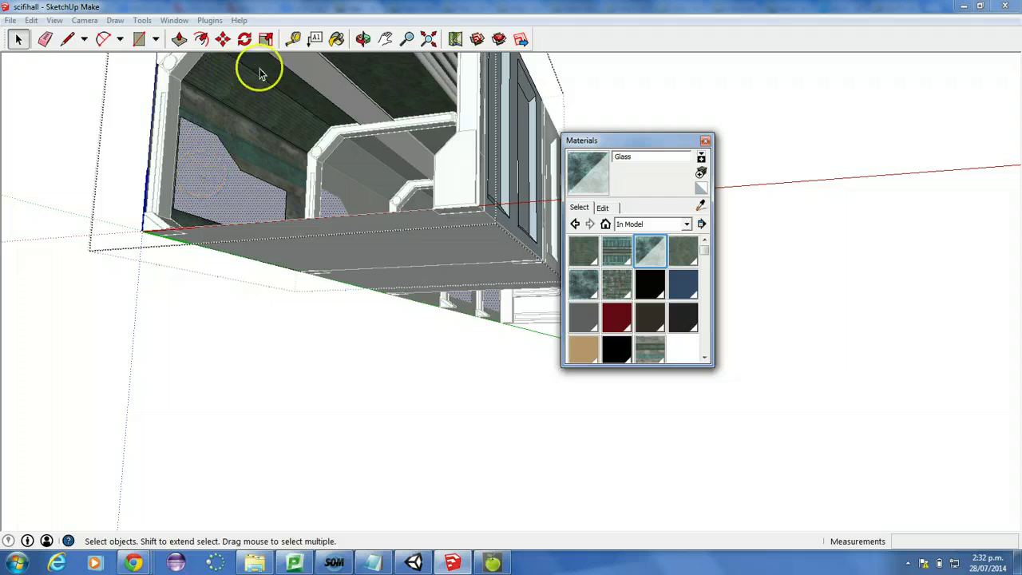
- Paint the face covering the left wall's stepped recess with Glass and leave the group
{"action": "left_click", "coordinate": [336, 38]}
{"action": "left_click", "coordinate": [210, 159]}
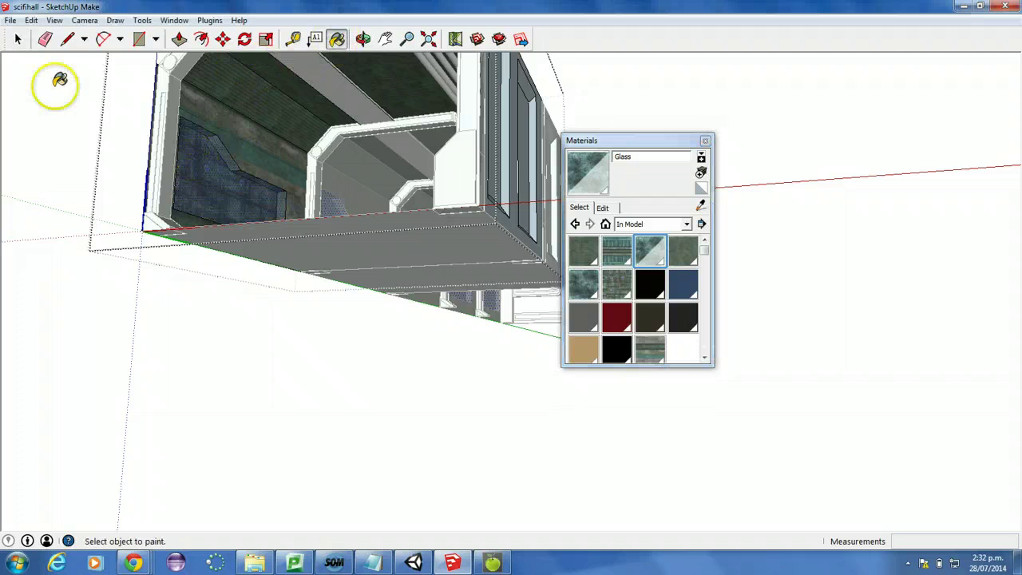
{"action": "left_click", "coordinate": [17, 38]}
{"action": "left_click", "coordinate": [48, 159]}
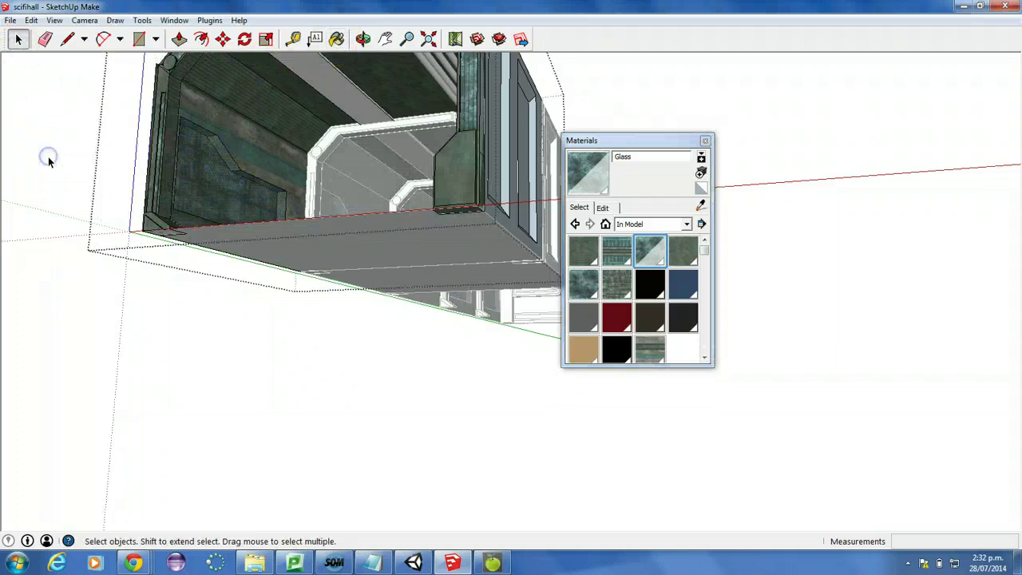
- Reopen the hallway group and raise the Glass material's opacity so the piping behind the cover shows only faintly
{"action": "left_click", "coordinate": [201, 184]}
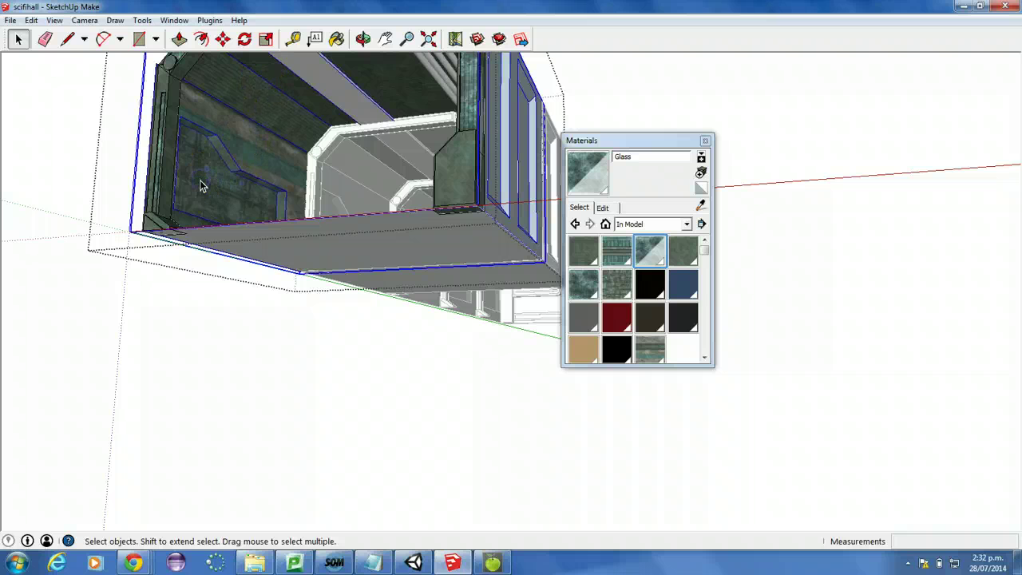
{"action": "double_click", "coordinate": [198, 179]}
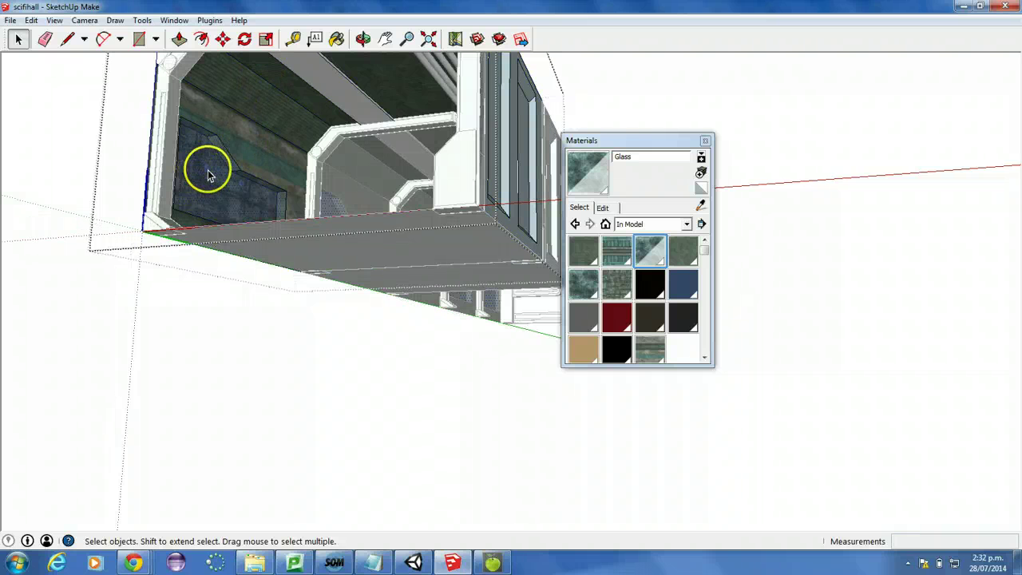
{"action": "scroll", "coordinate": [202, 171], "scroll_direction": "up", "scroll_amount": 5}
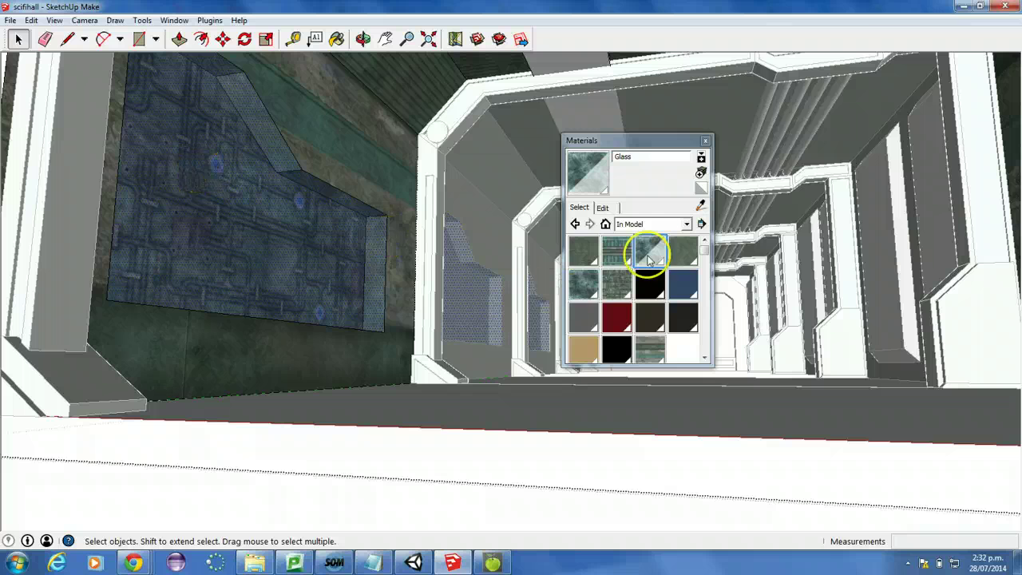
{"action": "double_click", "coordinate": [645, 249]}
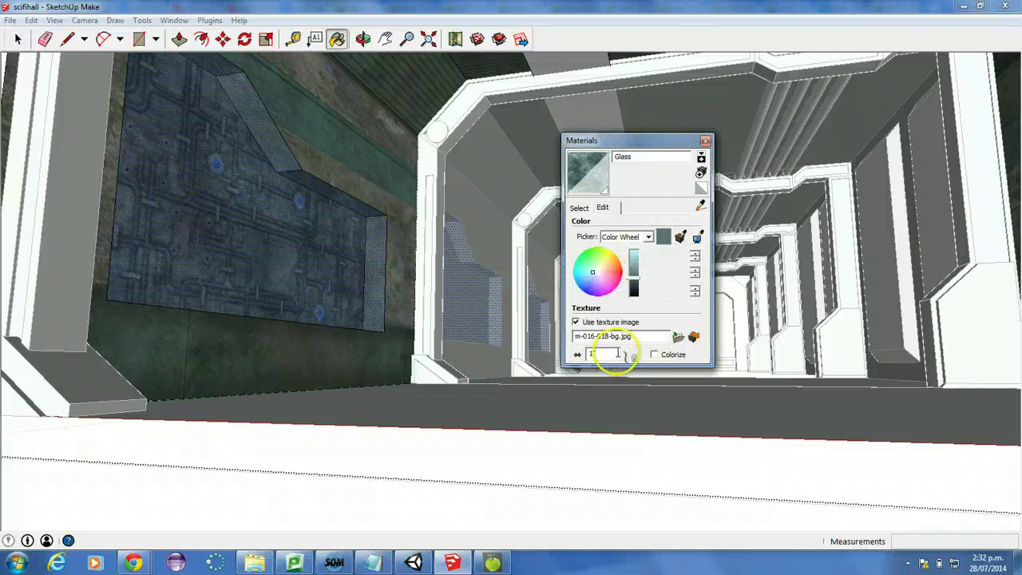
{"action": "left_click_drag", "start_coordinate": [661, 369], "coordinate": [662, 434]}
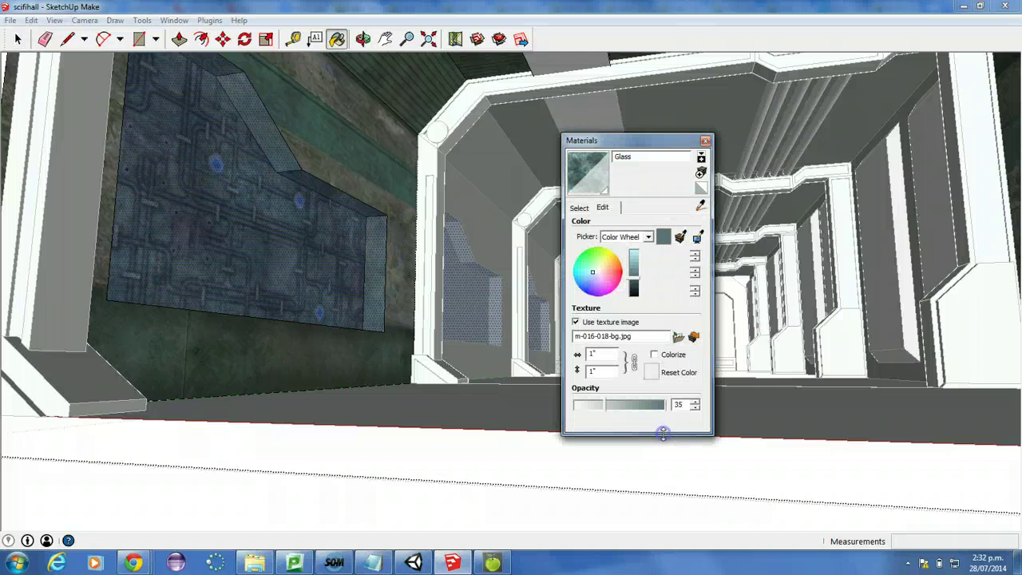
{"action": "left_click", "coordinate": [641, 411]}
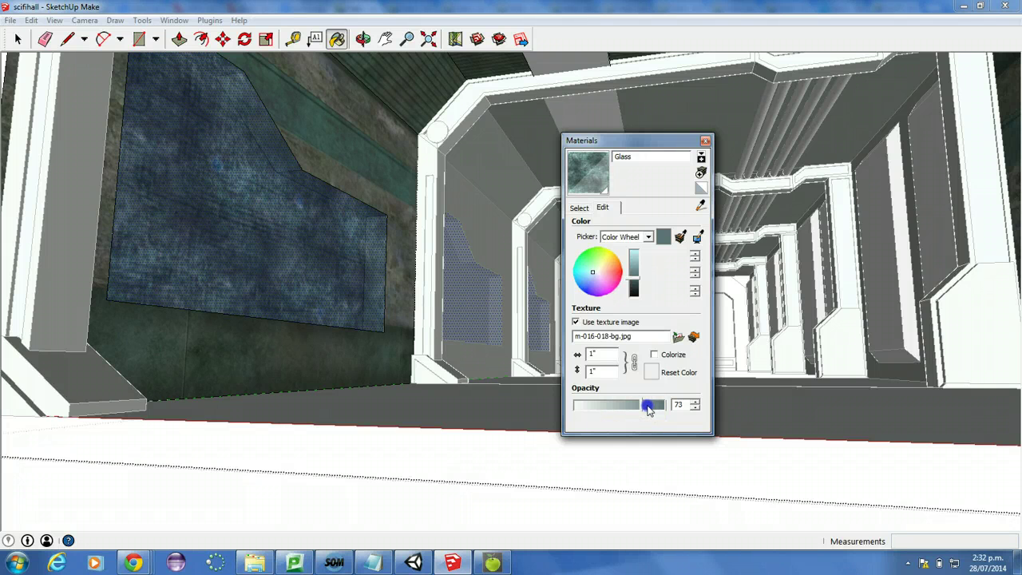
{"action": "left_click_drag", "start_coordinate": [663, 407], "coordinate": [650, 407]}
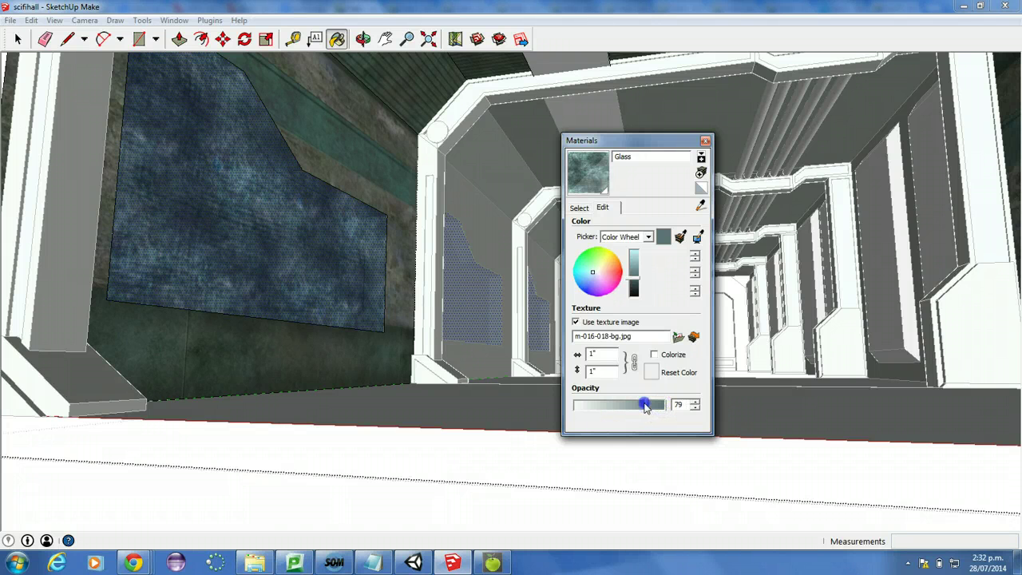
{"action": "left_click", "coordinate": [705, 140]}
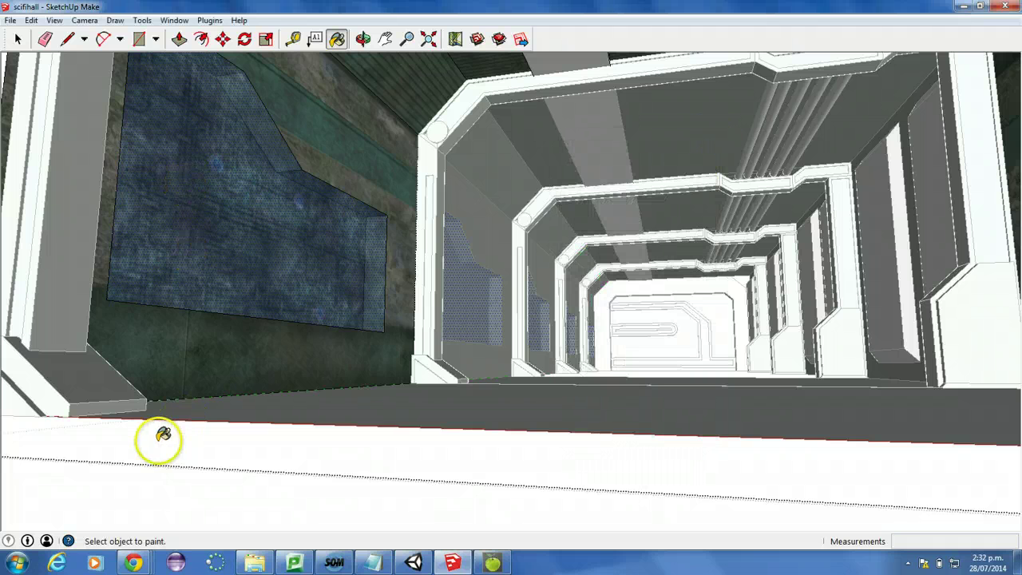
{"action": "left_click", "coordinate": [17, 38]}
{"action": "left_click", "coordinate": [127, 464]}
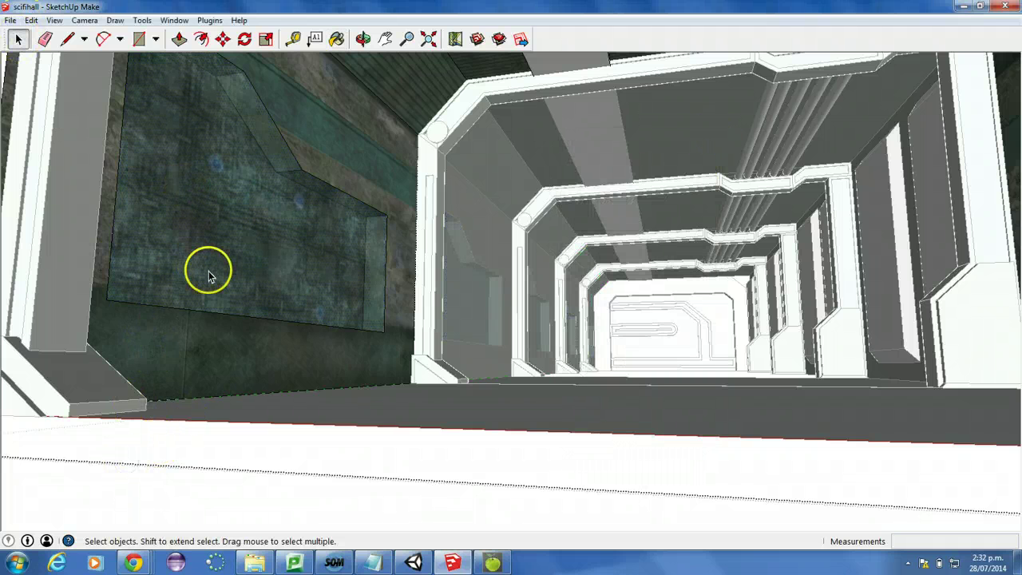
{"action": "left_click", "coordinate": [263, 86]}
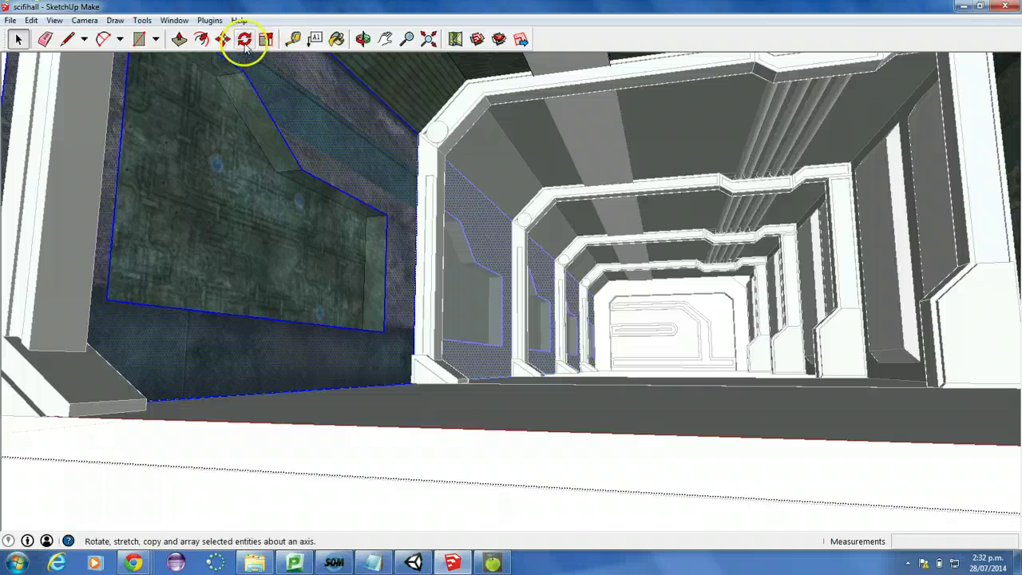
{"action": "left_click", "coordinate": [202, 40]}
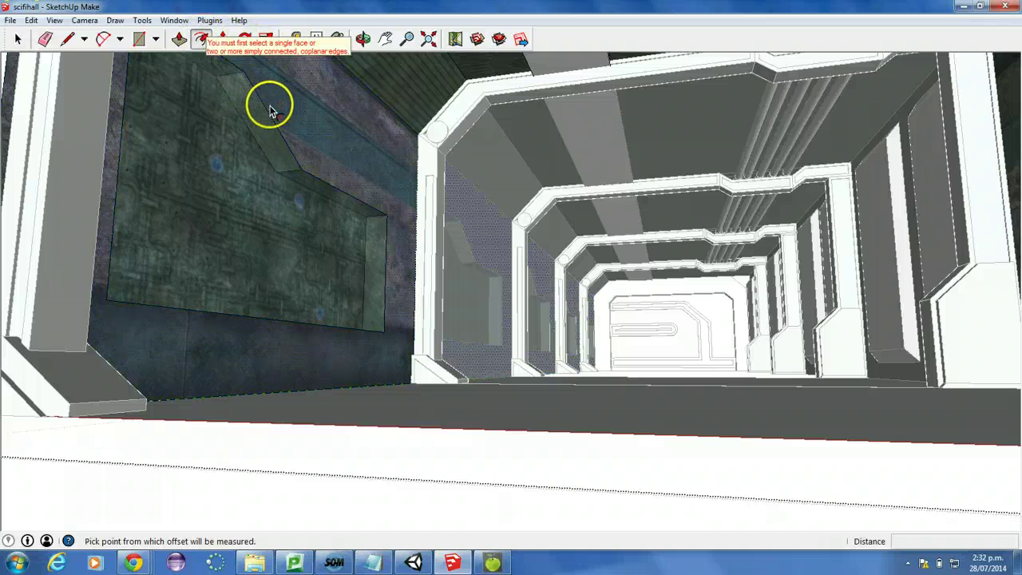
{"action": "left_click", "coordinate": [270, 109]}
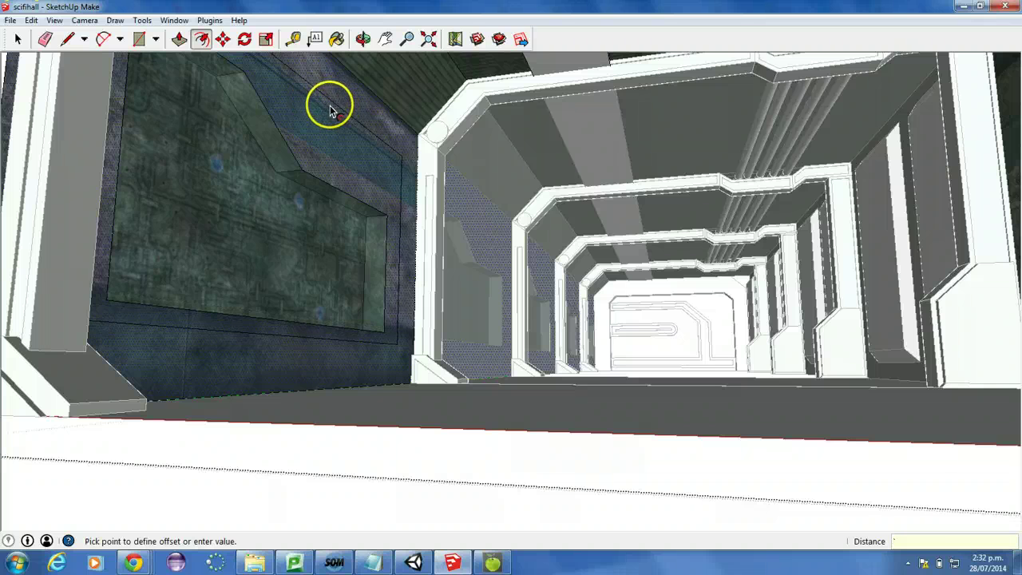
{"action": "left_click", "coordinate": [298, 107]}
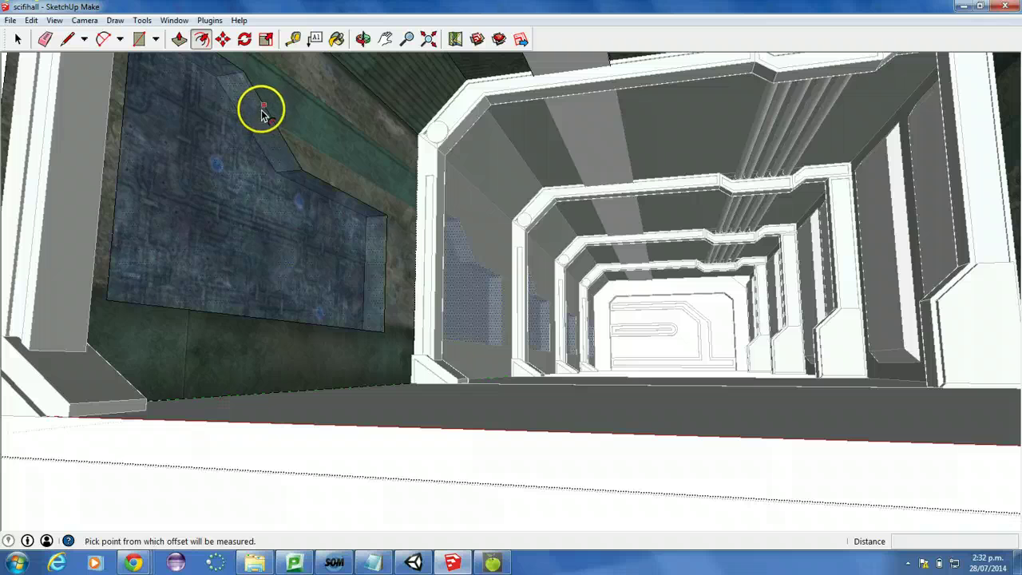
- Offset the covering face's outline outward by about 1/16" and pull the resulting narrow rim slightly out from the wall
{"action": "left_click", "coordinate": [267, 112]}
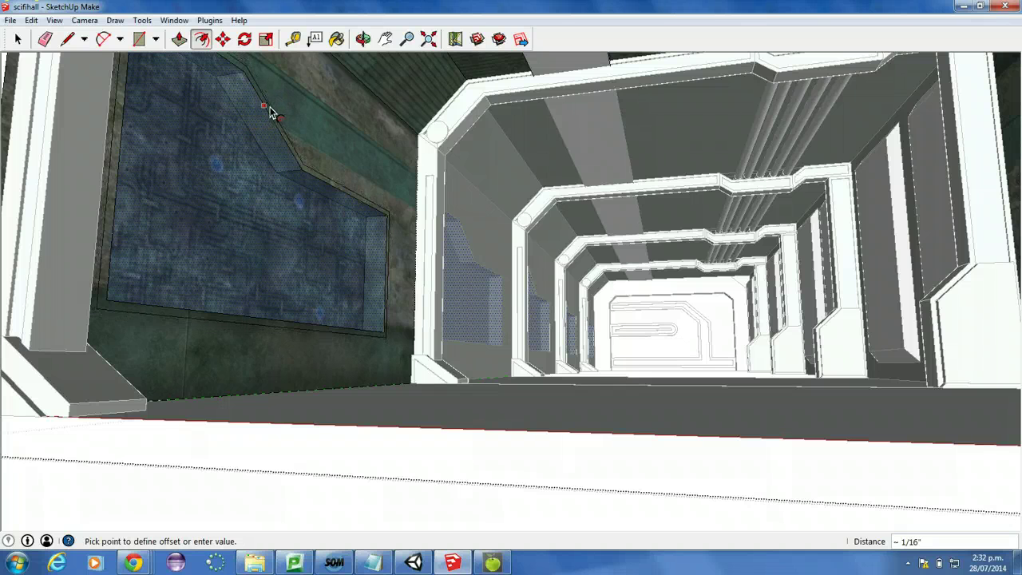
{"action": "left_click", "coordinate": [269, 109]}
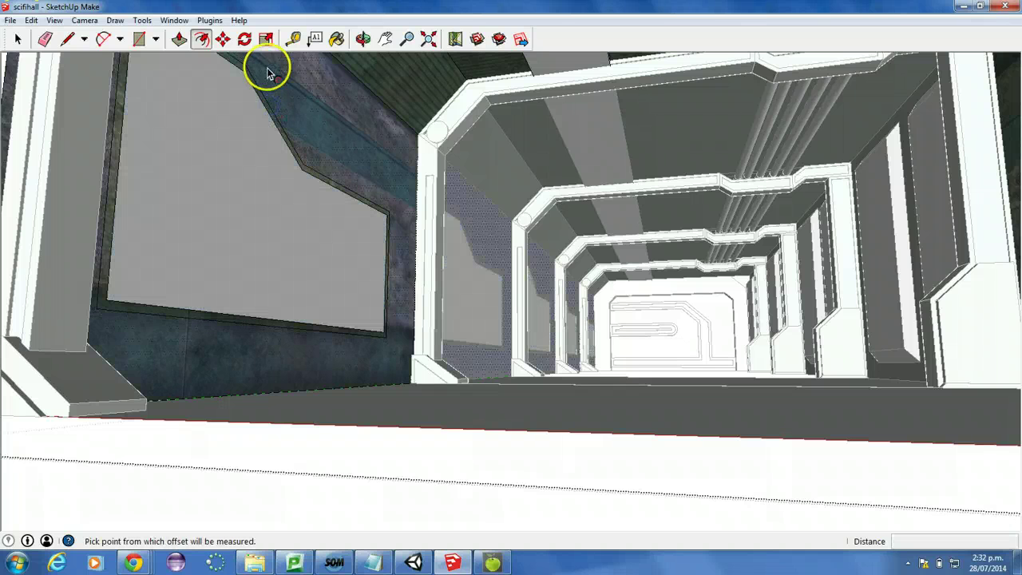
{"action": "left_click", "coordinate": [184, 40]}
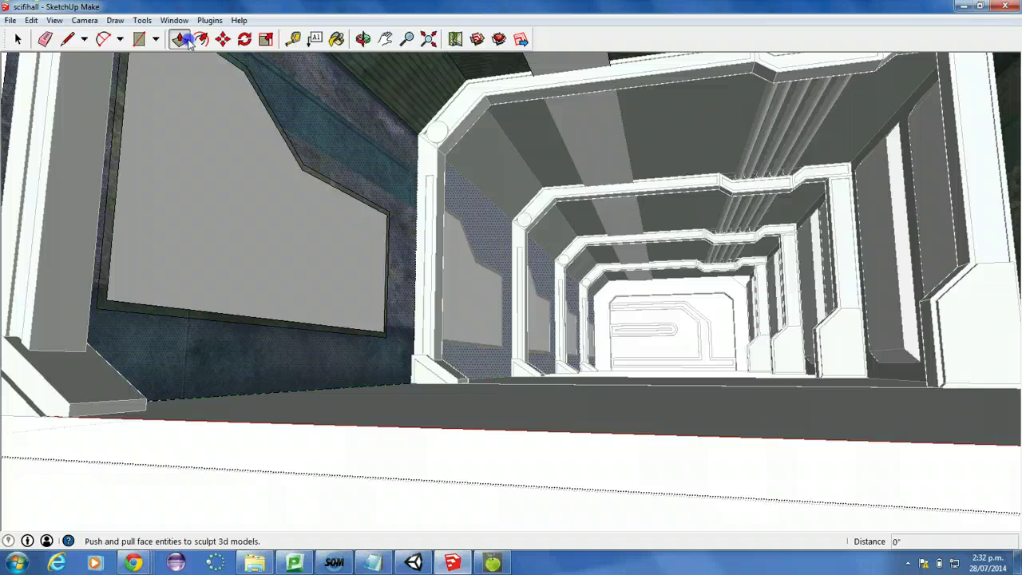
{"action": "left_click", "coordinate": [255, 94]}
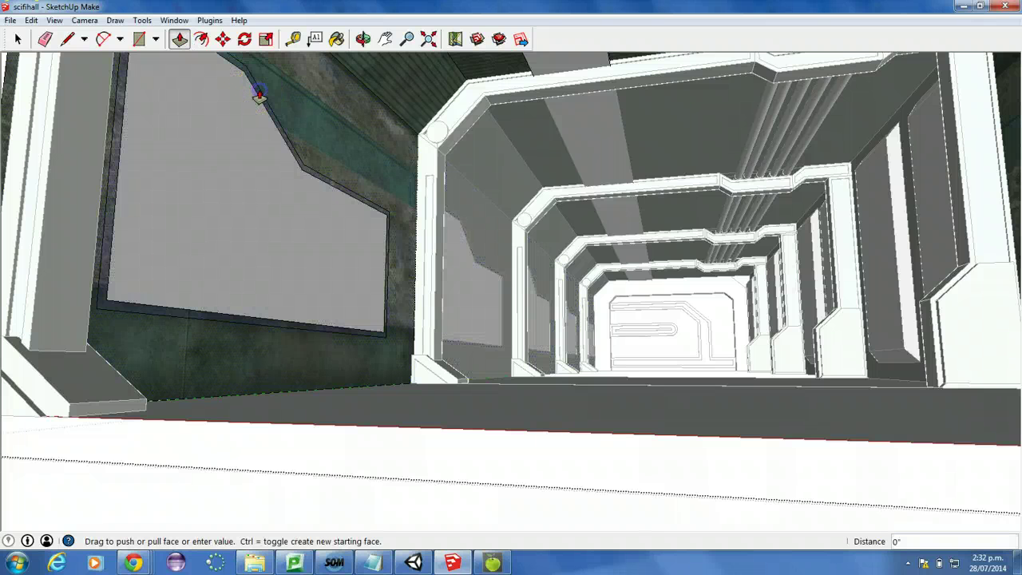
{"action": "left_click", "coordinate": [261, 96]}
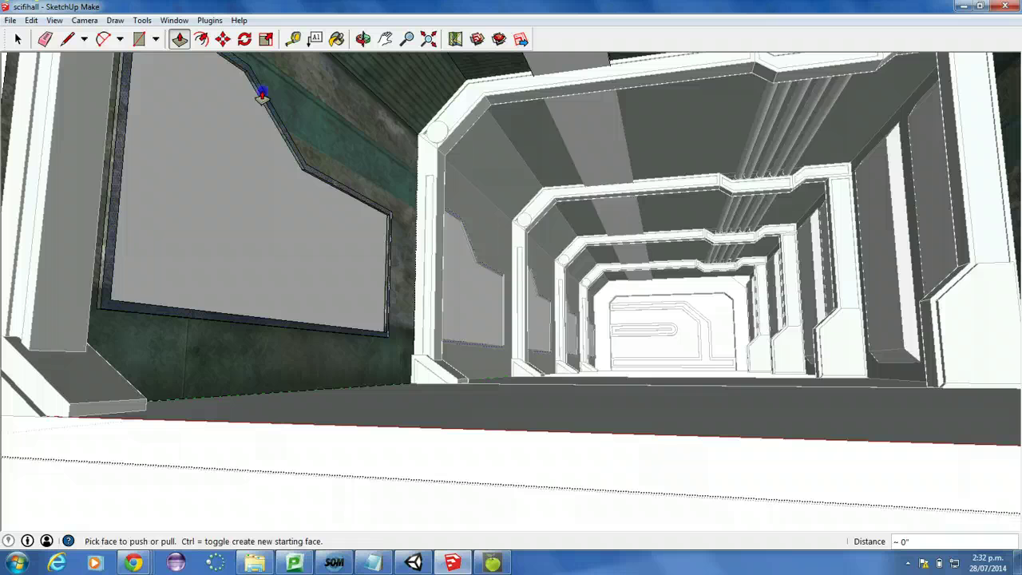
- Delete the blank face covering the left wall's stepped recess, keeping the raised rim around it
{"action": "left_click", "coordinate": [17, 42]}
{"action": "left_click", "coordinate": [224, 159]}
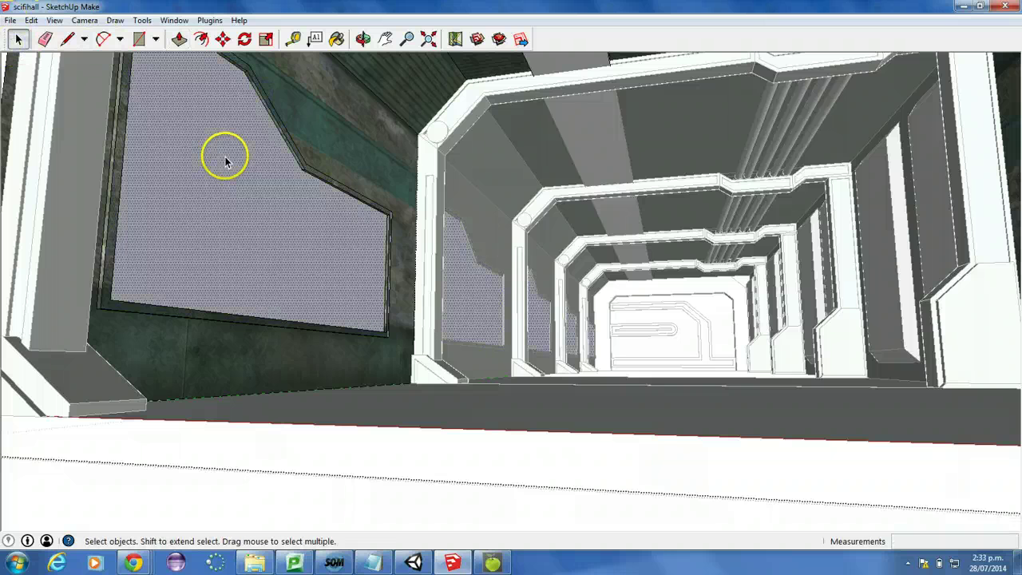
{"action": "key", "text": "Delete"}
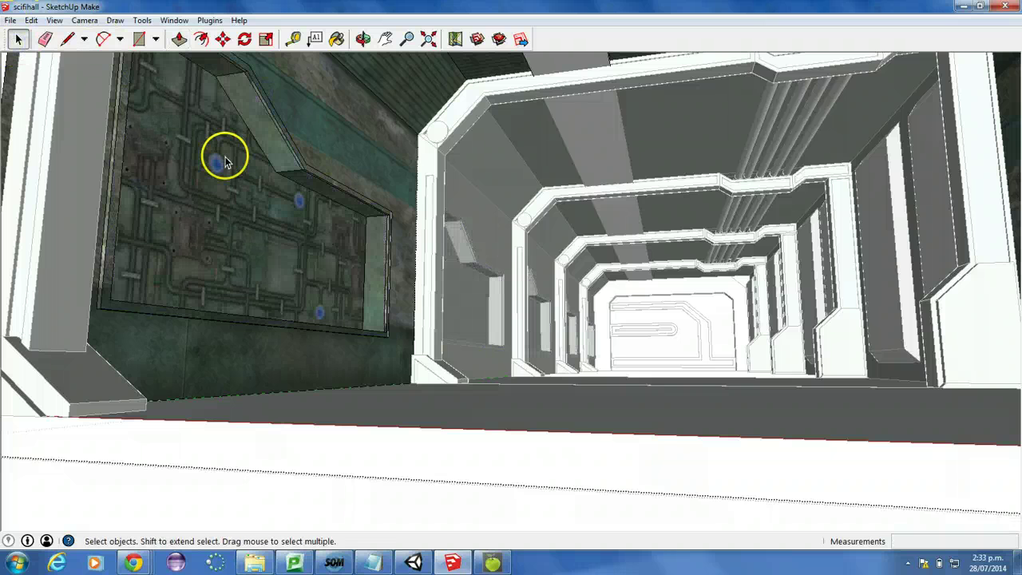
- Restore the deleted face covering the left wall's stepped recess, paint it with Glass and leave the group
{"action": "key", "text": "ctrl+z"}
{"action": "left_click", "coordinate": [199, 174]}
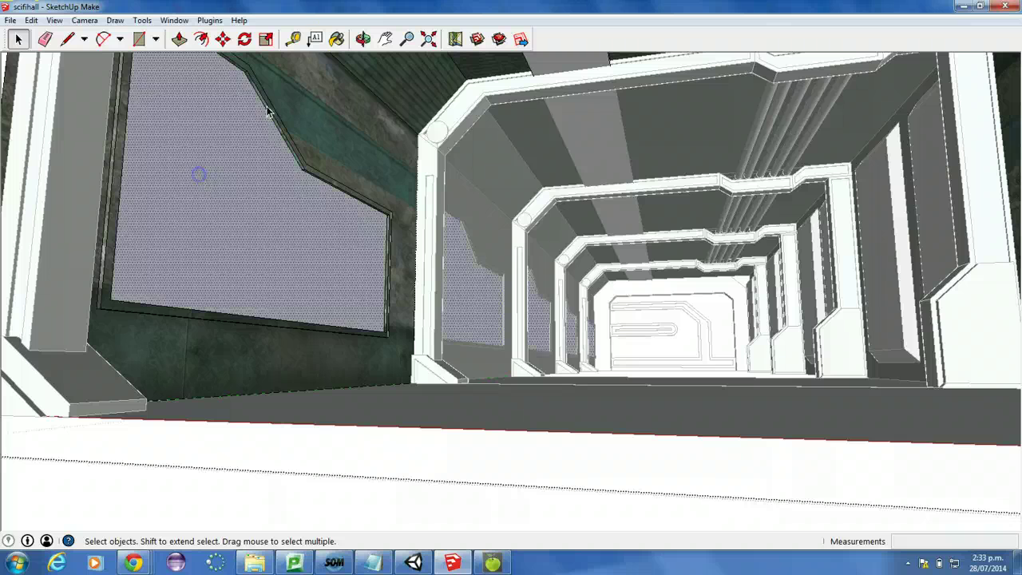
{"action": "left_click", "coordinate": [336, 39]}
{"action": "left_click", "coordinate": [233, 157]}
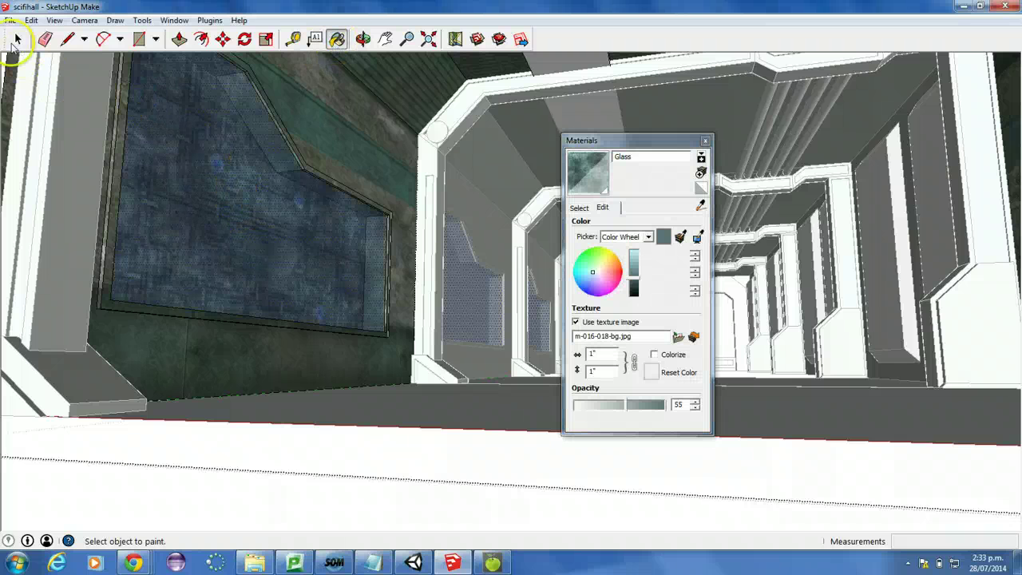
{"action": "left_click", "coordinate": [16, 39]}
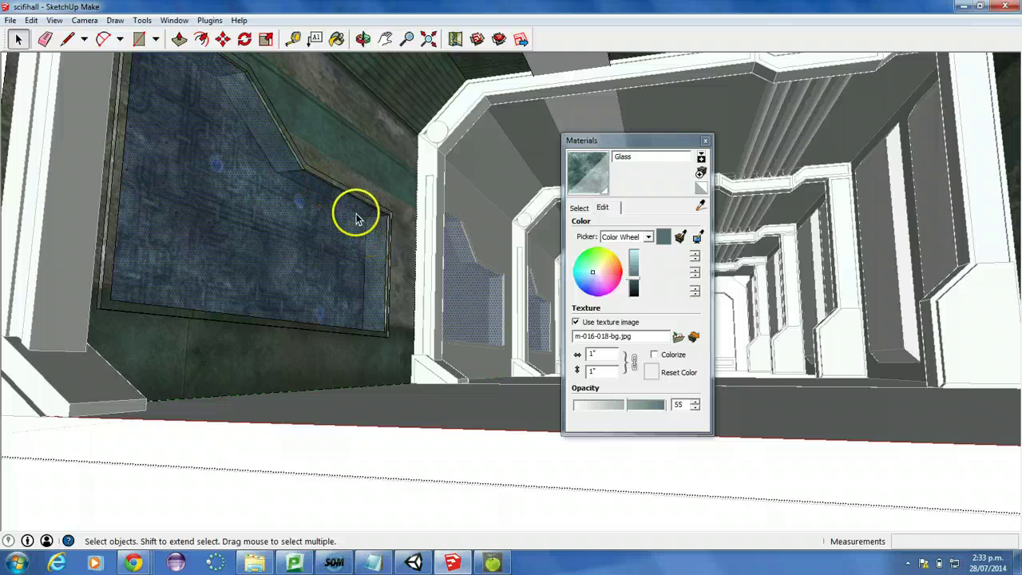
{"action": "left_click", "coordinate": [112, 459]}
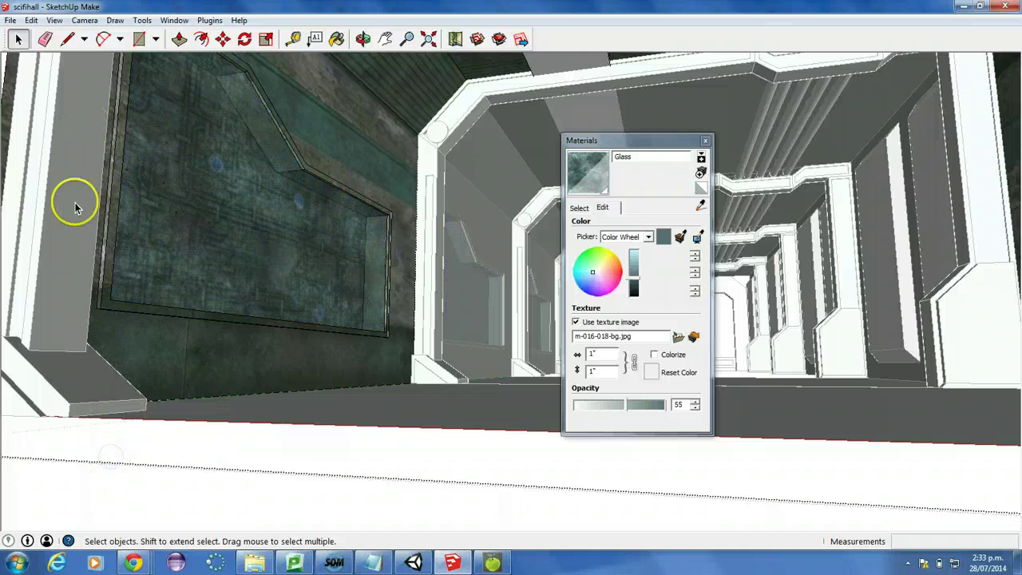
{"action": "scroll", "coordinate": [194, 175], "scroll_direction": "down", "scroll_amount": 6}
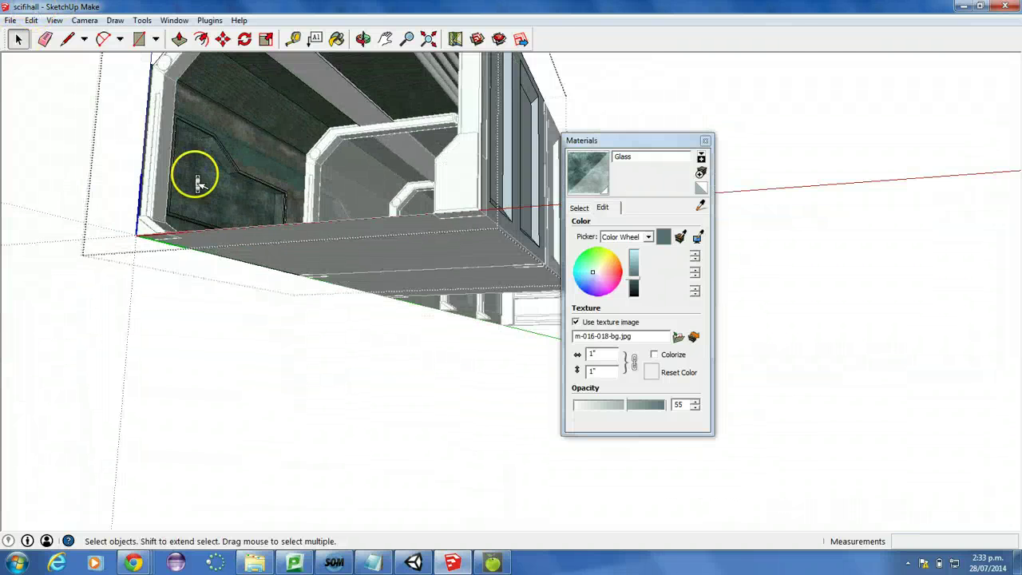
{"action": "left_click", "coordinate": [94, 128]}
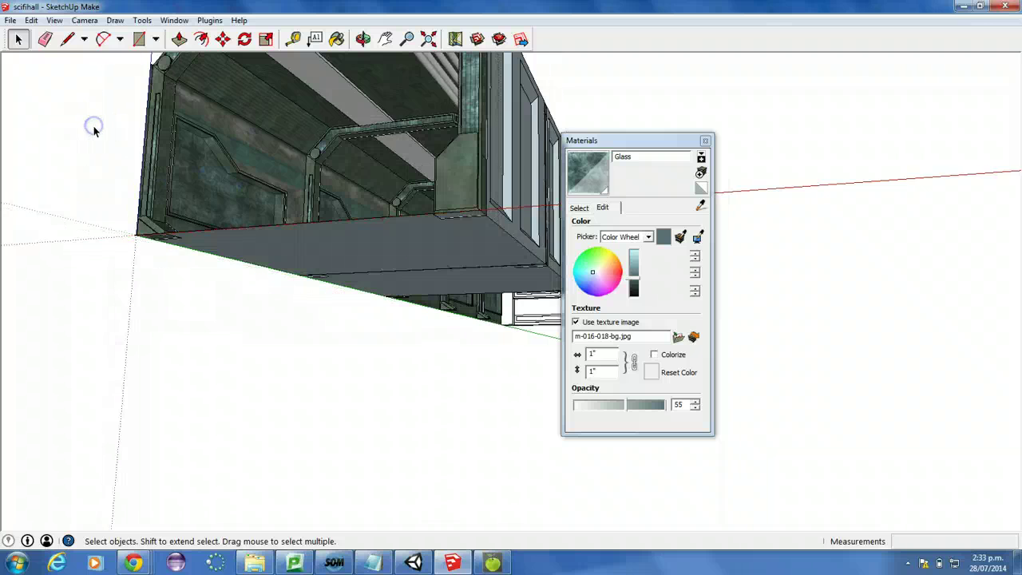
- Open the ceiling pipes group inside the hallway for editing and darken the Glass material's colour to nearly black
{"action": "left_click", "coordinate": [362, 39]}
{"action": "left_click_drag", "start_coordinate": [239, 103], "coordinate": [206, 181]}
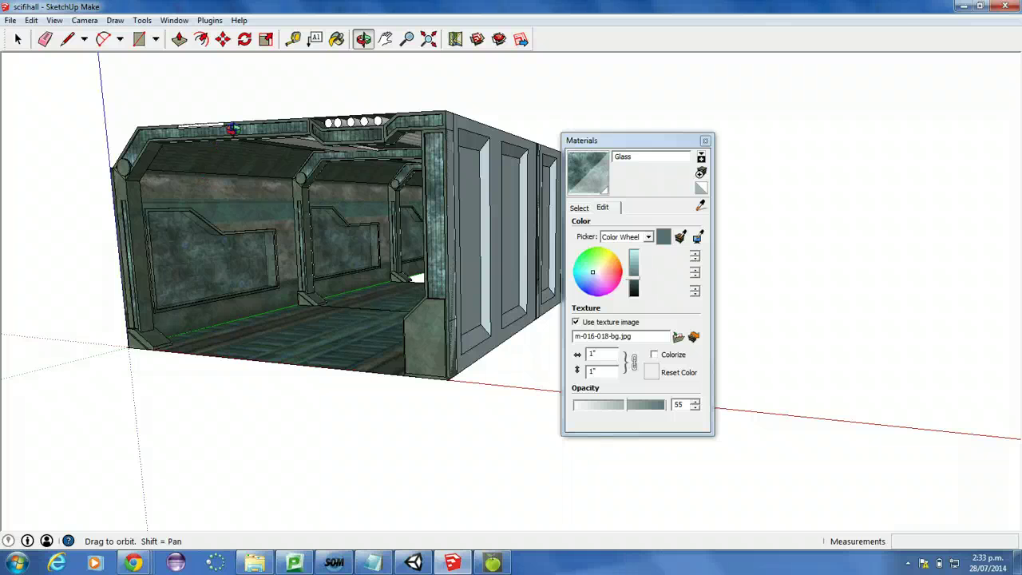
{"action": "left_click_drag", "start_coordinate": [232, 128], "coordinate": [335, 141]}
{"action": "left_click", "coordinate": [638, 154]}
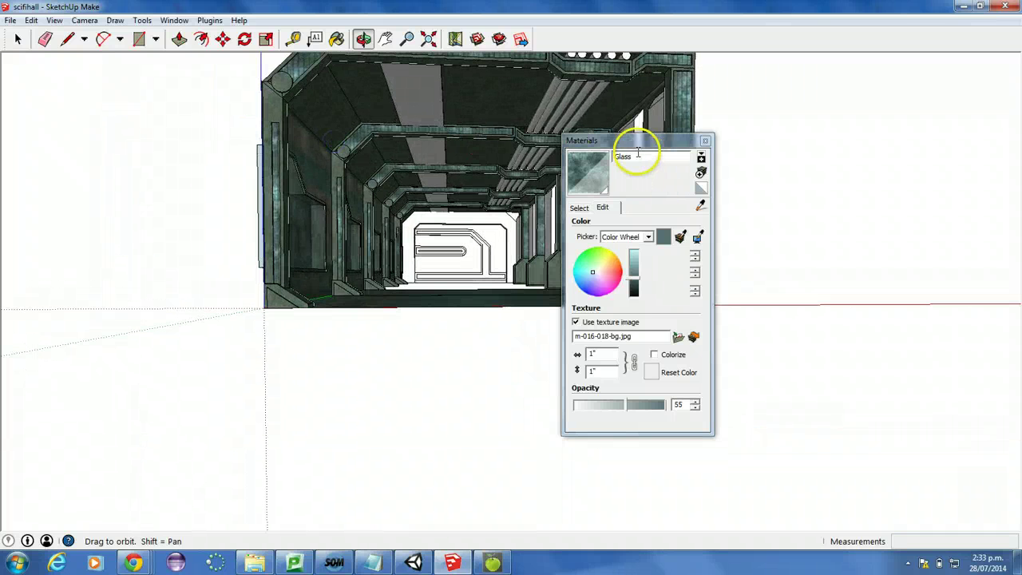
{"action": "left_click_drag", "start_coordinate": [637, 143], "coordinate": [815, 139]}
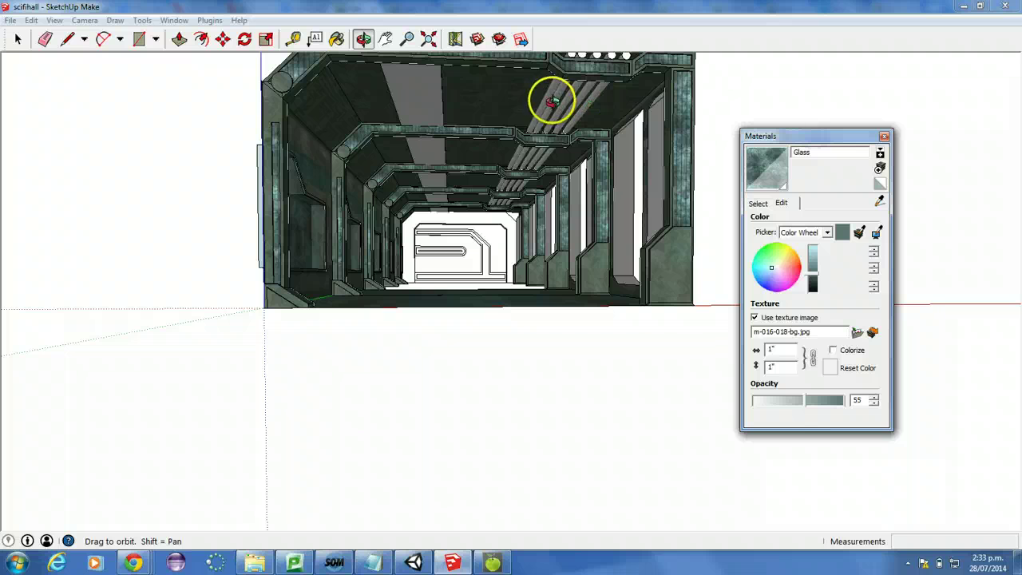
{"action": "left_click", "coordinate": [17, 39]}
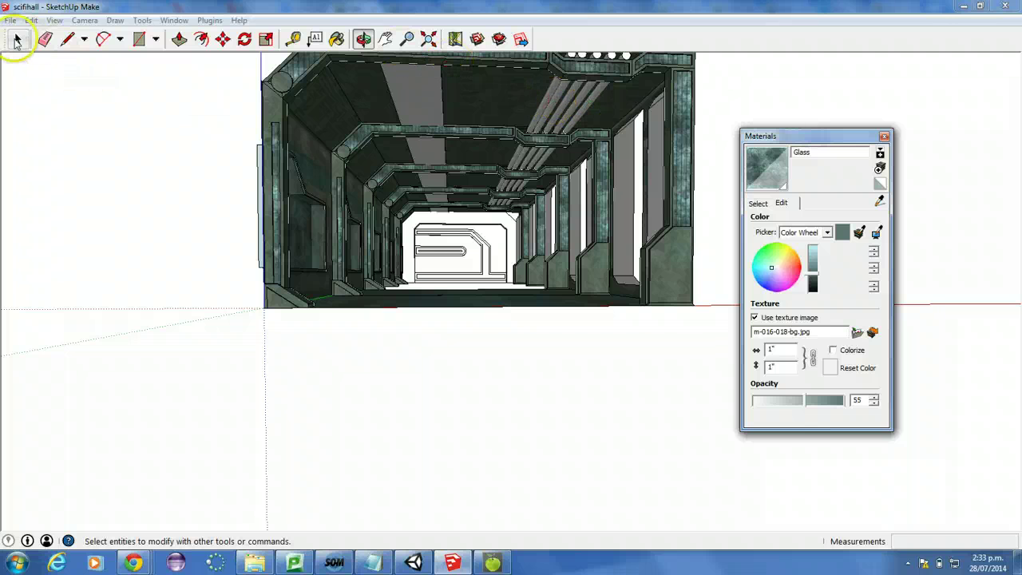
{"action": "double_click", "coordinate": [549, 98]}
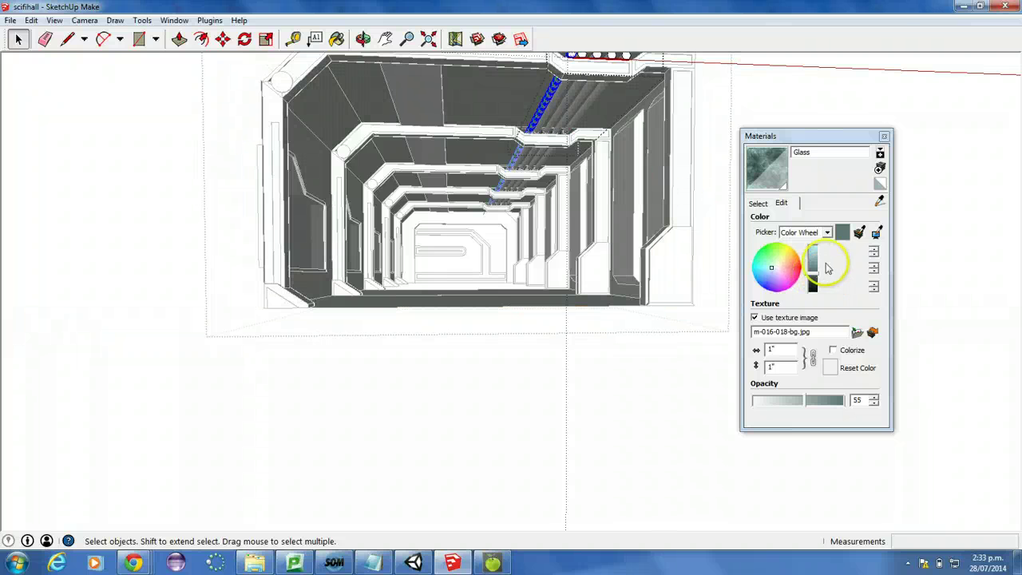
{"action": "left_click_drag", "start_coordinate": [810, 284], "coordinate": [813, 289]}
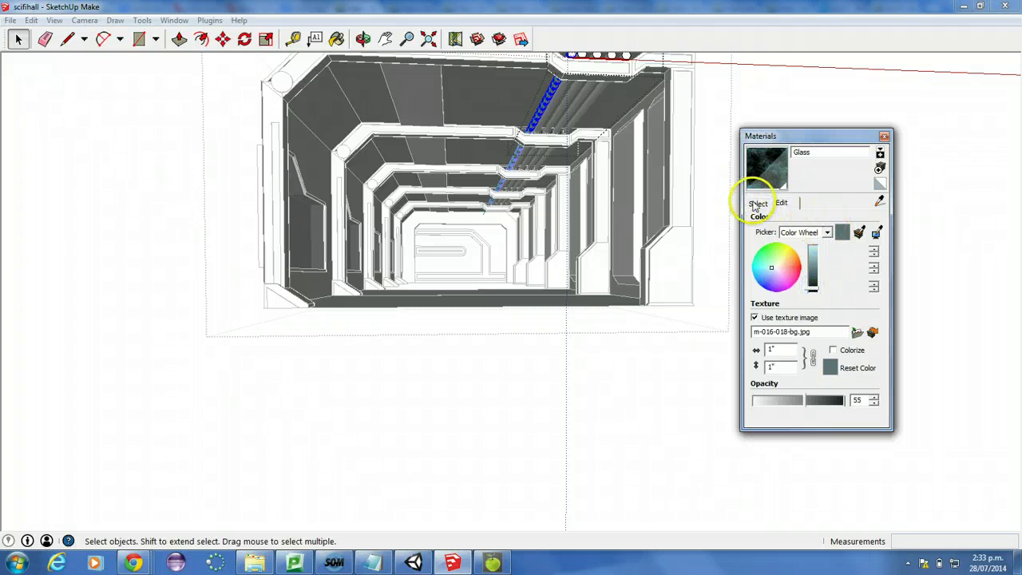
{"action": "left_click", "coordinate": [884, 137]}
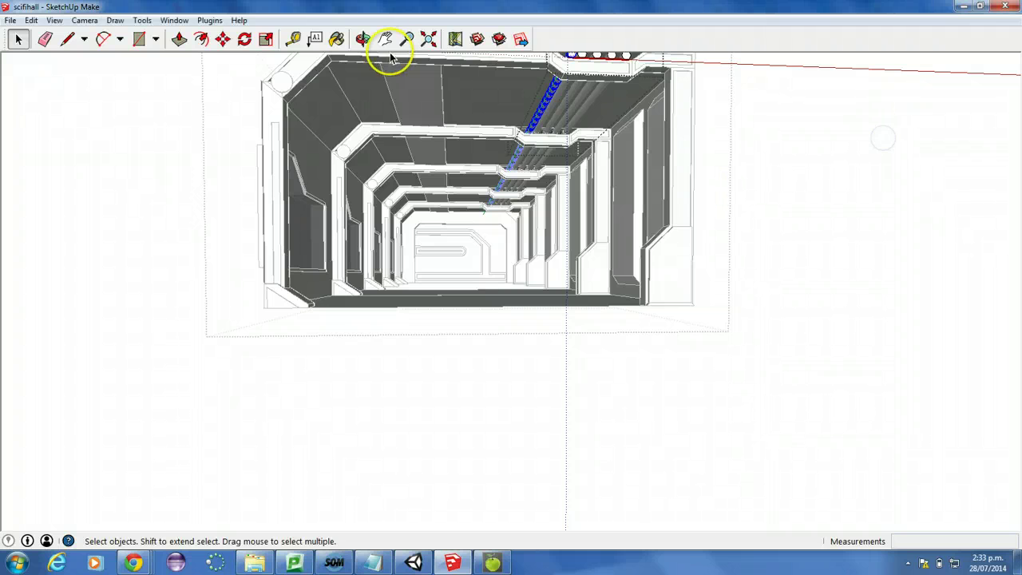
- Paint the selected first ceiling pipe with the Sophie_Shoes material
{"action": "left_click", "coordinate": [336, 38]}
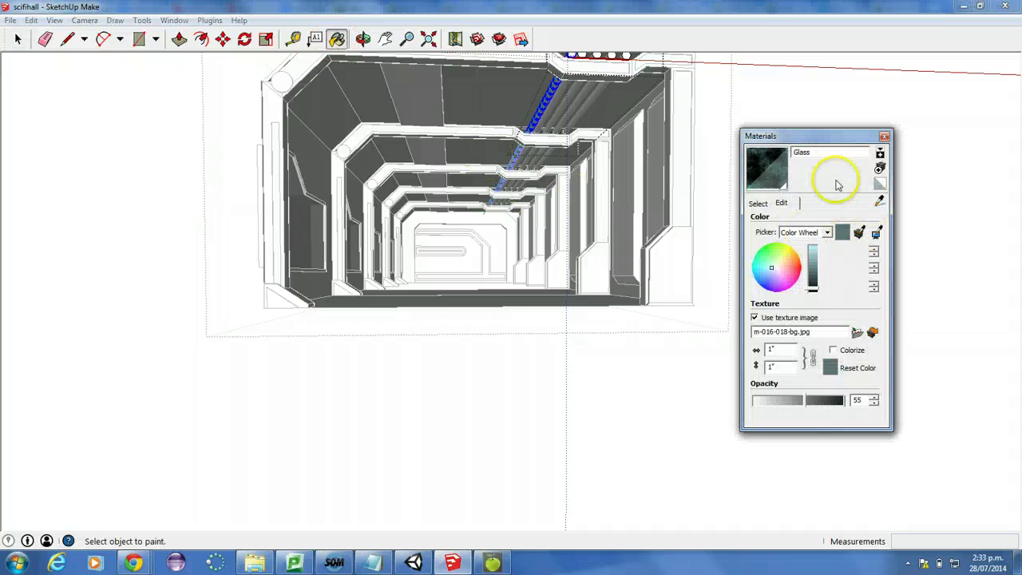
{"action": "left_click", "coordinate": [757, 204]}
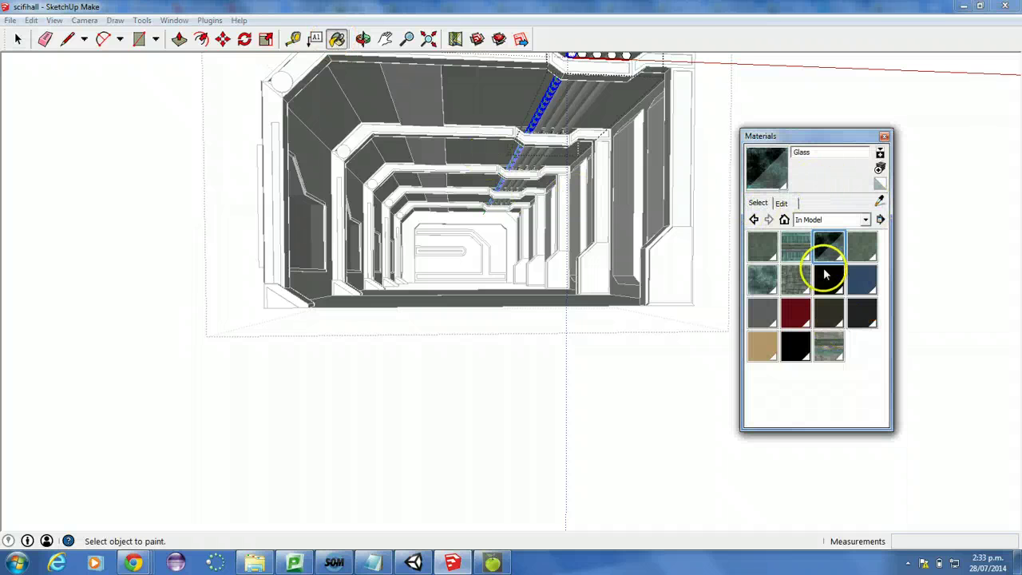
{"action": "left_click", "coordinate": [827, 312]}
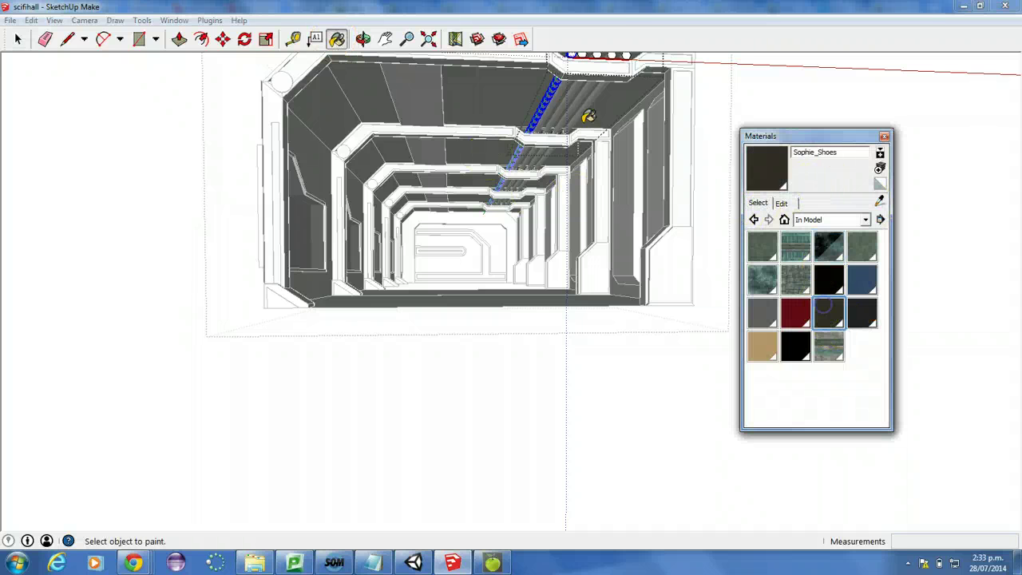
{"action": "left_click", "coordinate": [553, 89]}
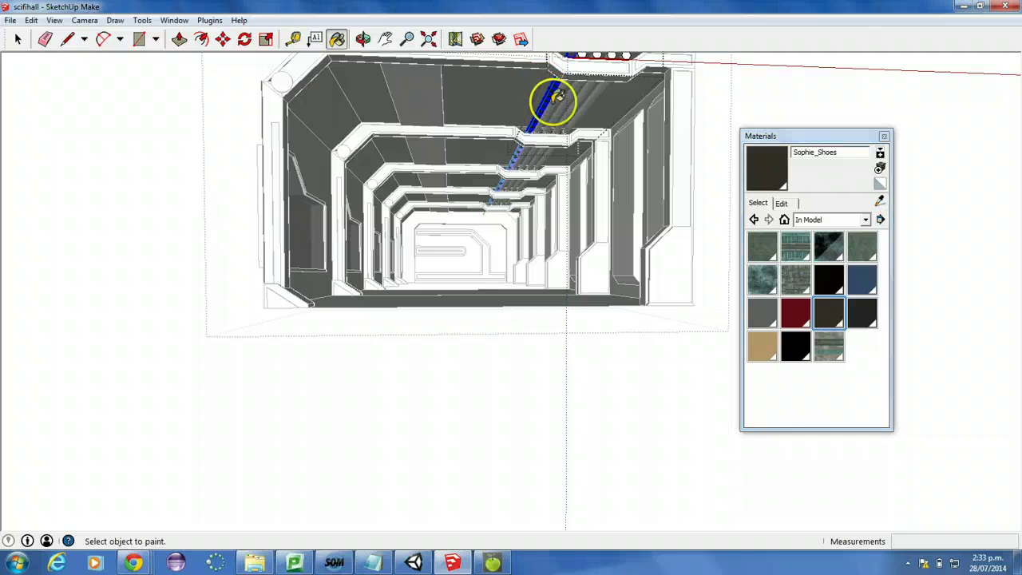
{"action": "left_click", "coordinate": [18, 39]}
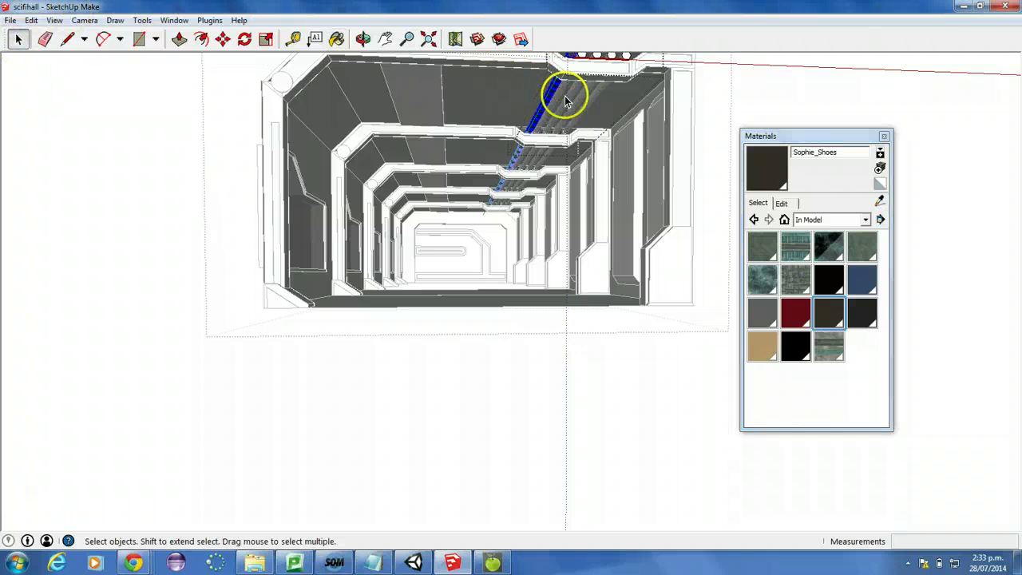
- Paint the other ceiling pipes with the dark Sophie_Hair, Sophie_Shoes and Sophie_Shoes2 materials
{"action": "left_click", "coordinate": [829, 281]}
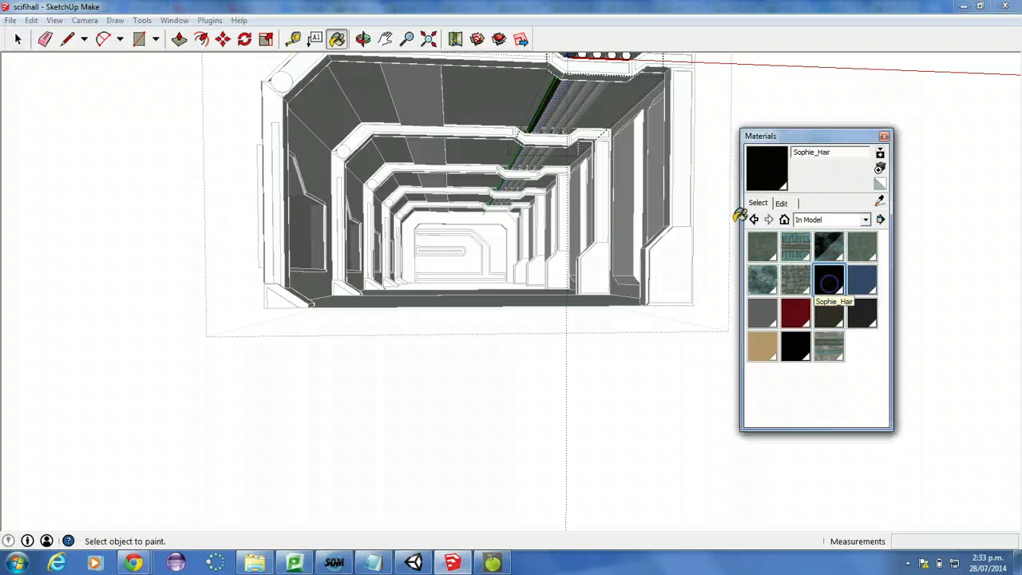
{"action": "left_click", "coordinate": [569, 102]}
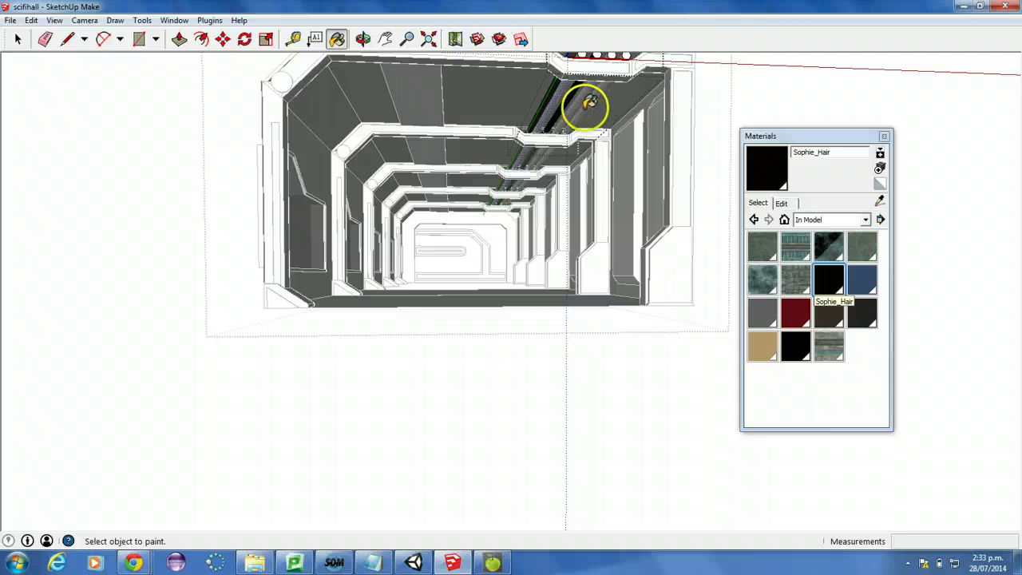
{"action": "left_click", "coordinate": [829, 313]}
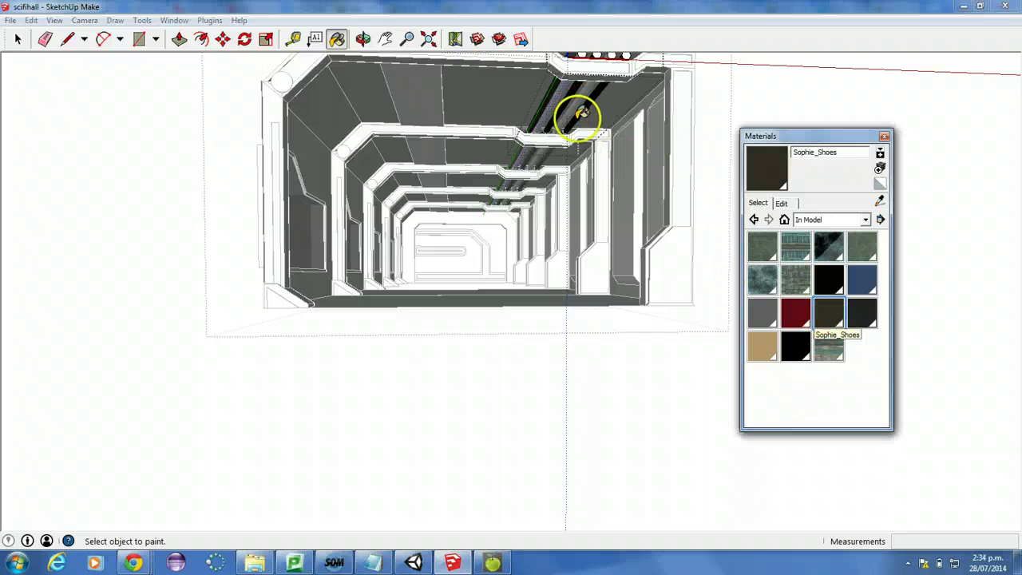
{"action": "left_click", "coordinate": [863, 313]}
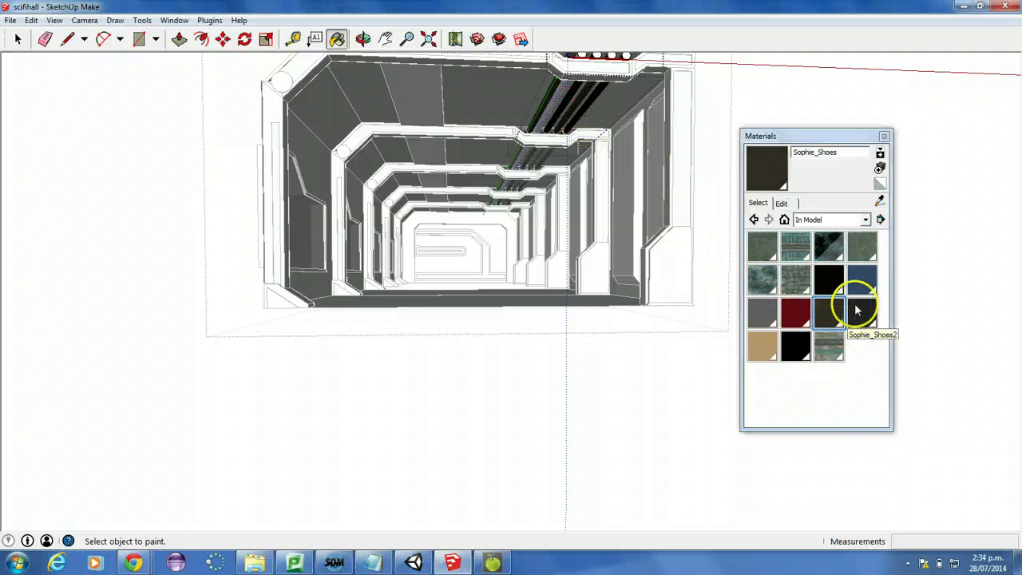
{"action": "left_click", "coordinate": [566, 102]}
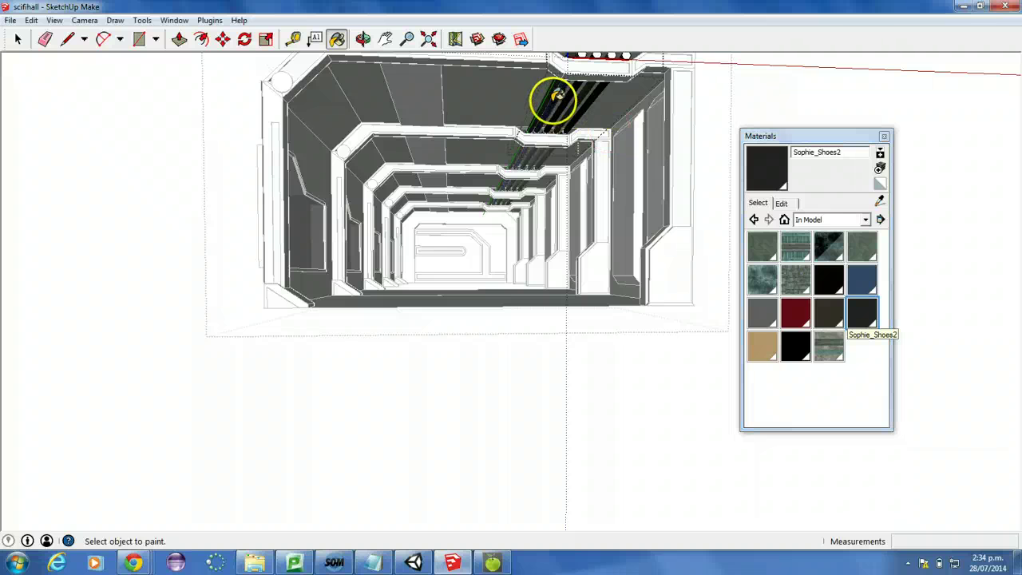
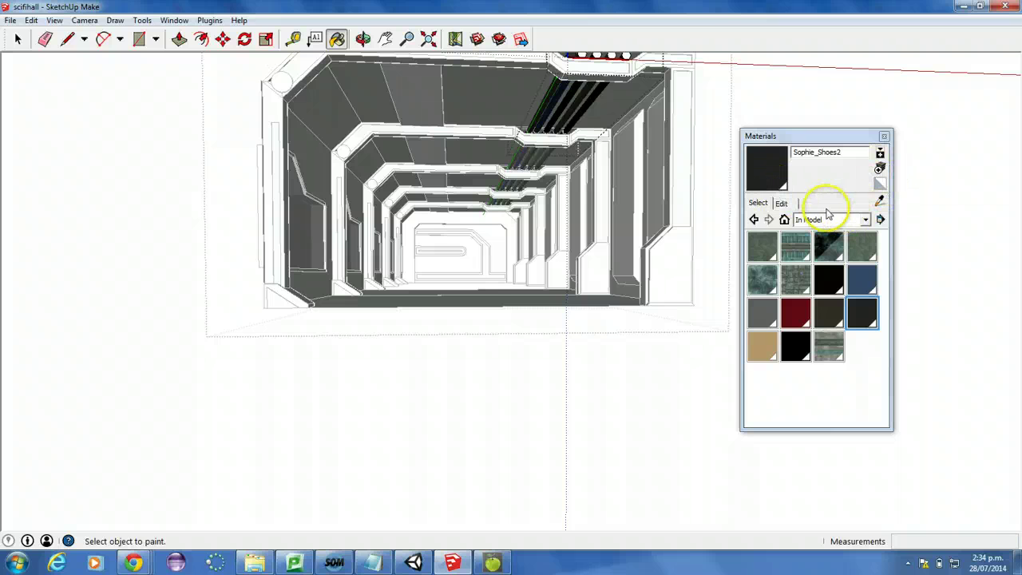
- Create a darkened material named RustyMetal using the texture image mjst_metal_base_specular.png from the majestical folder
{"action": "left_click", "coordinate": [878, 168]}
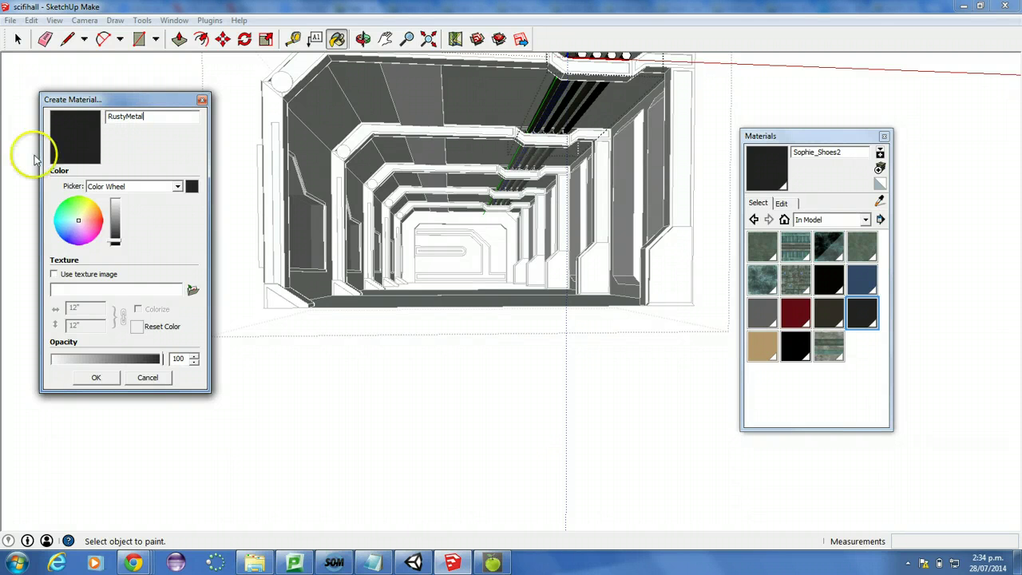
{"action": "left_click", "coordinate": [192, 290]}
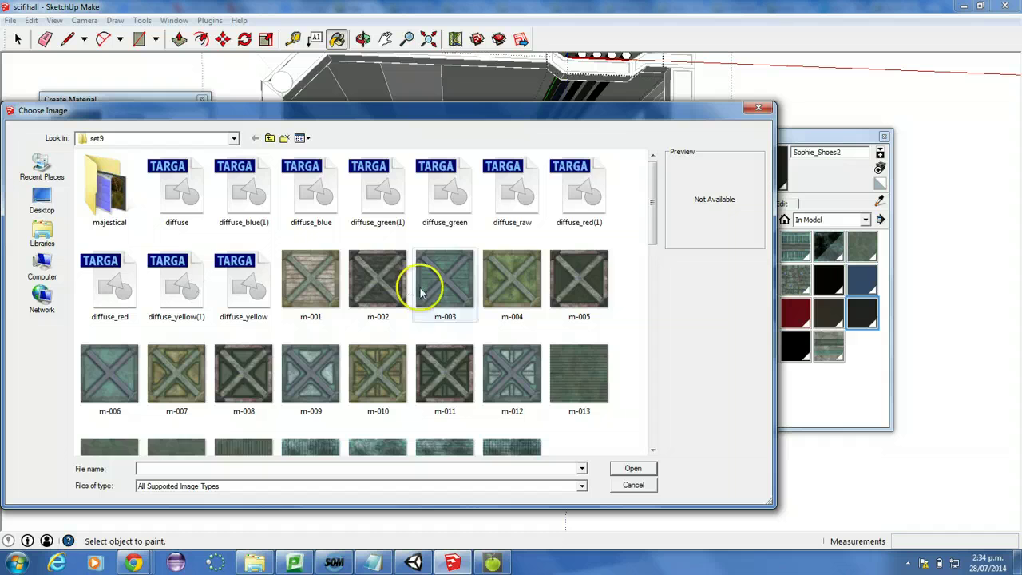
{"action": "scroll", "coordinate": [424, 294], "scroll_direction": "down", "scroll_amount": 10}
{"action": "scroll", "coordinate": [424, 293], "scroll_direction": "up", "scroll_amount": 10}
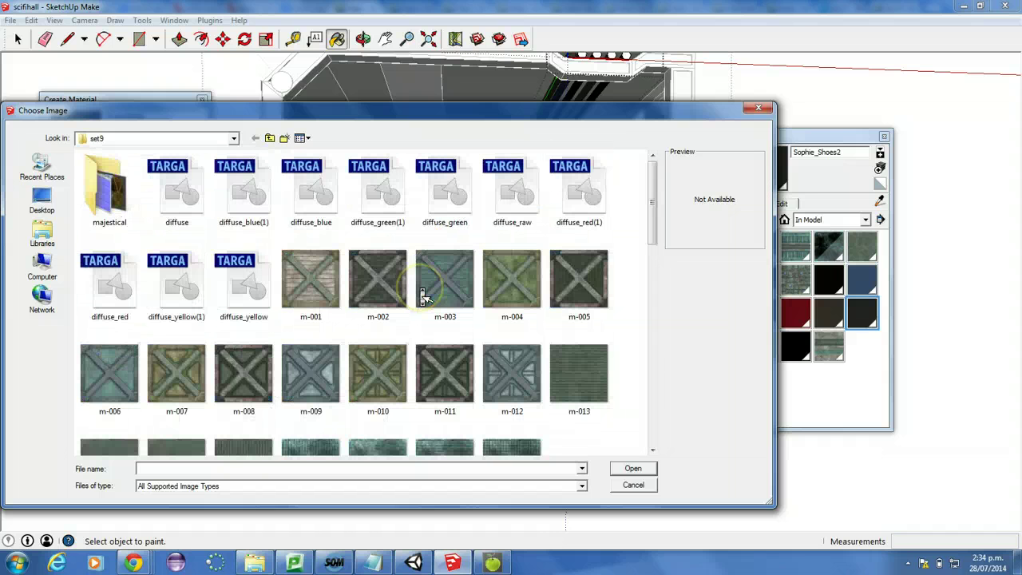
{"action": "double_click", "coordinate": [107, 196]}
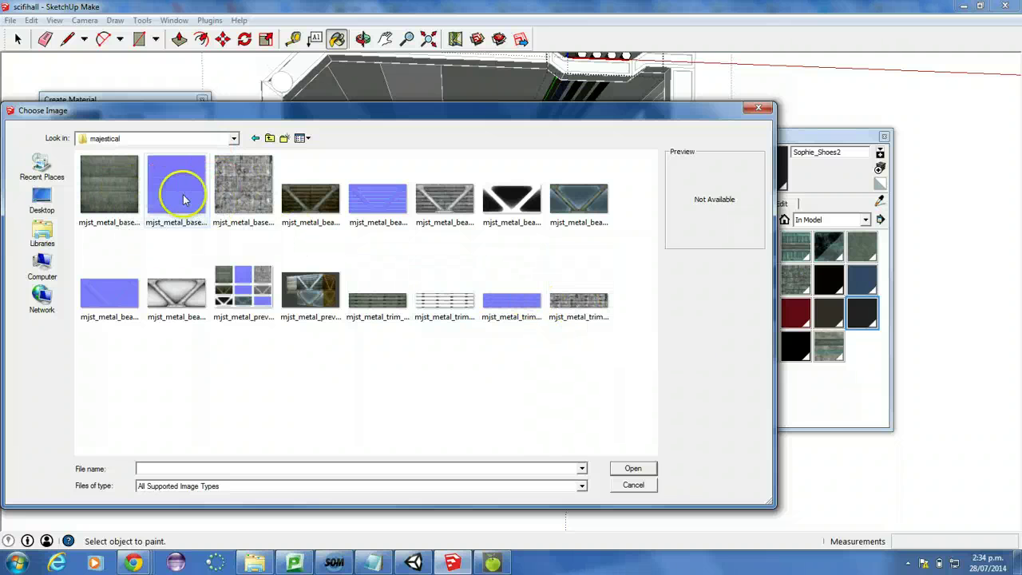
{"action": "double_click", "coordinate": [264, 202]}
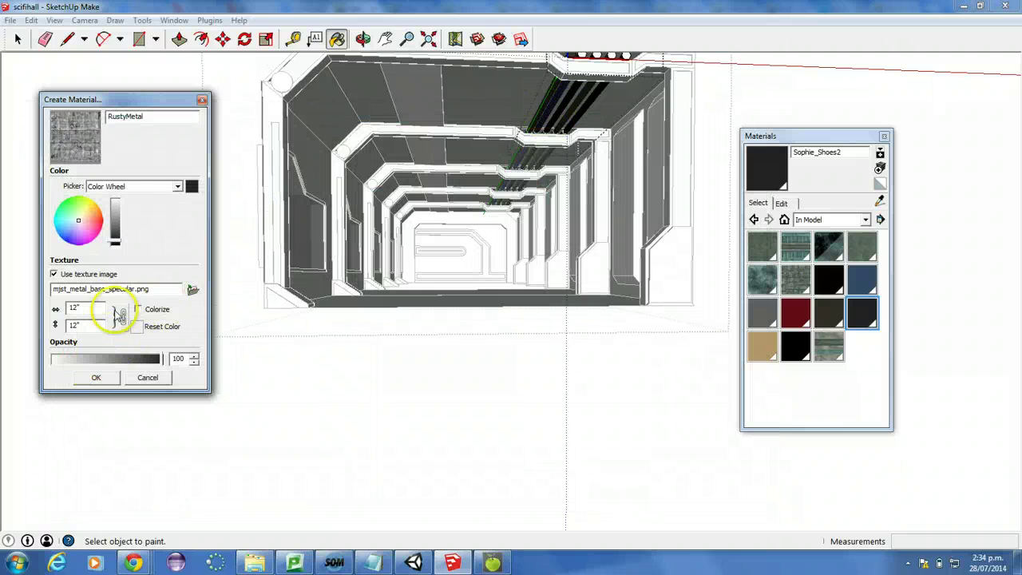
{"action": "left_click_drag", "start_coordinate": [116, 219], "coordinate": [116, 245]}
{"action": "left_click", "coordinate": [96, 376]}
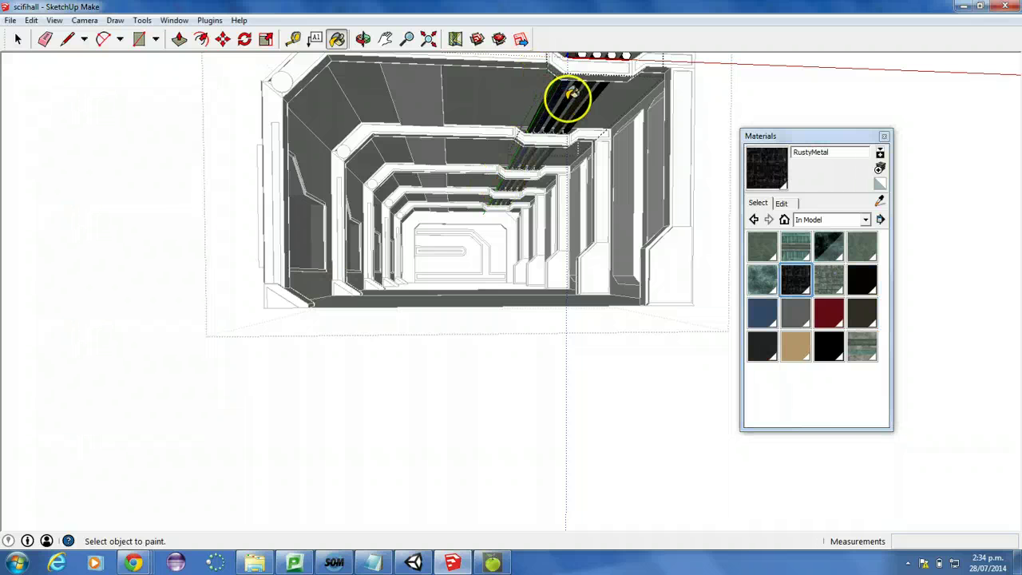
- Paint the ceiling pipes with RustyMetal and leave the hallway groups
{"action": "scroll", "coordinate": [565, 95], "scroll_direction": "up", "scroll_amount": 3}
{"action": "scroll", "coordinate": [565, 95], "scroll_direction": "up", "scroll_amount": 2}
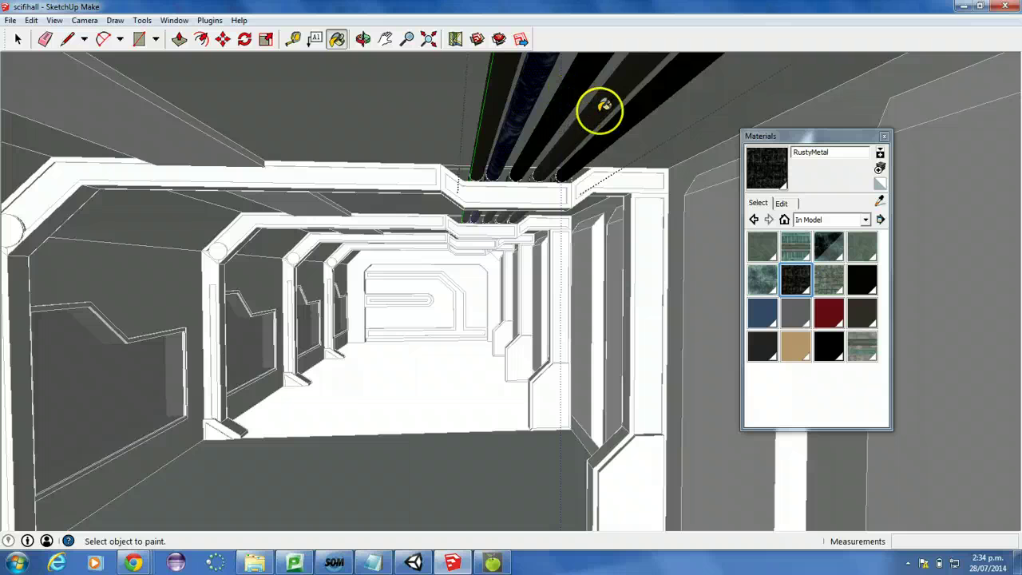
{"action": "left_click", "coordinate": [603, 108]}
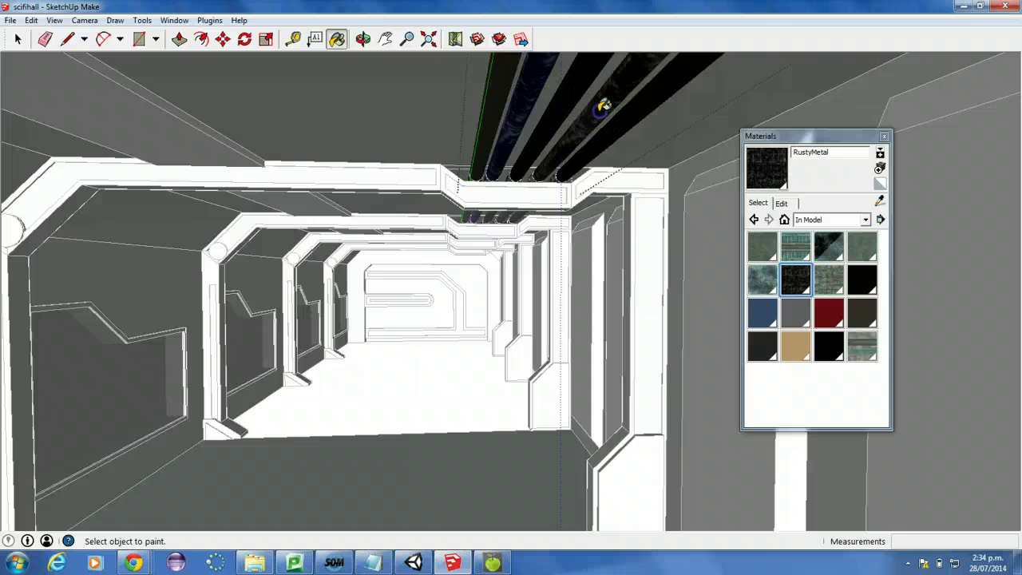
{"action": "left_click", "coordinate": [497, 87]}
{"action": "left_click", "coordinate": [652, 96]}
{"action": "key", "text": "space"}
{"action": "scroll", "coordinate": [352, 94], "scroll_direction": "down", "scroll_amount": 2}
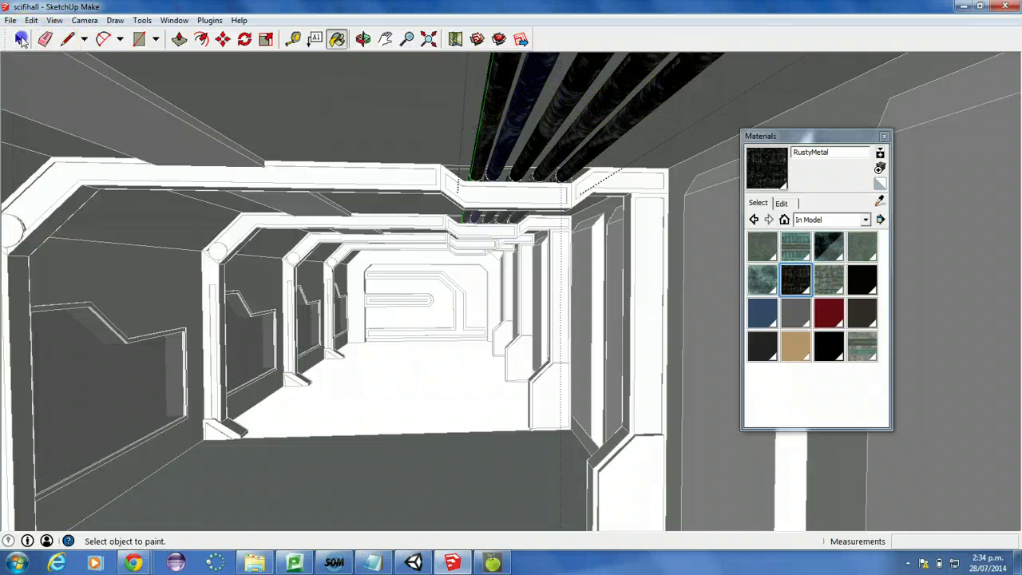
{"action": "scroll", "coordinate": [308, 221], "scroll_direction": "down", "scroll_amount": 10}
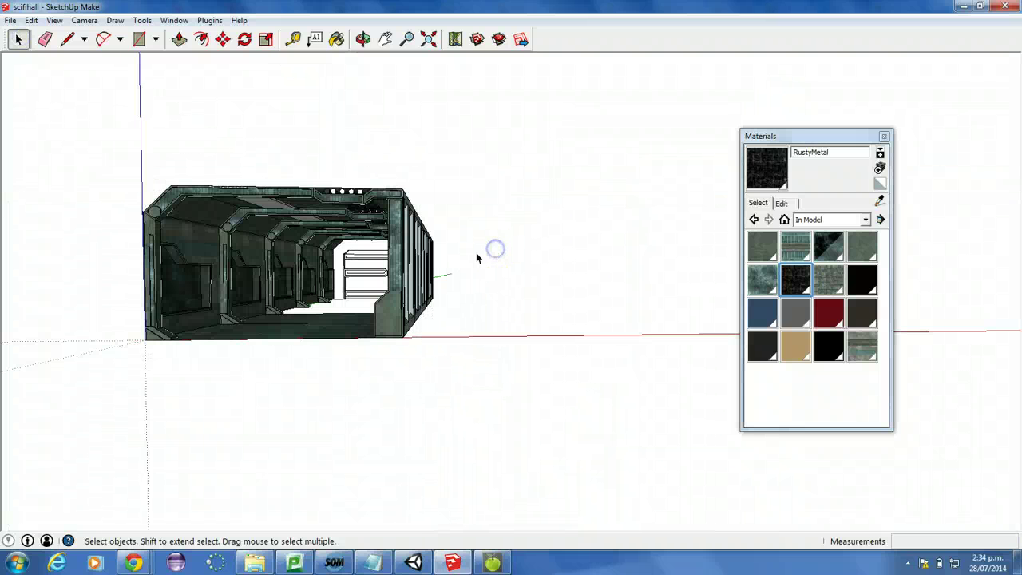
{"action": "left_click", "coordinate": [362, 38]}
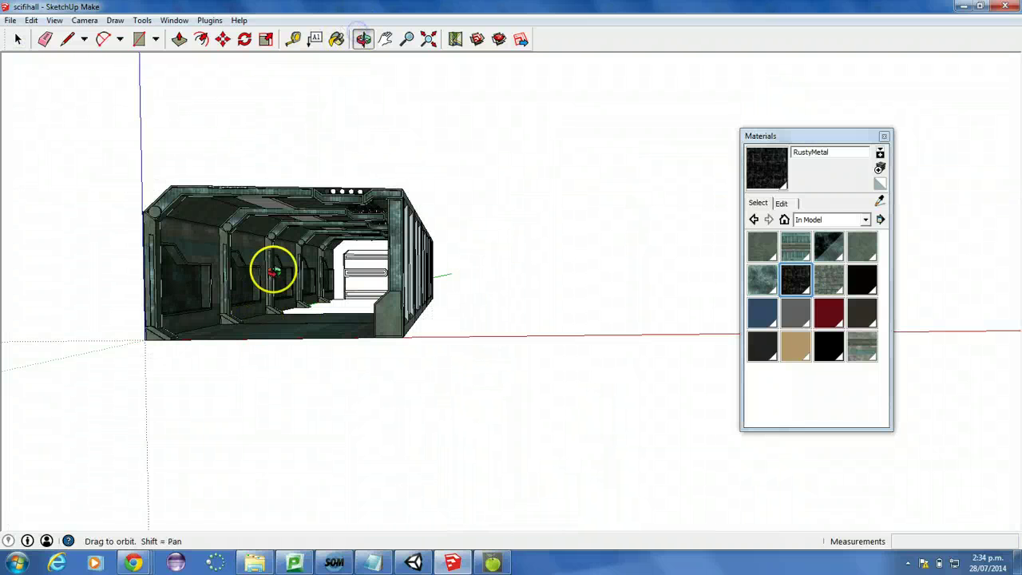
- Recolour the Metal_Pillars_2 material to a strong blue
{"action": "left_click_drag", "start_coordinate": [272, 266], "coordinate": [365, 276]}
{"action": "scroll", "coordinate": [495, 286], "scroll_direction": "up", "scroll_amount": 8}
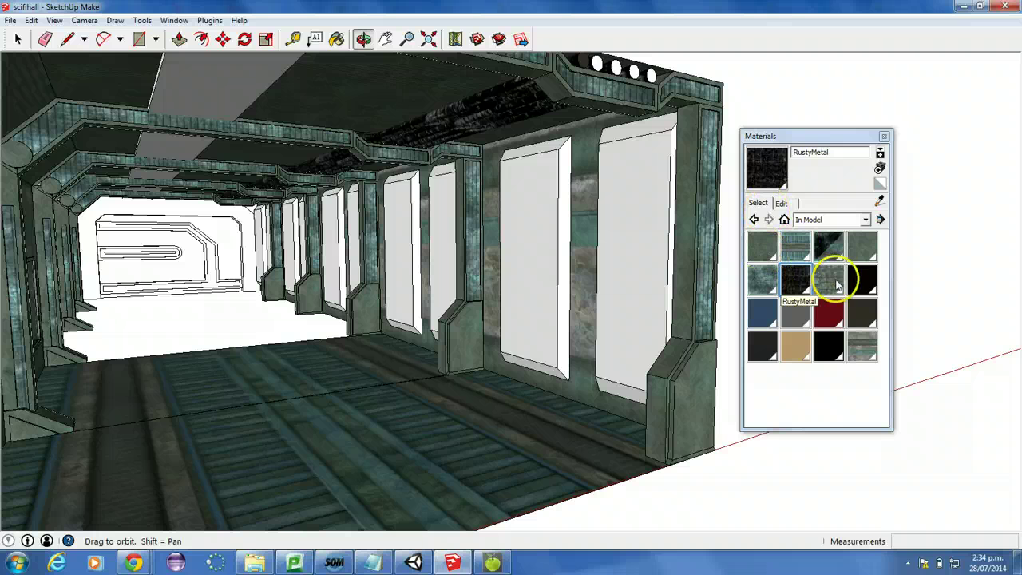
{"action": "double_click", "coordinate": [764, 277]}
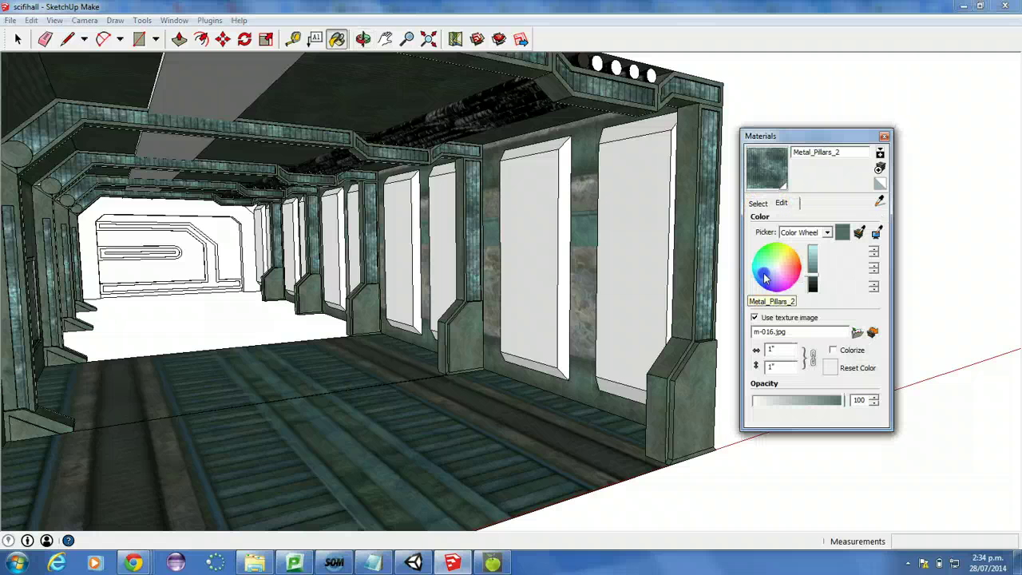
{"action": "left_click", "coordinate": [17, 40]}
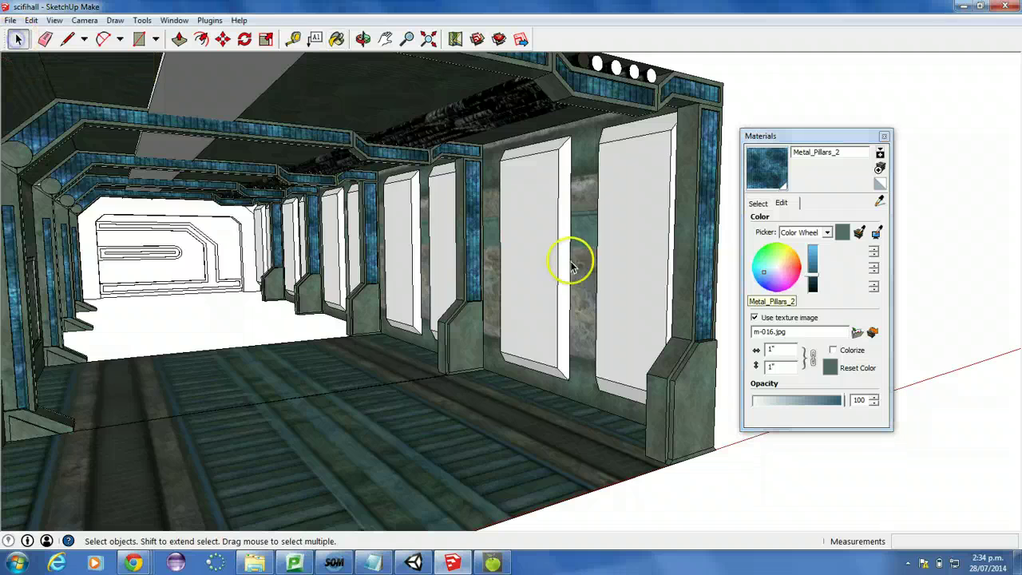
- Open the hallway wall group and paint both flat panel faces on the right wall with the blue Metal_Pillars_2 material
{"action": "double_click", "coordinate": [578, 259]}
{"action": "triple_click", "coordinate": [536, 222]}
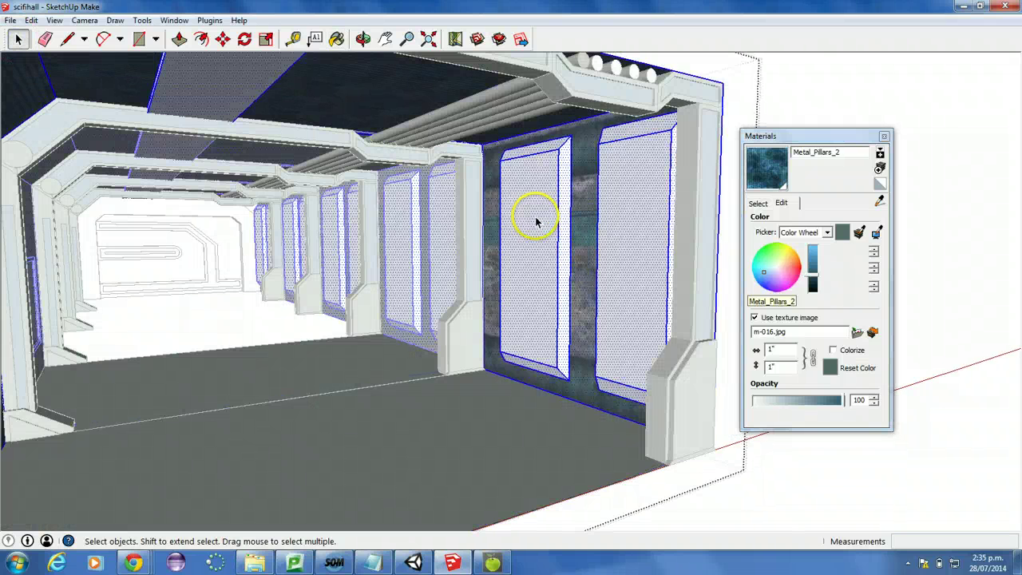
{"action": "left_click", "coordinate": [625, 239]}
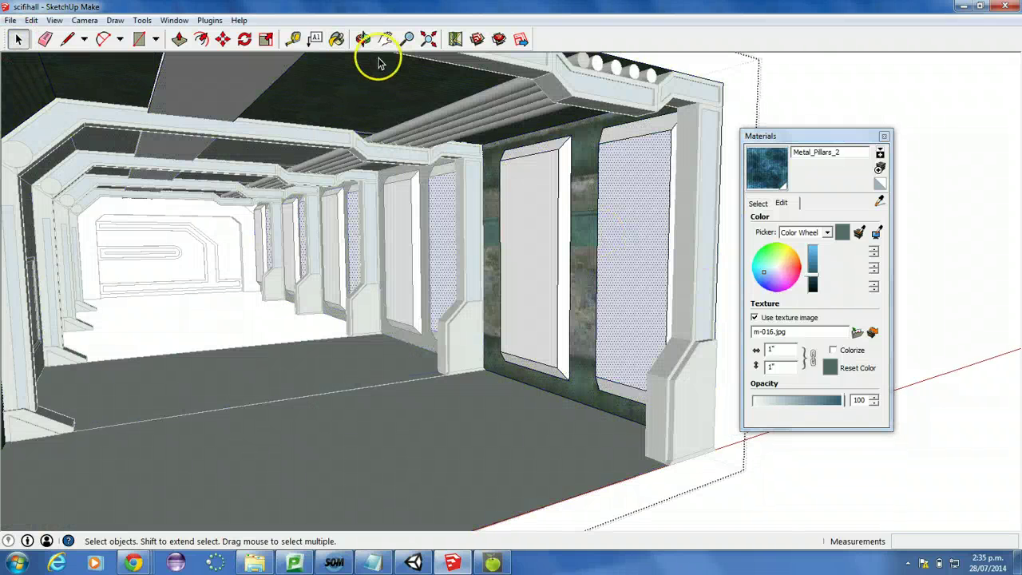
{"action": "left_click", "coordinate": [336, 40]}
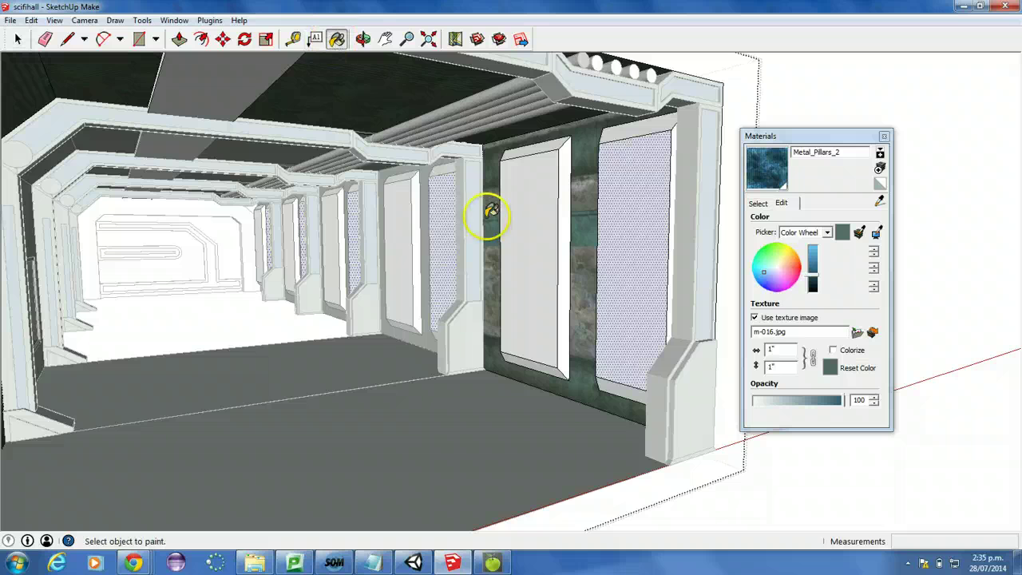
{"action": "left_click", "coordinate": [625, 239]}
{"action": "left_click", "coordinate": [531, 249]}
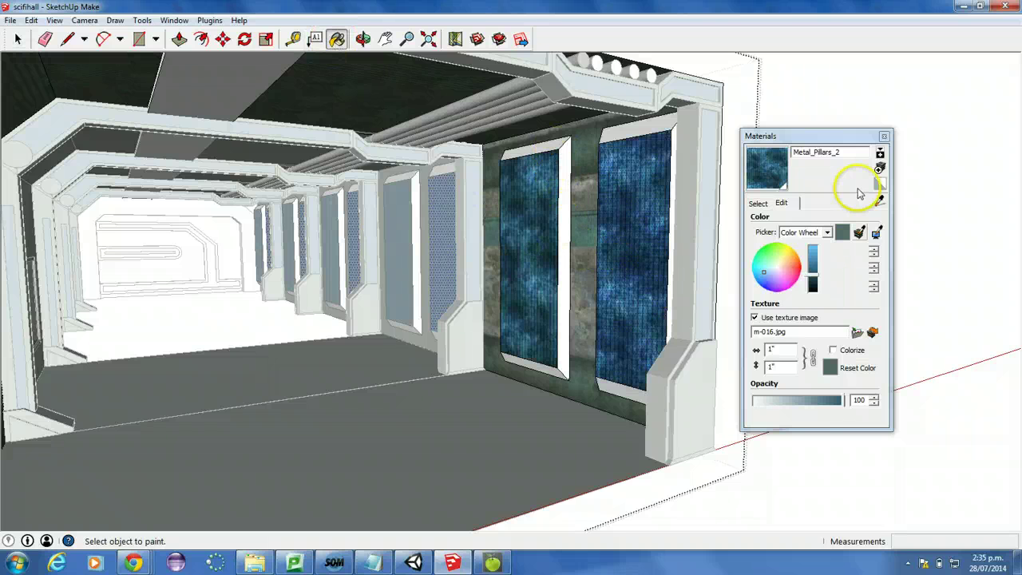
- Try the Glass material on the upper bevel of the nearest right wall panel
{"action": "left_click", "coordinate": [756, 204]}
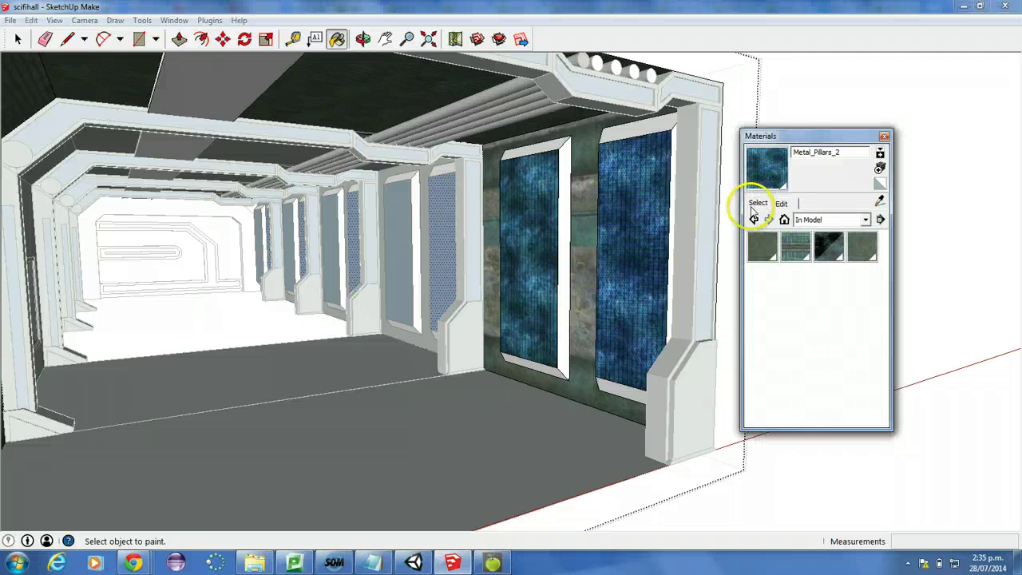
{"action": "left_click", "coordinate": [828, 242]}
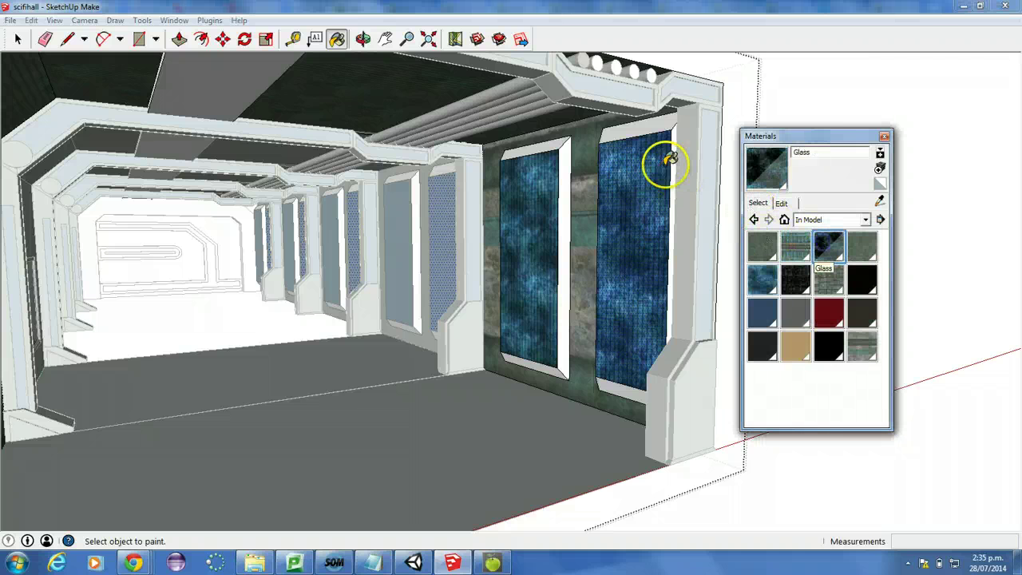
{"action": "left_click", "coordinate": [662, 127]}
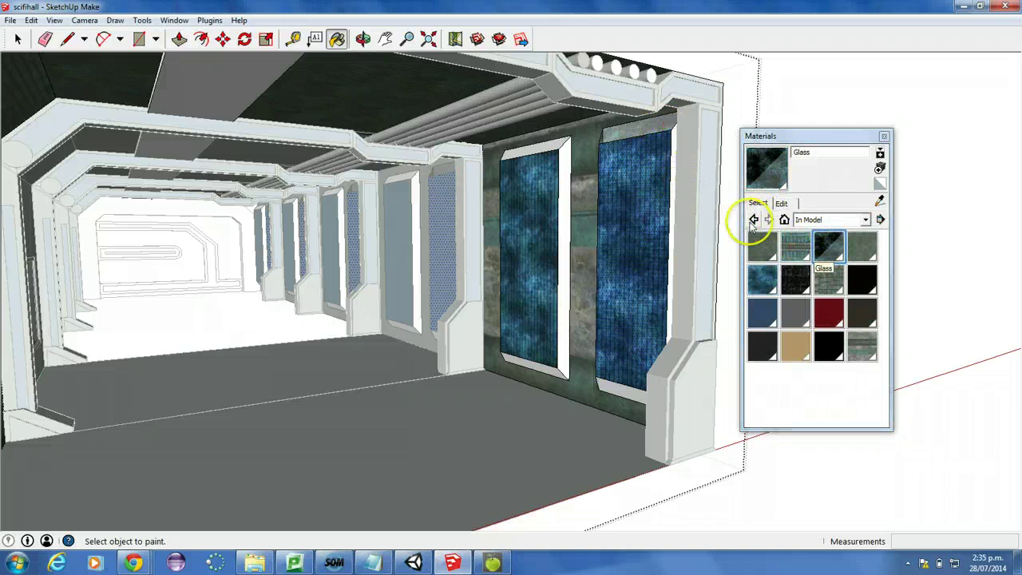
- Paint the bevelled borders of both right wall panels with the Ceiling Texutre material and leave the wall group
{"action": "left_click", "coordinate": [786, 248]}
{"action": "left_click", "coordinate": [765, 249]}
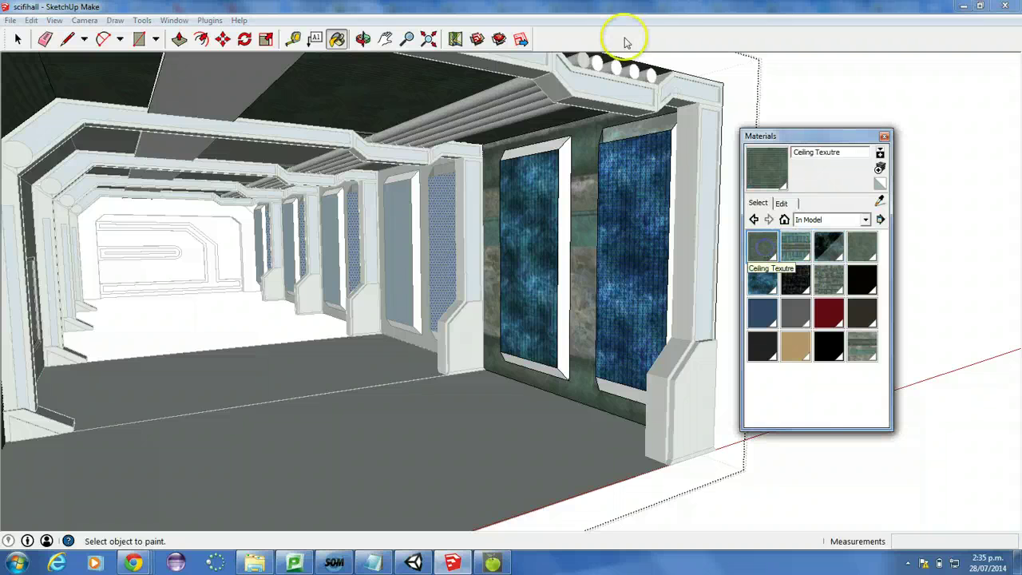
{"action": "left_click", "coordinate": [656, 124]}
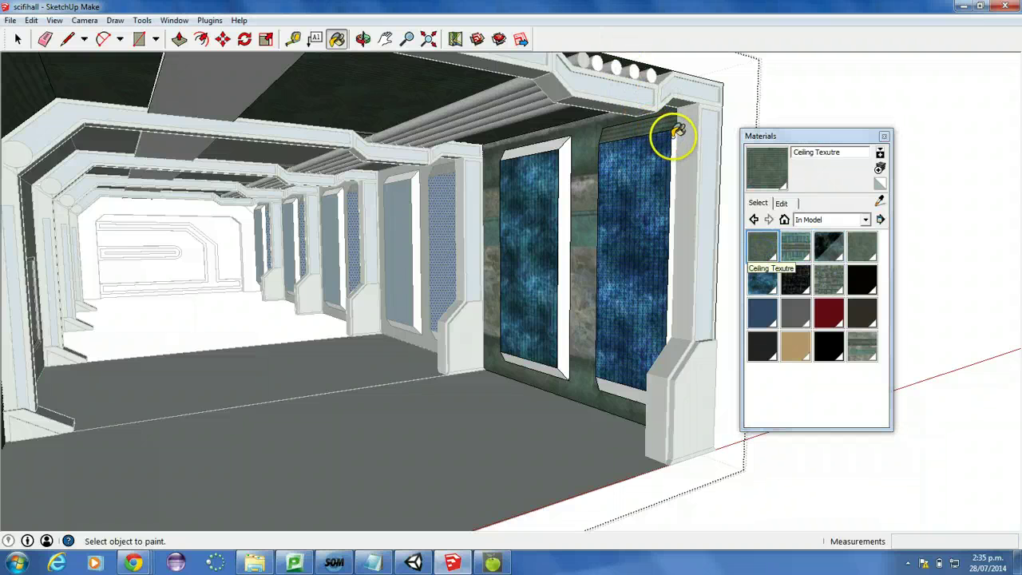
{"action": "left_click", "coordinate": [676, 132]}
{"action": "left_click", "coordinate": [561, 142]}
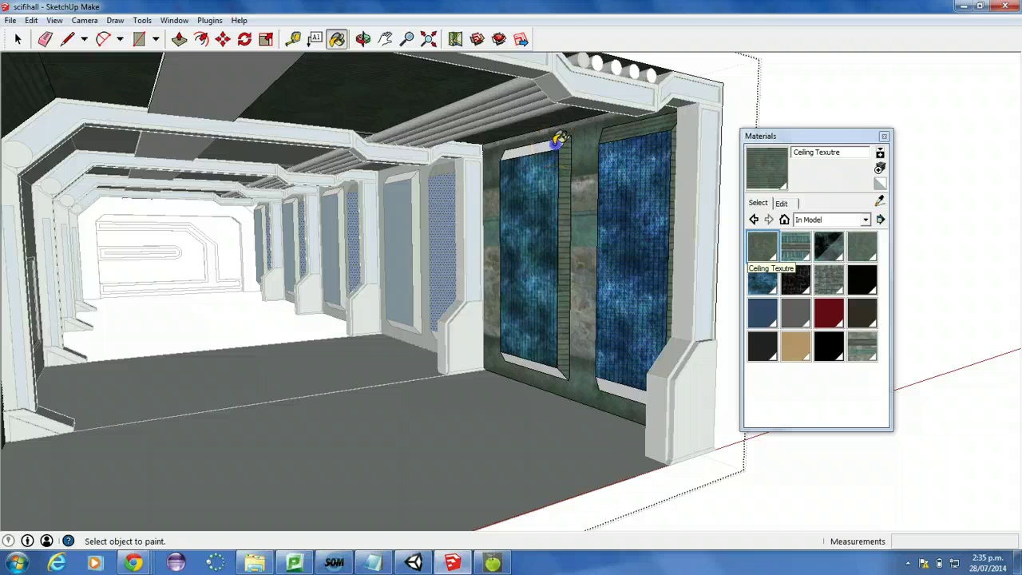
{"action": "left_click", "coordinate": [551, 147]}
{"action": "left_click", "coordinate": [541, 364]}
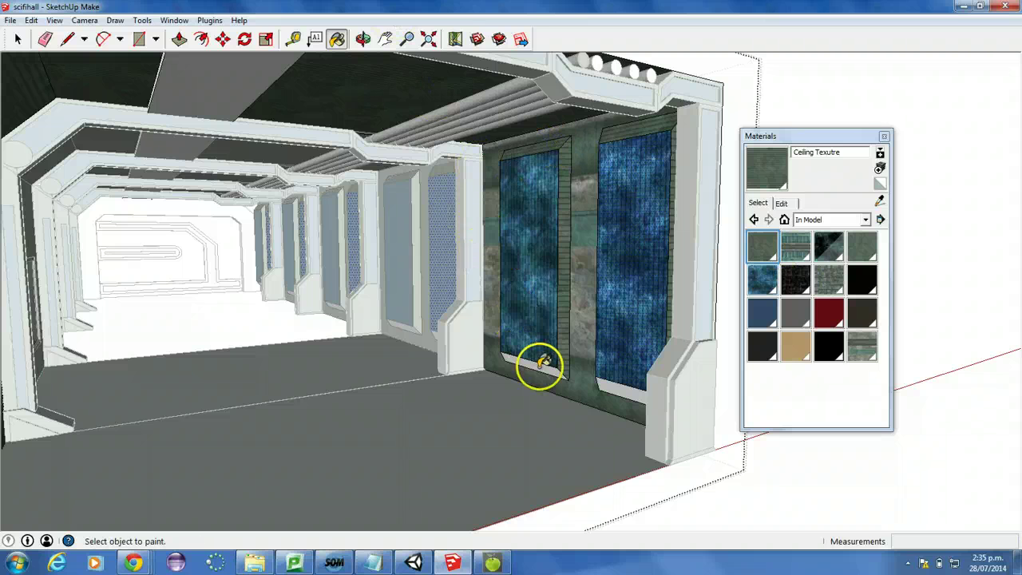
{"action": "left_click", "coordinate": [543, 364]}
{"action": "left_click", "coordinate": [606, 382]}
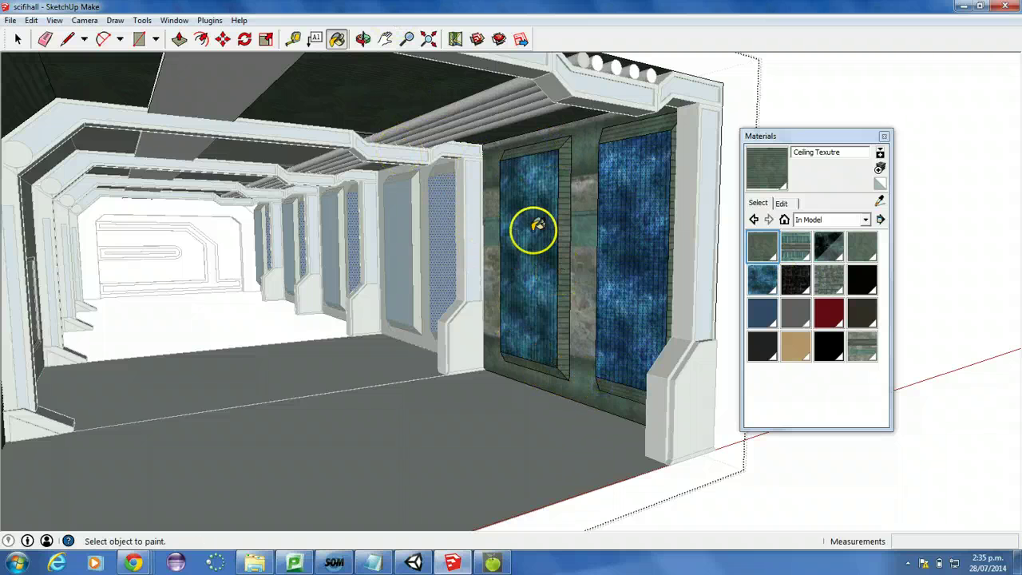
{"action": "left_click", "coordinate": [15, 40]}
{"action": "left_click", "coordinate": [725, 85]}
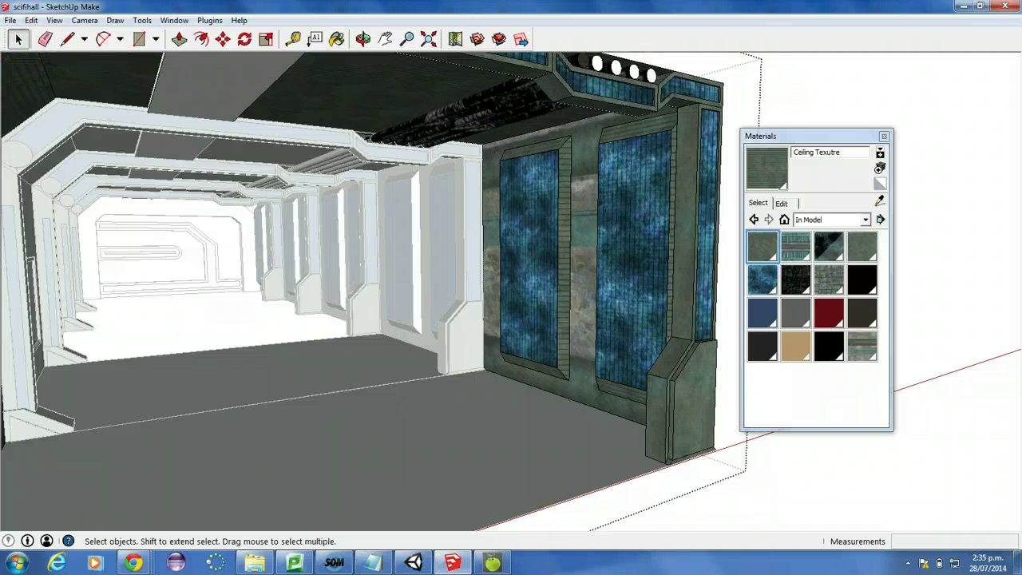
- Turn off the display of model edges and close the hallway component
{"action": "left_click", "coordinate": [54, 20]}
{"action": "mouse_move", "coordinate": [88, 178]}
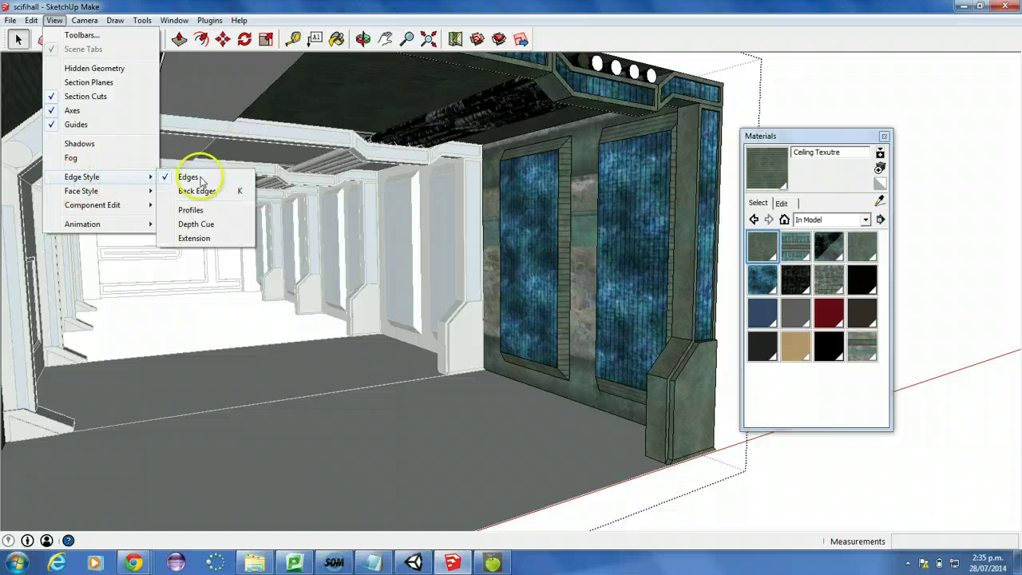
{"action": "left_click", "coordinate": [200, 181]}
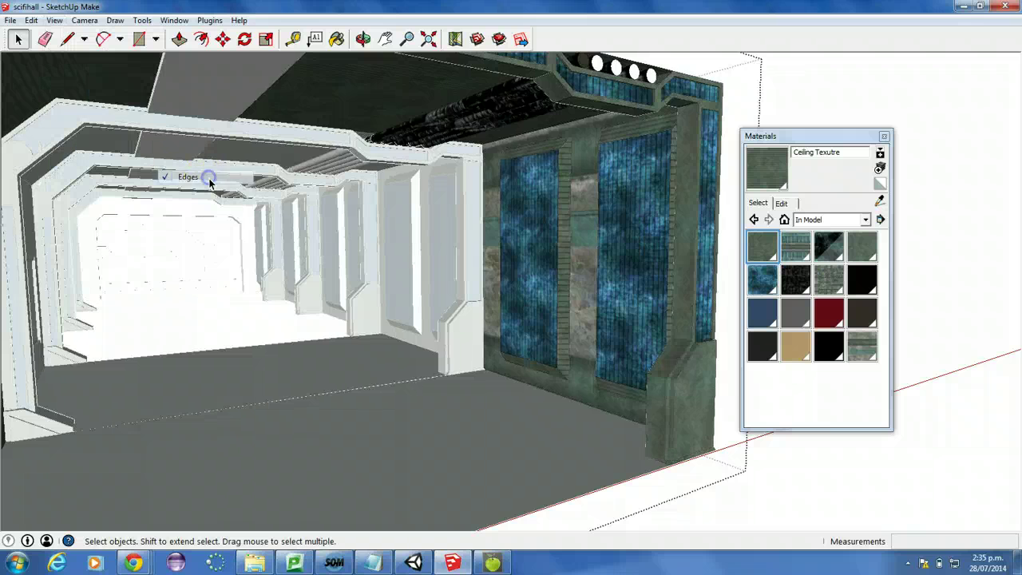
{"action": "left_click", "coordinate": [364, 39]}
{"action": "left_click_drag", "start_coordinate": [482, 273], "coordinate": [269, 312]}
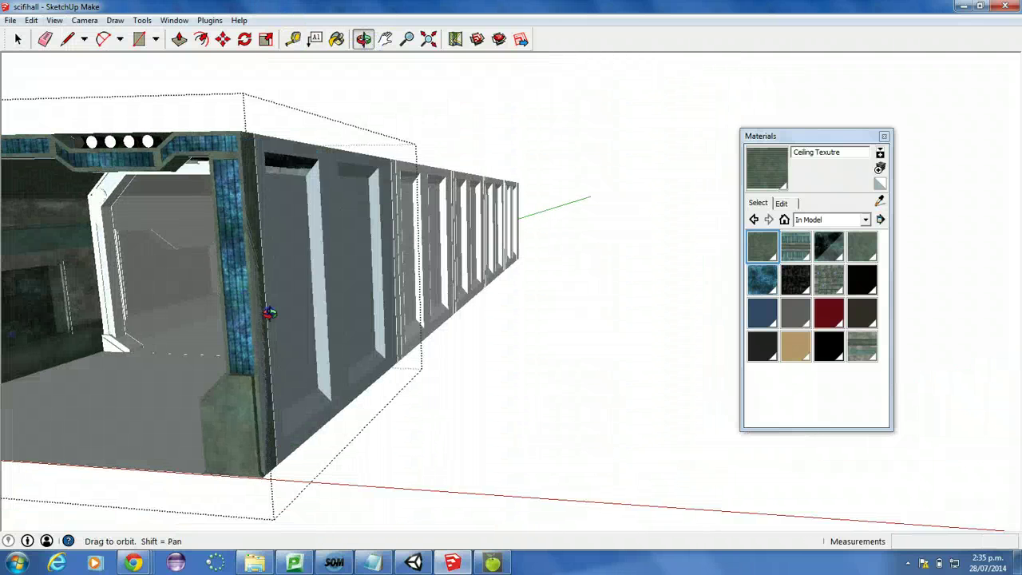
{"action": "left_click", "coordinate": [386, 36]}
{"action": "left_click_drag", "start_coordinate": [137, 237], "coordinate": [341, 216]}
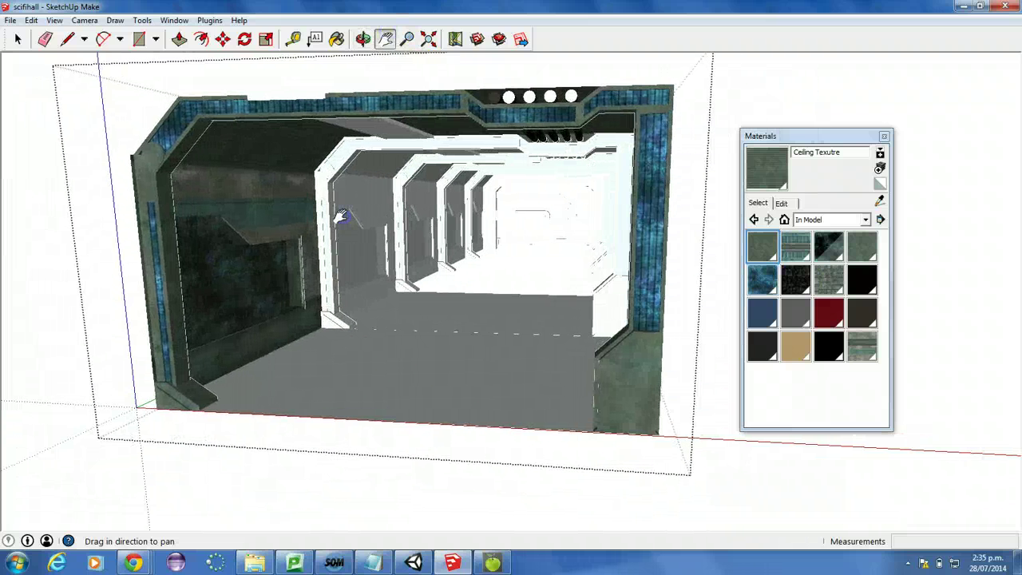
{"action": "left_click", "coordinate": [16, 38]}
{"action": "left_click", "coordinate": [32, 347]}
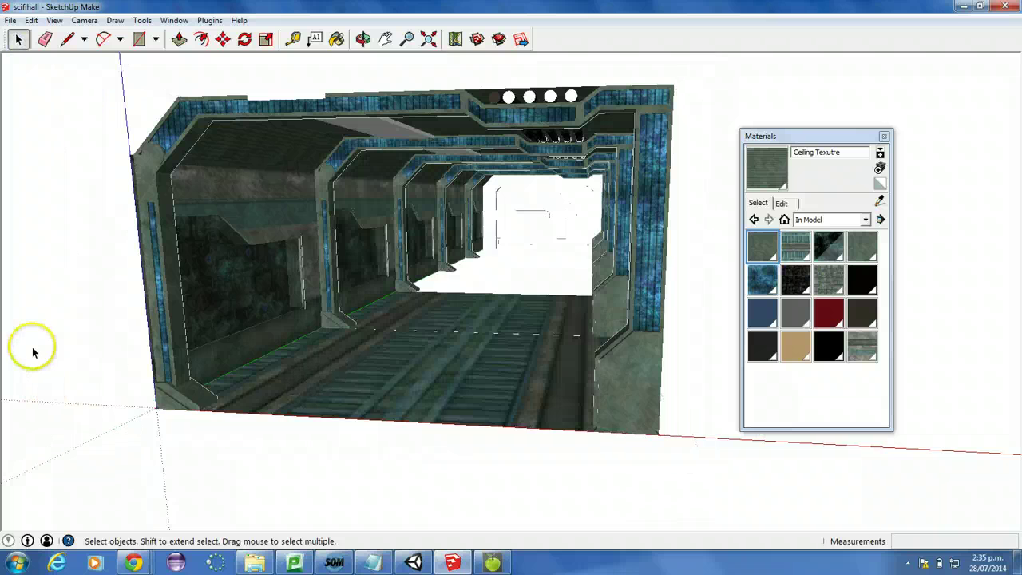
- Group the front floor piece together with the nearest hallway section
{"action": "left_click", "coordinate": [259, 403]}
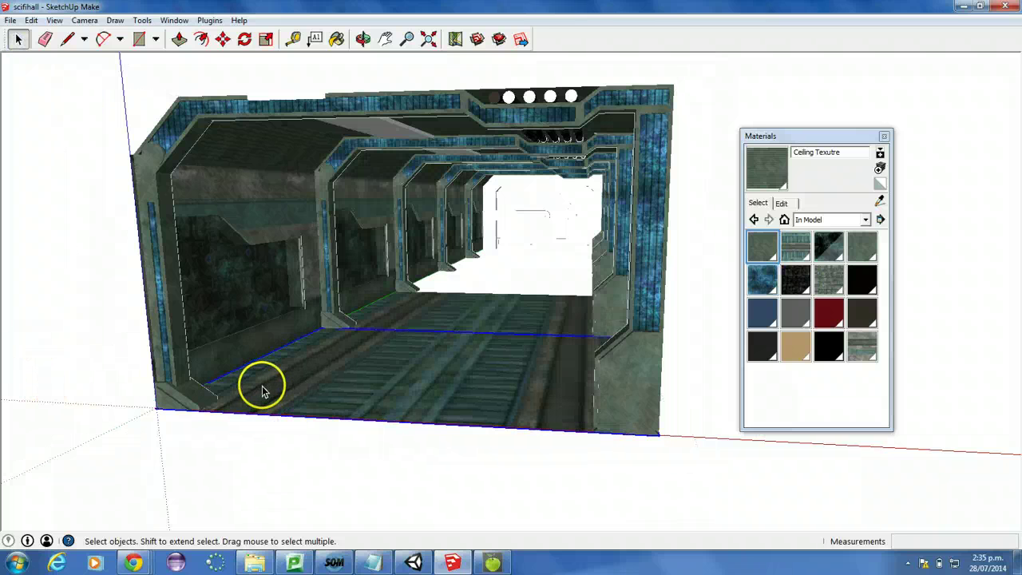
{"action": "left_click", "coordinate": [227, 311]}
{"action": "right_click", "coordinate": [228, 311]}
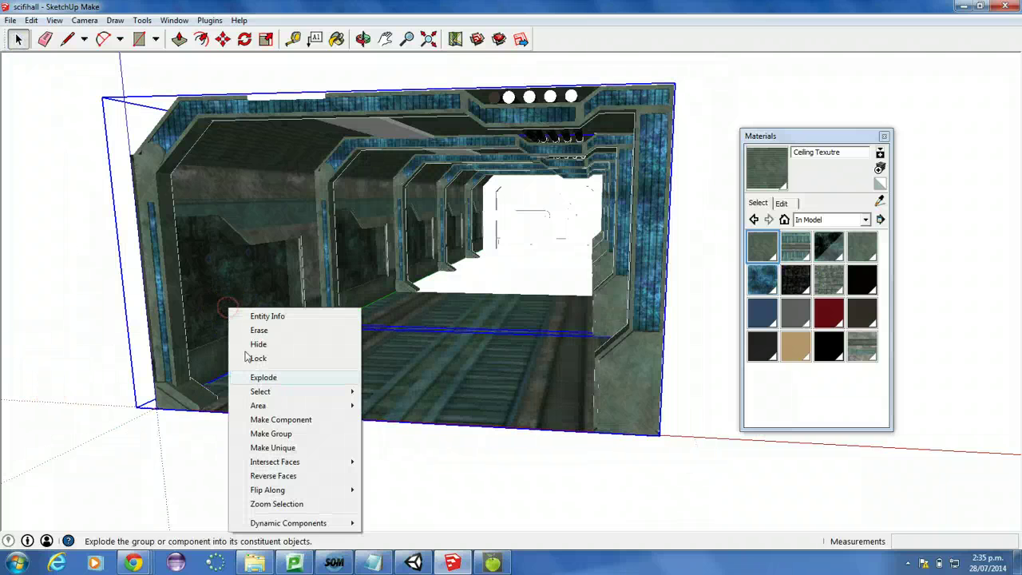
{"action": "left_click", "coordinate": [258, 431]}
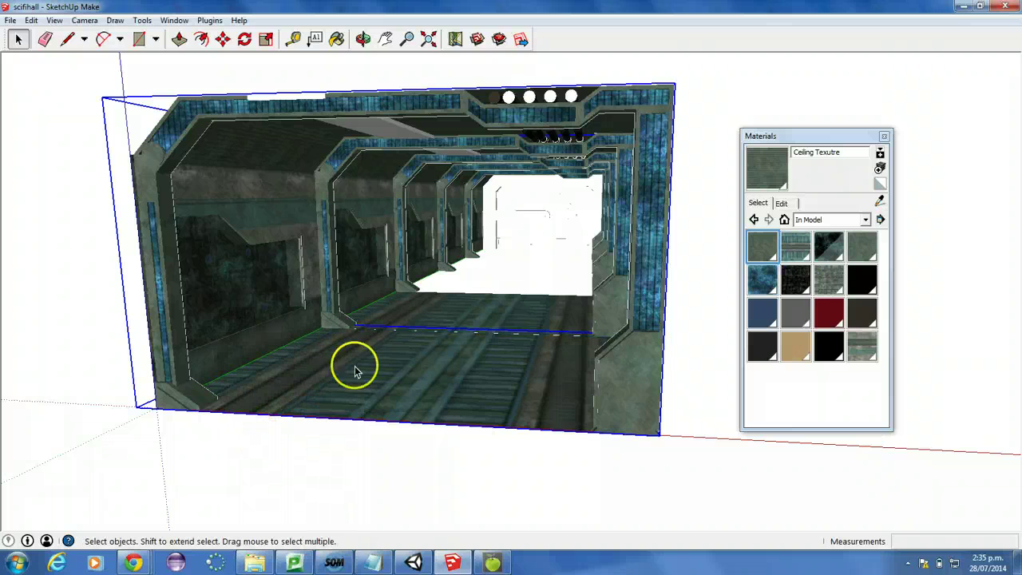
- Delete the repeated hallway wall sections and the leftover frame directly behind the grouped front section
{"action": "left_click", "coordinate": [368, 253]}
{"action": "key", "text": "Delete"}
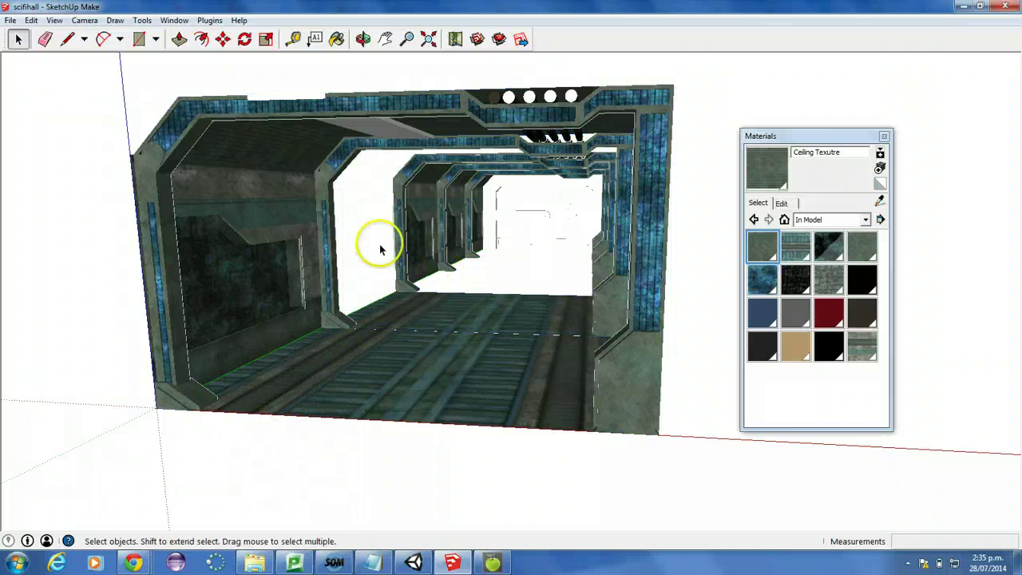
{"action": "left_click", "coordinate": [339, 363]}
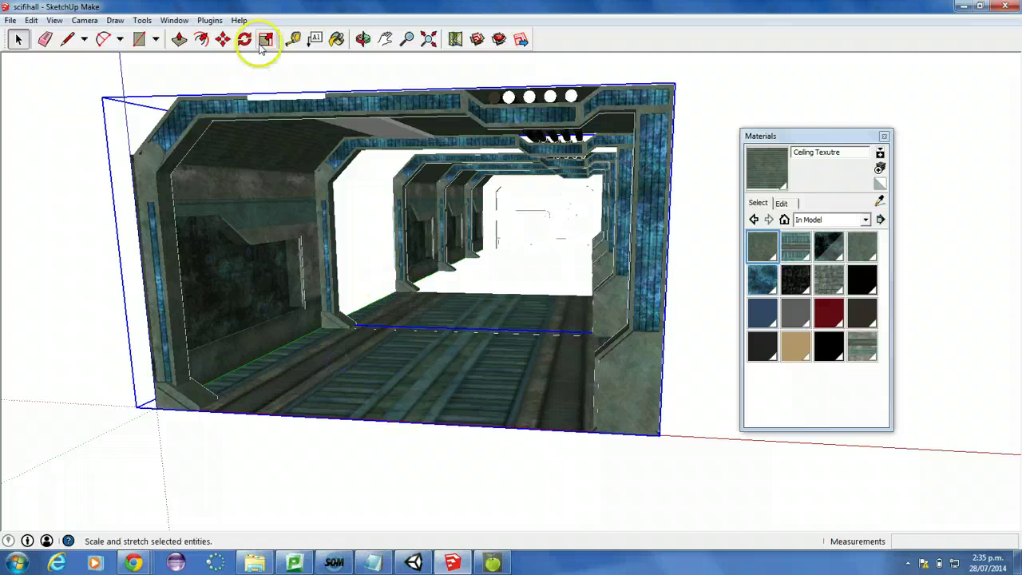
{"action": "left_click", "coordinate": [416, 209]}
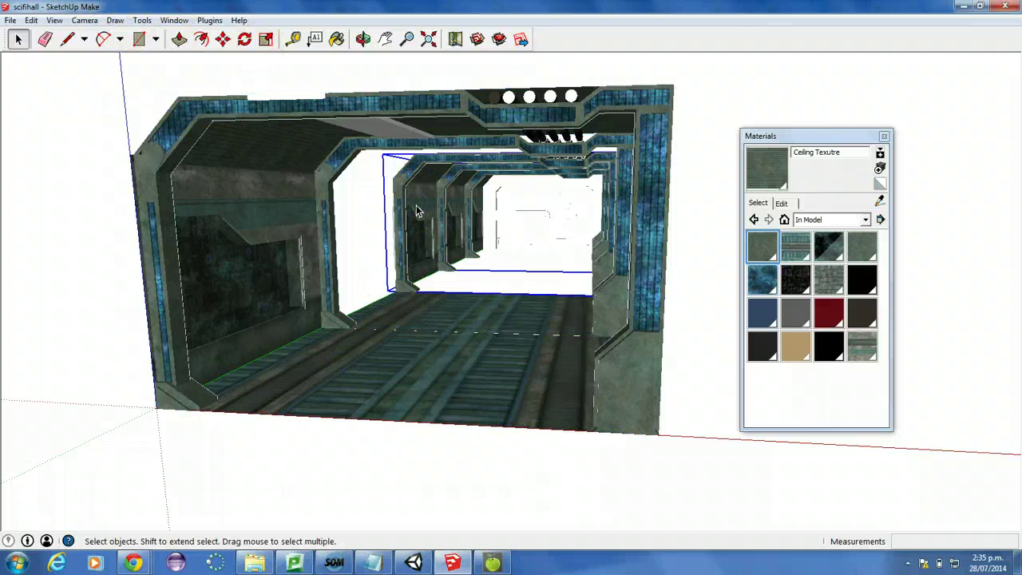
{"action": "key", "text": "Delete"}
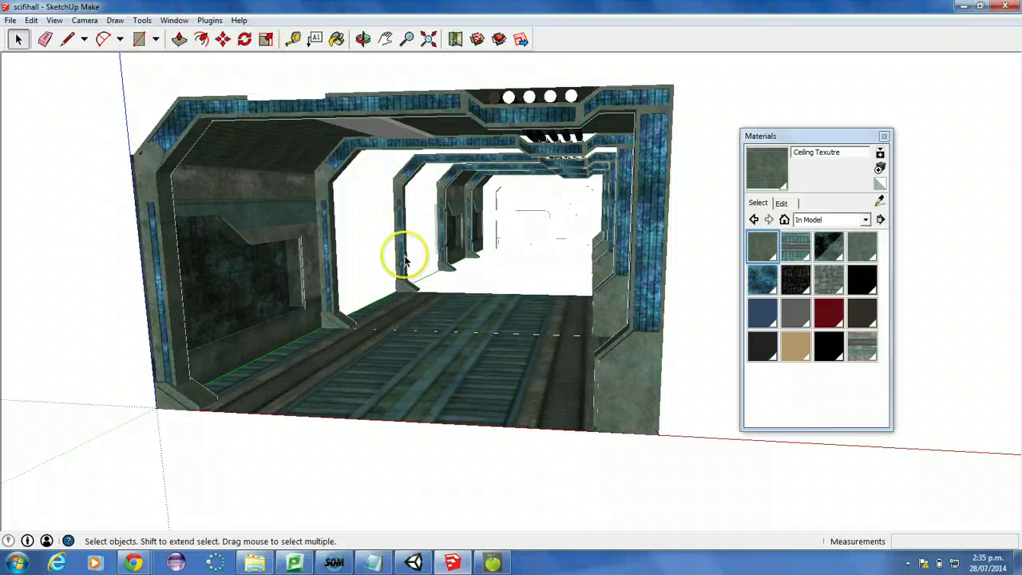
{"action": "left_click", "coordinate": [405, 256]}
{"action": "key", "text": "Delete"}
- Export only the selected front hallway group as the COLLADA file scifihall.dae in SketchupModels, with triangulated faces and texture maps
{"action": "left_click", "coordinate": [266, 312]}
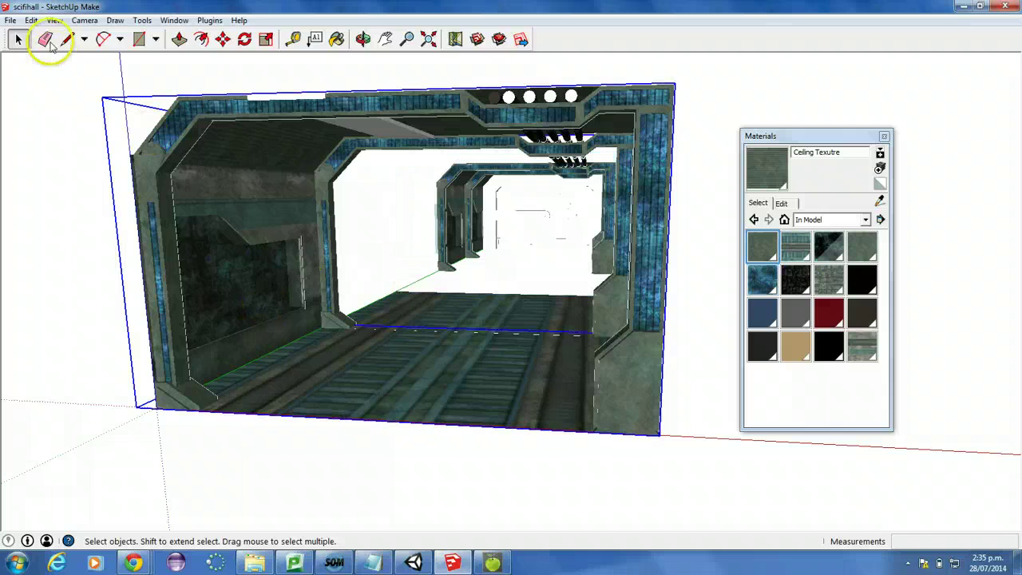
{"action": "left_click", "coordinate": [11, 20]}
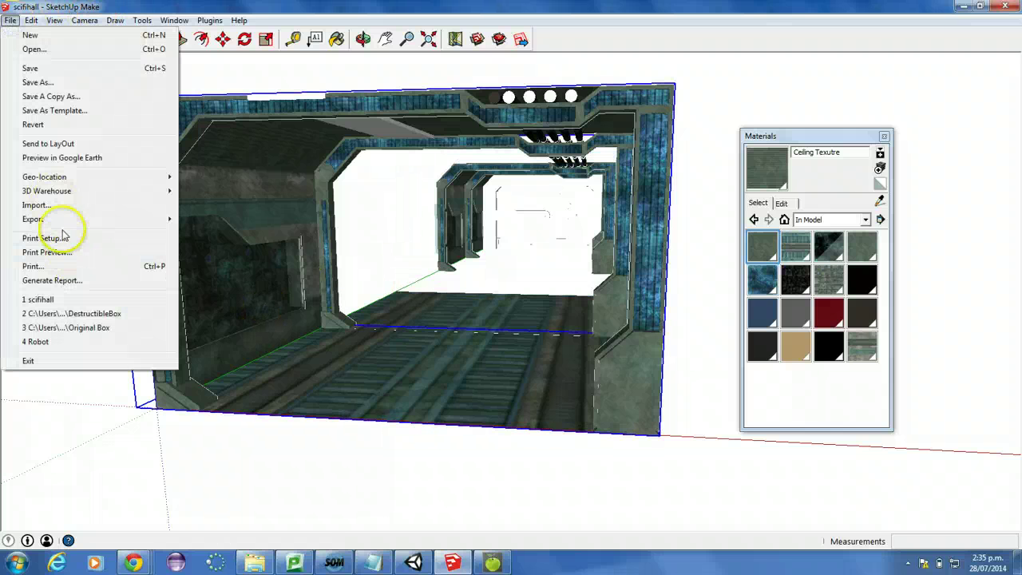
{"action": "mouse_move", "coordinate": [62, 217]}
{"action": "left_click", "coordinate": [190, 220]}
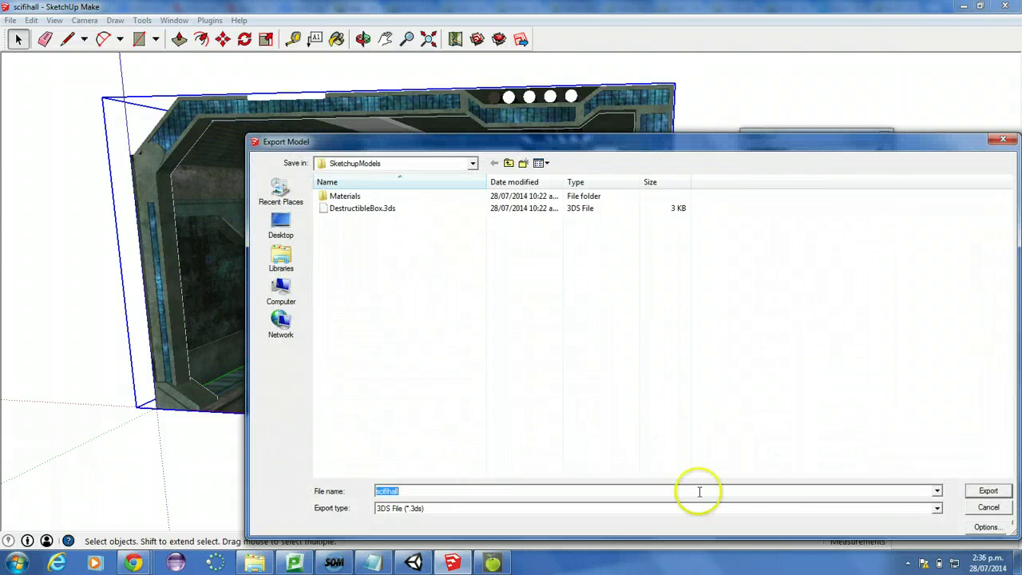
{"action": "left_click", "coordinate": [935, 509]}
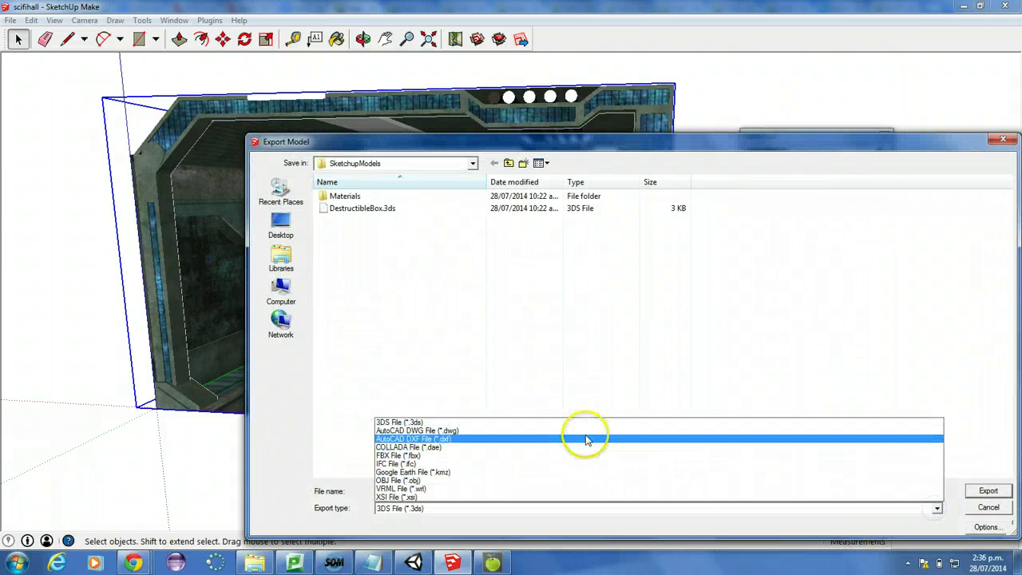
{"action": "left_click", "coordinate": [577, 442]}
{"action": "left_click", "coordinate": [901, 490]}
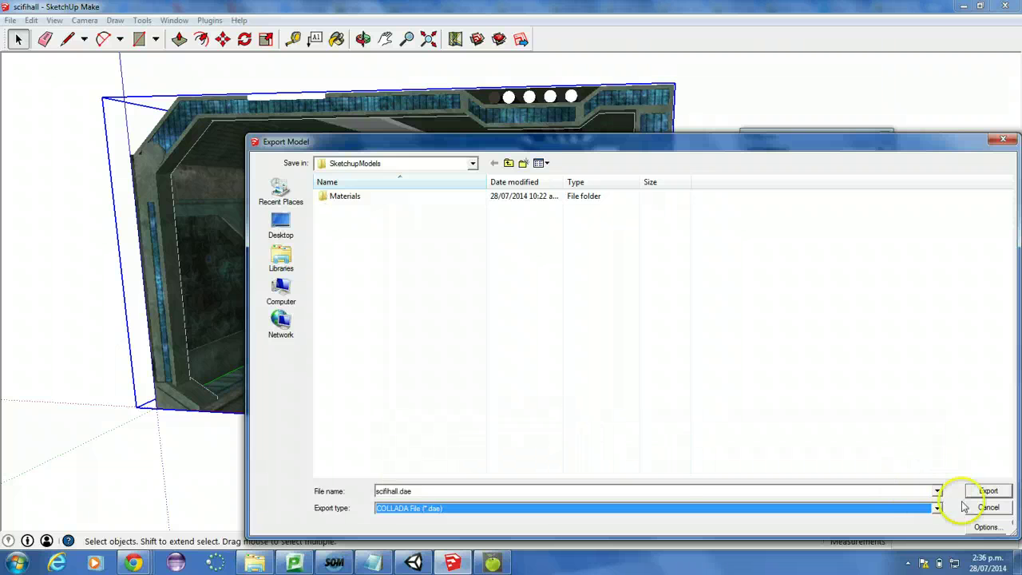
{"action": "left_click", "coordinate": [985, 527]}
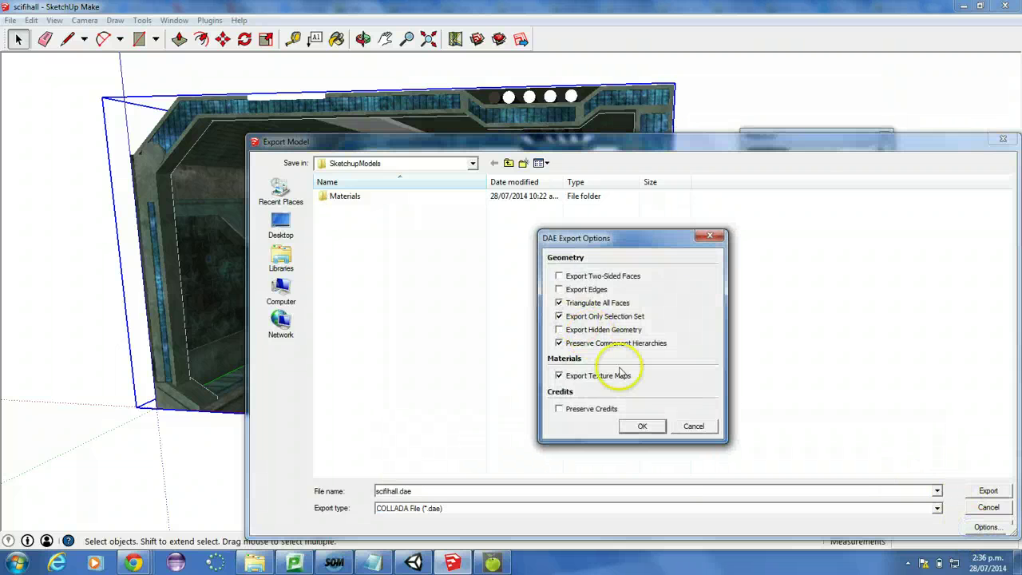
{"action": "left_click", "coordinate": [650, 426]}
{"action": "left_click", "coordinate": [976, 491]}
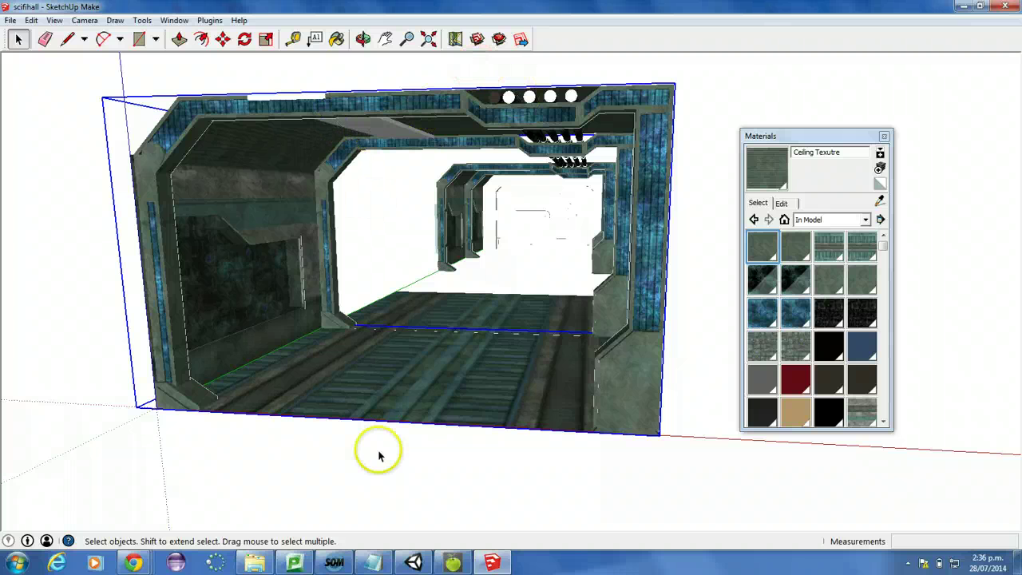
{"action": "left_click", "coordinate": [413, 563]}
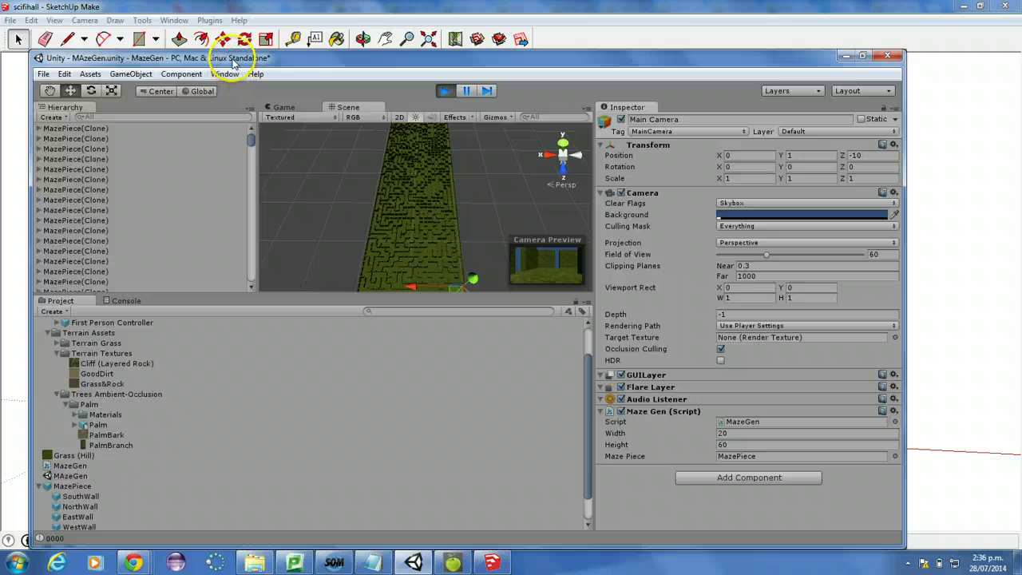
{"action": "left_click", "coordinate": [333, 558]}
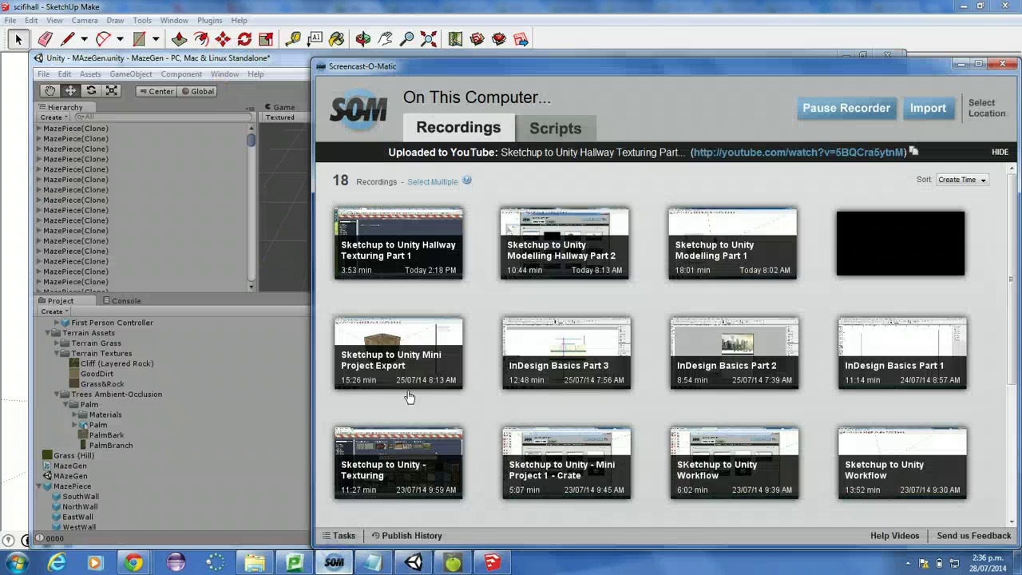
{"action": "left_click", "coordinate": [860, 107]}
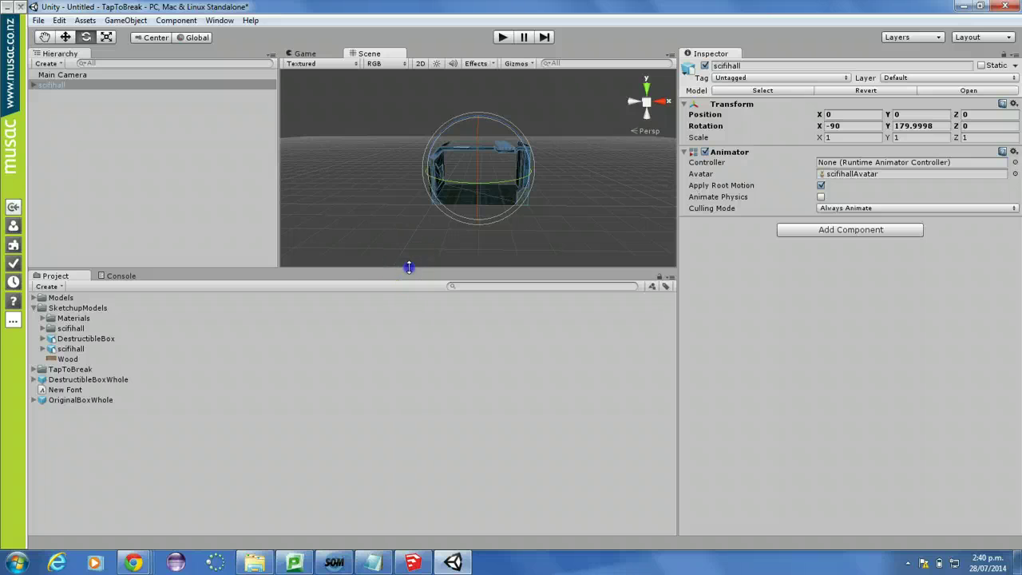
- Enlarge the Scene view in both directions by shrinking the Project and Inspector areas
{"action": "left_click_drag", "start_coordinate": [409, 268], "coordinate": [387, 432]}
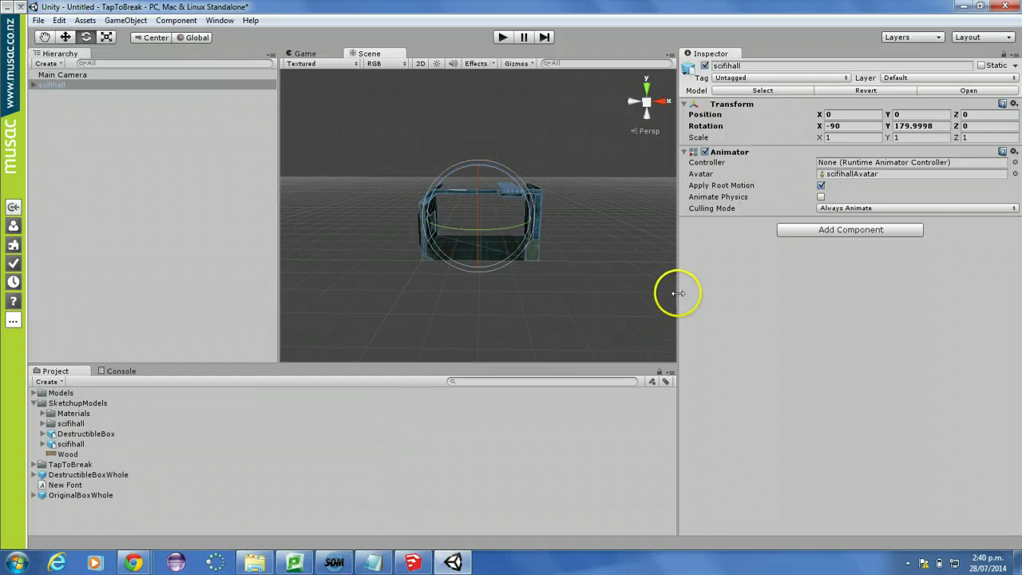
{"action": "left_click_drag", "start_coordinate": [687, 294], "coordinate": [806, 295]}
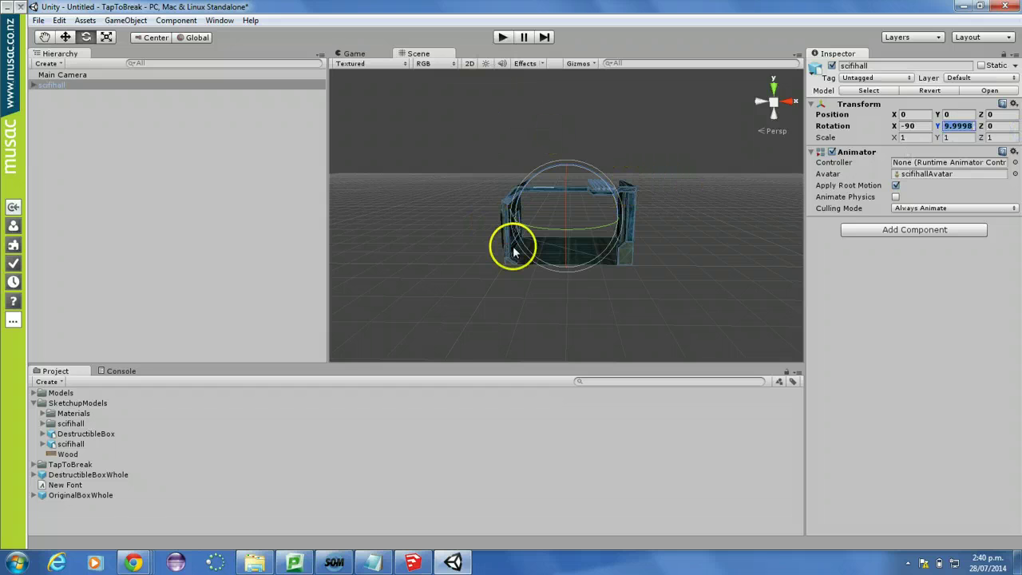
- Examine the imported scifihall section's ceiling lights, walls and floor from inside and outside in the Scene view
{"action": "right_click_drag", "start_coordinate": [531, 241], "coordinate": [580, 109]}
{"action": "key", "text": "w"}
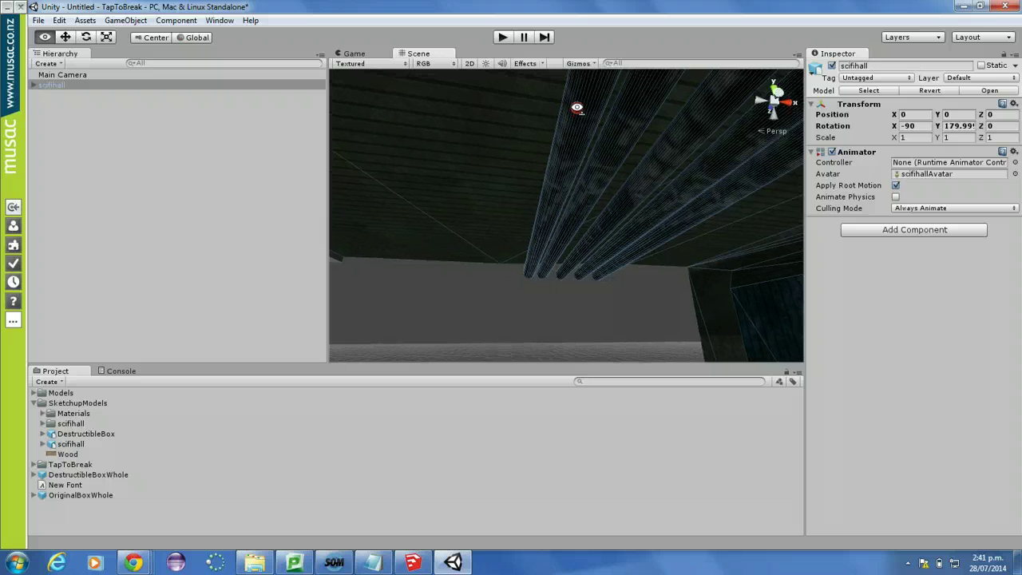
{"action": "right_click_drag", "start_coordinate": [577, 108], "coordinate": [579, 152]}
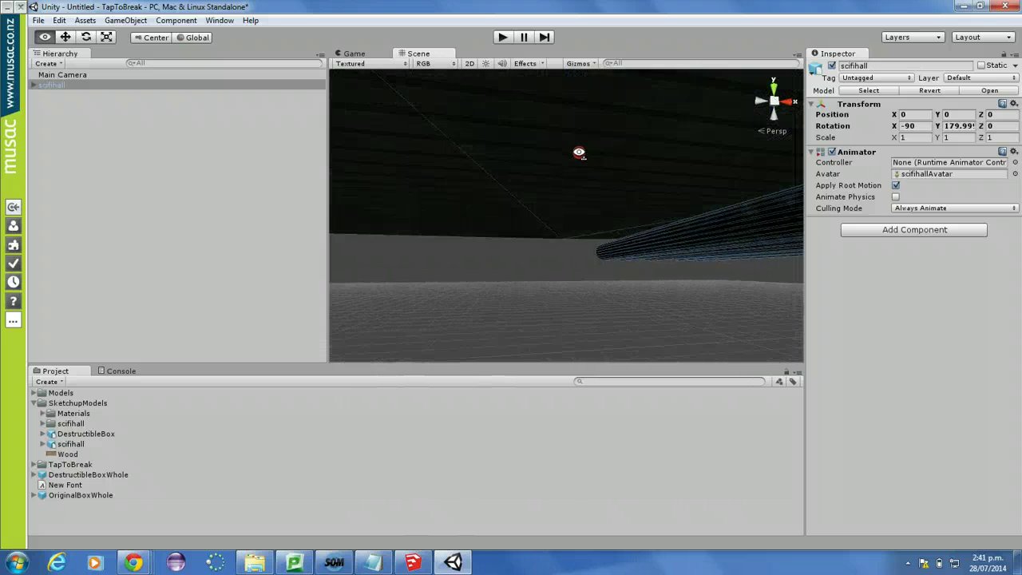
{"action": "right_click_drag", "start_coordinate": [729, 182], "coordinate": [154, 246]}
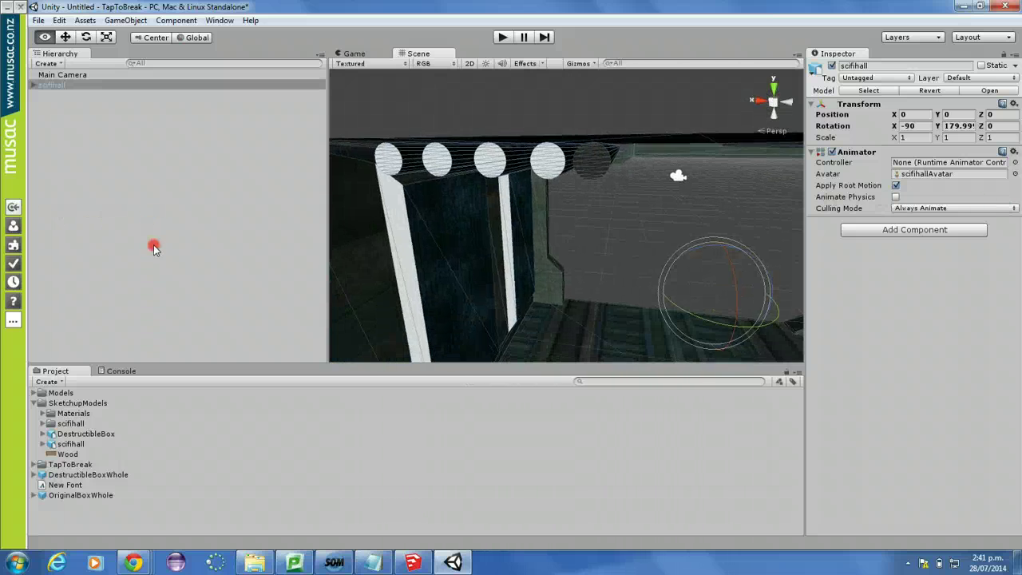
{"action": "key", "text": "w"}
{"action": "key", "text": "w"}
{"action": "mouse_move", "coordinate": [155, 237]}
{"action": "right_mouse_down"}
{"action": "mouse_move", "coordinate": [153, 252]}
{"action": "mouse_move", "coordinate": [177, 200]}
{"action": "mouse_move", "coordinate": [20, 230]}
{"action": "mouse_move", "coordinate": [989, 219]}
{"action": "mouse_move", "coordinate": [892, 223]}
{"action": "mouse_move", "coordinate": [898, 210]}
{"action": "mouse_move", "coordinate": [131, 206]}
{"action": "mouse_move", "coordinate": [297, 236]}
{"action": "mouse_move", "coordinate": [333, 258]}
{"action": "mouse_move", "coordinate": [394, 248]}
{"action": "mouse_move", "coordinate": [176, 298]}
{"action": "mouse_move", "coordinate": [72, 222]}
{"action": "mouse_move", "coordinate": [781, 266]}
{"action": "mouse_move", "coordinate": [545, 237]}
{"action": "mouse_move", "coordinate": [600, 234]}
{"action": "mouse_move", "coordinate": [572, 293]}
{"action": "mouse_move", "coordinate": [572, 271]}
{"action": "mouse_move", "coordinate": [551, 258]}
{"action": "mouse_move", "coordinate": [562, 243]}
{"action": "right_mouse_up"}
{"action": "key", "text": "s"}
{"action": "key", "text": "w"}
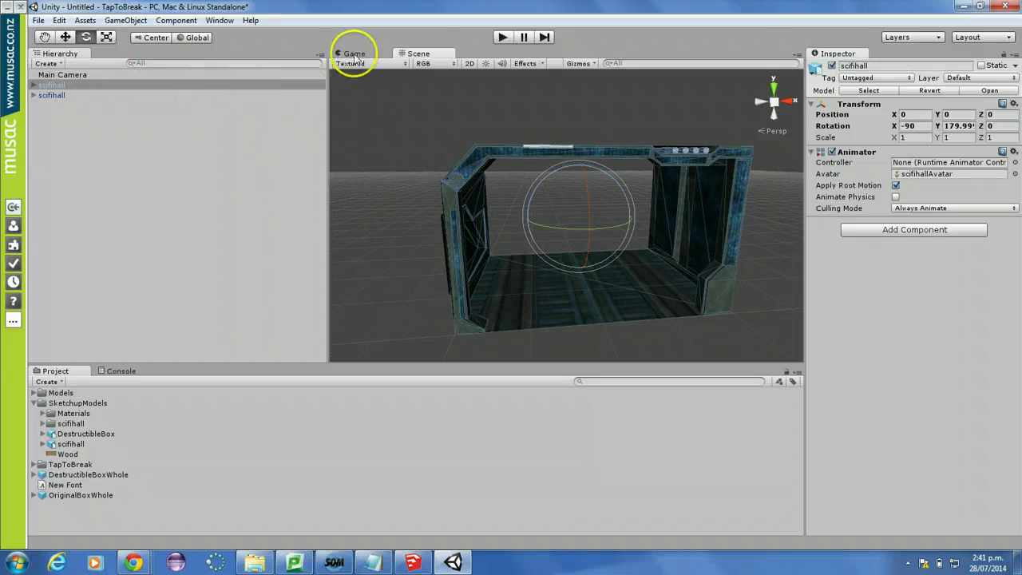
- Move the duplicated scifihall section along the Z axis to position 3 with grid snapping
{"action": "key", "text": "w"}
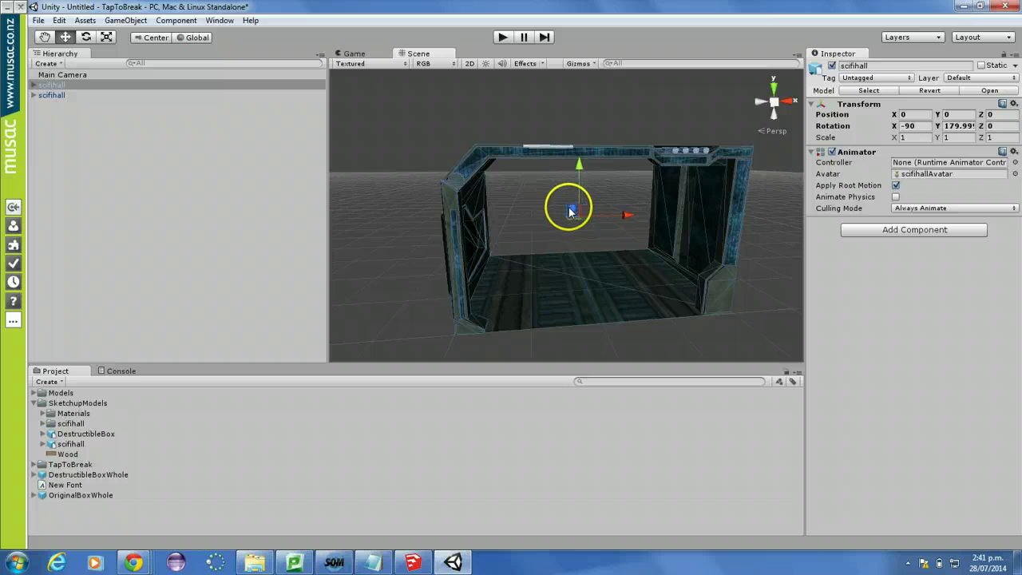
{"action": "mouse_move", "coordinate": [554, 204]}
{"action": "left_mouse_down", "text": "ctrl"}
{"action": "mouse_move", "coordinate": [527, 184]}
{"action": "mouse_move", "coordinate": [547, 186]}
{"action": "left_mouse_up", "text": "ctrl"}
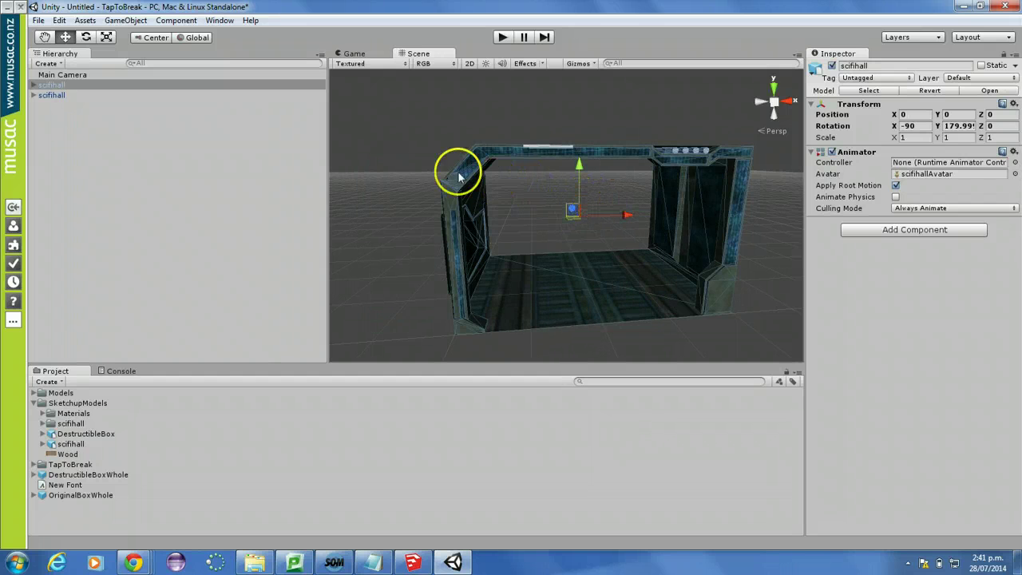
{"action": "left_click_drag", "start_coordinate": [368, 139], "coordinate": [726, 231], "text": "alt"}
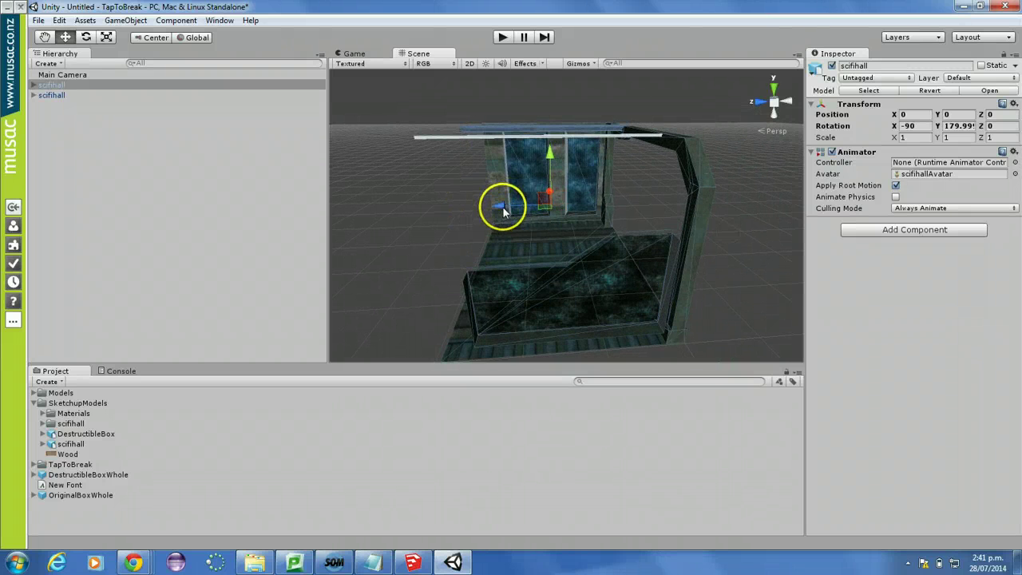
{"action": "left_click_drag", "start_coordinate": [491, 206], "coordinate": [354, 206]}
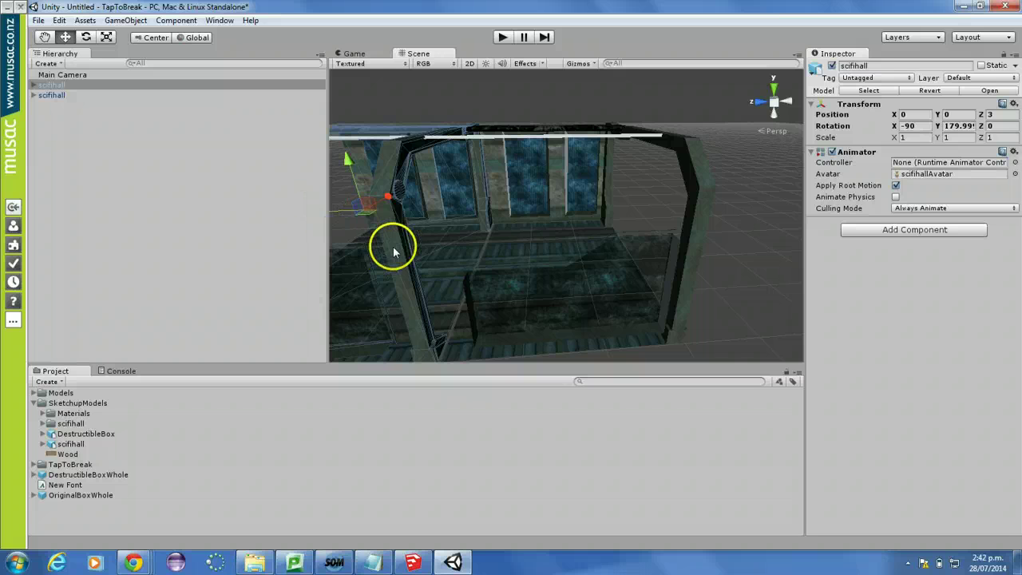
- Try to vertex-snap the moved section by the lower corner of its pillar at the joint with the neighbouring section
{"action": "scroll", "coordinate": [458, 279], "scroll_direction": "down", "scroll_amount": 5}
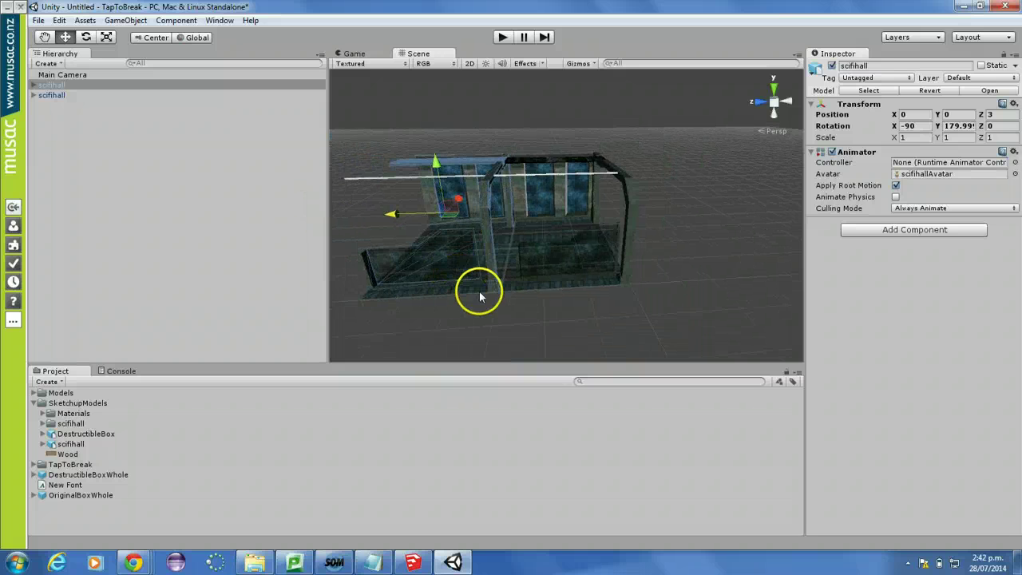
{"action": "scroll", "coordinate": [480, 293], "scroll_direction": "up", "scroll_amount": 3}
{"action": "scroll", "coordinate": [479, 295], "scroll_direction": "up", "scroll_amount": 10}
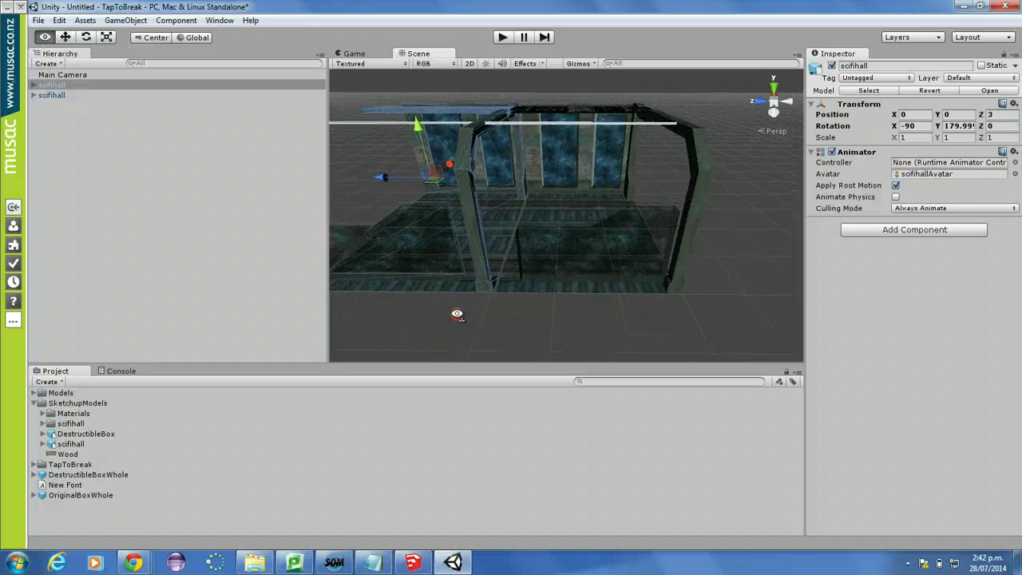
{"action": "scroll", "coordinate": [458, 335], "scroll_direction": "down", "scroll_amount": 2}
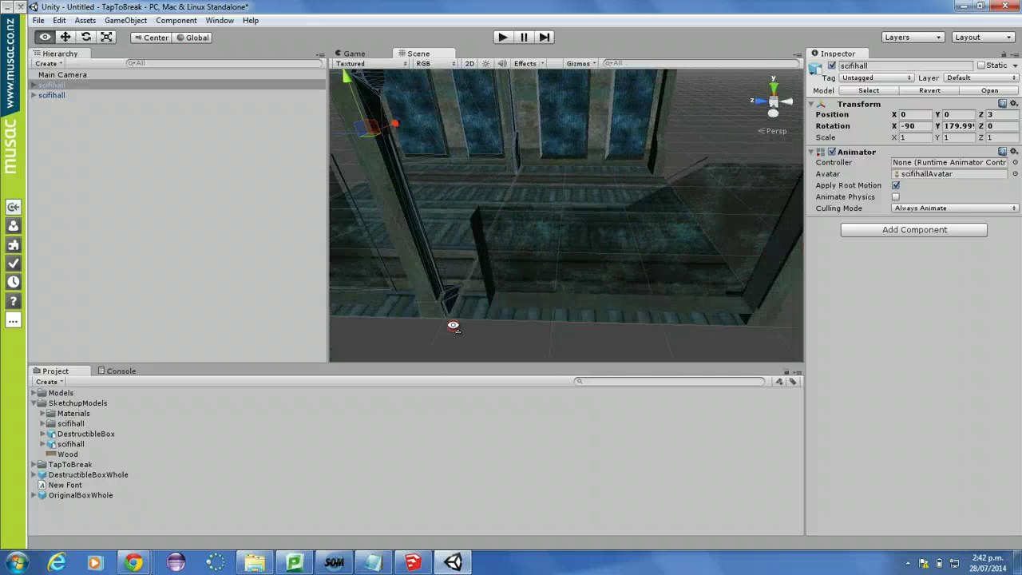
{"action": "left_click_drag", "start_coordinate": [452, 326], "coordinate": [317, 312], "text": "alt"}
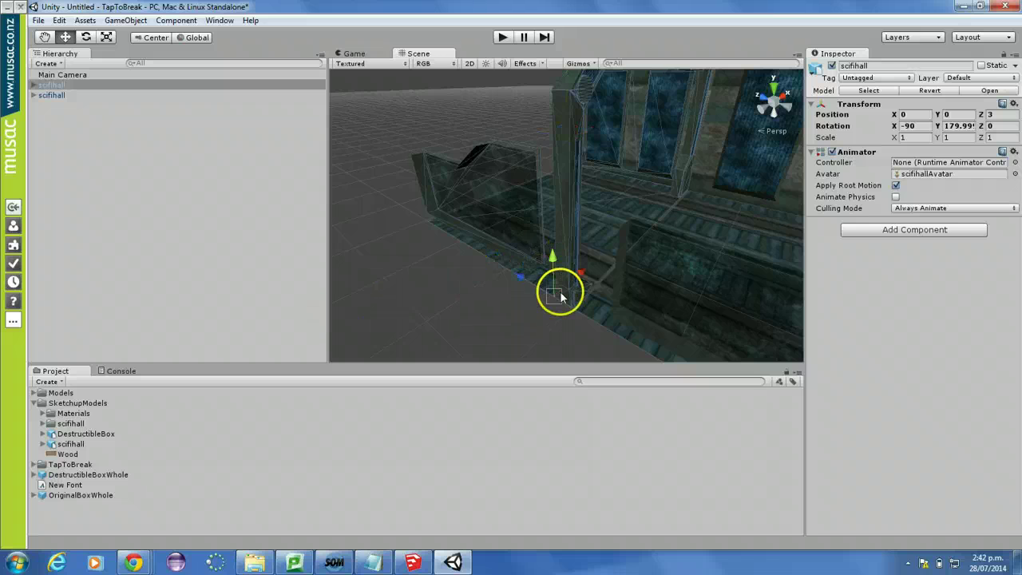
{"action": "left_click_drag", "start_coordinate": [570, 309], "coordinate": [569, 309]}
{"action": "left_click_drag", "start_coordinate": [569, 307], "coordinate": [570, 306]}
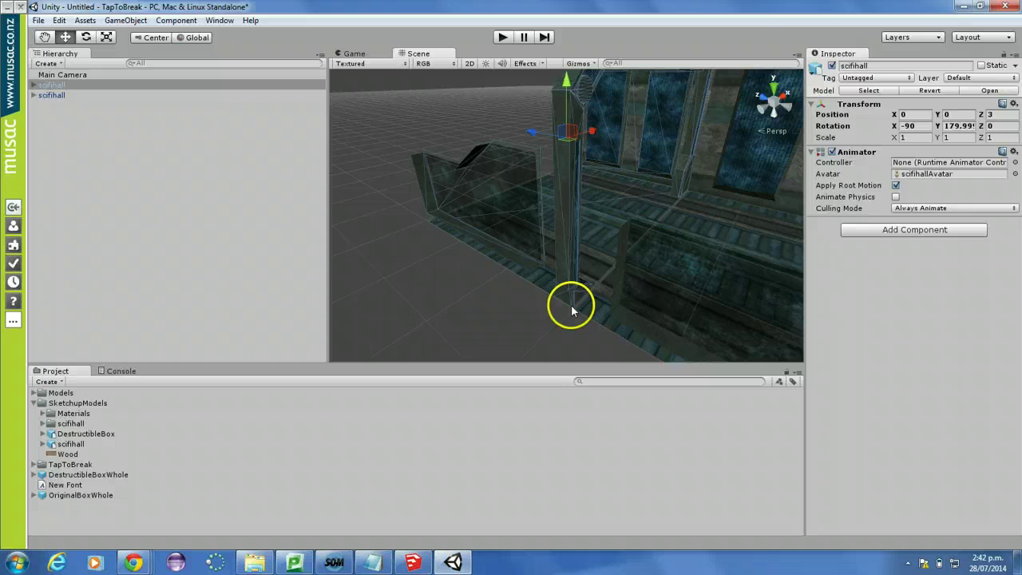
{"action": "key", "text": "v"}
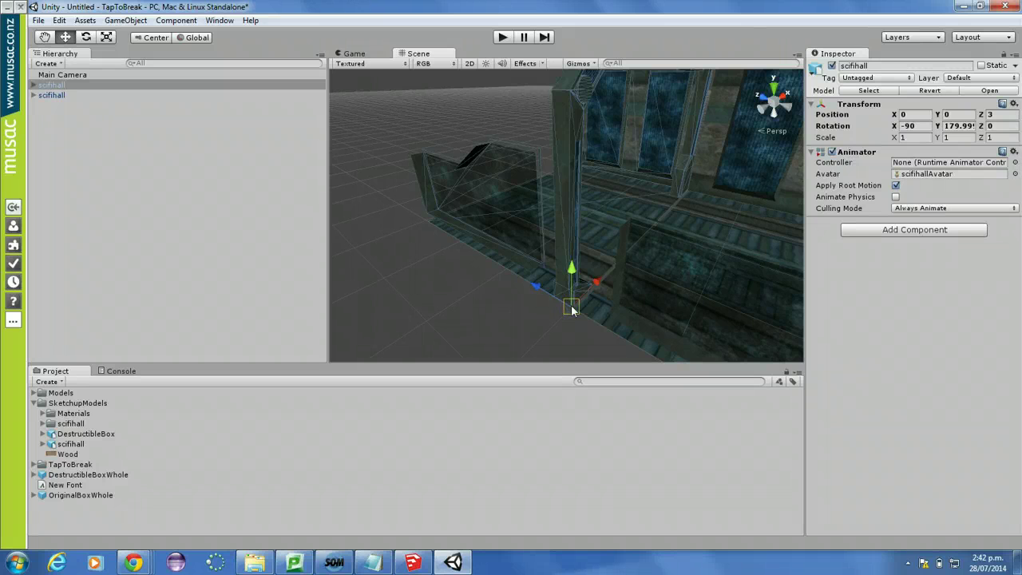
{"action": "left_click", "coordinate": [567, 142]}
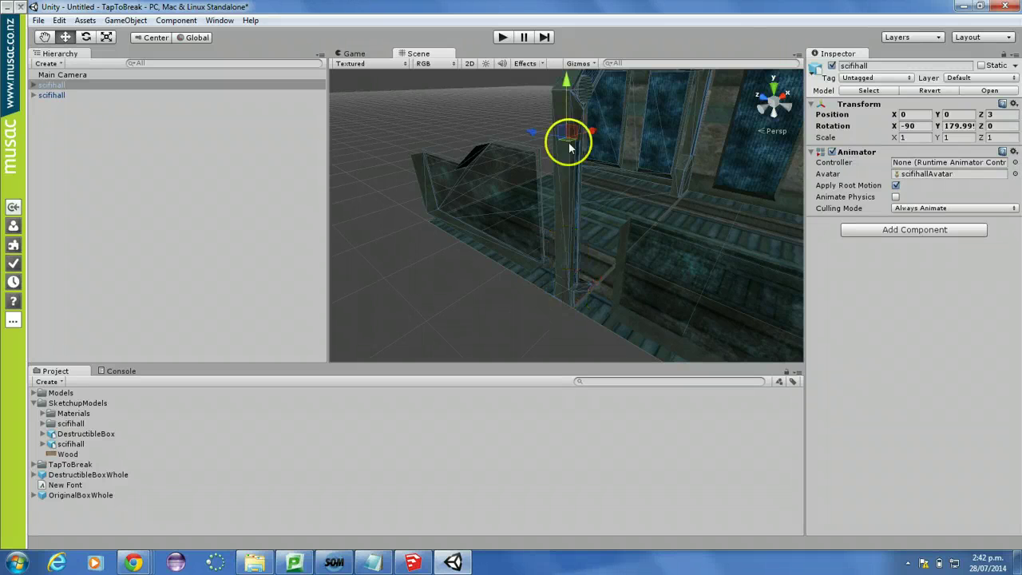
{"action": "left_click", "coordinate": [570, 311]}
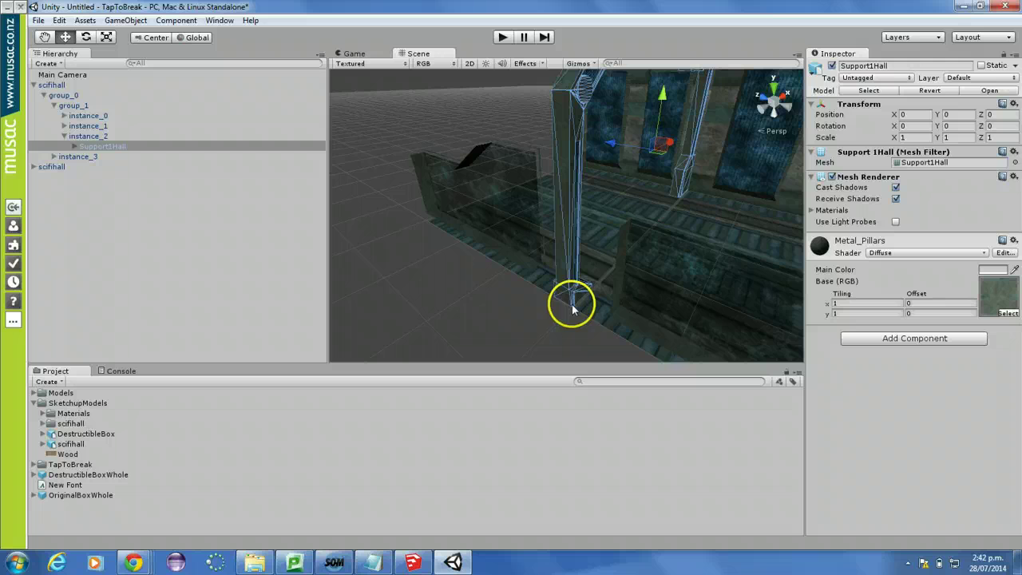
{"action": "left_click", "coordinate": [449, 301]}
- Select the moved hallway section, duplicate it and vertex-snap the new copy onto its far end at about Z 5.88
{"action": "left_click", "coordinate": [34, 85]}
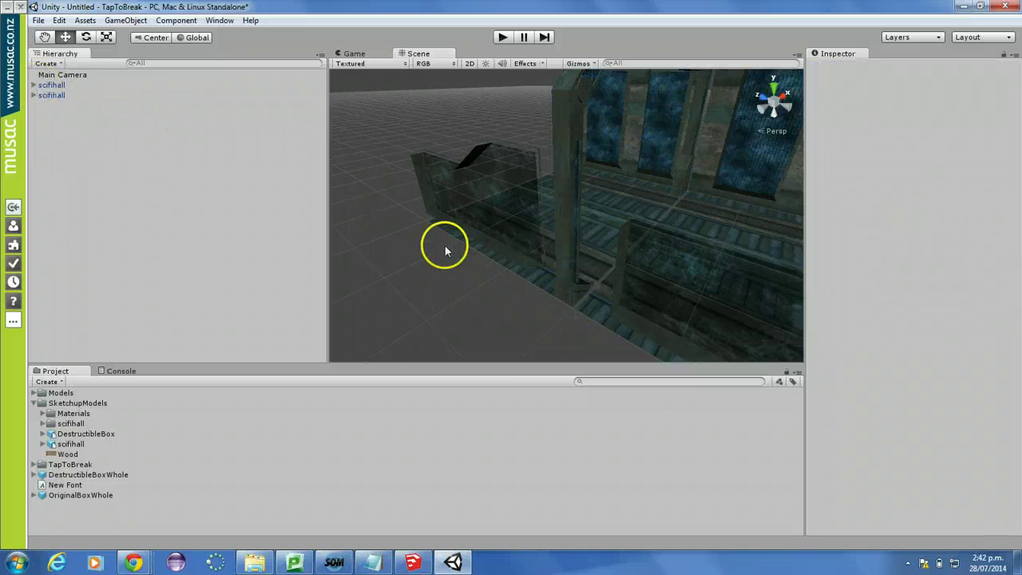
{"action": "left_click", "coordinate": [33, 95]}
{"action": "left_click", "coordinate": [484, 253]}
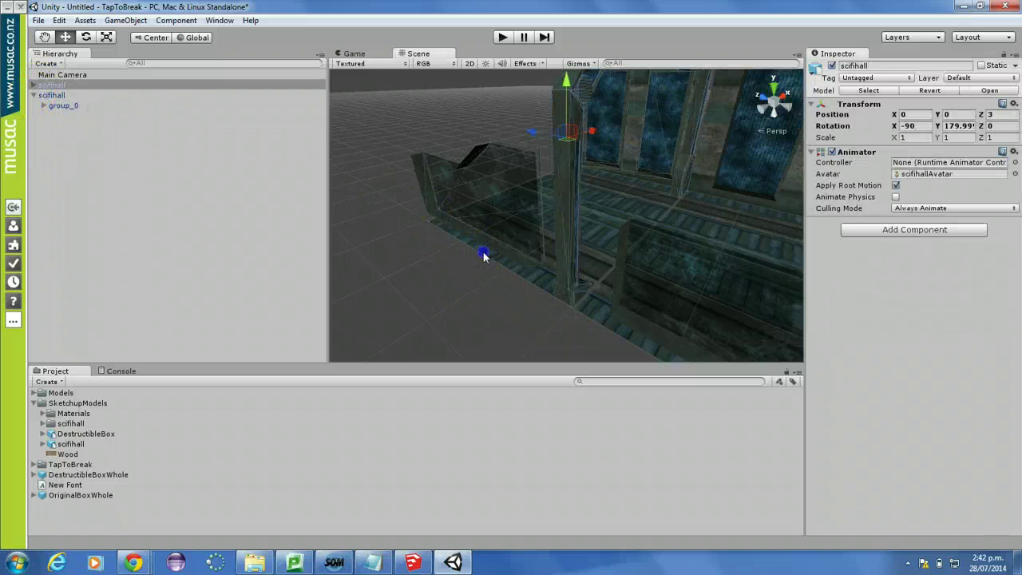
{"action": "left_click_drag", "start_coordinate": [534, 139], "coordinate": [399, 156]}
{"action": "key", "text": "ctrl+d"}
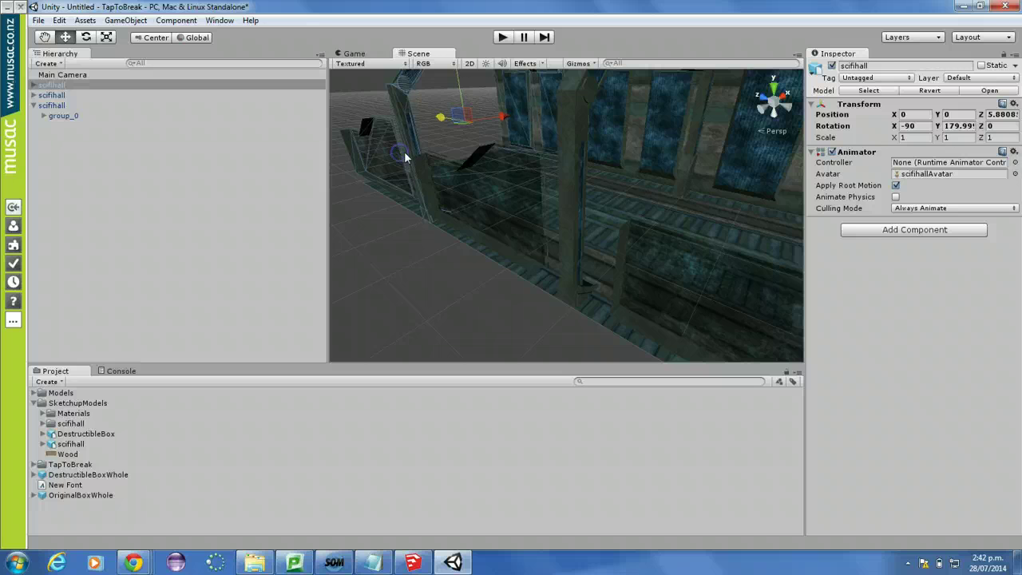
- Duplicate the end section once more, move the copy outward along Z to extend the hallway, and clear the selection
{"action": "key", "text": "ctrl+d"}
{"action": "left_click_drag", "start_coordinate": [440, 114], "coordinate": [437, 142]}
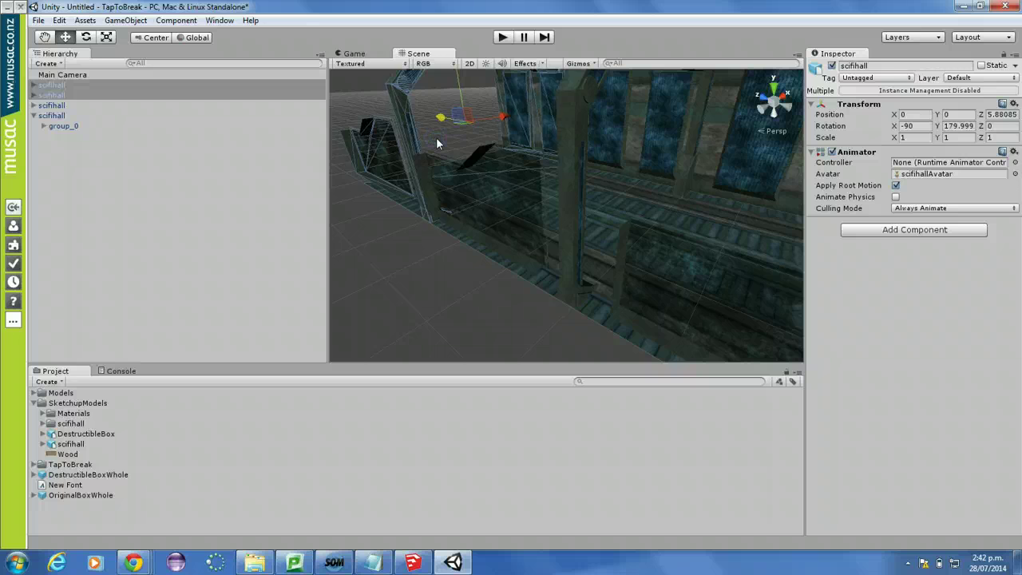
{"action": "left_click", "coordinate": [439, 121]}
{"action": "left_click_drag", "start_coordinate": [439, 121], "coordinate": [367, 95]}
{"action": "left_click", "coordinate": [409, 307]}
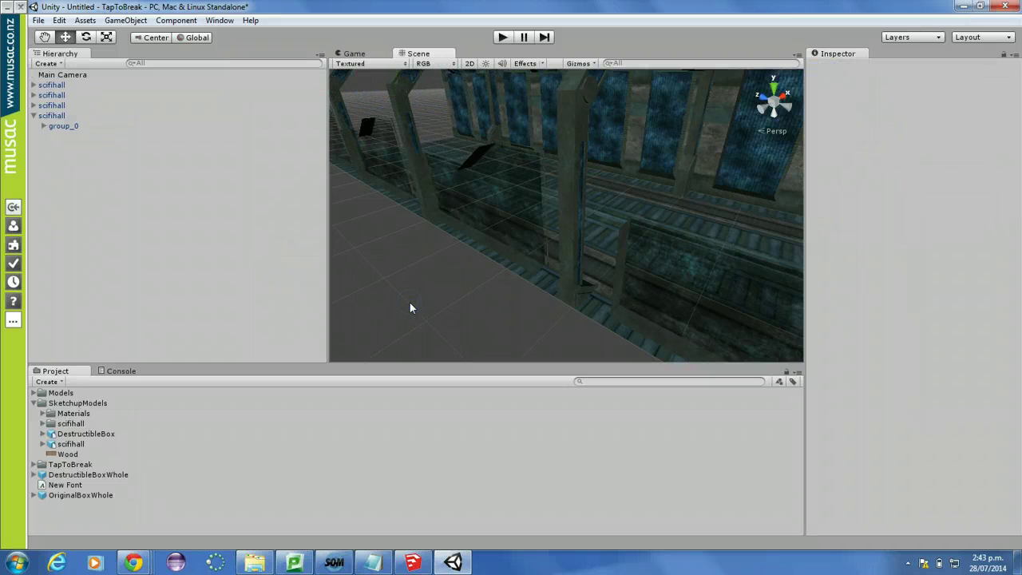
- View the assembled hallway from inside along its length, and switch to SketchUp
{"action": "mouse_move", "coordinate": [502, 114]}
{"action": "left_mouse_down", "text": "alt"}
{"action": "mouse_move", "coordinate": [571, 120]}
{"action": "mouse_move", "coordinate": [530, 151]}
{"action": "mouse_move", "coordinate": [454, 141]}
{"action": "mouse_move", "coordinate": [359, 41]}
{"action": "mouse_move", "coordinate": [336, 151]}
{"action": "mouse_move", "coordinate": [330, 87]}
{"action": "mouse_move", "coordinate": [308, 45]}
{"action": "mouse_move", "coordinate": [319, 50]}
{"action": "left_mouse_up", "text": "alt"}
{"action": "left_click", "coordinate": [130, 20]}
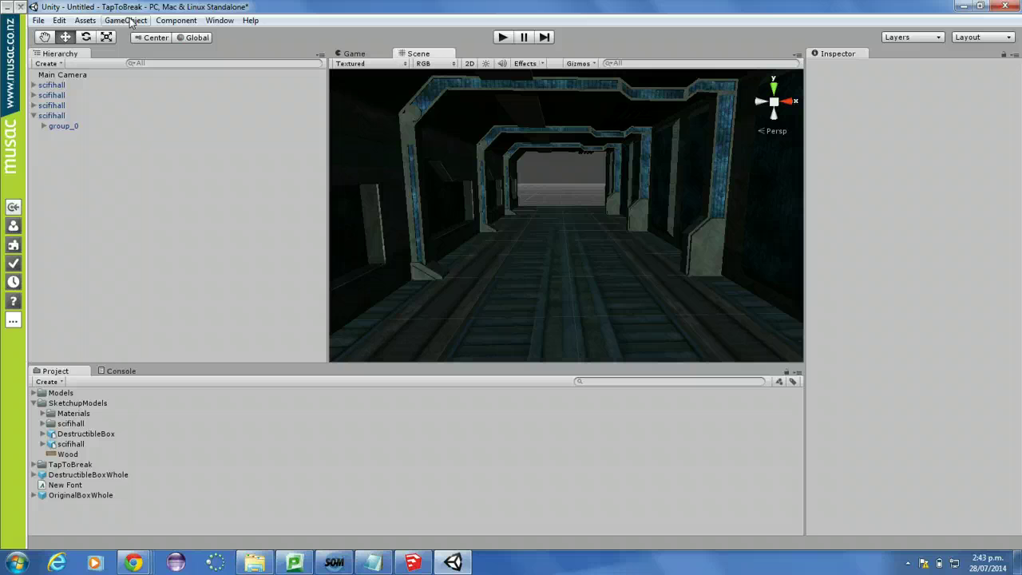
{"action": "left_click", "coordinate": [321, 257]}
{"action": "left_click", "coordinate": [414, 562]}
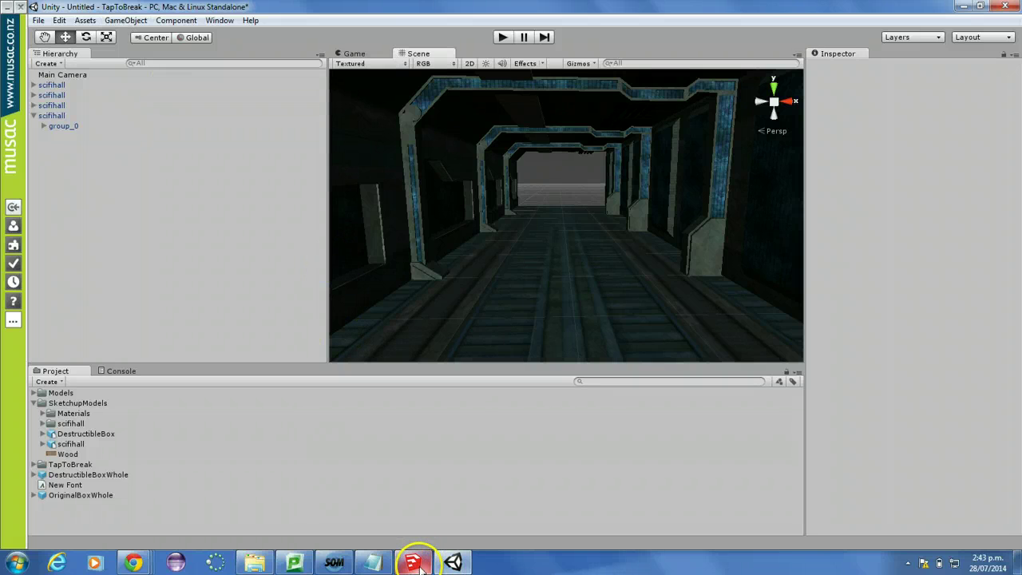